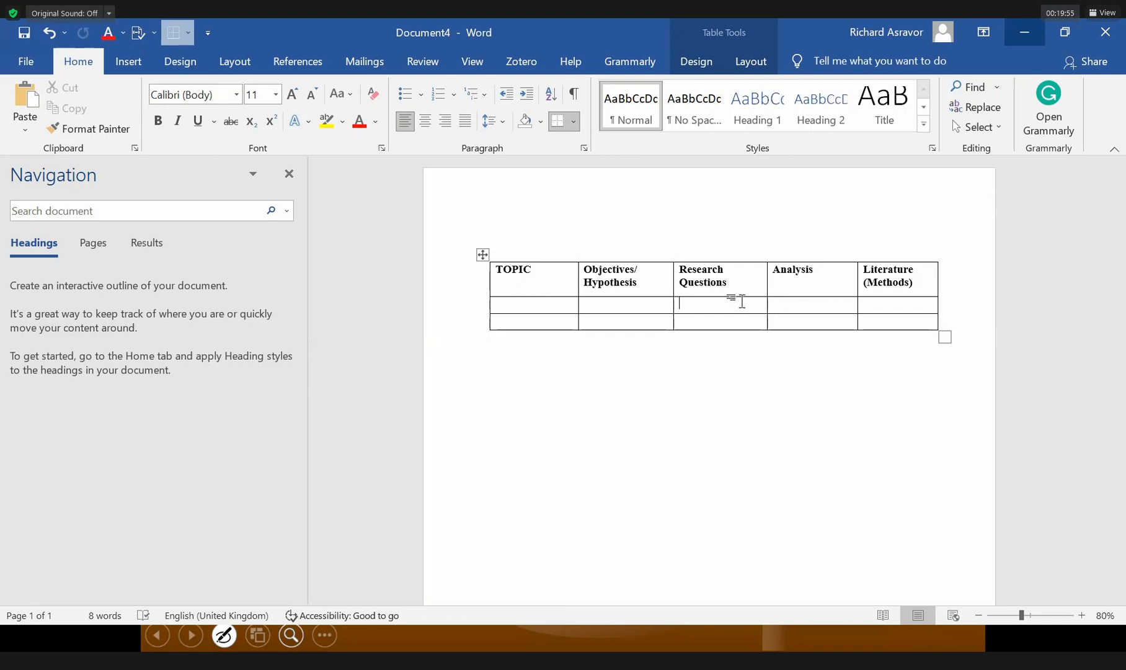
Enter 'Uncover the approaches and/ process adopted by manufacturing firms in Ghana in the Supplier development initiative'.
click(548, 304)
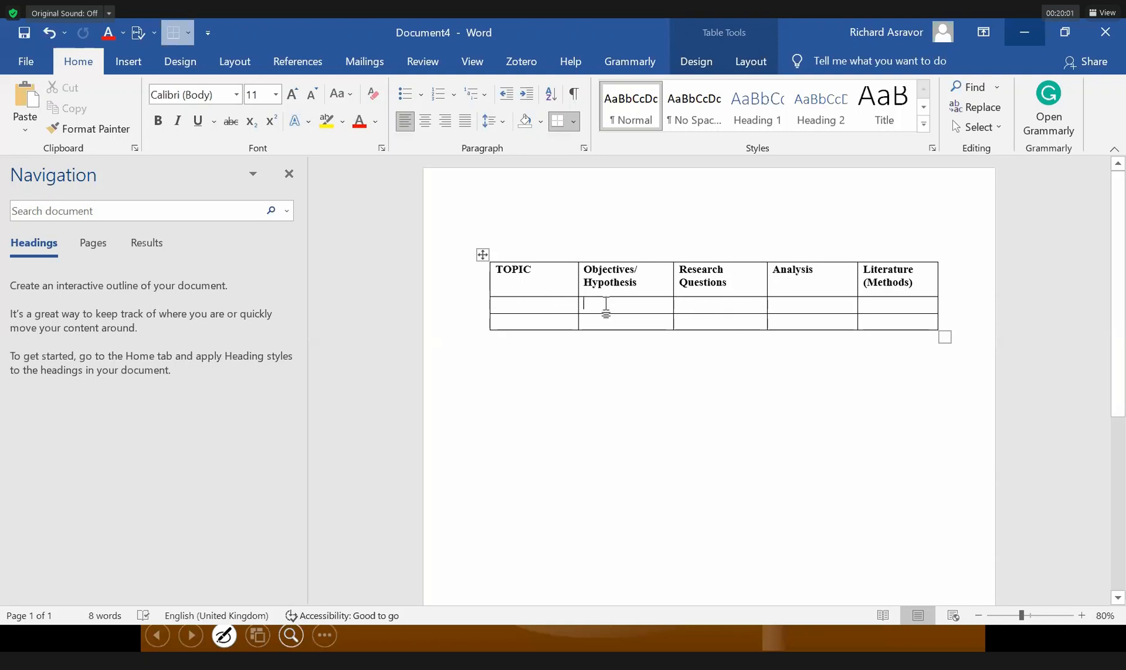
click(606, 306)
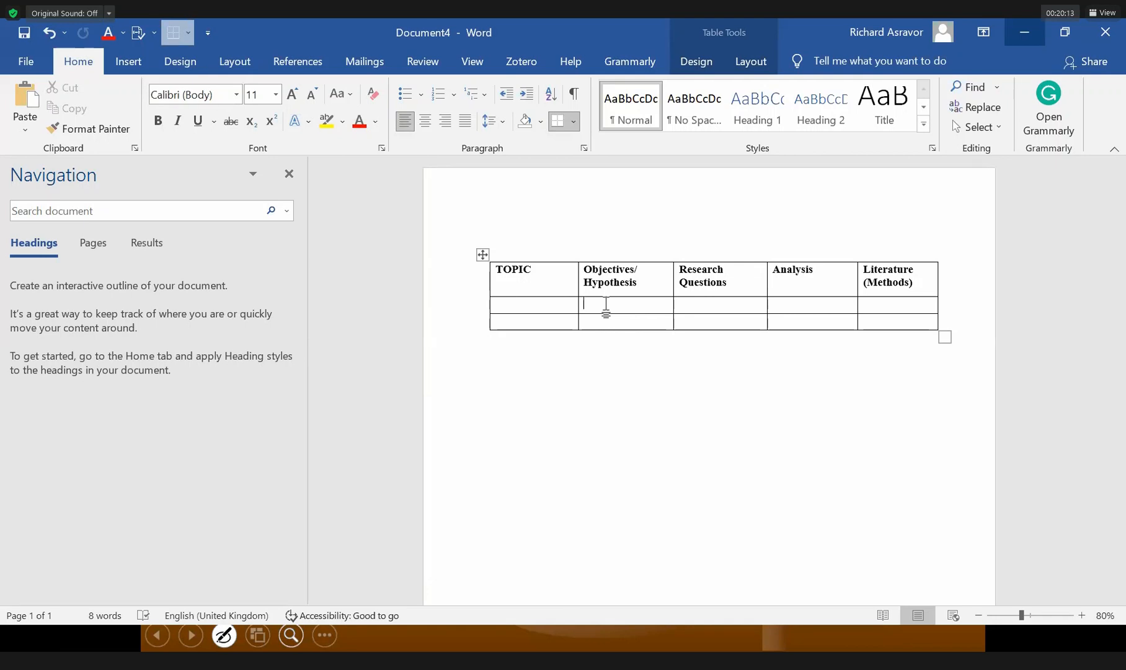
text(1)
key(BackSpace)
text(Uncover the pa)
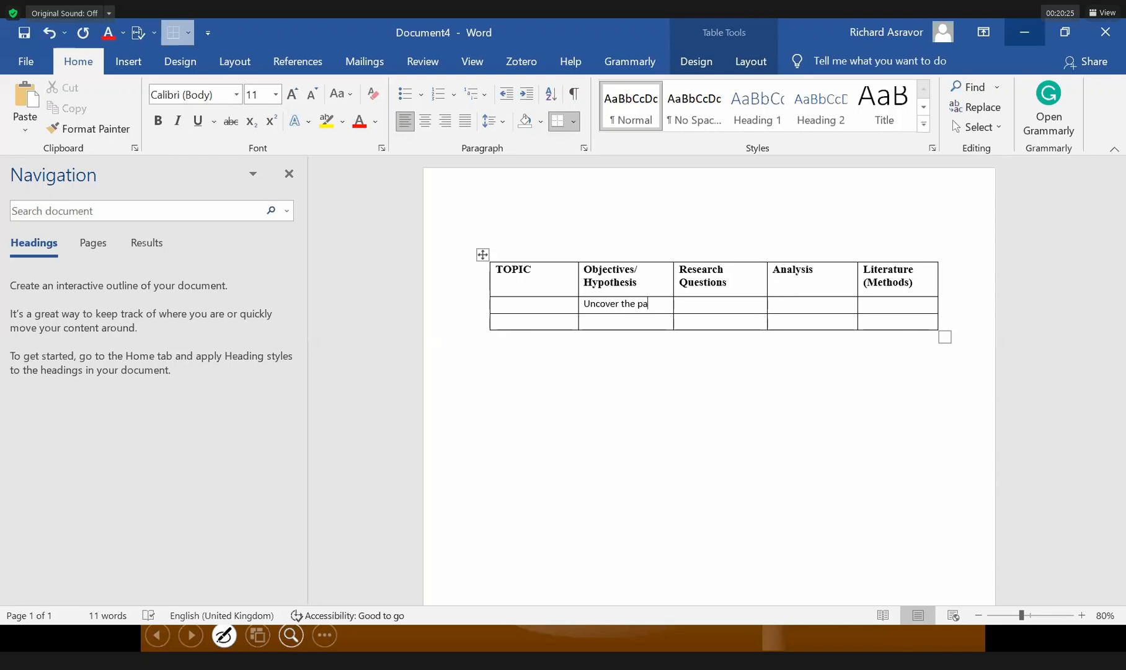
key(BackSpace)
key(BackSpace)
text(approaches)
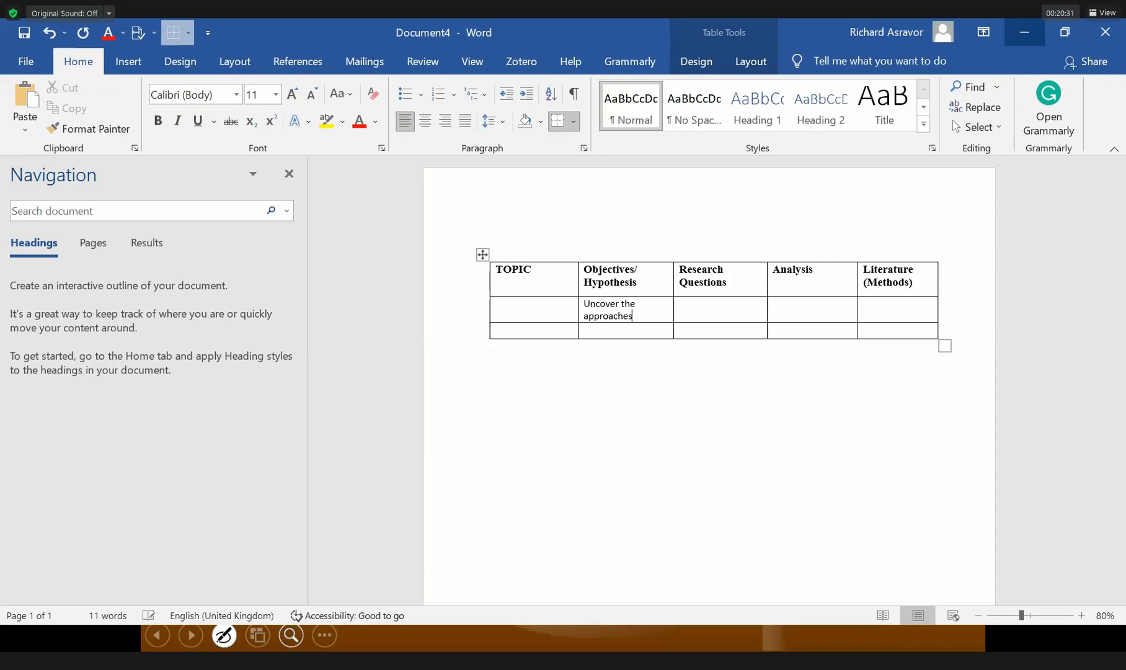
text( and/ process )
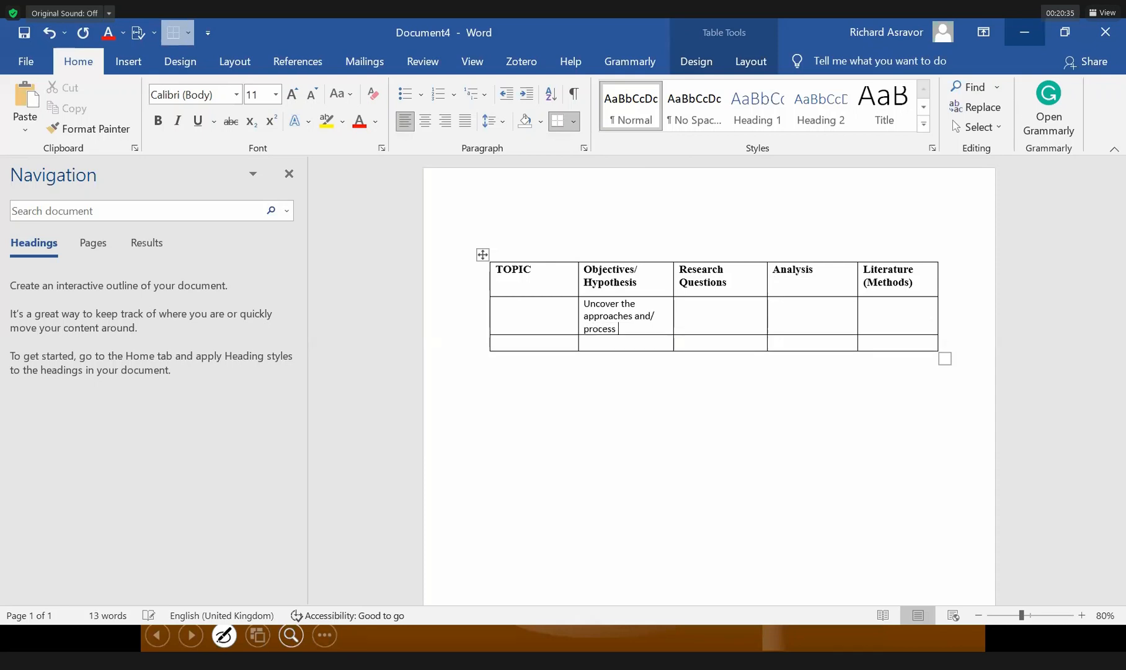
text(adopted by manufacturing )
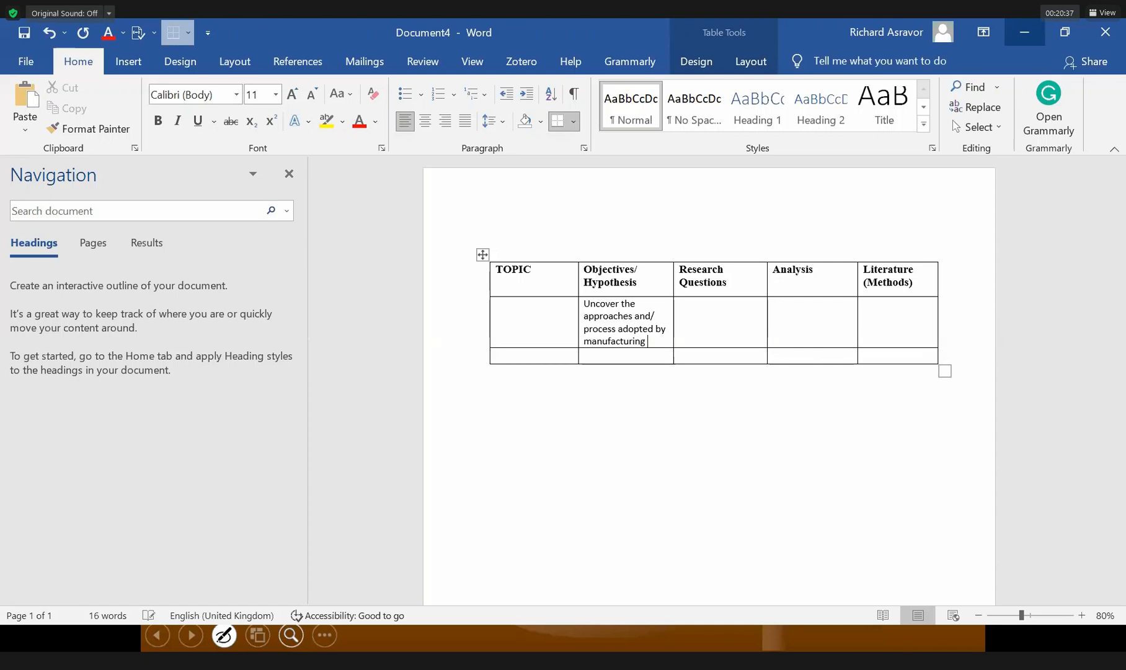
text(firms in)
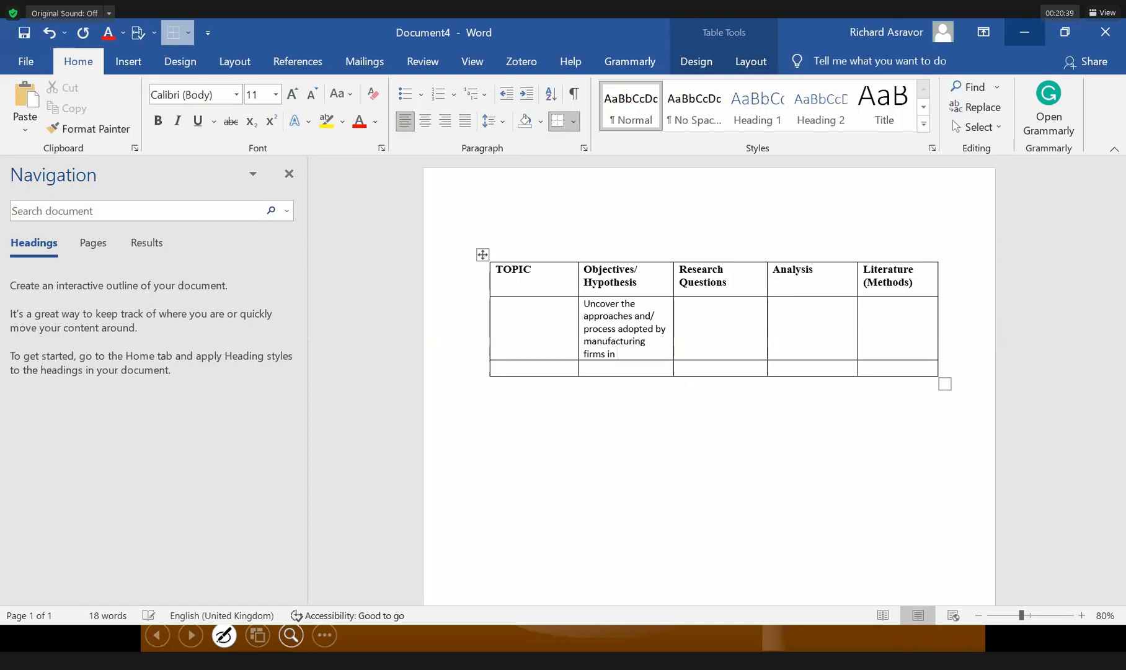
text( Ghana in the )
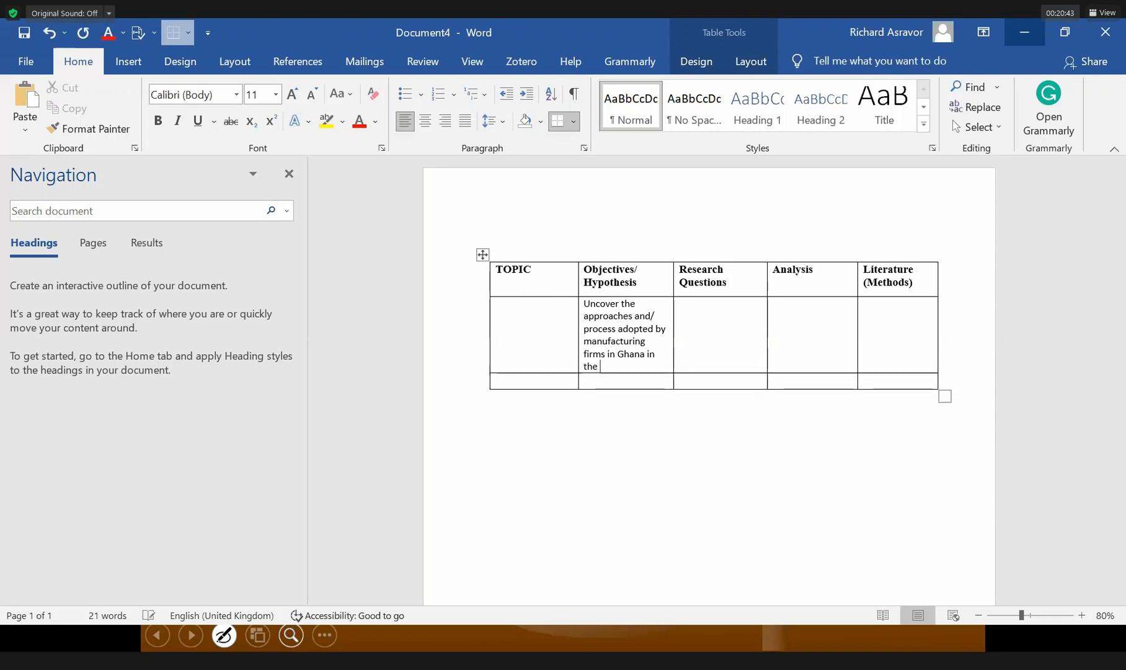
text(Supply chain)
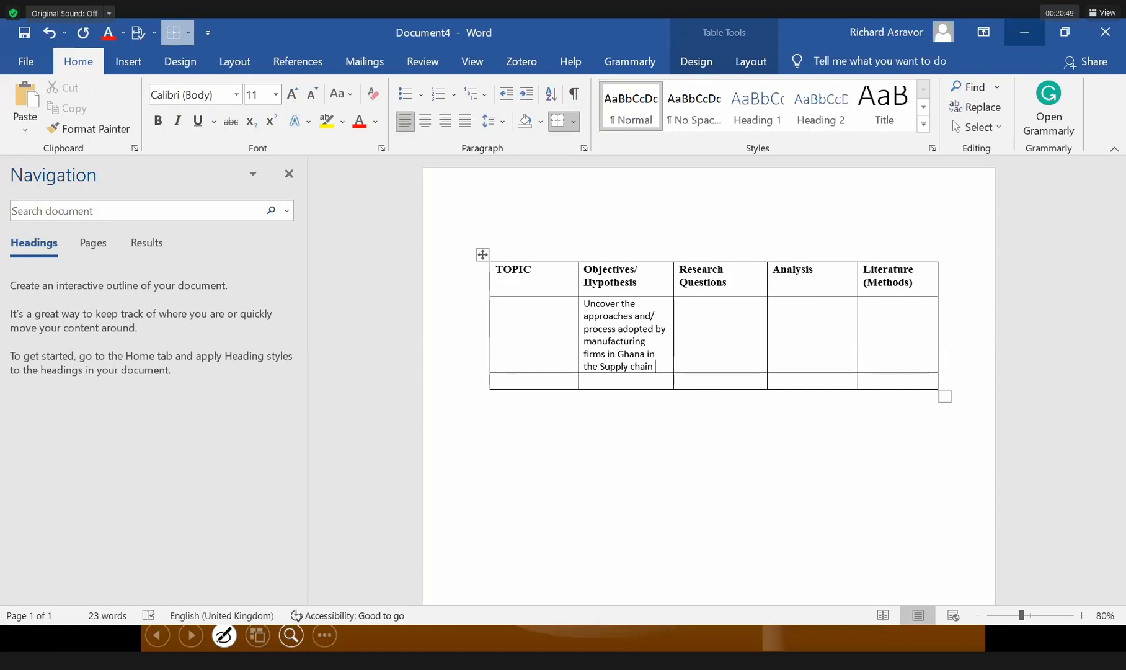
key(ctrl+BackSpace)
text(development )
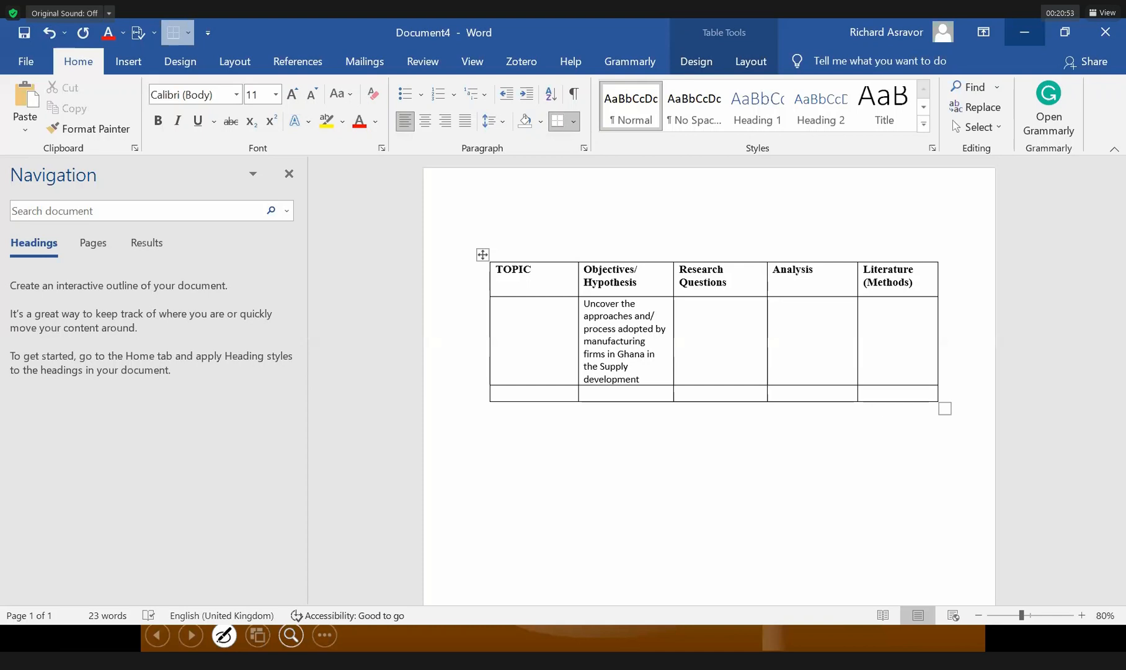
text(initia)
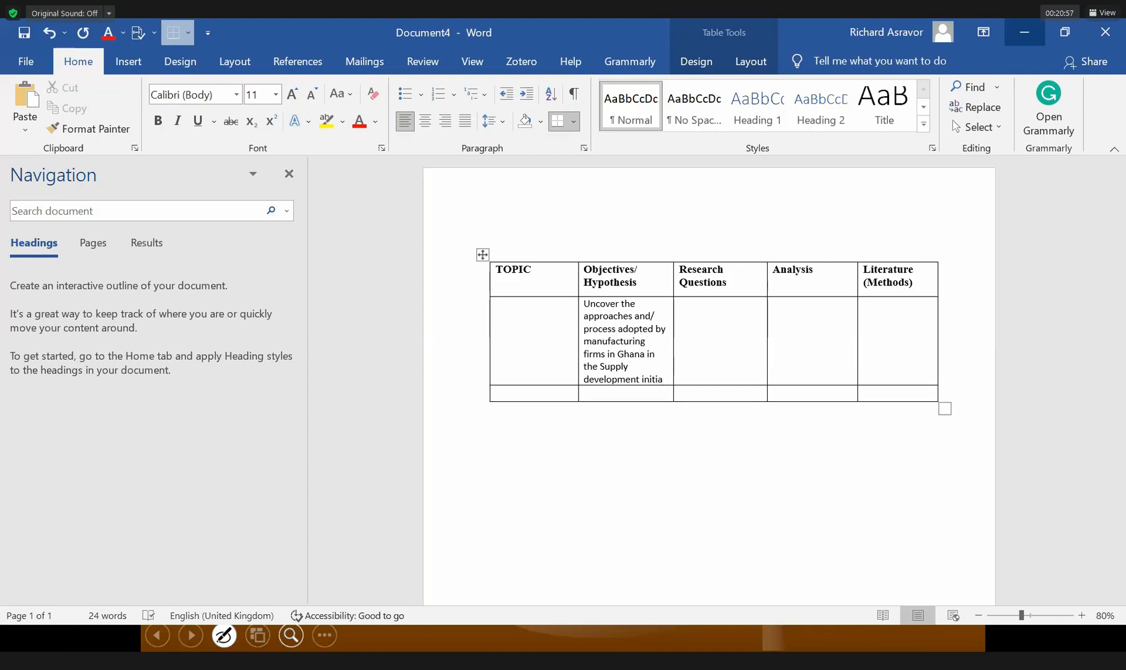
text(tive)
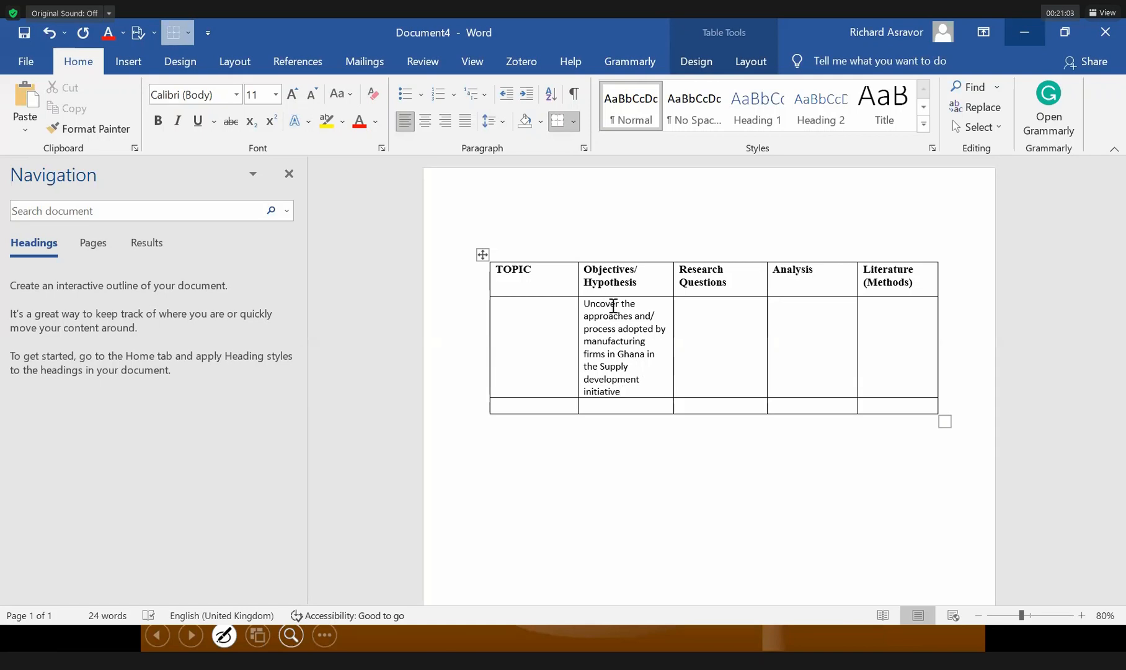
key(BackSpace)
text(ier)
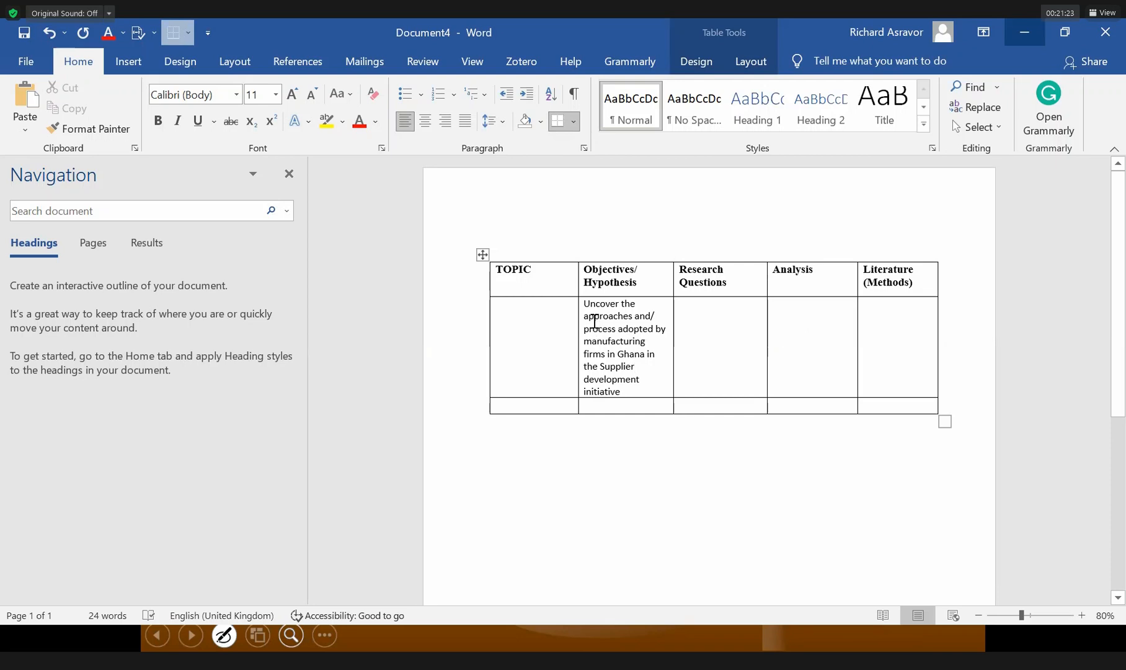
drag(595, 322, 630, 389)
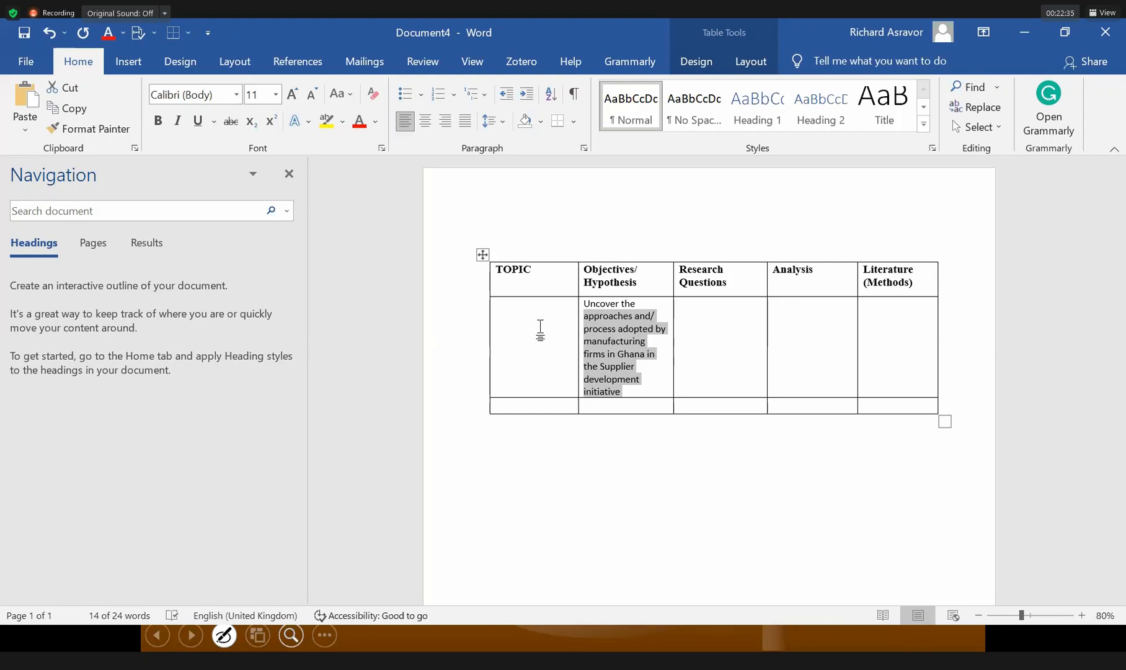
key(shift+Up)
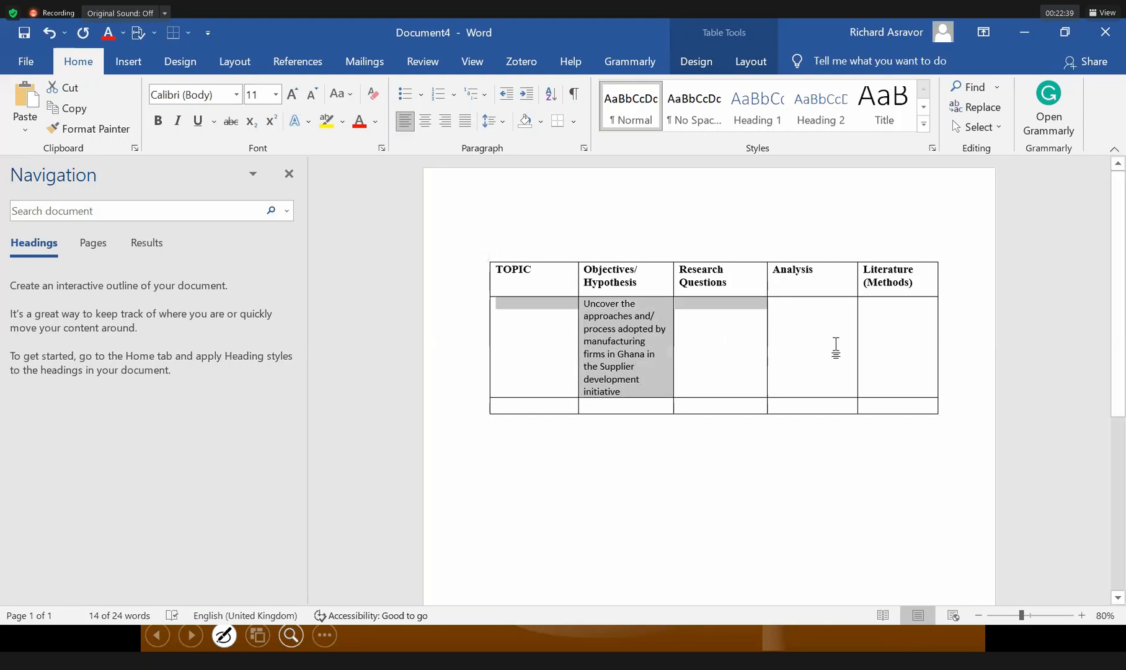
drag(836, 347, 908, 303)
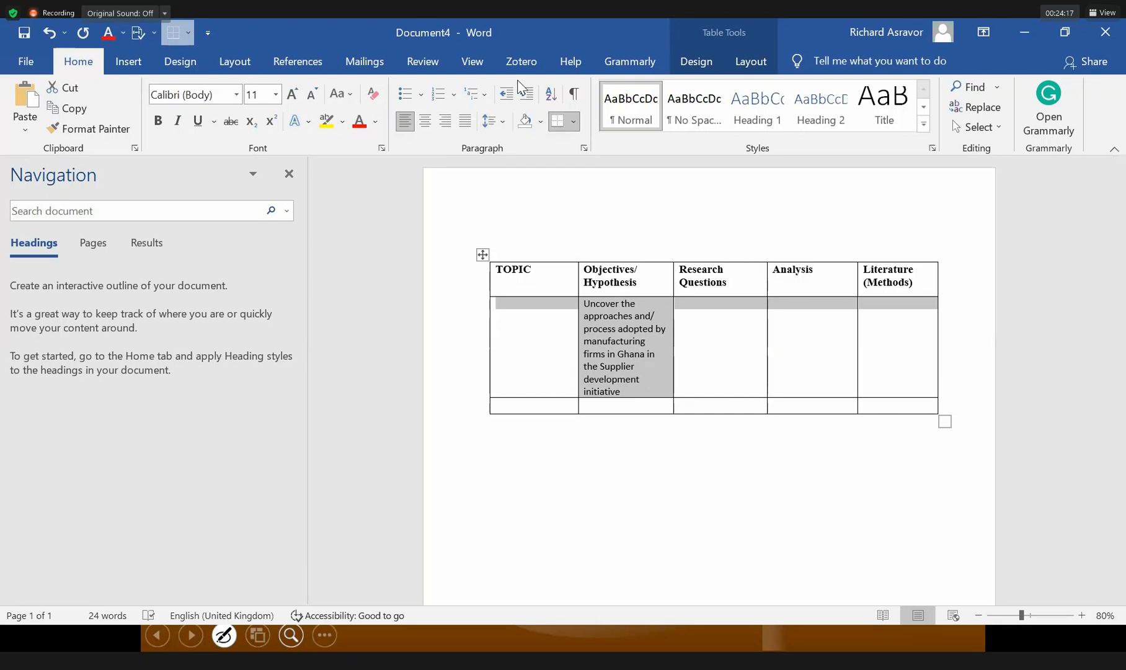
In the third-row Objectives cell, type 'To show how a class representative can go through the same challenges as a public relation practitioner'.
click(615, 404)
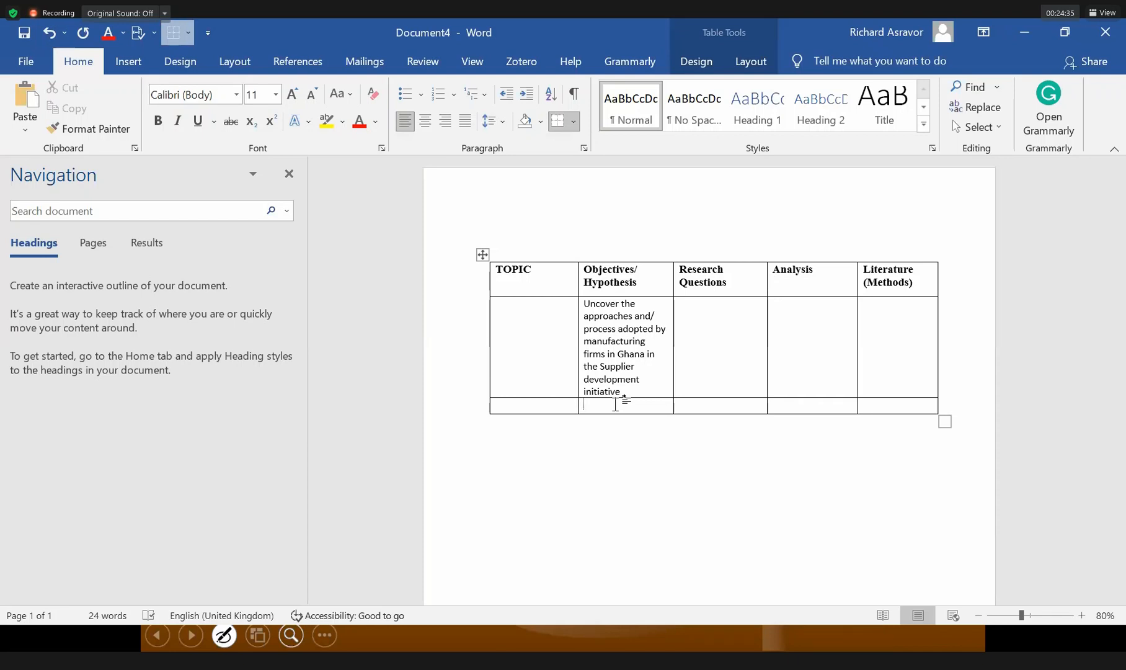
text(Show)
key(BackSpace)
key(BackSpace)
key(BackSpace)
text(To shows)
key(BackSpace)
key(BackSpace)
text(how a class r)
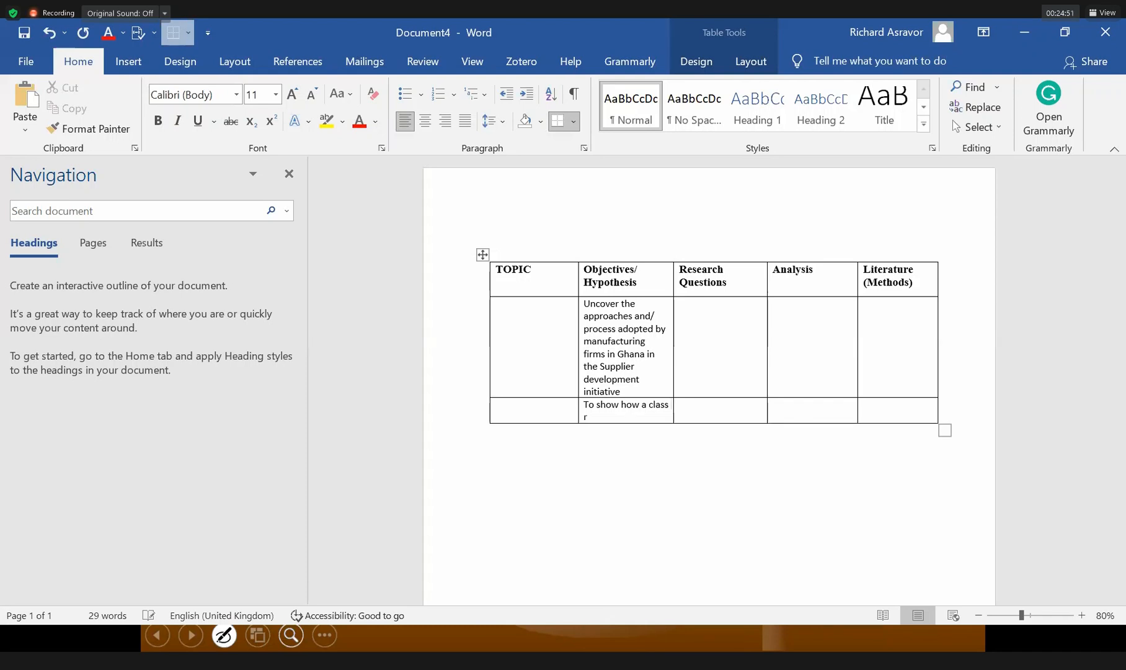
text(epresentative can go th)
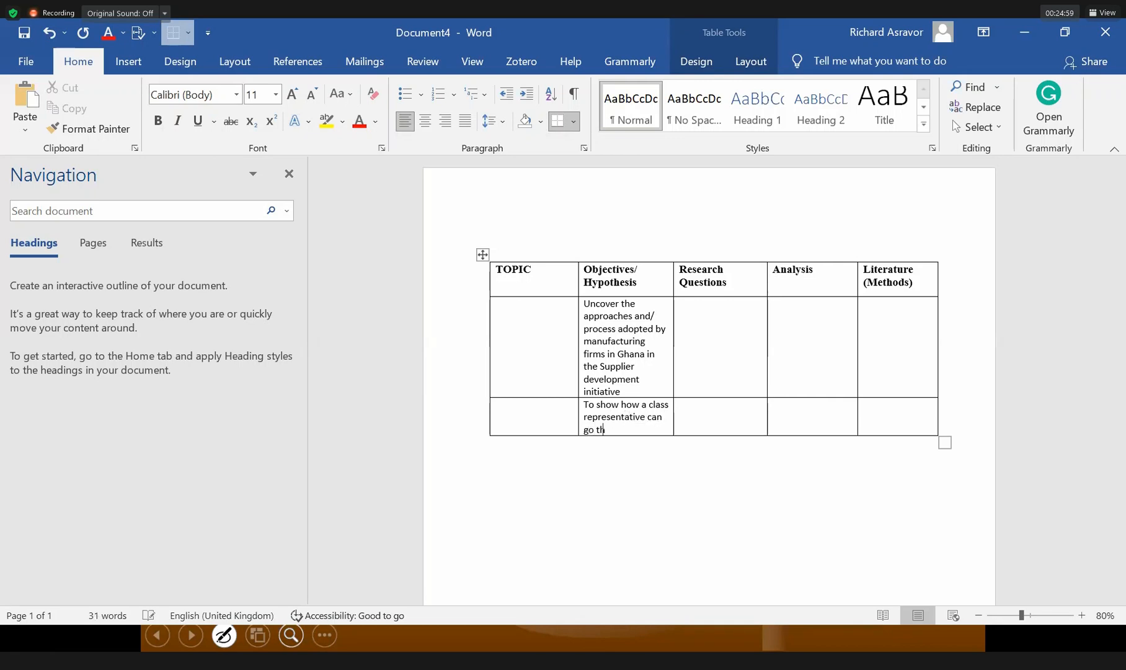
text(rough the ssame challenges)
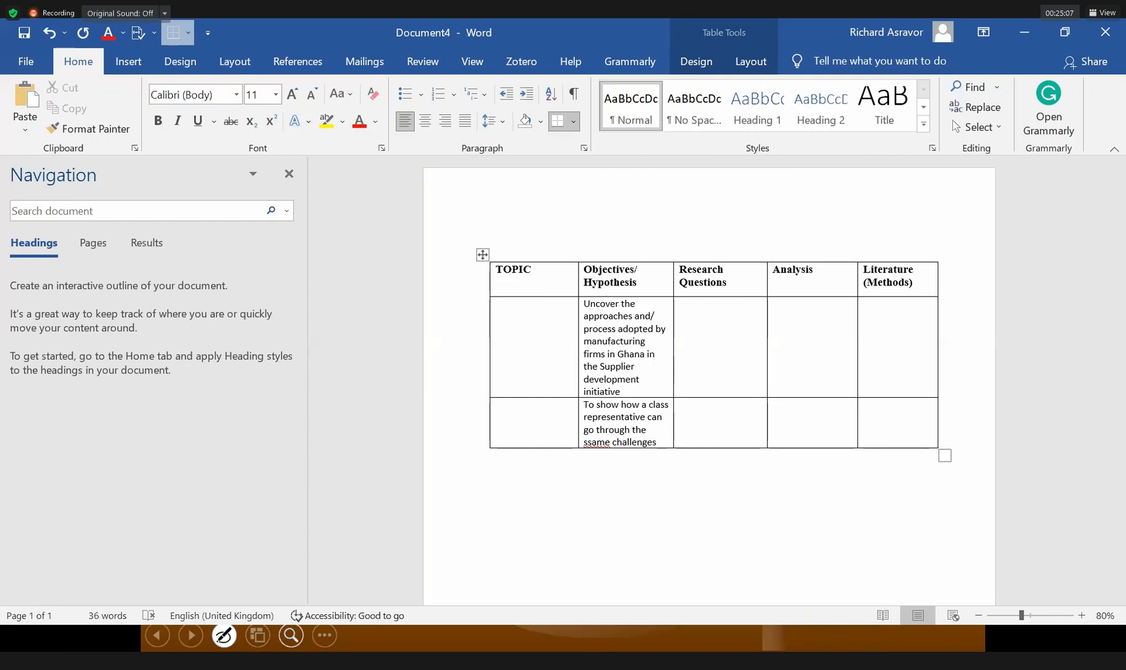
text( as t)
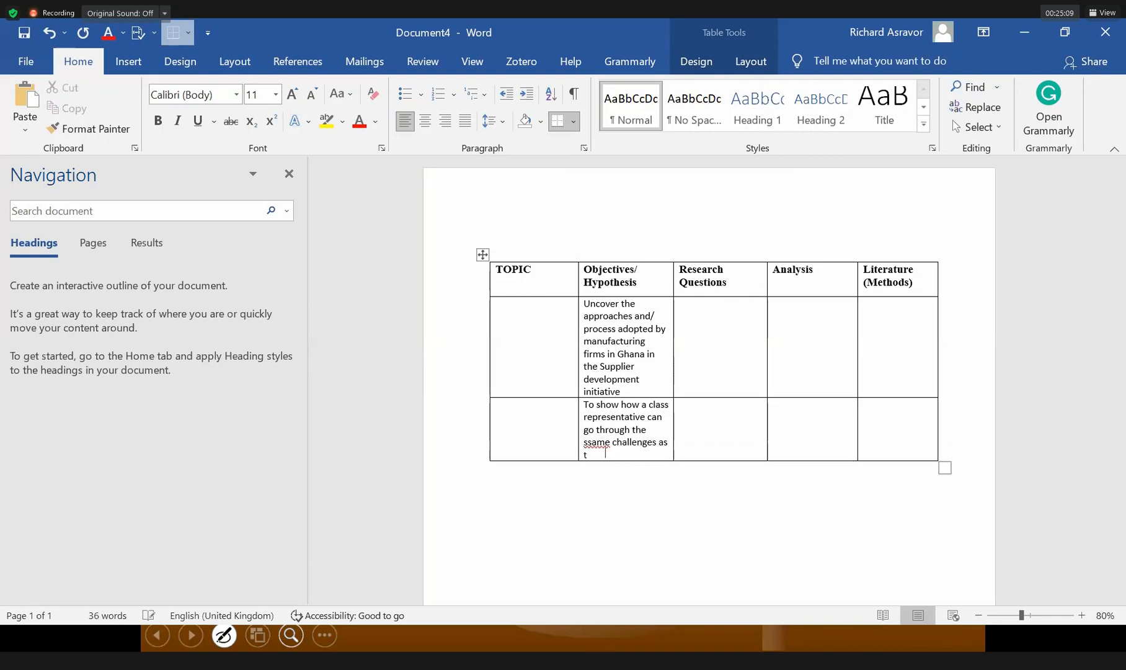
key(BackSpace)
text(a public relation practitioner)
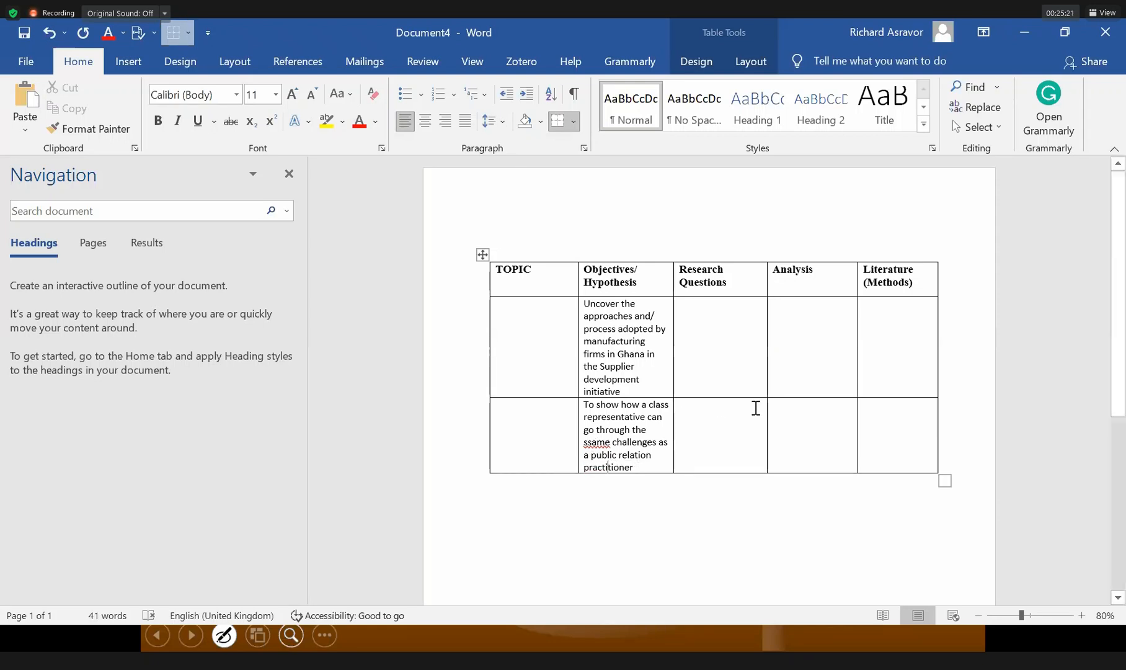
Fix 'ssame' in the second objective and paste that objective into the third-row Research Questions cell.
key(BackSpace)
drag(586, 406, 634, 467)
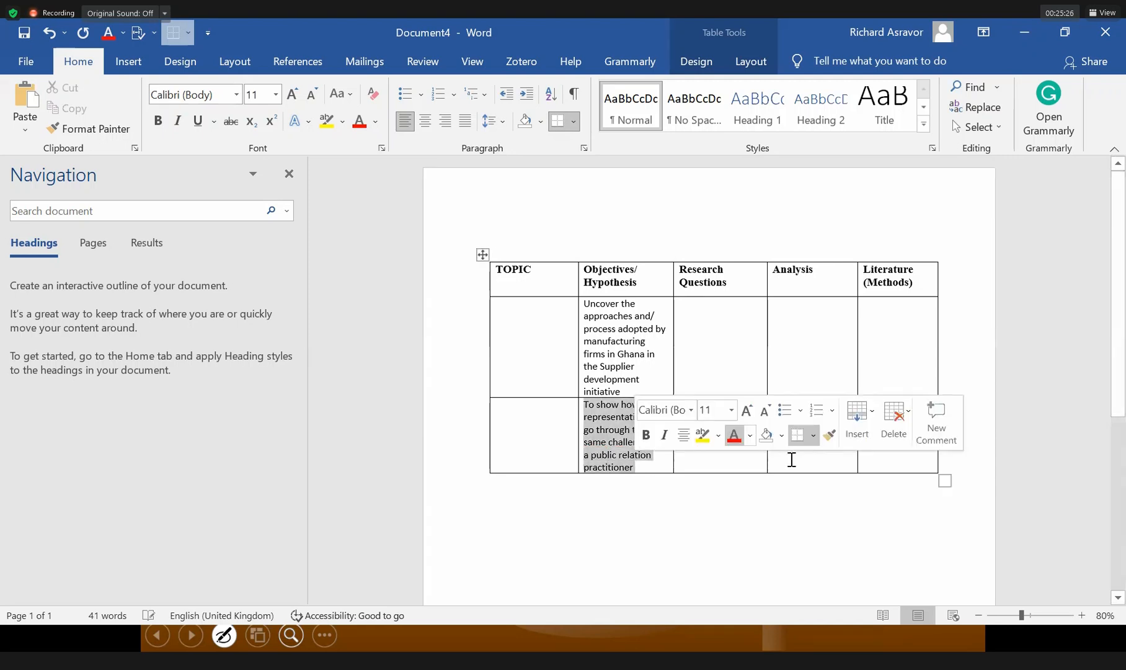
click(792, 459)
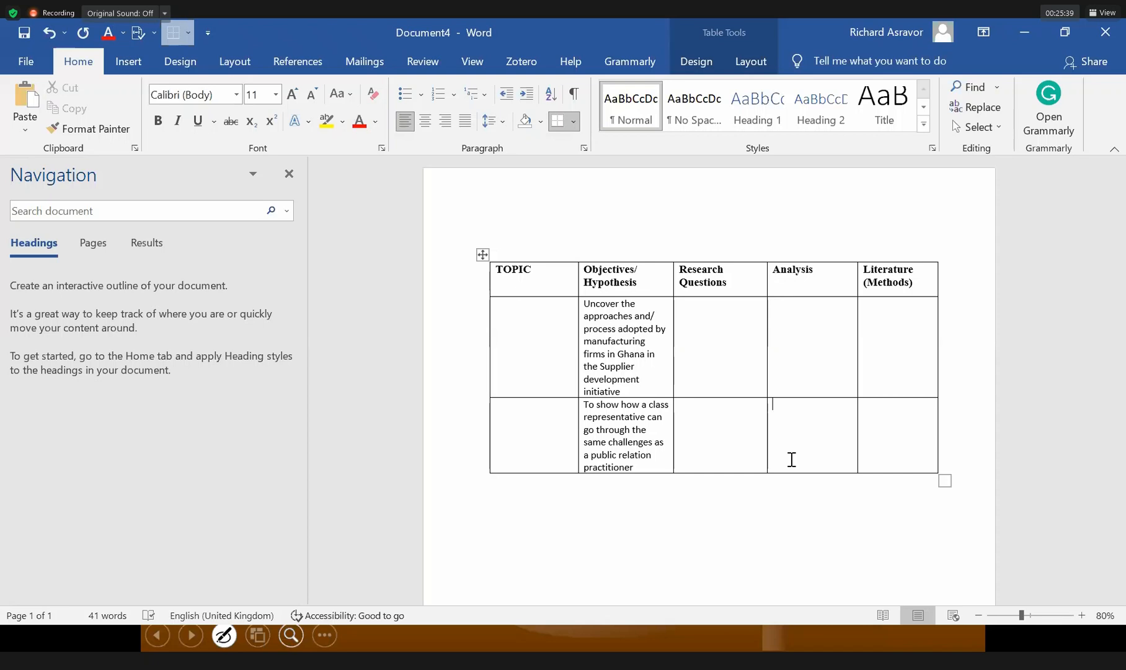
click(620, 405)
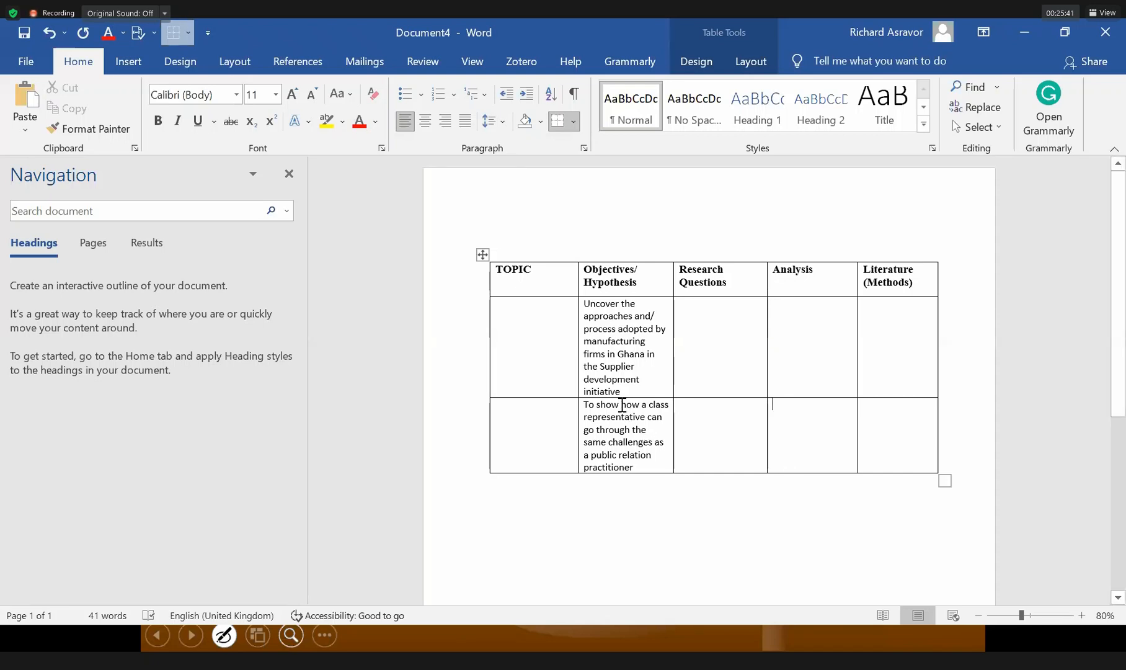
shift+click(652, 474)
key(ctrl+c)
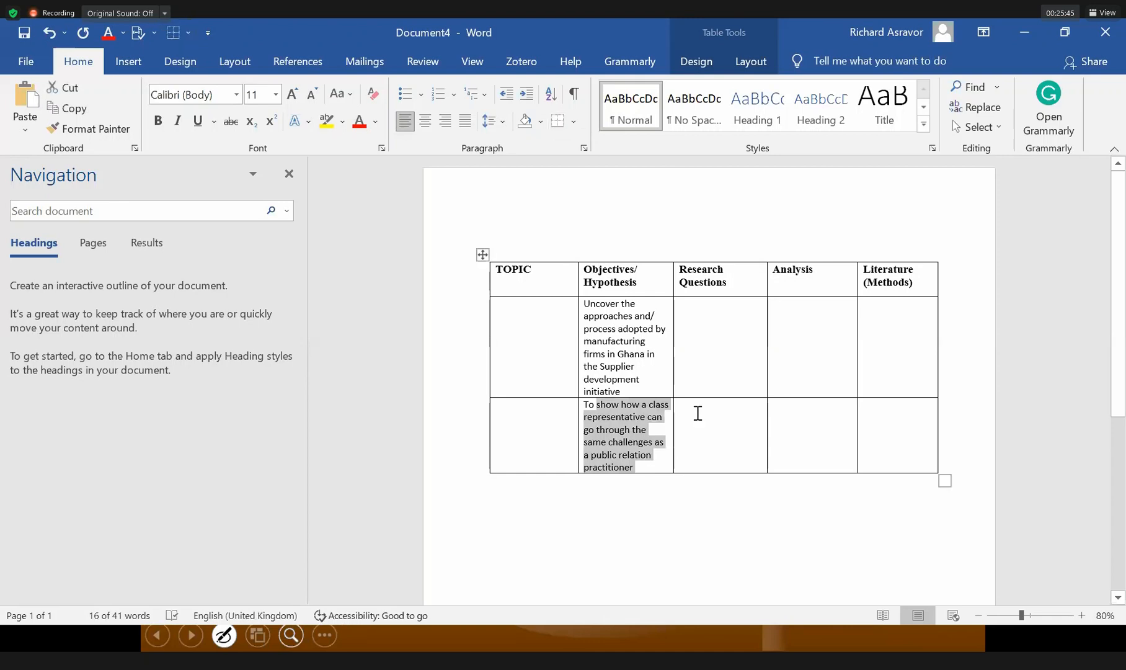
click(701, 412)
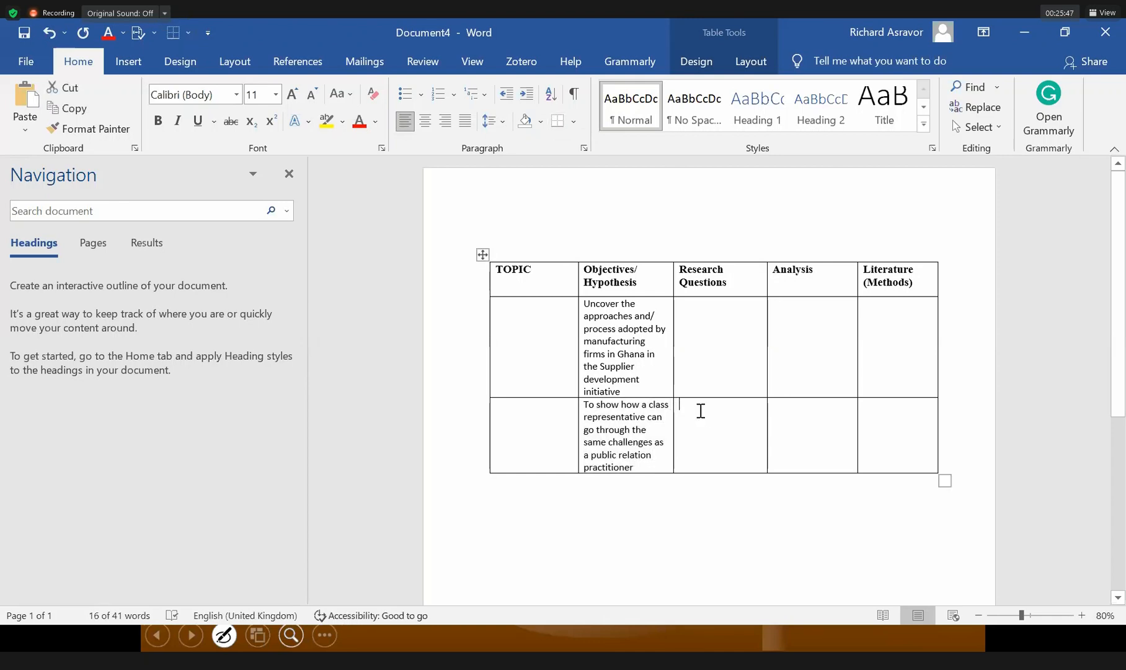
key(ctrl+v)
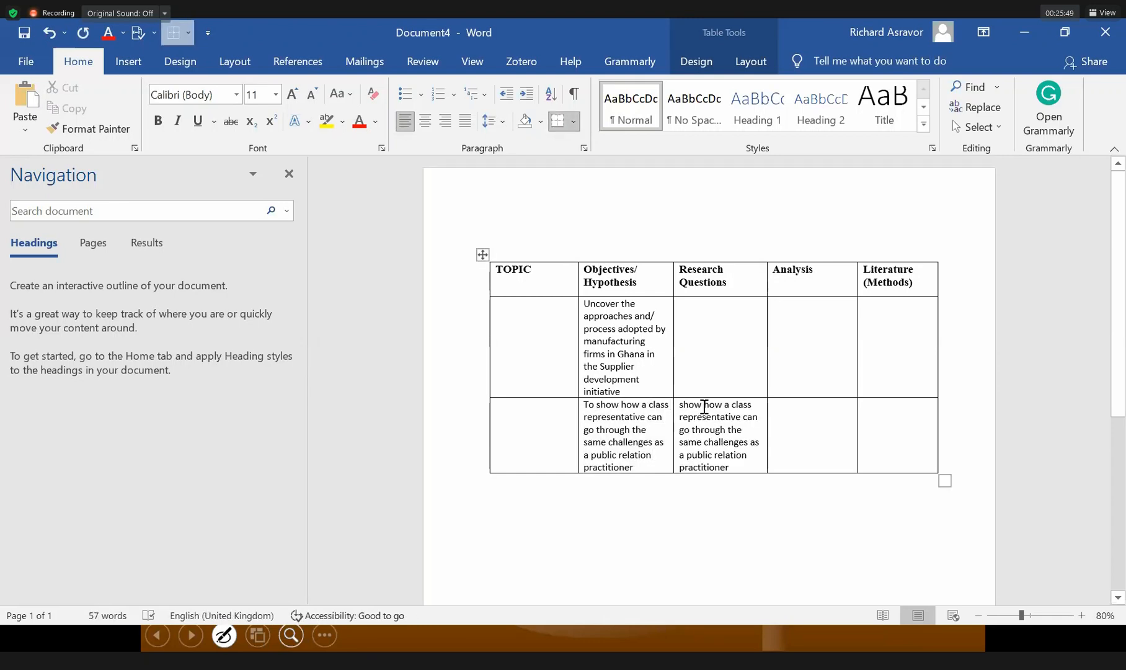
Reword the pasted text to start 'How does', remove 'can', and leave no trailing period.
click(704, 406)
key(BackSpace)
key(BackSpace)
key(BackSpace)
key(BackSpace)
key(BackSpace)
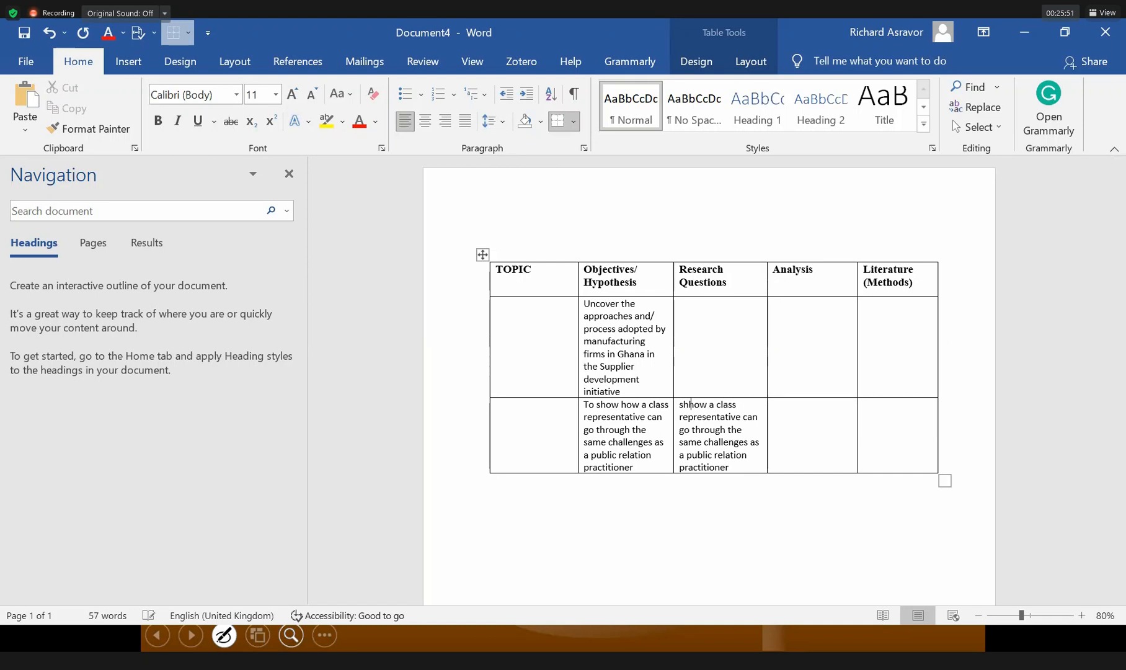
key(Delete)
text(How d)
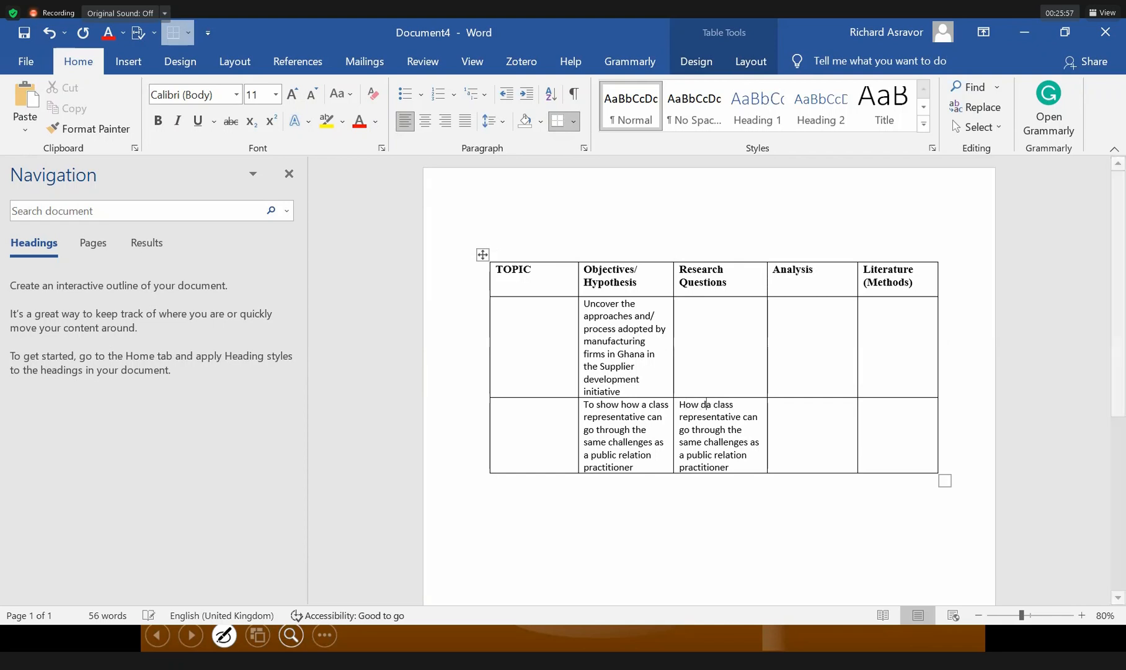
text(oes)
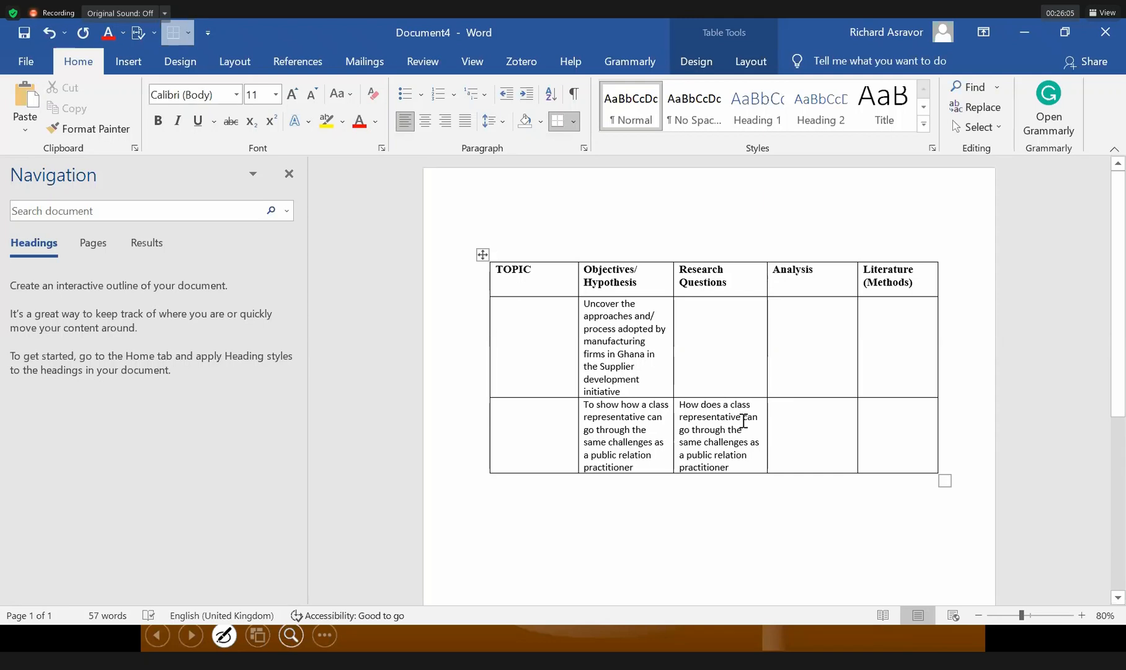
key(Delete)
key(Delete)
key(Delete)
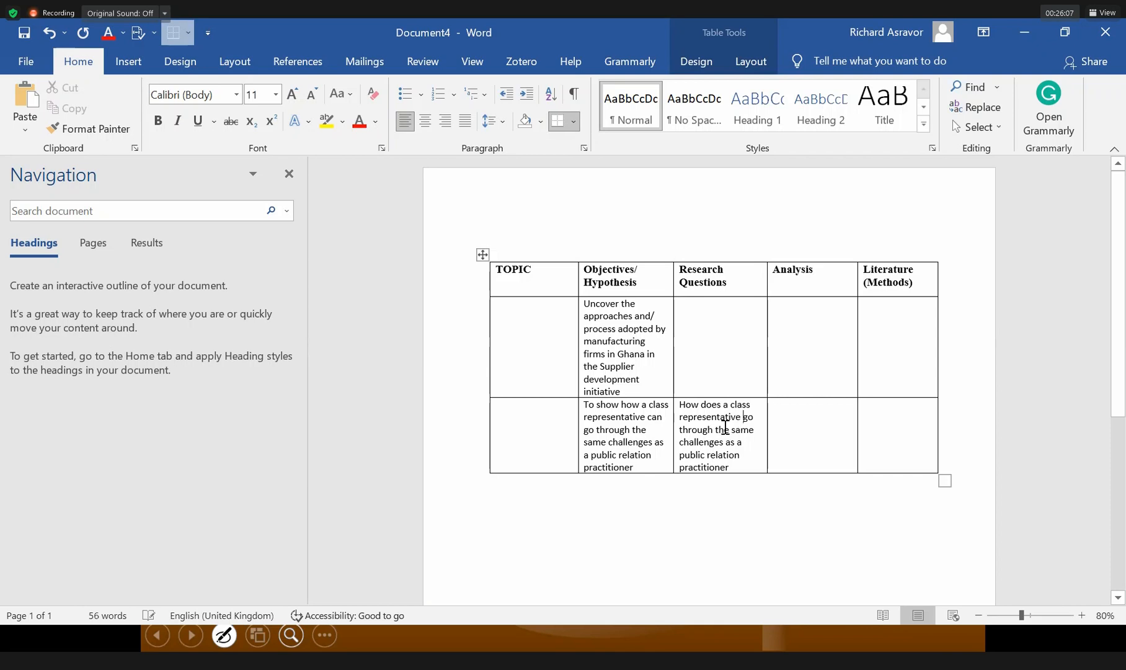
click(732, 470)
text(.)
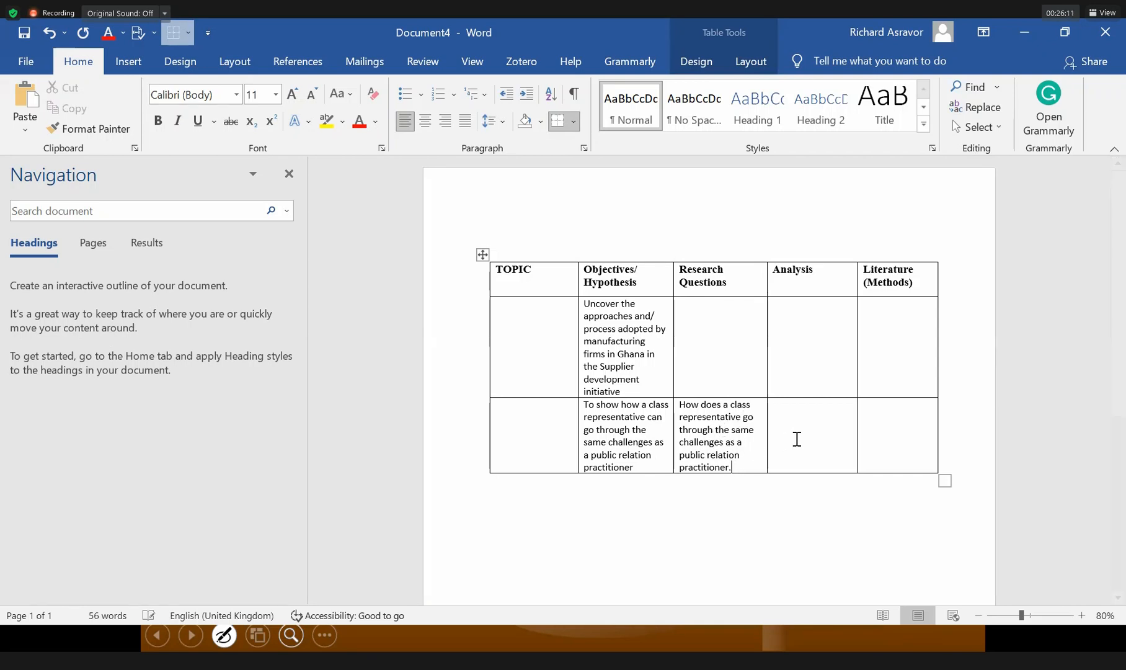
click(803, 436)
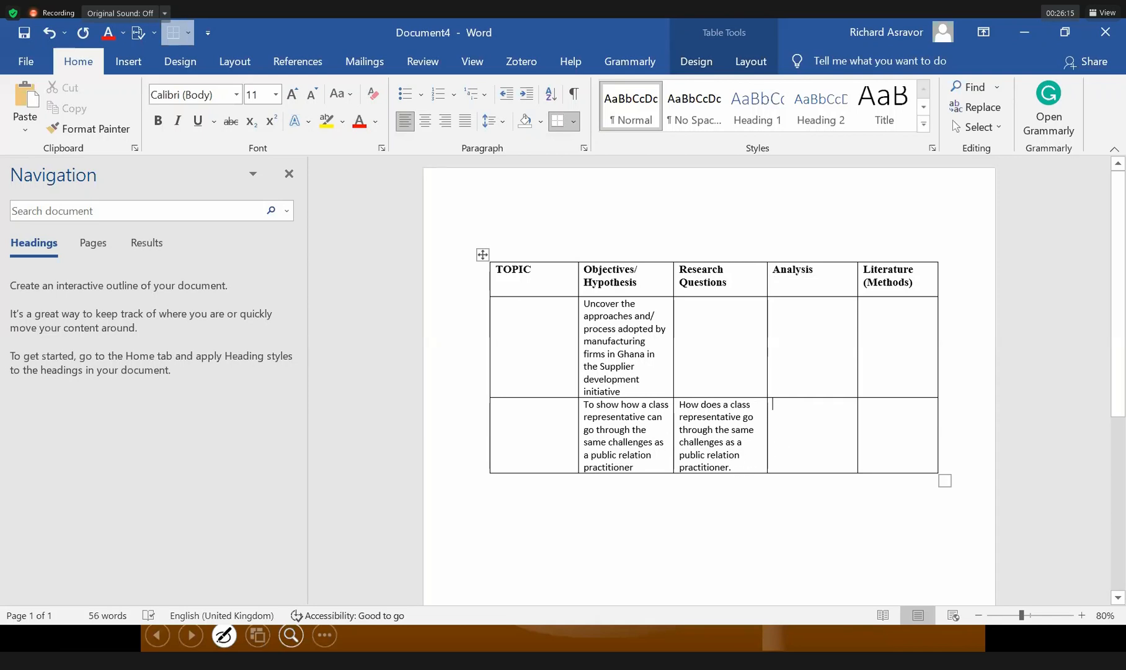
click(738, 467)
key(BackSpace)
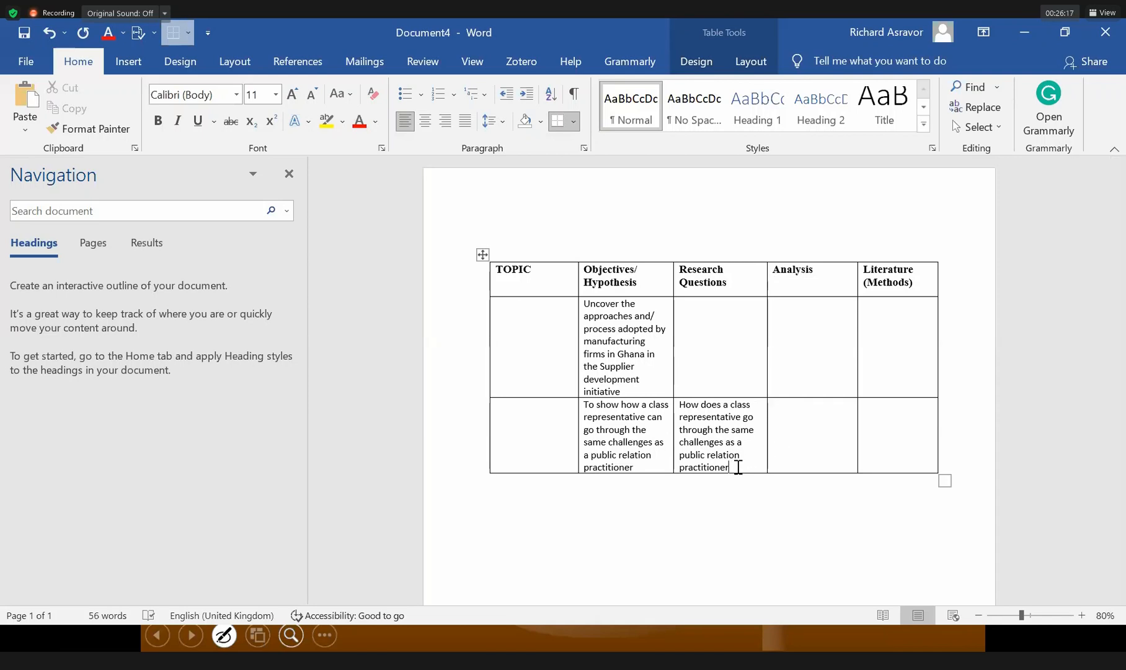
Type '?' after 'practitioner' to close the research question.
text(?)
Minimize the Word document windows and switch to the Edge browser with Alt+Tab.
click(1026, 34)
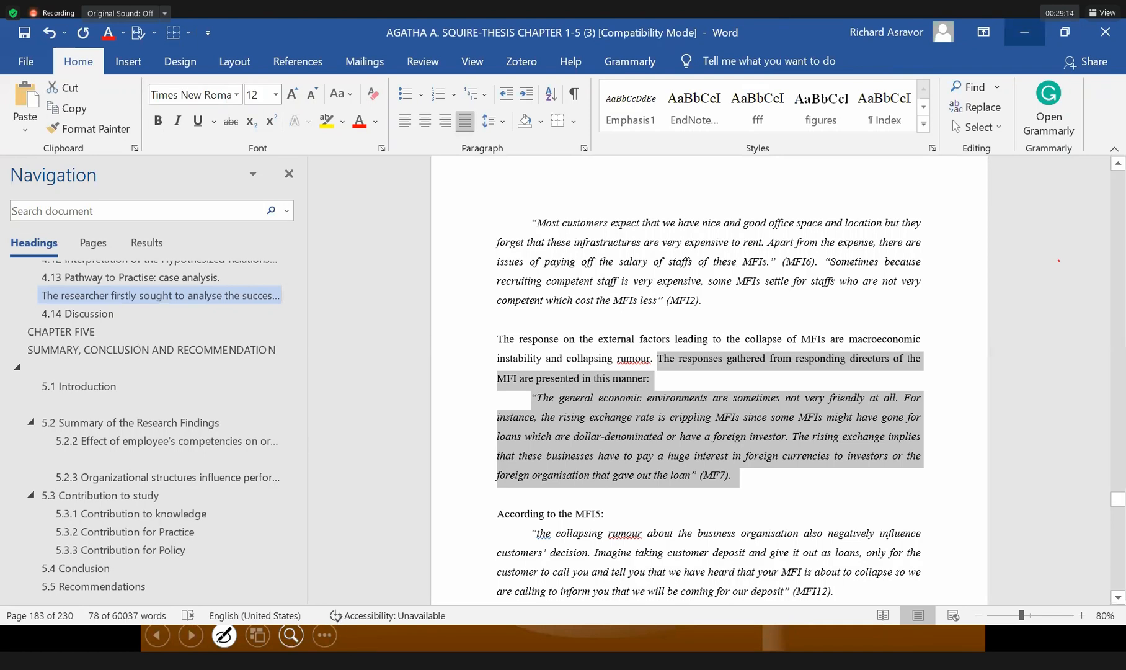
click(328, 633)
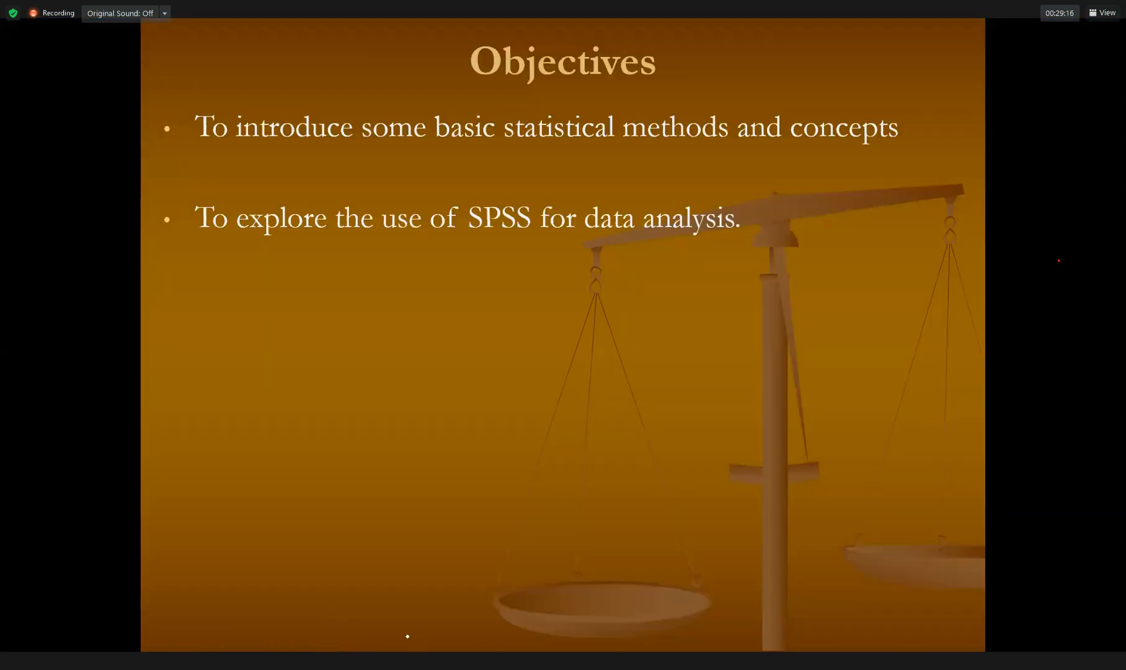
mouse_move(409, 645)
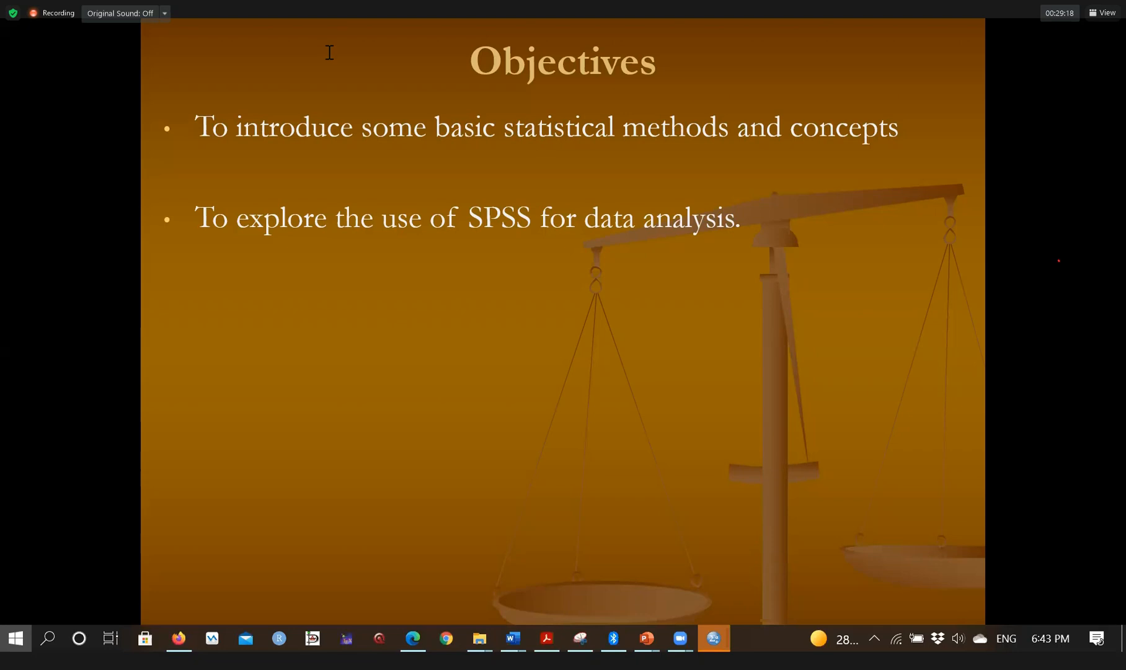
key(super)
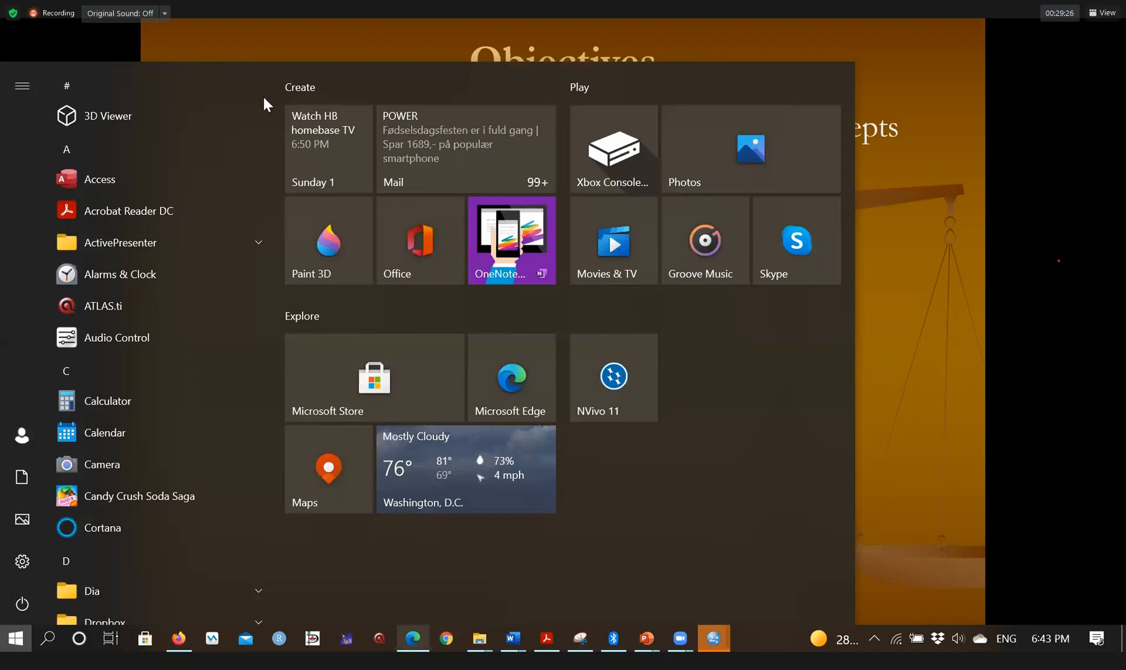
key(alt+Tab)
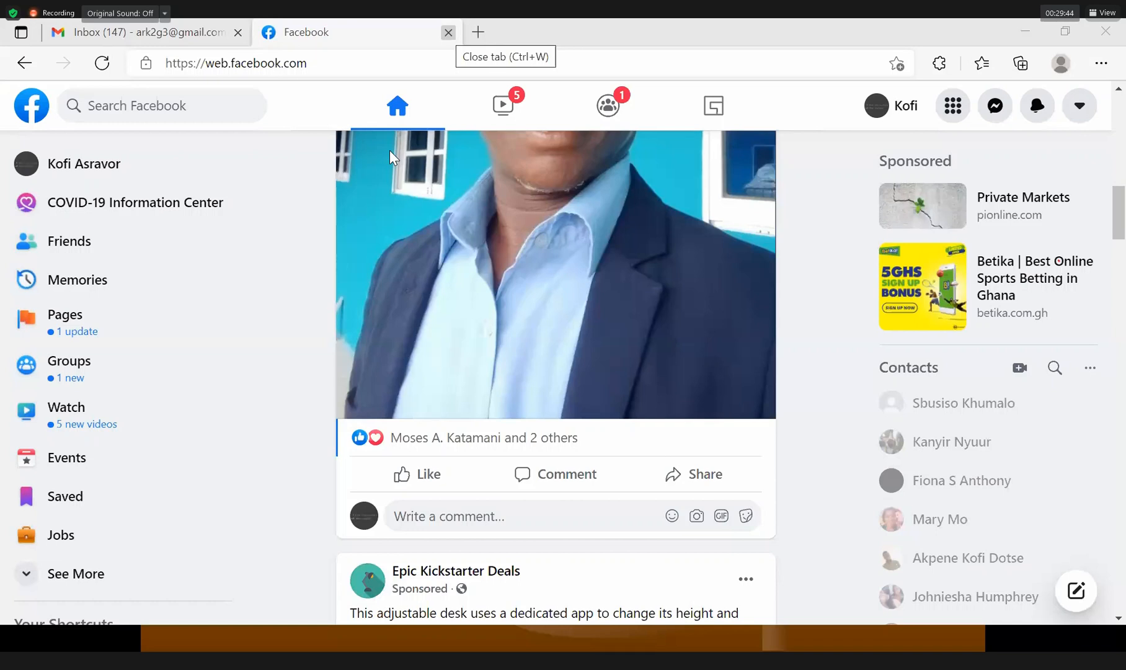
Close the Facebook tab, search Google for 'form.google' in a new tab, and open 'Google Forms: Free Online Surveys'.
key(ctrl+w)
key(ctrl+t)
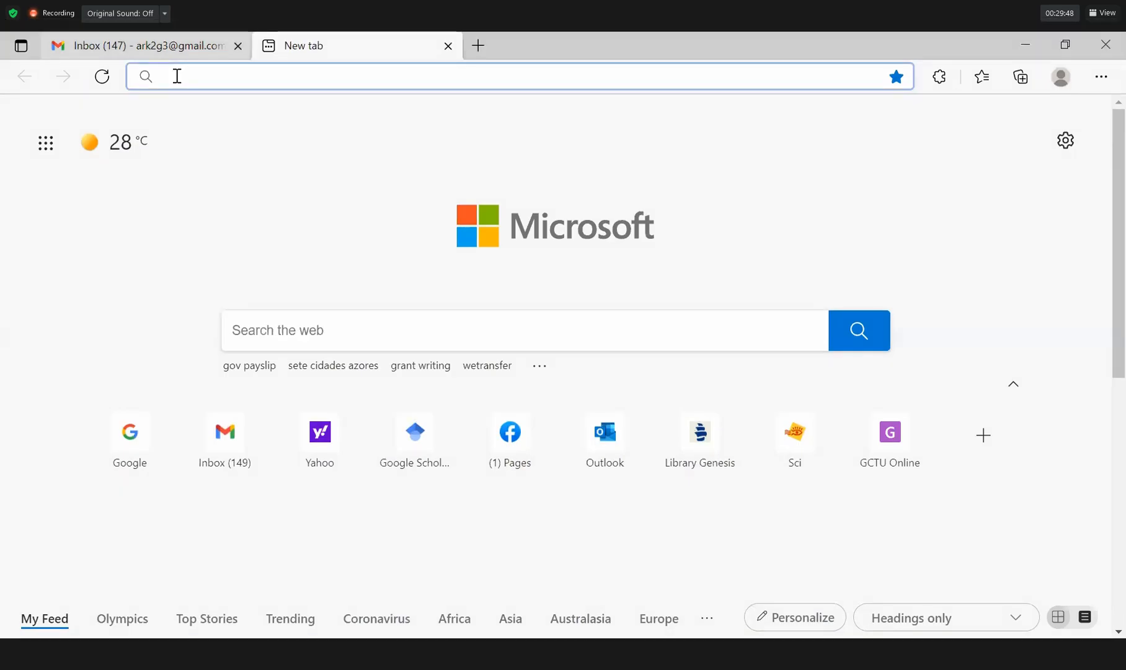
click(177, 76)
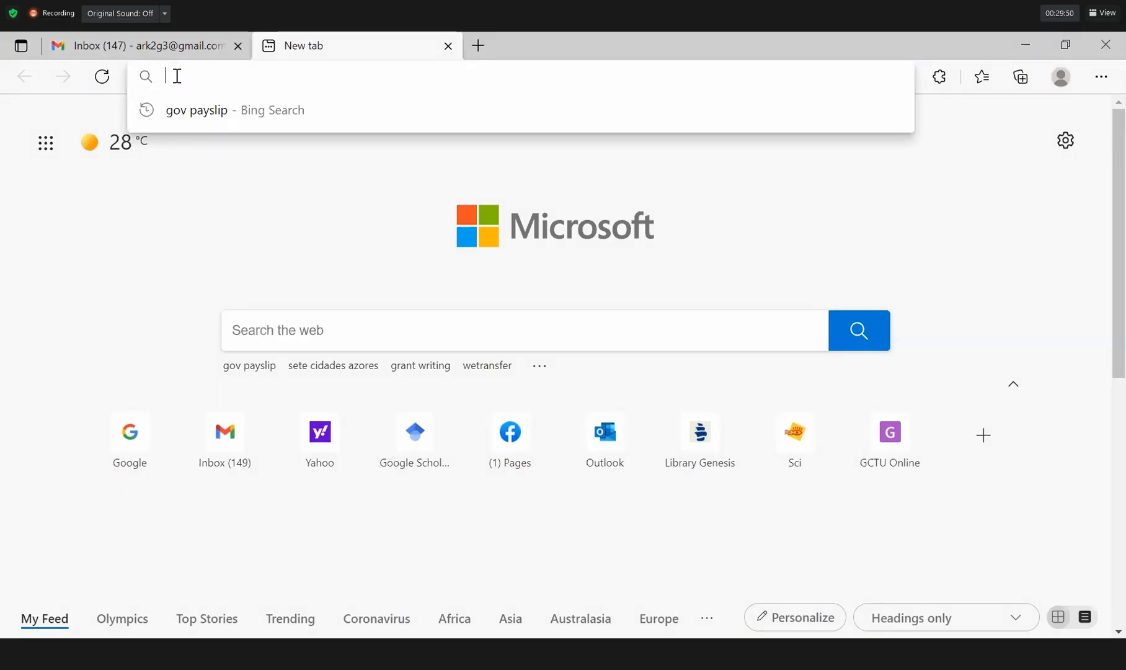
text(google.com)
key(Return)
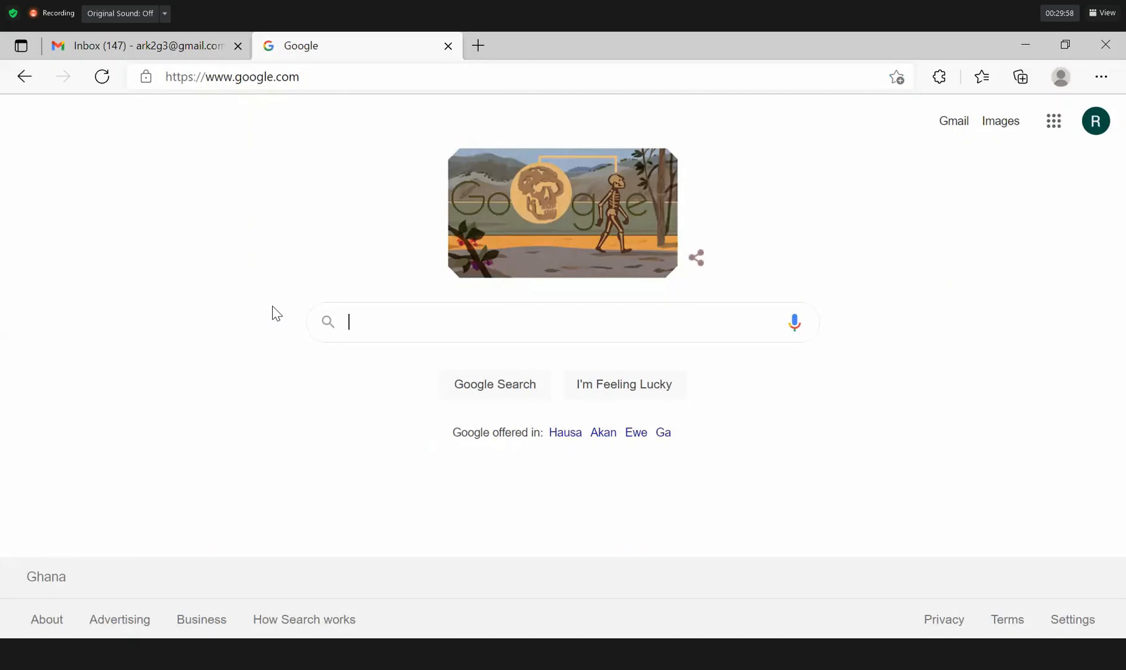
text(form)
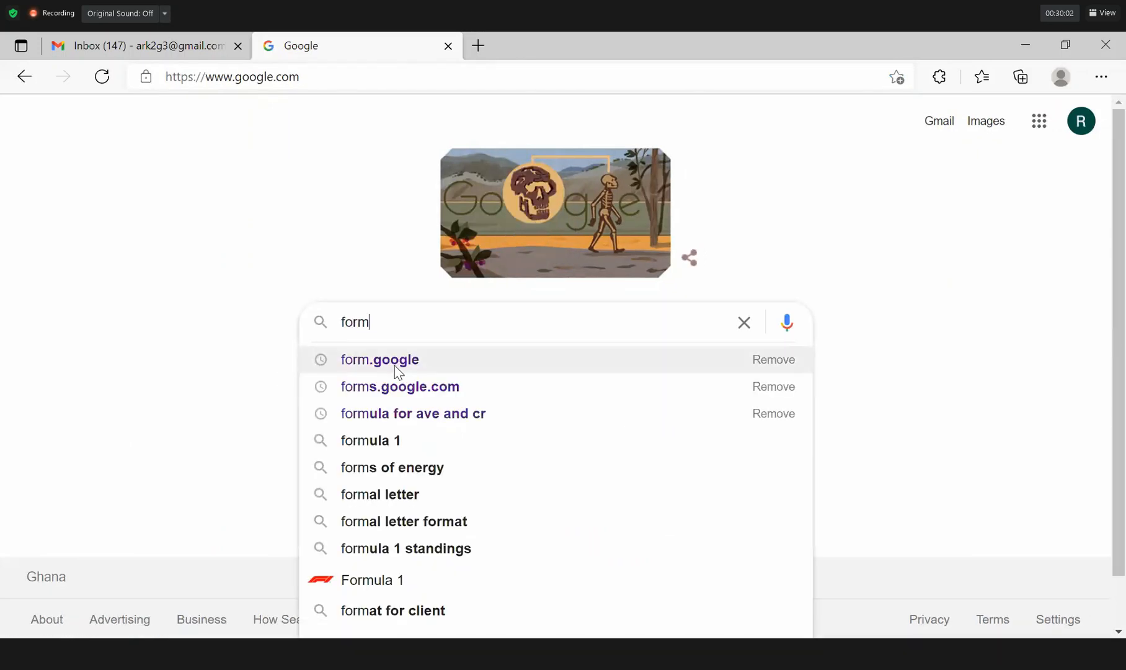
click(395, 366)
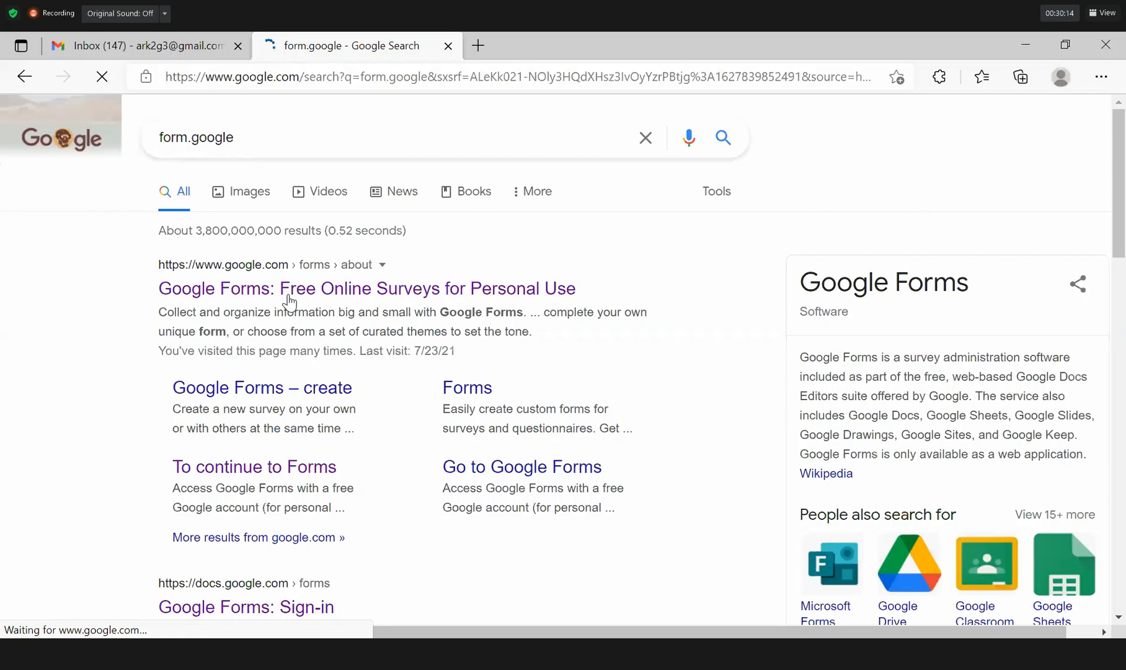
click(289, 289)
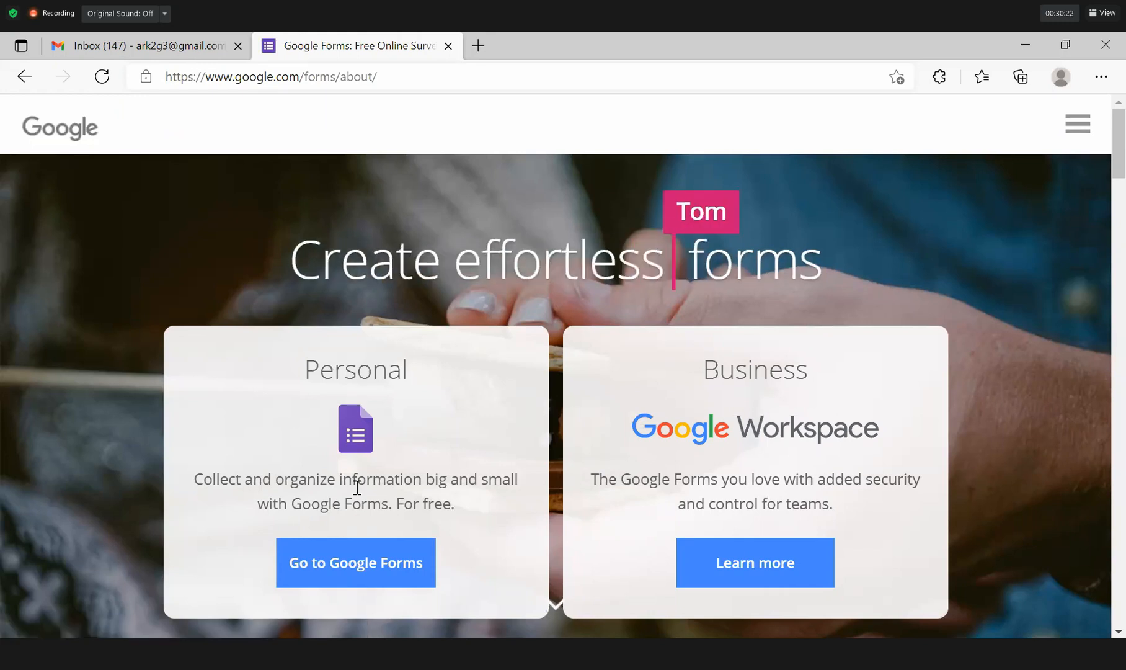
Go to the Google Forms home page and scroll through the recent forms list and back up.
click(367, 567)
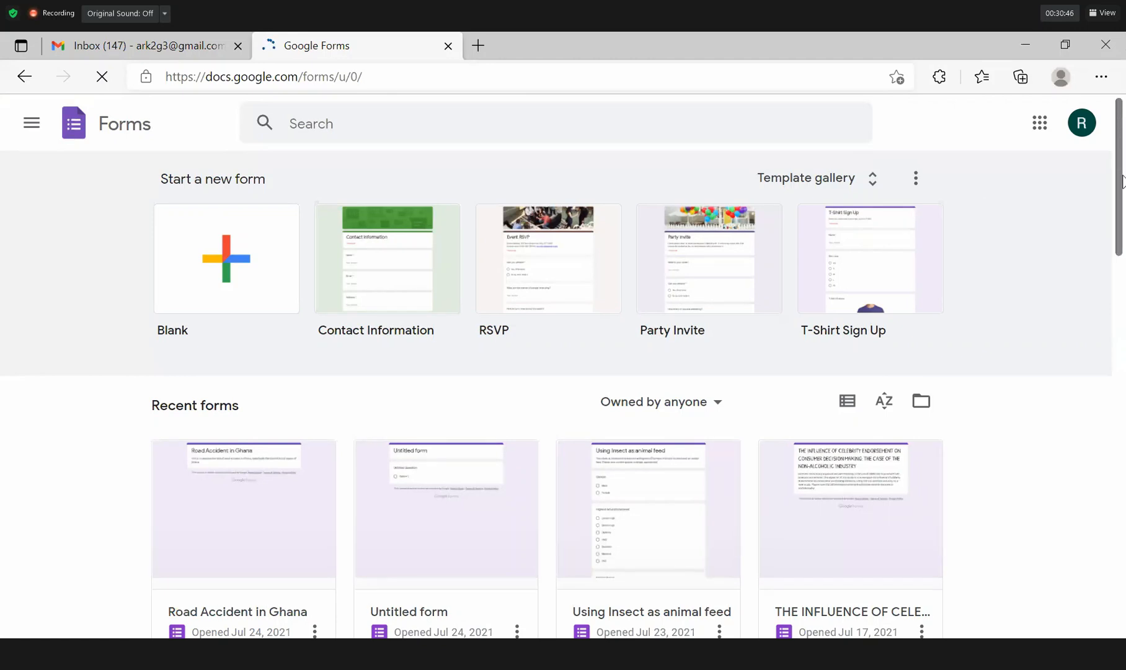
scroll(1122, 248, down, 3)
scroll(1124, 279, down, 5)
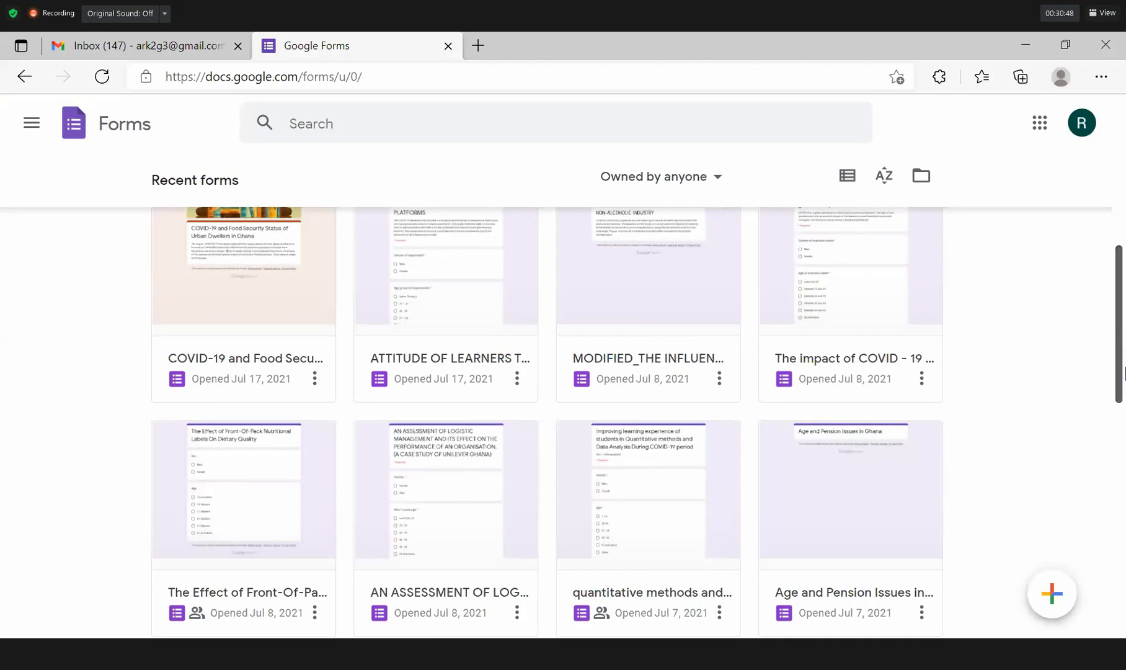
scroll(1124, 372, down, 4)
scroll(1123, 379, down, 2)
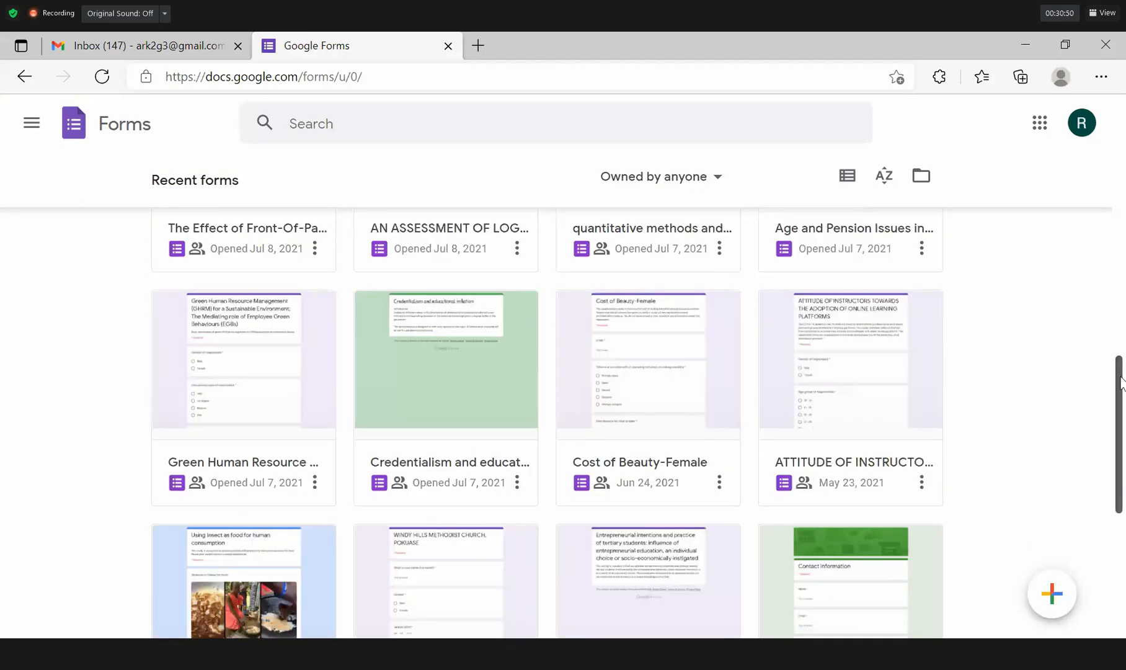
scroll(1121, 409, down, 1)
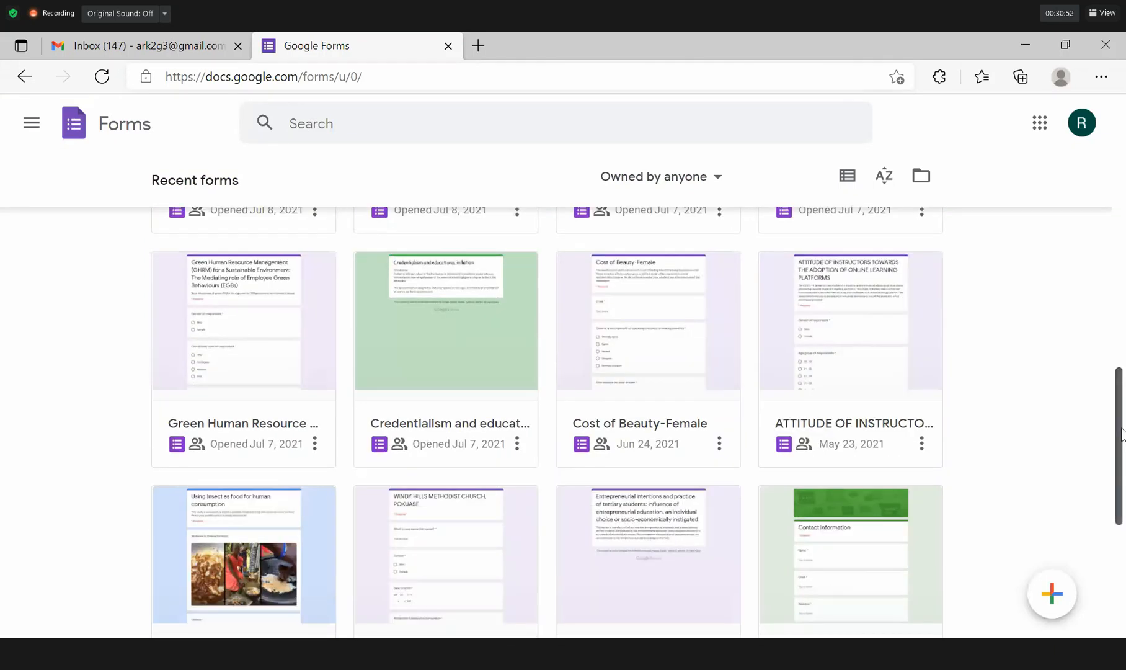
scroll(1122, 434, down, 4)
scroll(1124, 155, up, 10)
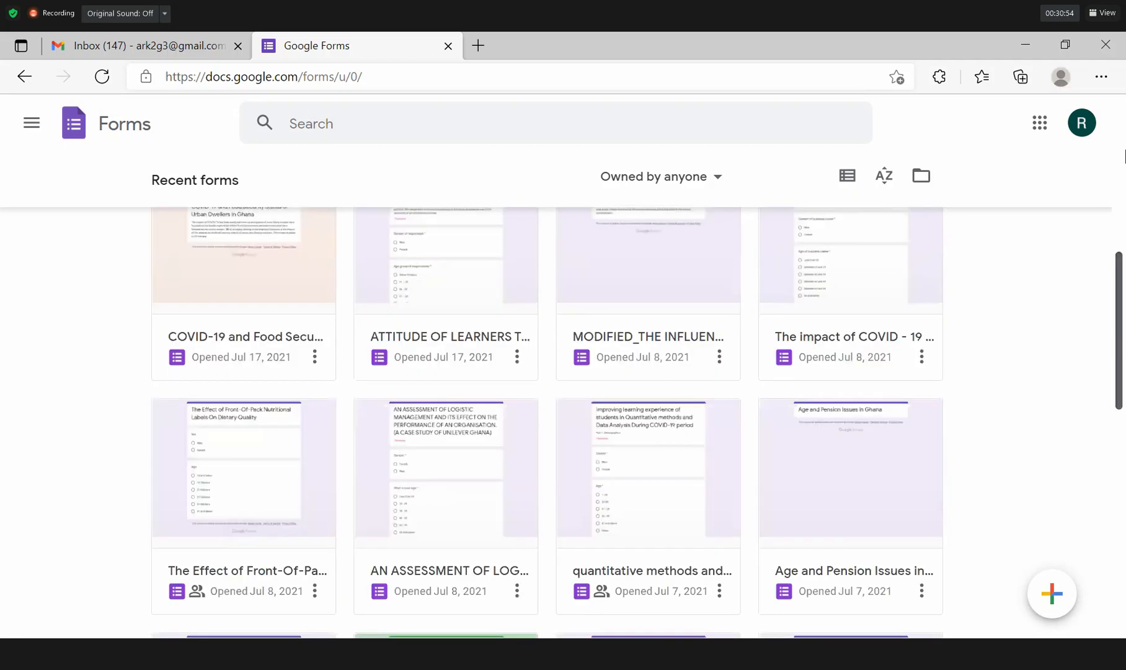
scroll(1123, 137, up, 5)
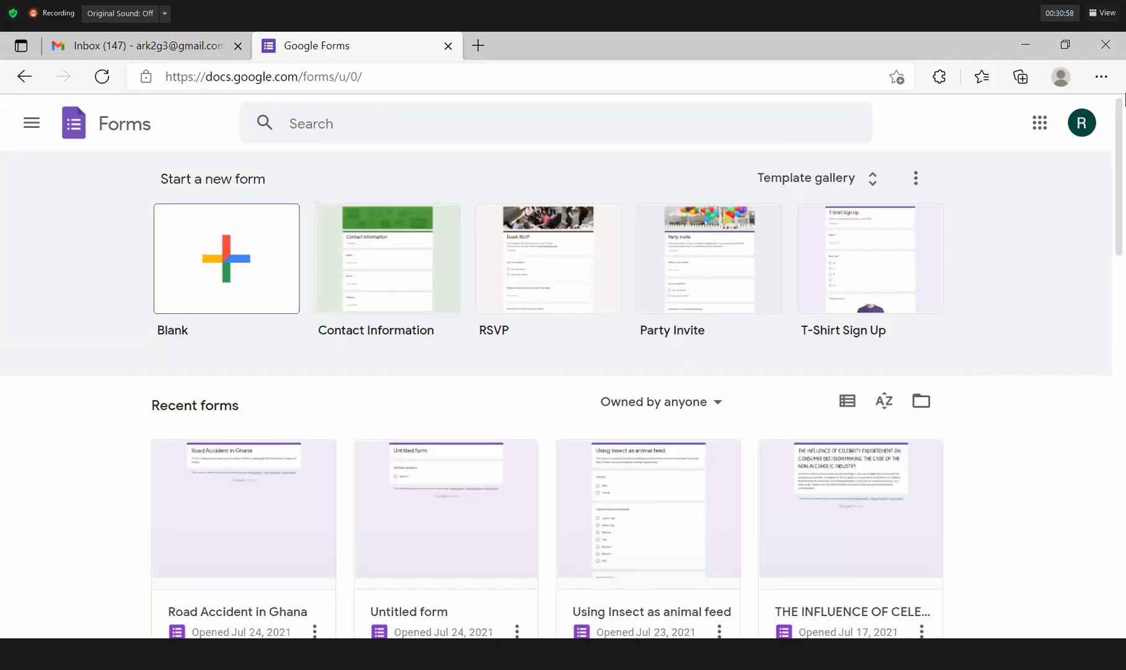
Start a Blank form and select its 'Untitled form' title for editing.
click(227, 197)
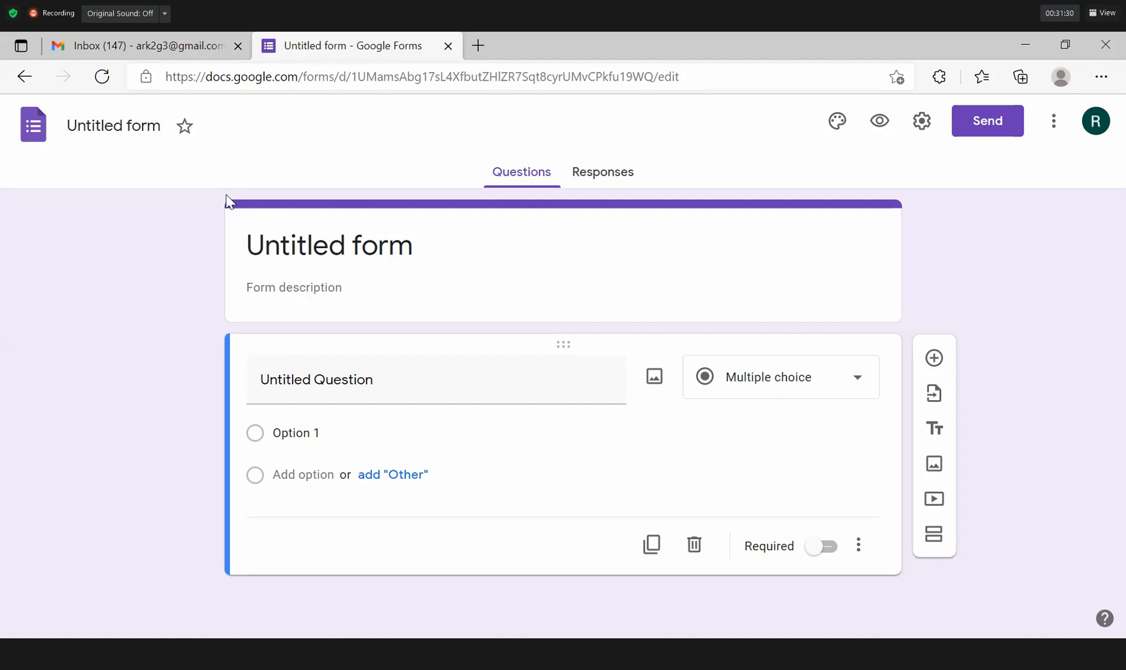
click(226, 196)
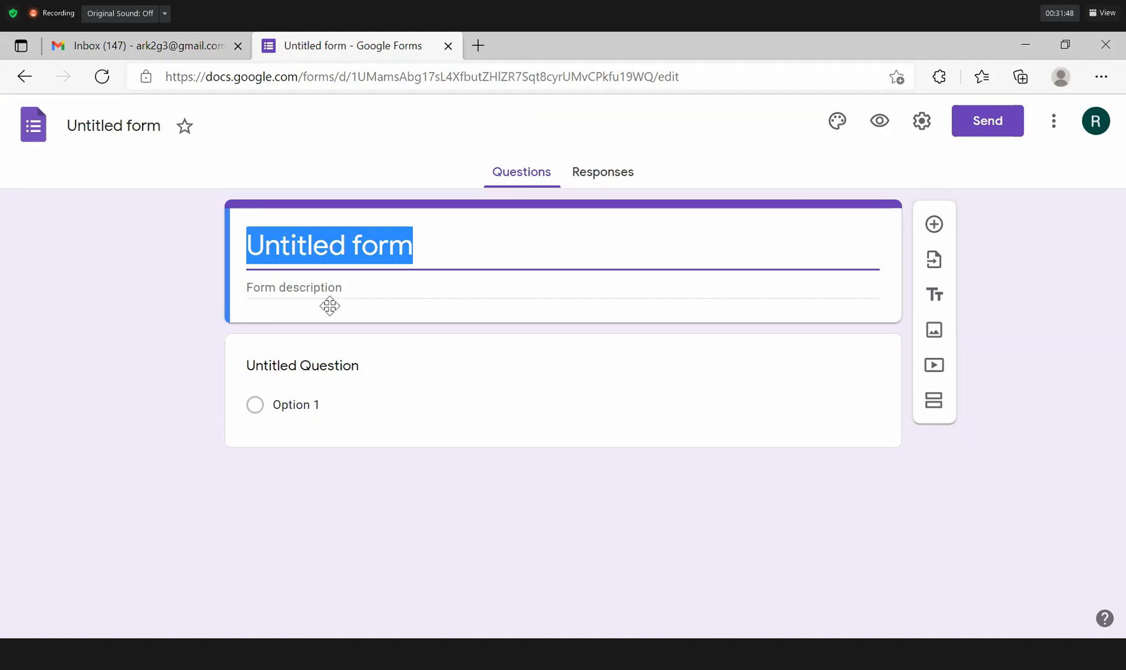
Title the form 'The effect of inventory management systems on the performance of food processing firms in Ghana: A case study of Nestle Ghana Limited'.
text(The)
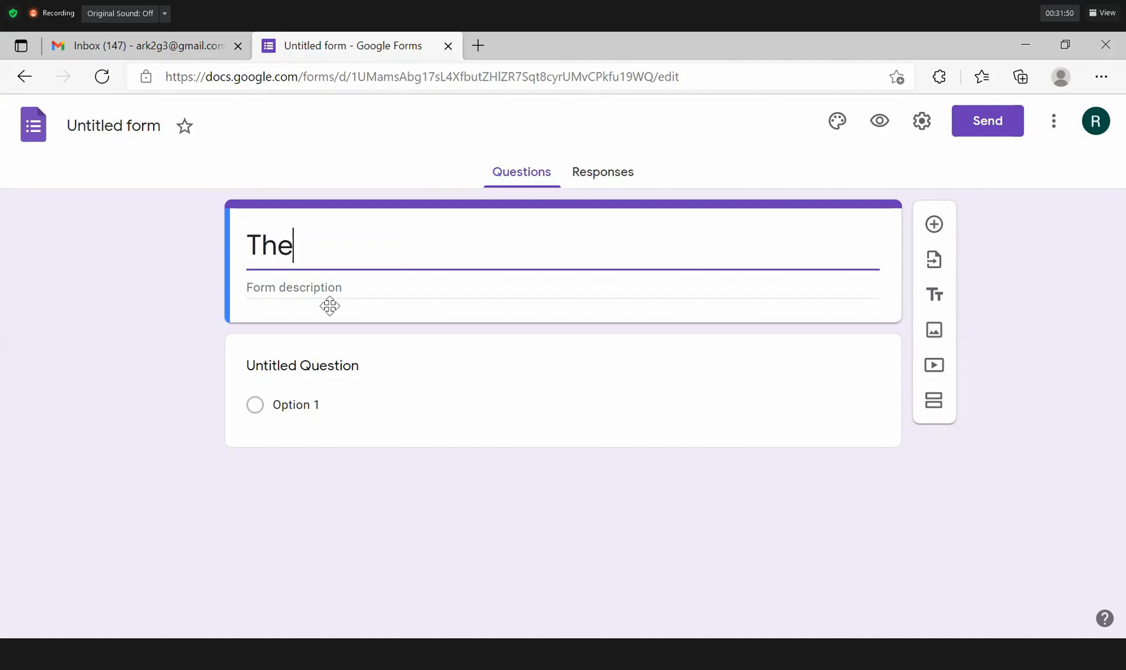
text( effect of )
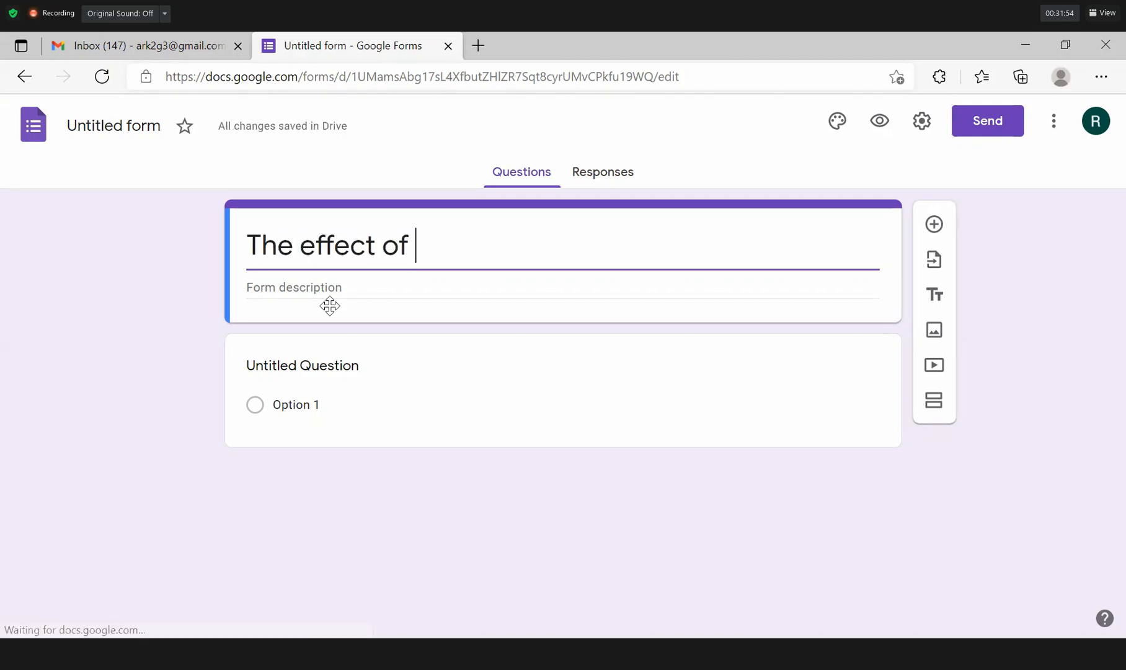
text(inventory)
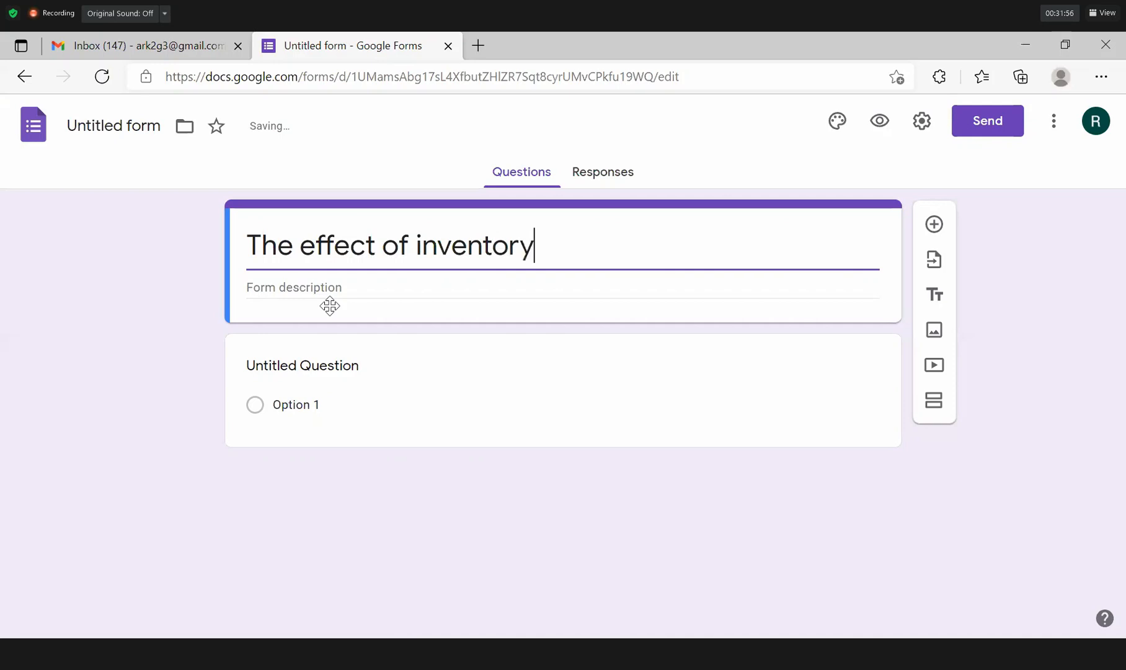
text( management sy)
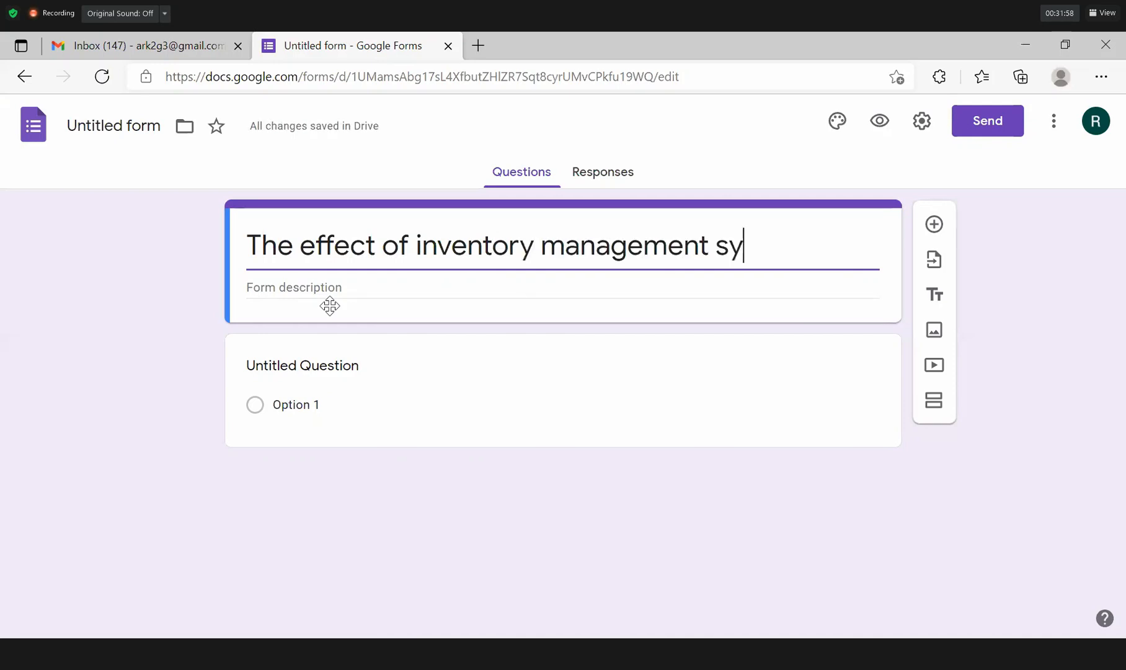
text(stems)
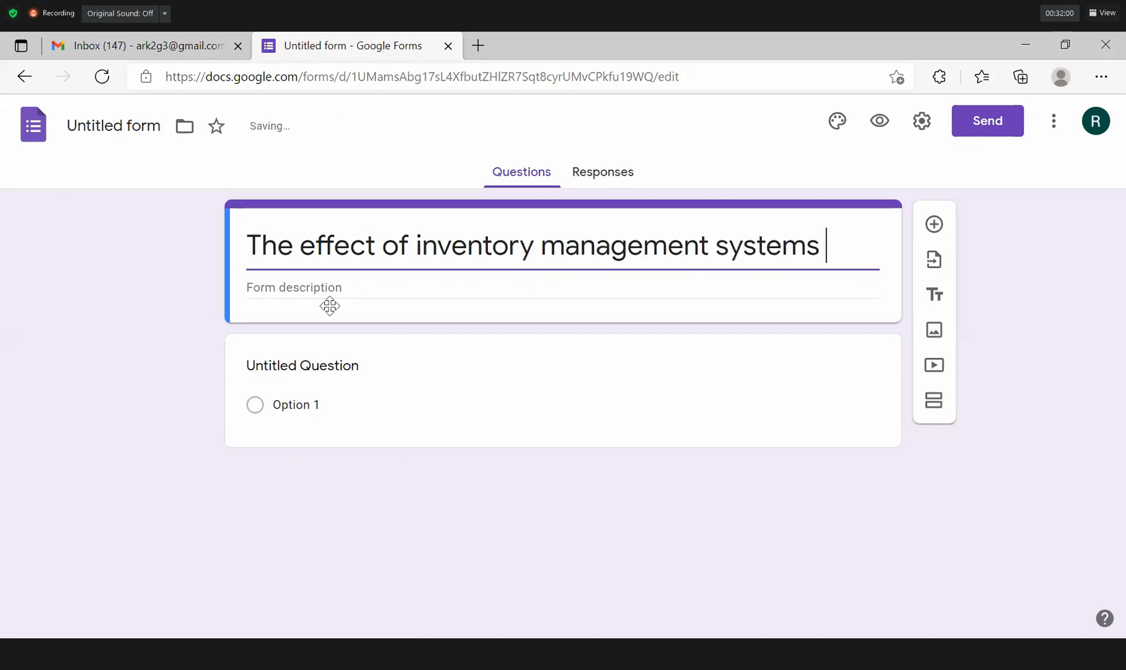
text( on the)
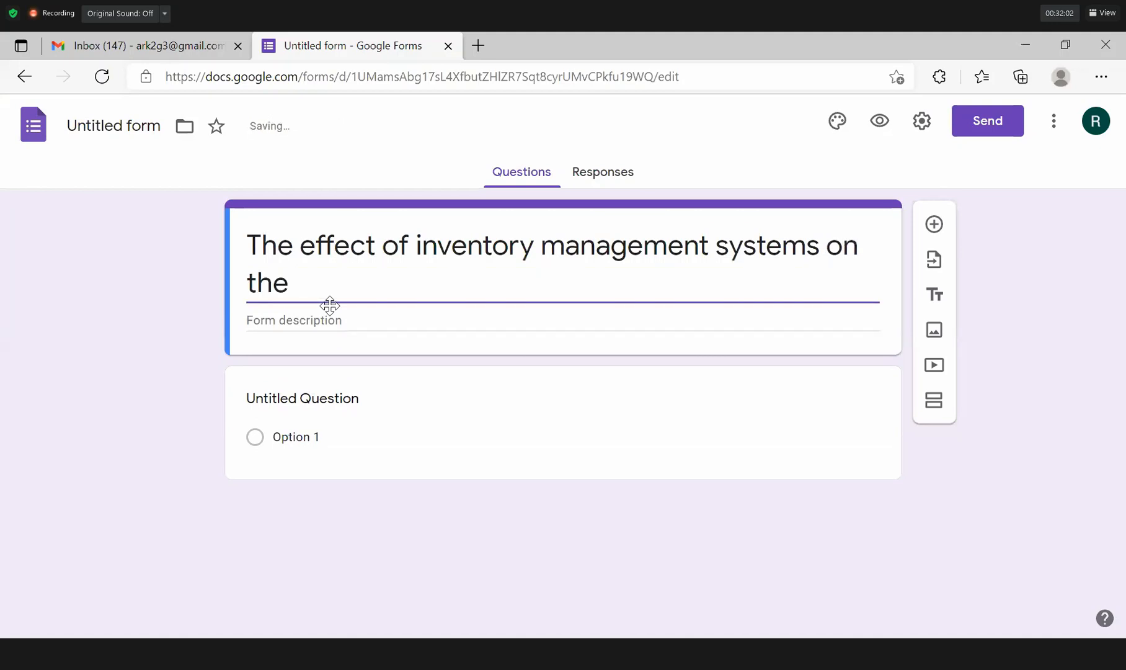
text( performance oof)
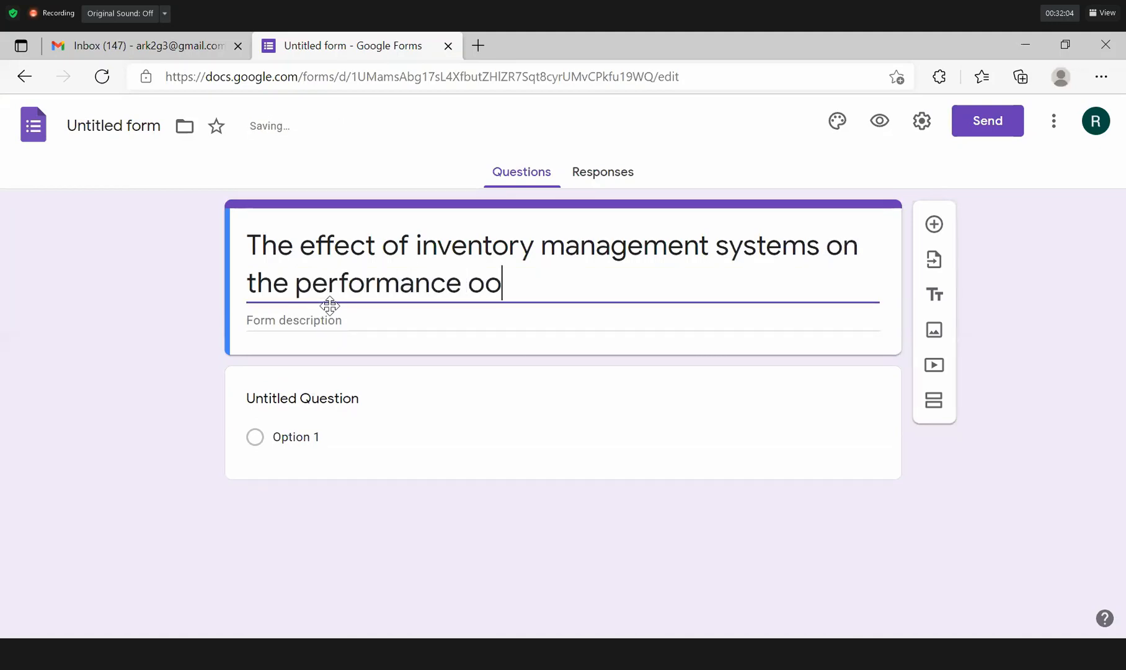
key(BackSpace)
key(BackSpace)
text(f )
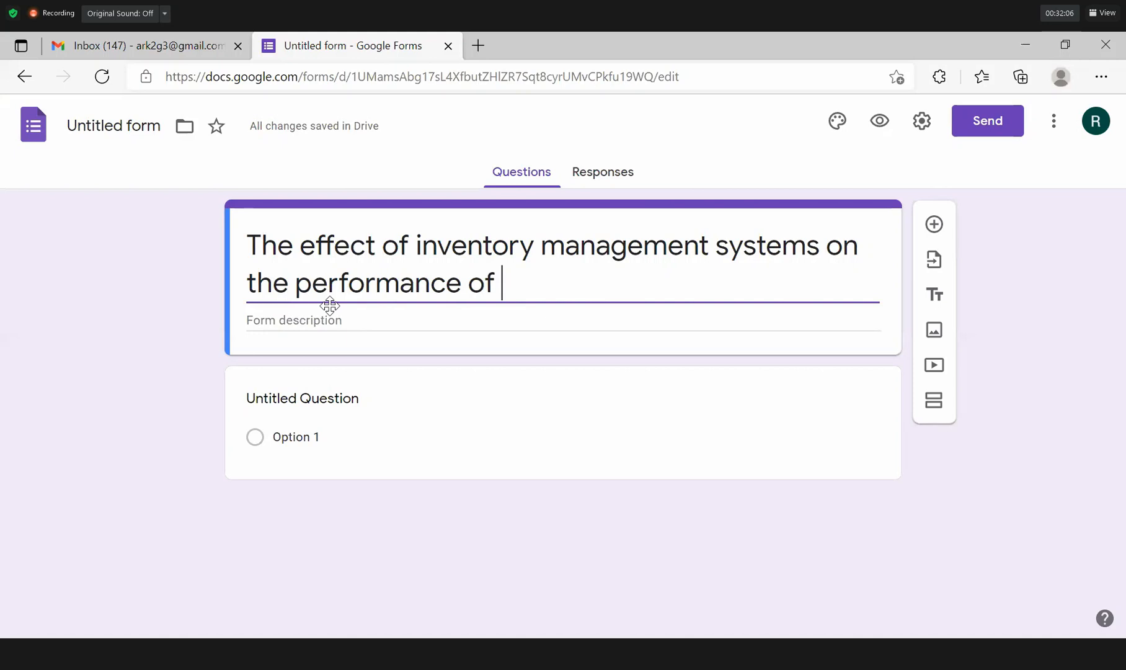
text(food processing )
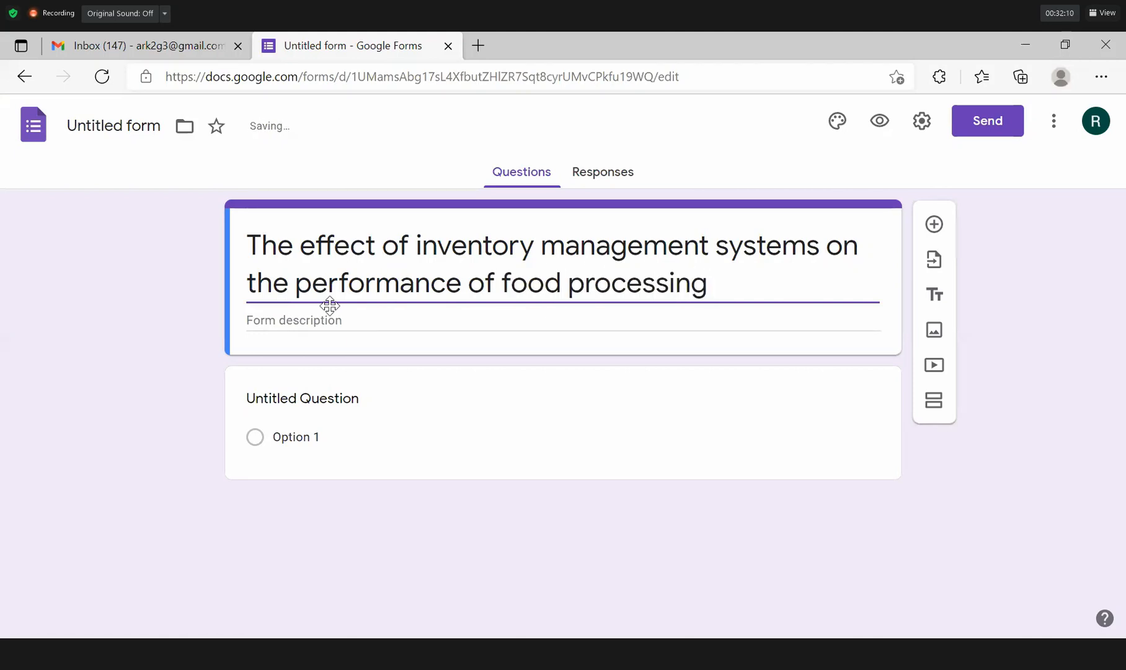
text(firms in Ghana)
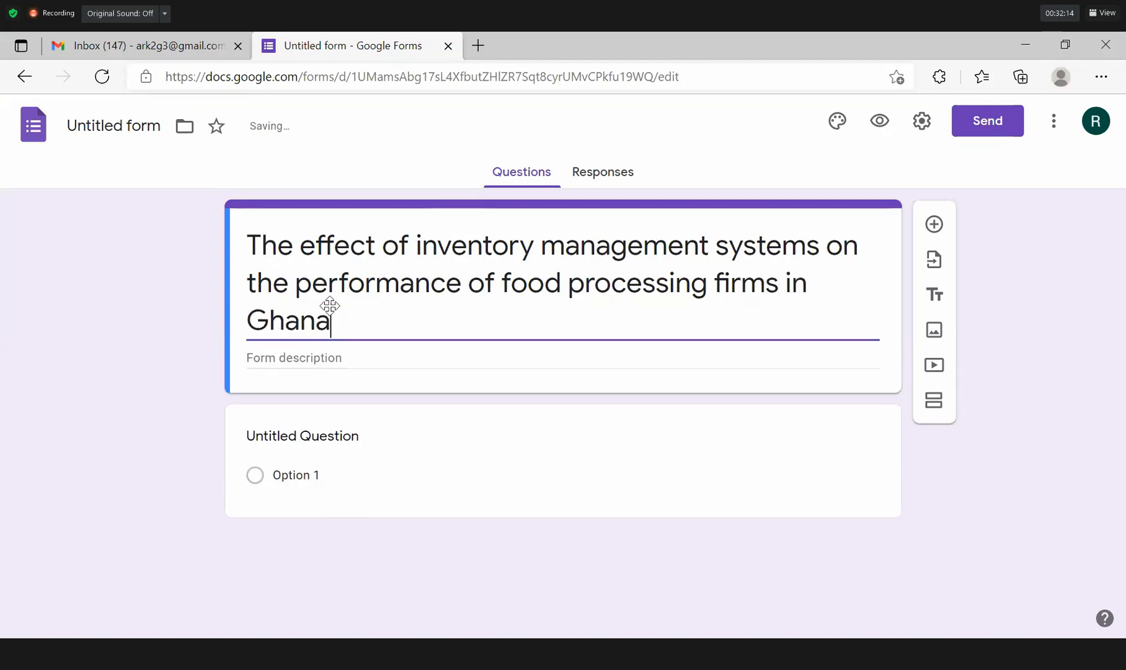
text(:)
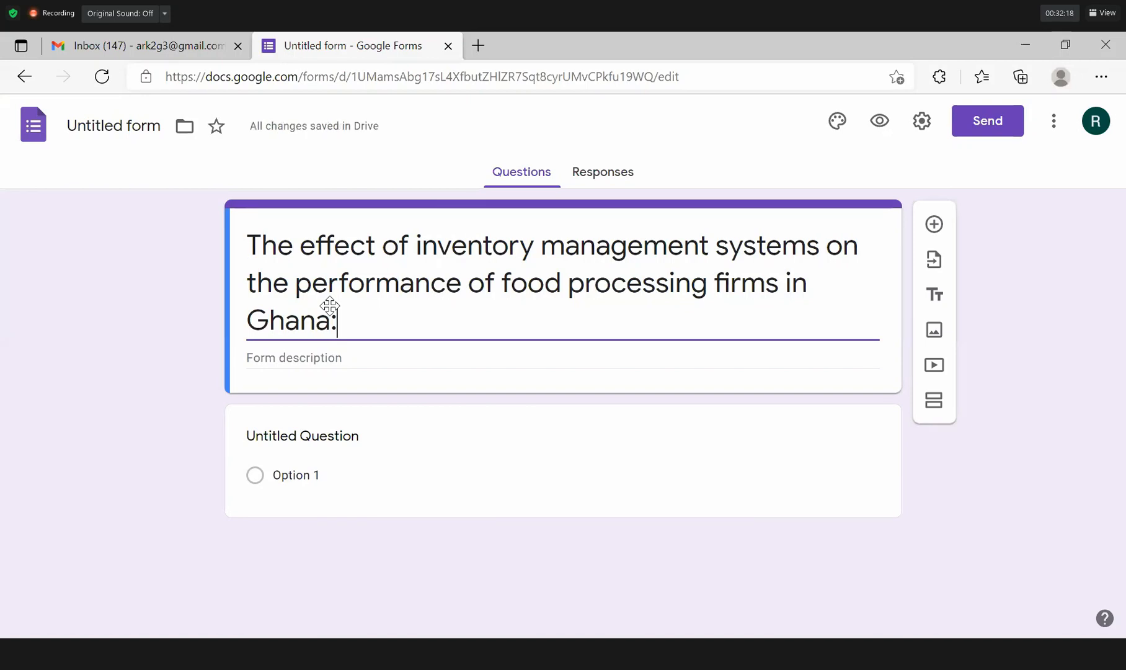
text( A cas)
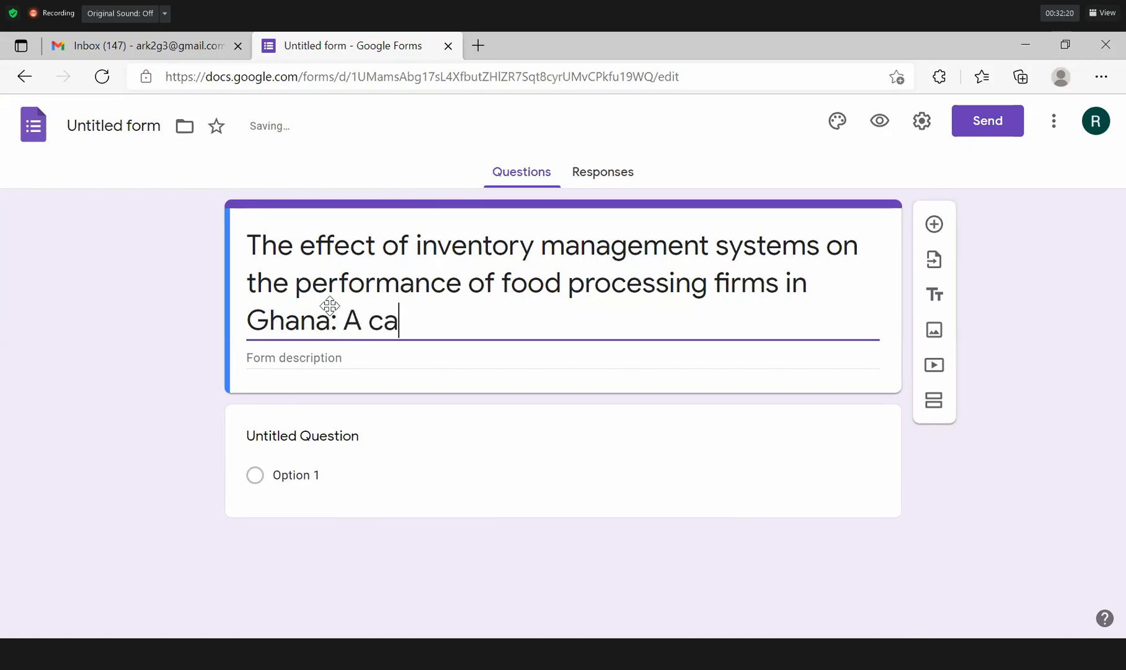
key(BackSpace)
key(BackSpace)
key(BackSpace)
text(case std)
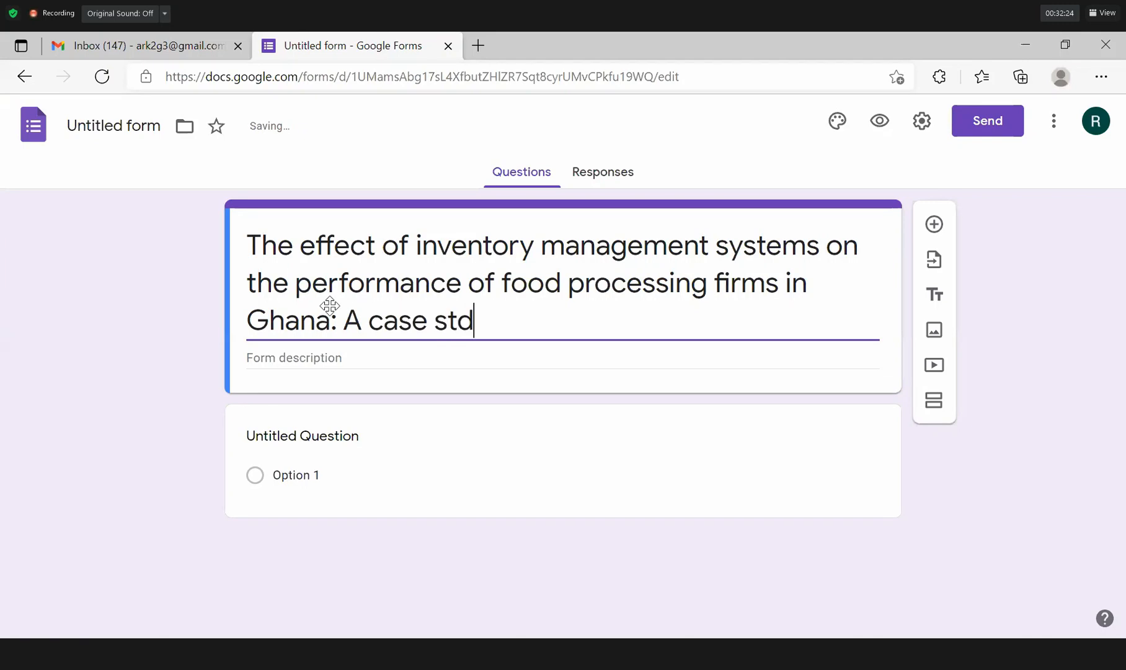
key(BackSpace)
text(udy )
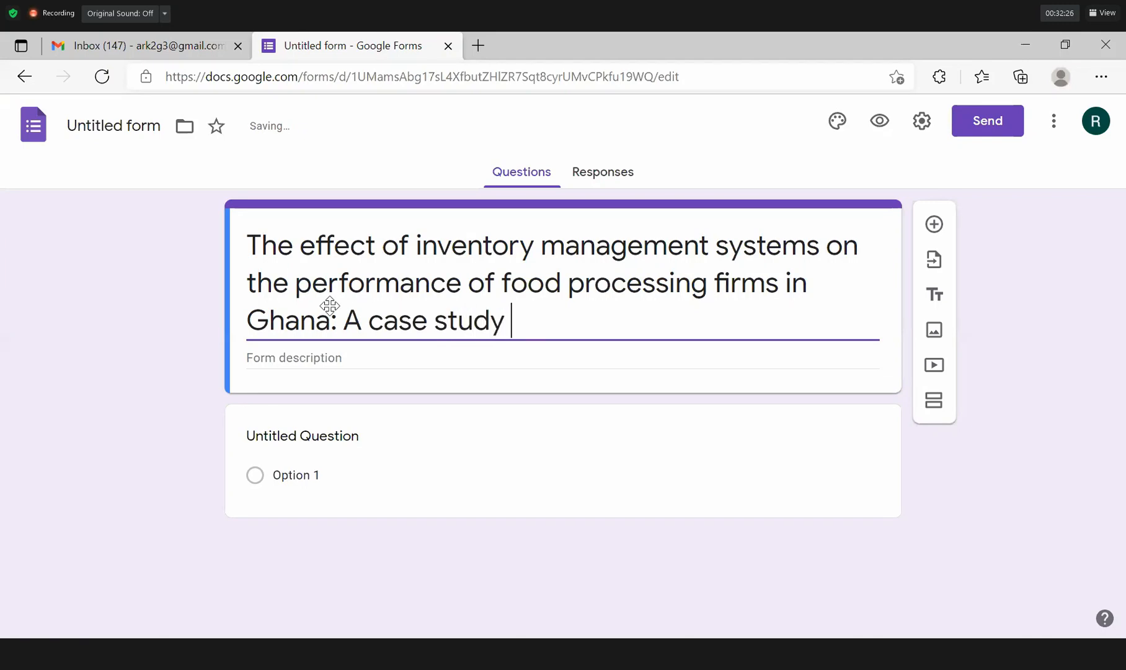
text(of Nestle )
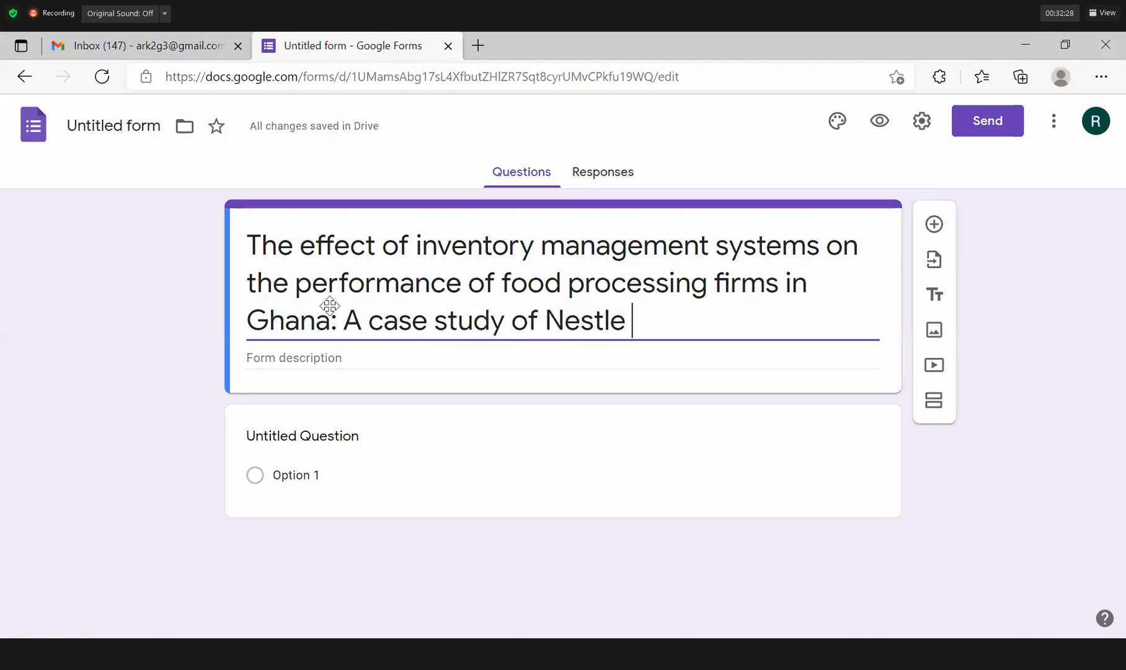
text(Ghana LImited)
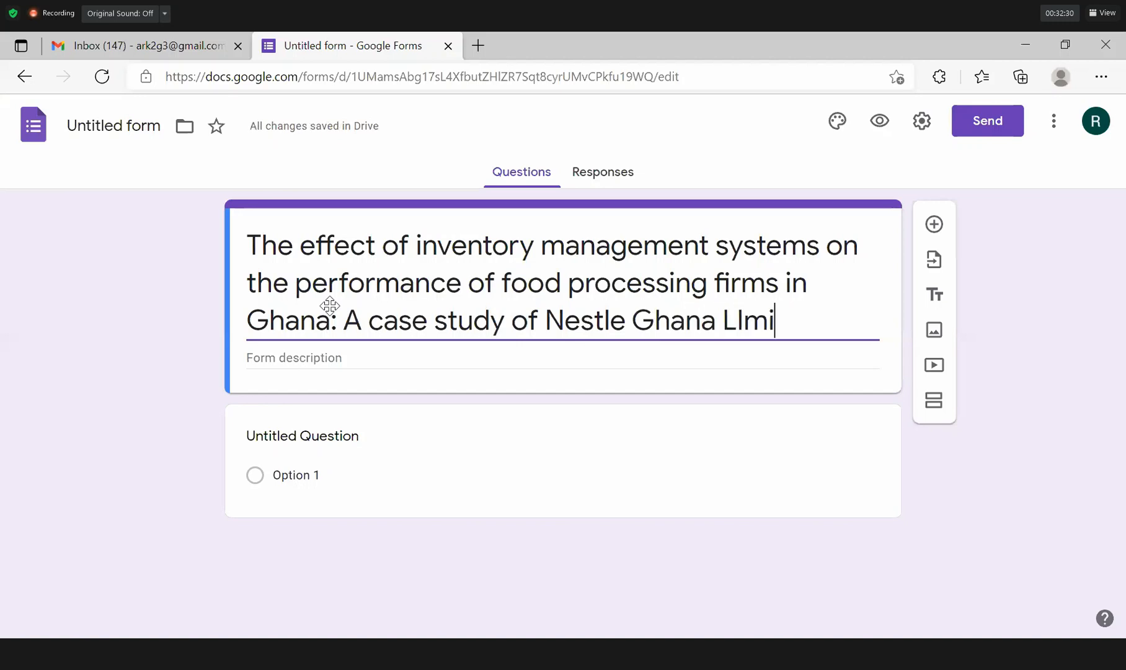
key(BackSpace)
key(BackSpace)
key(BackSpace)
key(BackSpace)
key(BackSpace)
key(BackSpace)
key(BackSpace)
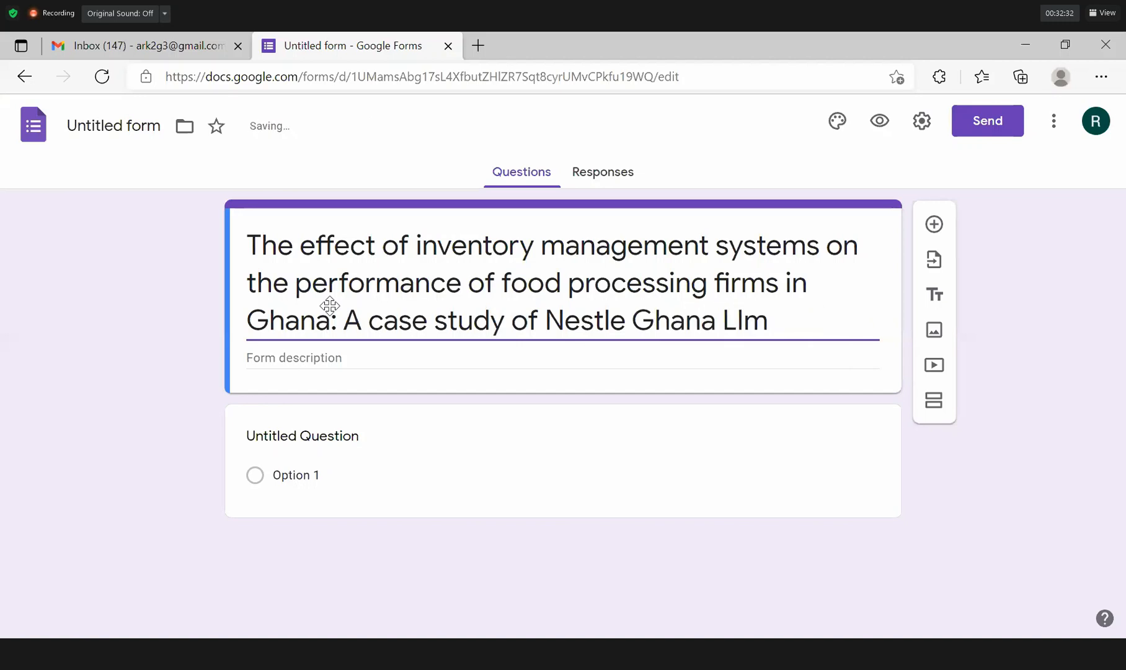
text(imited)
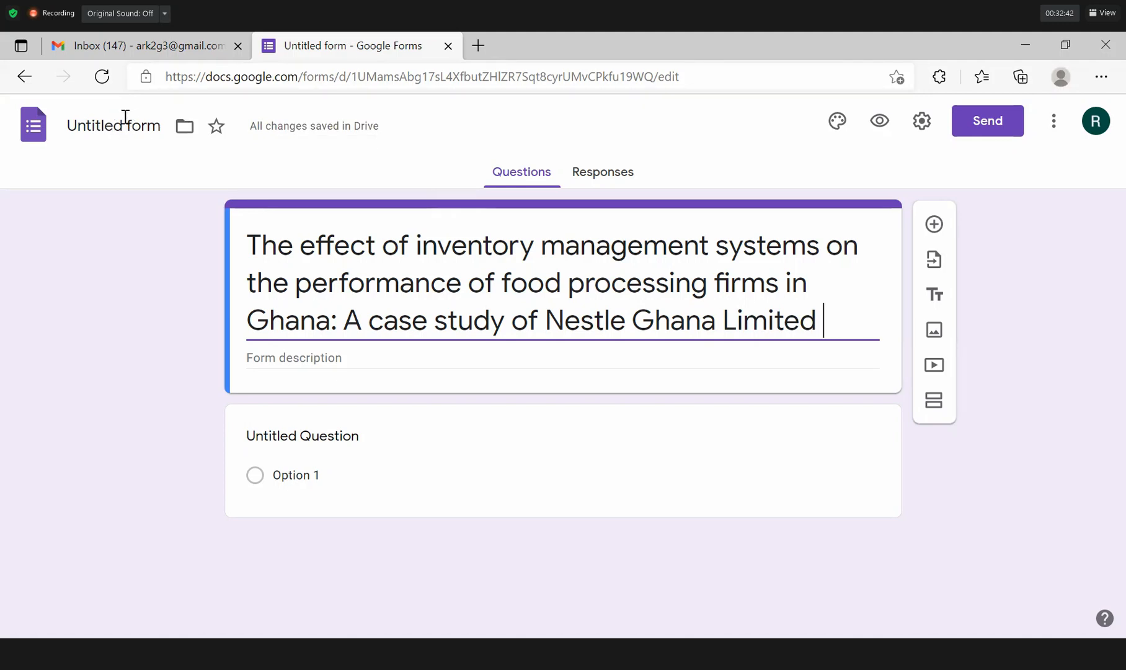
Name the form file after the Nestle Ghana Limited study title, then move into the form description.
click(90, 126)
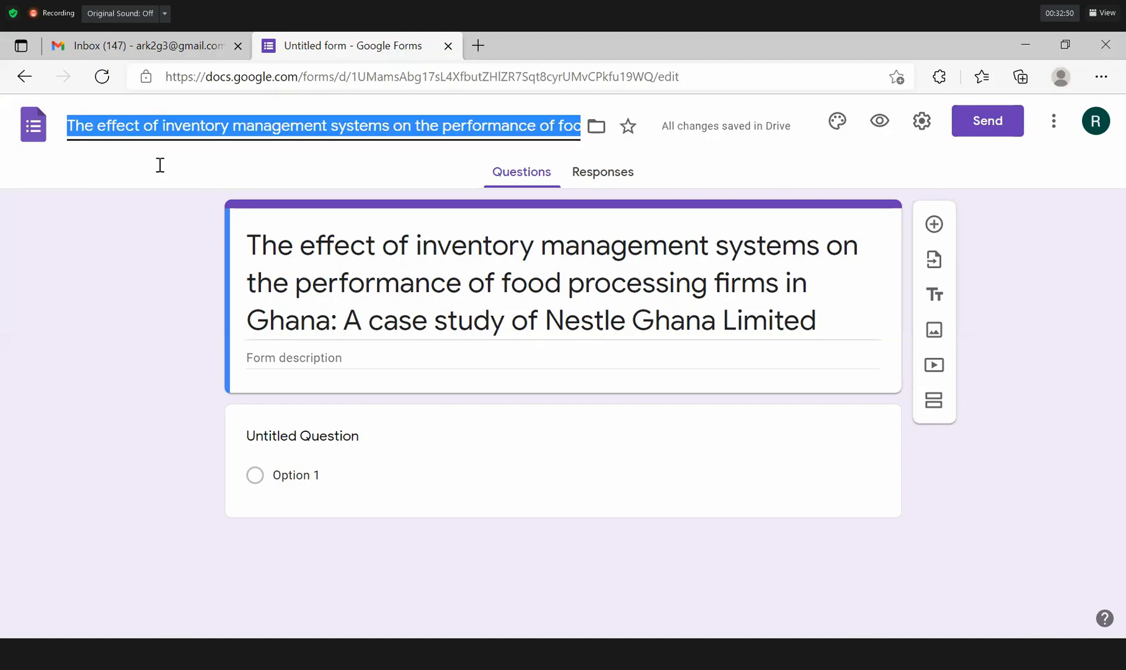
click(327, 293)
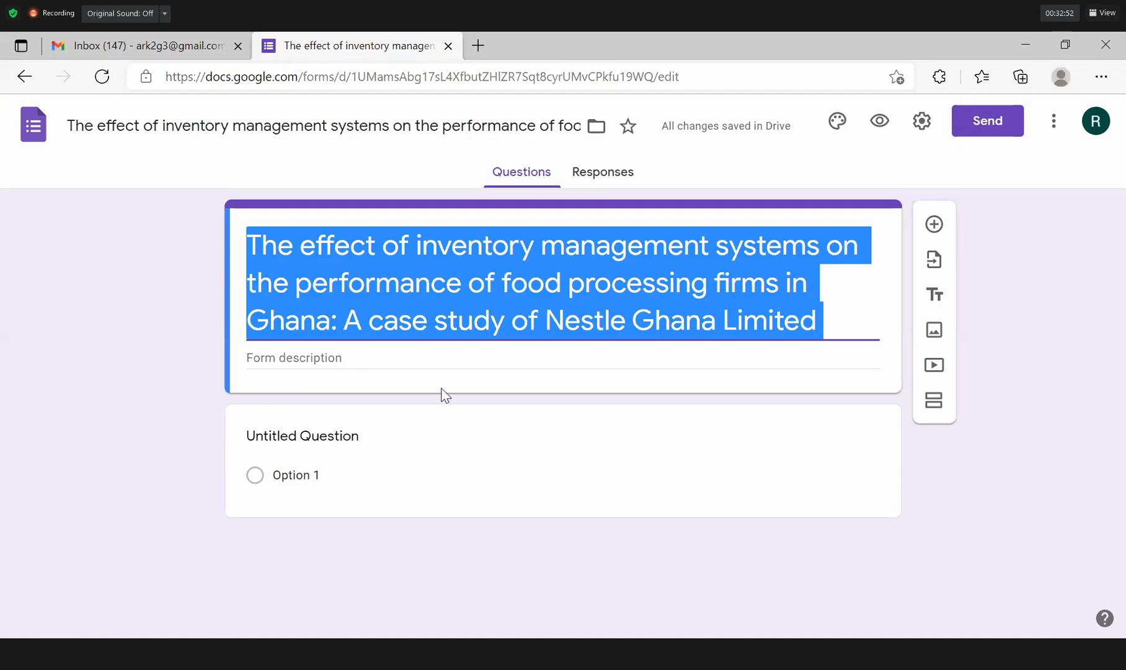
click(424, 360)
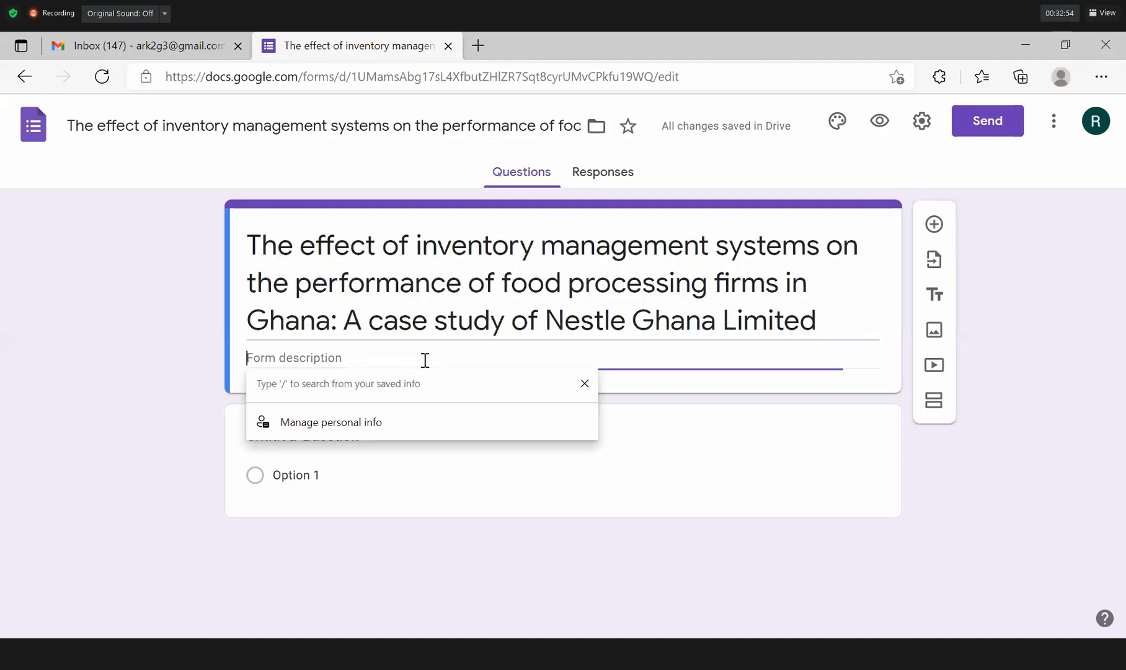
triple_click(411, 310)
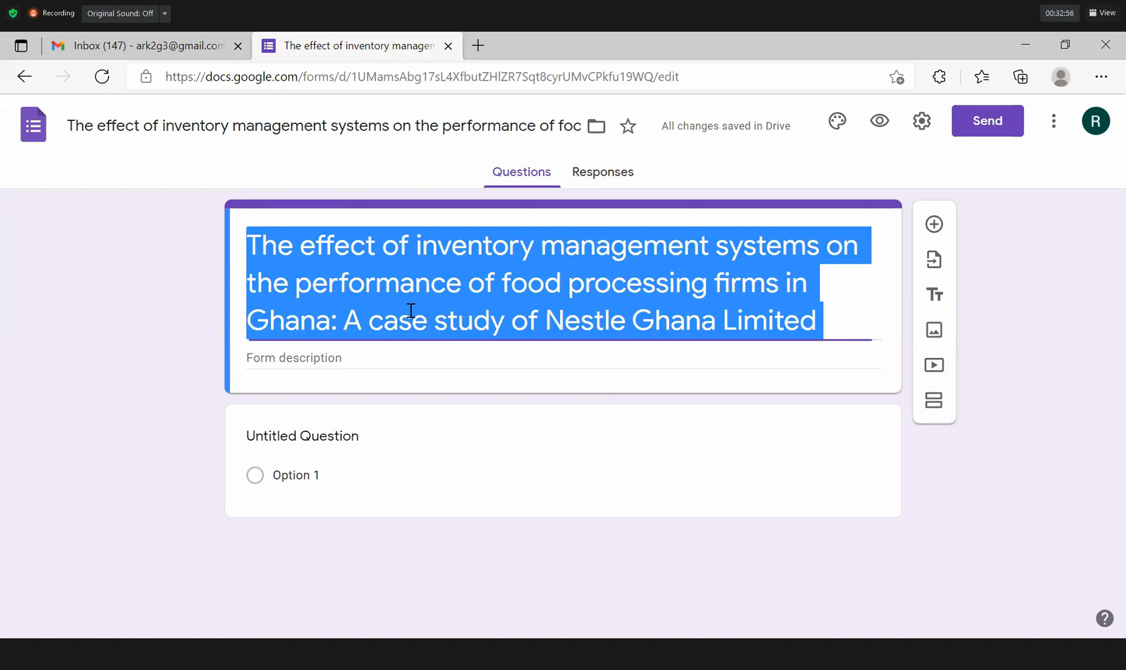
click(377, 361)
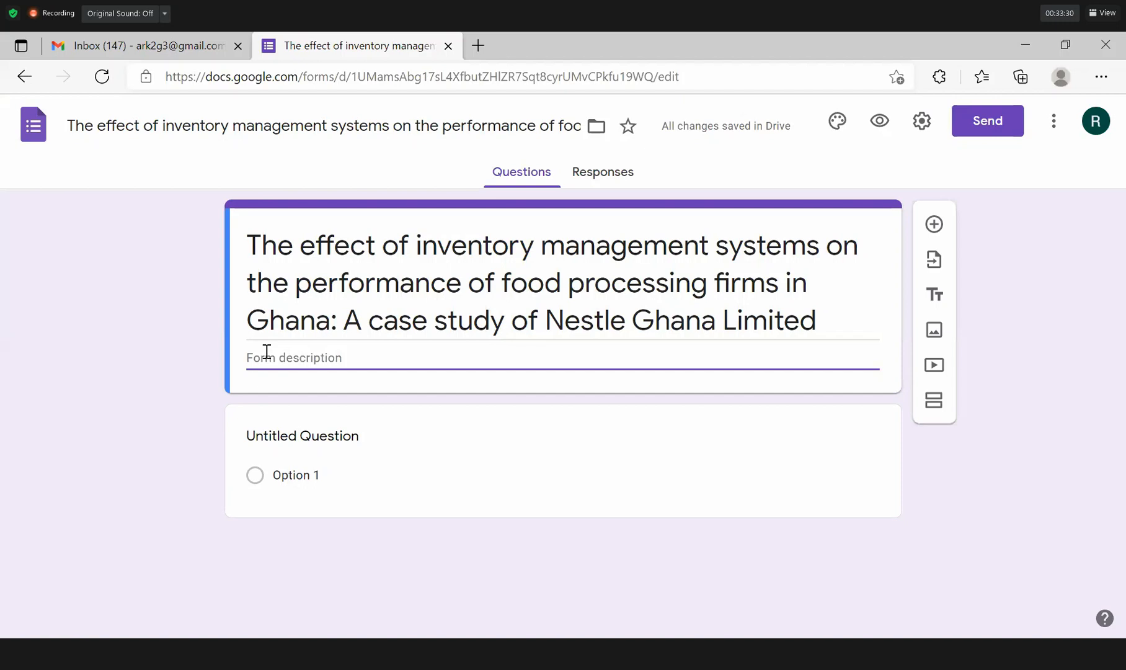
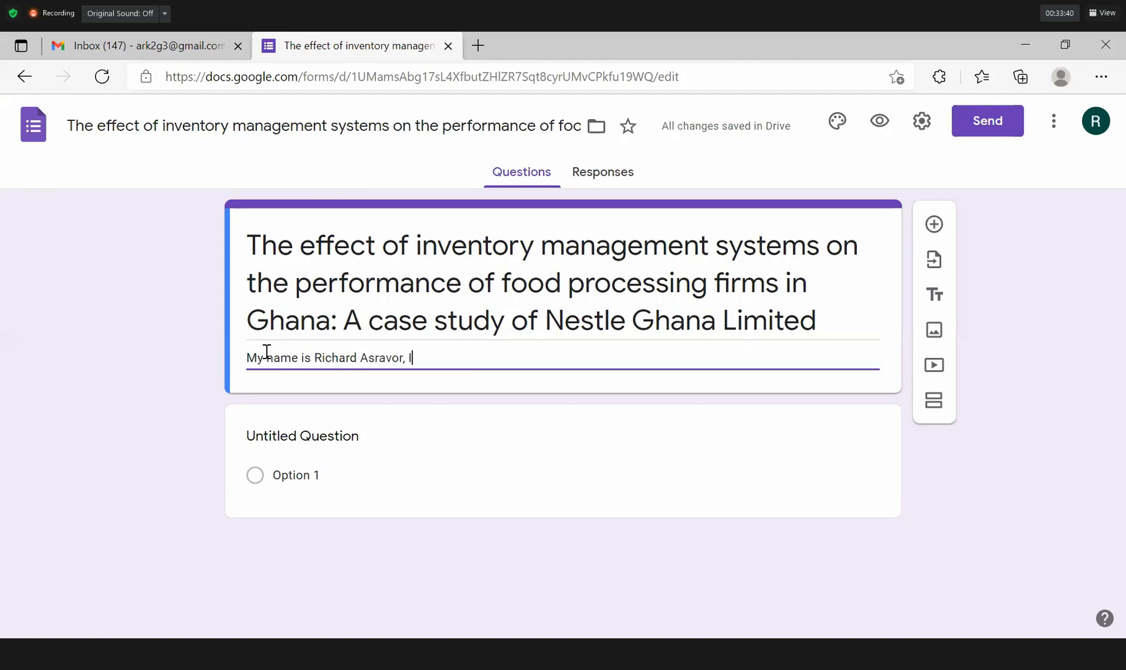
Write the form description giving the researcher's name as a GCTU student 'conducting a study on......'.
text( ama)
key(BackSpace)
key(BackSpace)
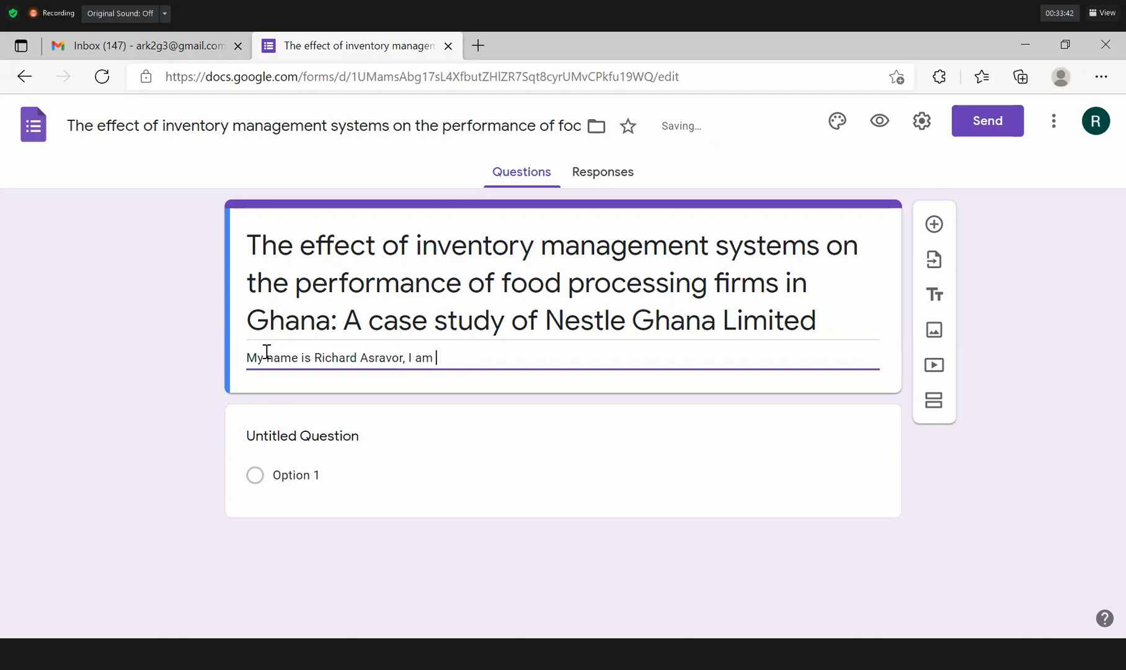
text(student of)
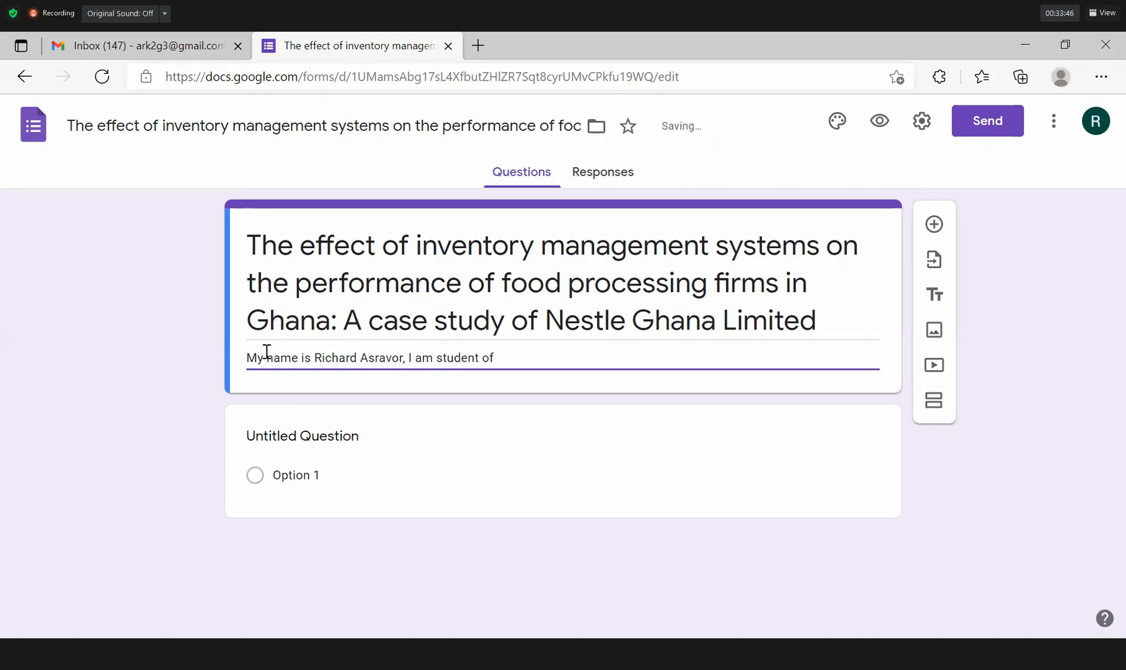
text( GCTU)
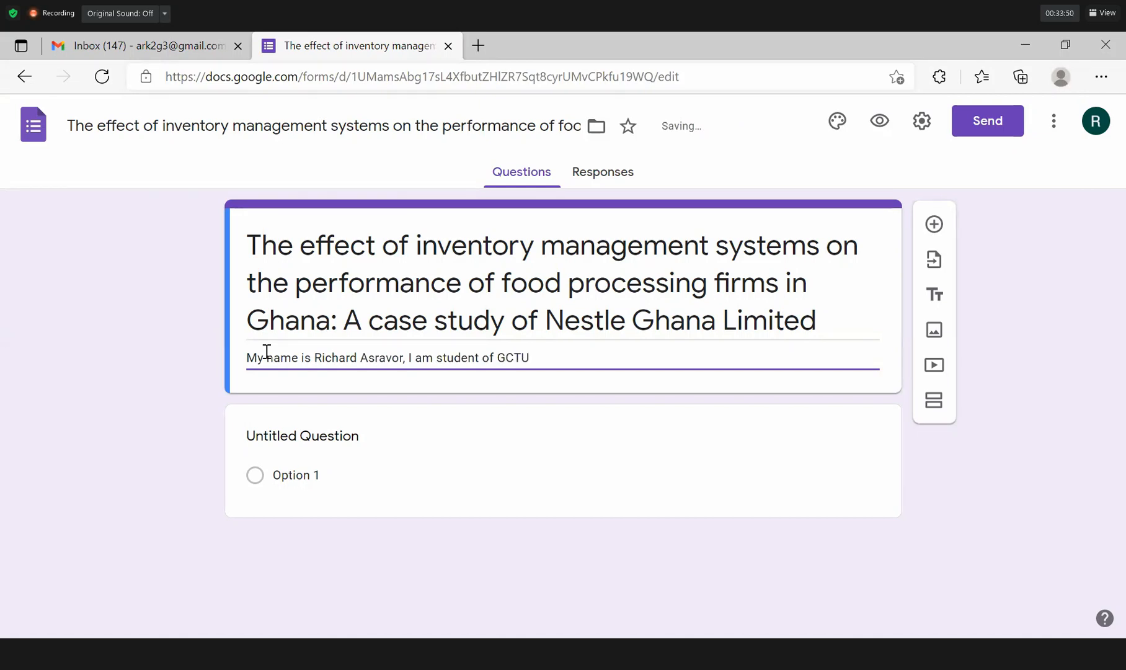
text(,conducting a st)
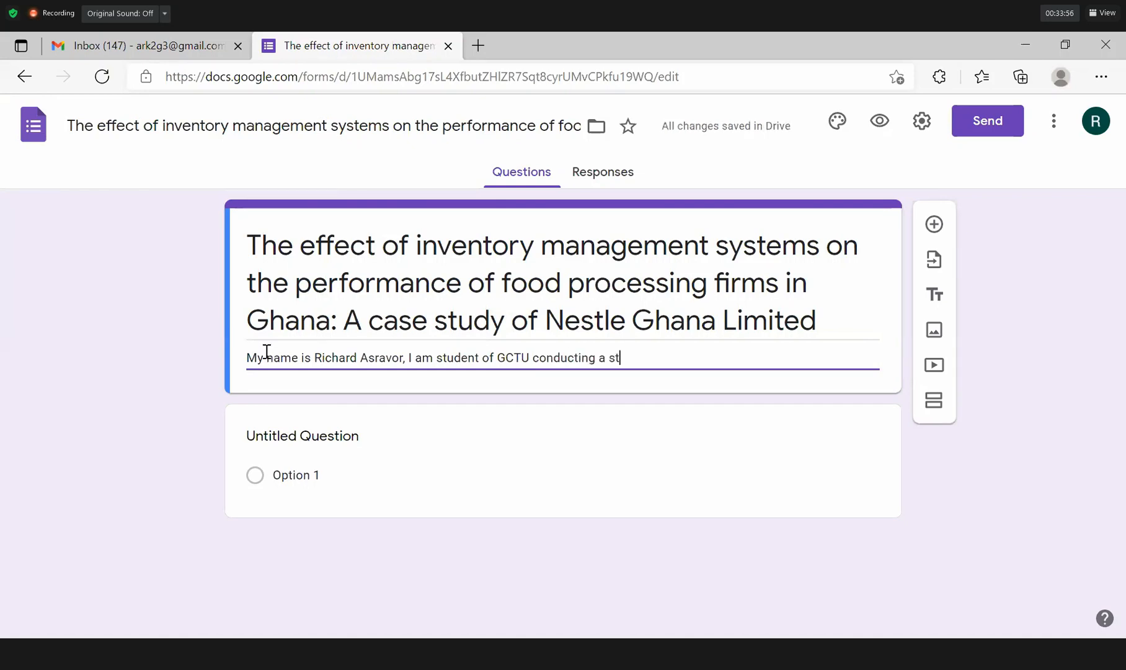
text(udy on...)
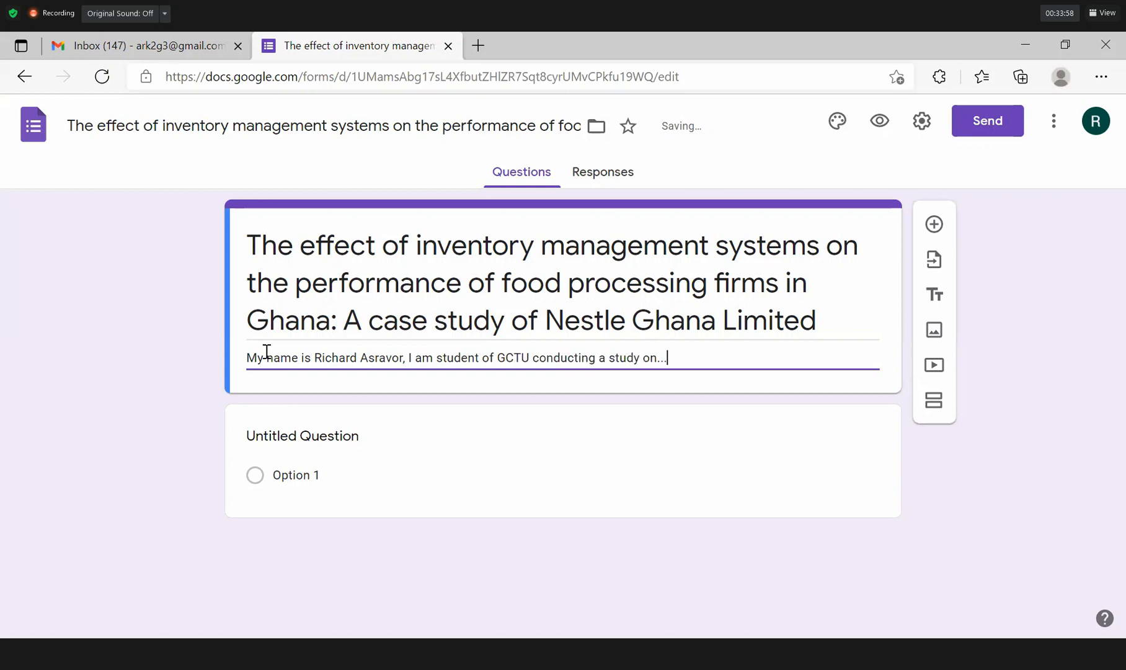
text(...)
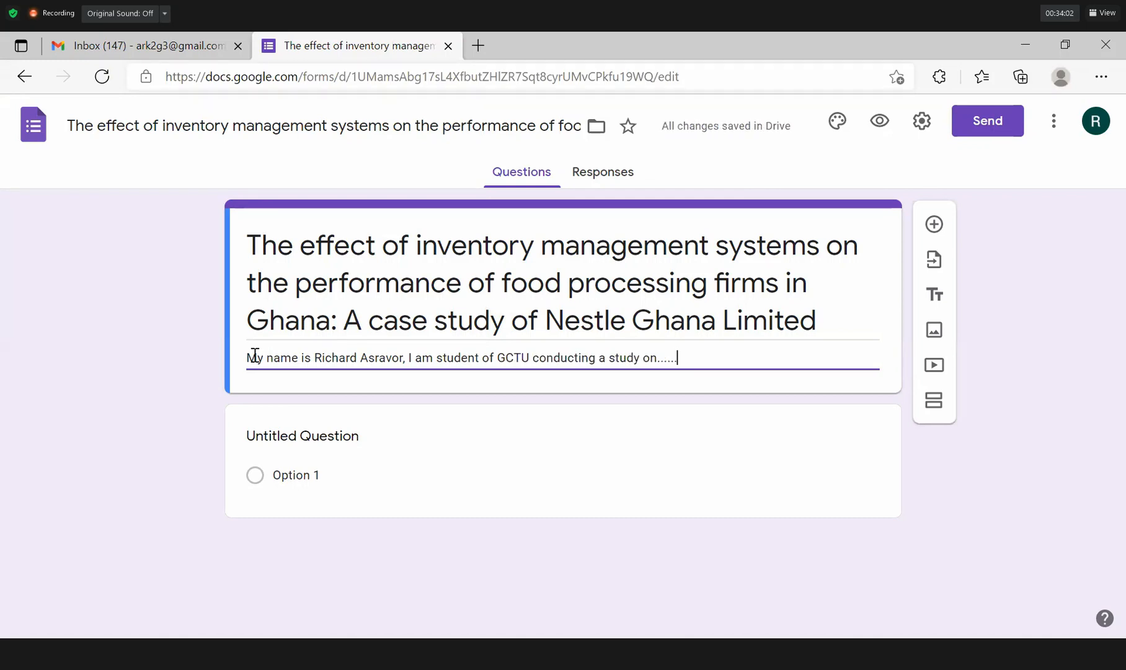
click(296, 440)
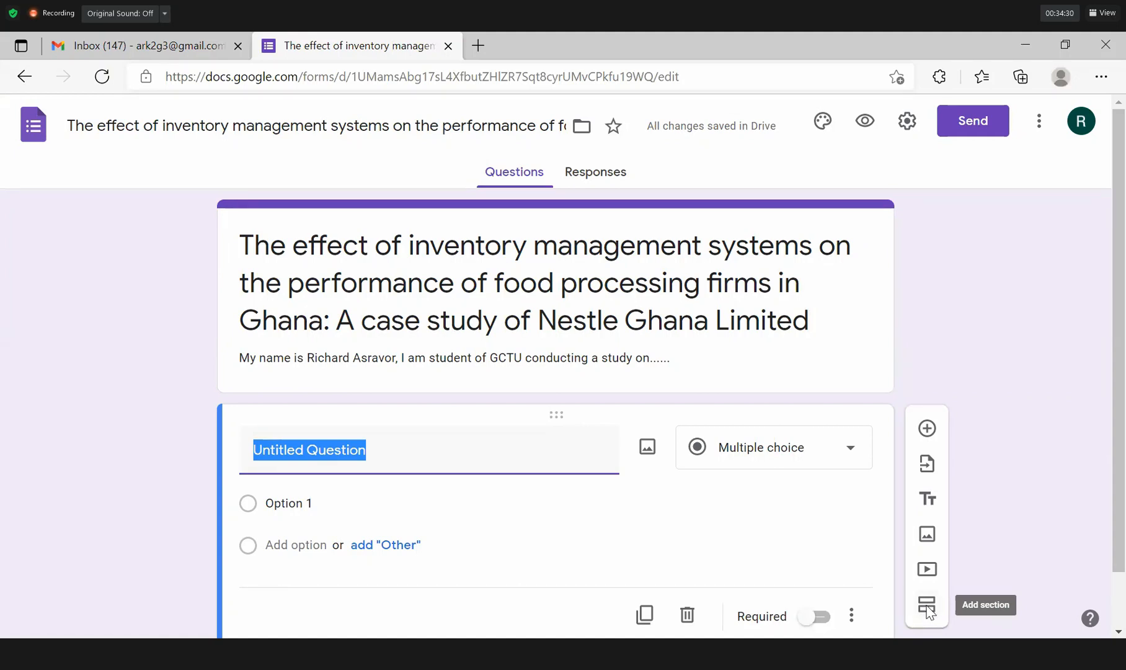
Add a second section and drag the Untitled Question below the Section 2 header.
click(927, 611)
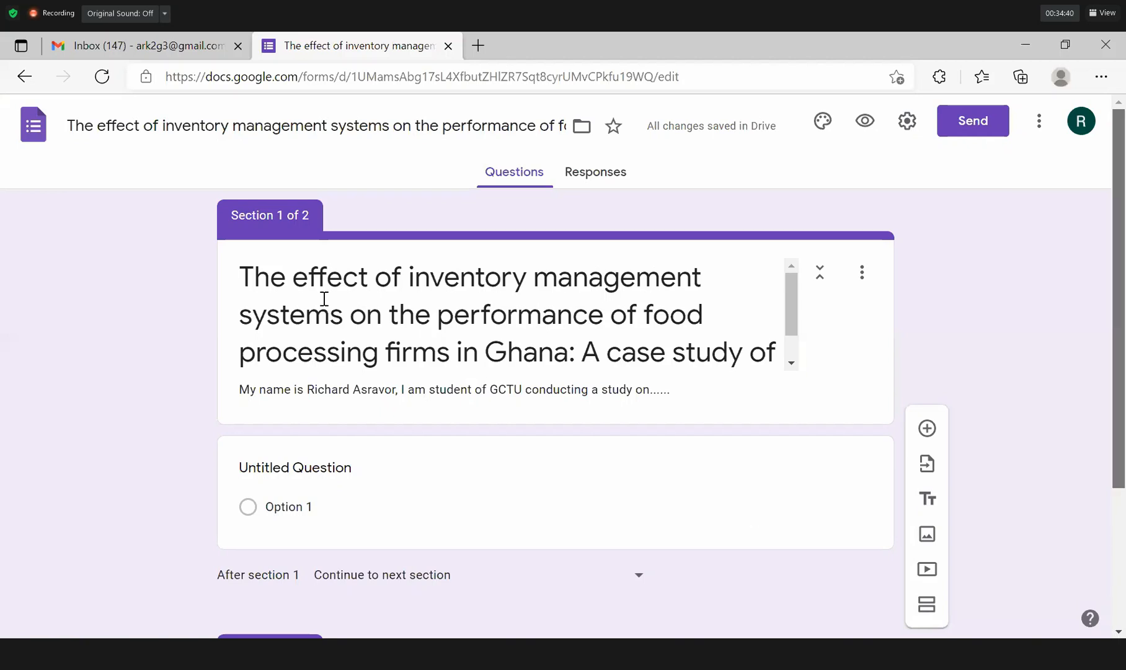
scroll(323, 302, down, 2)
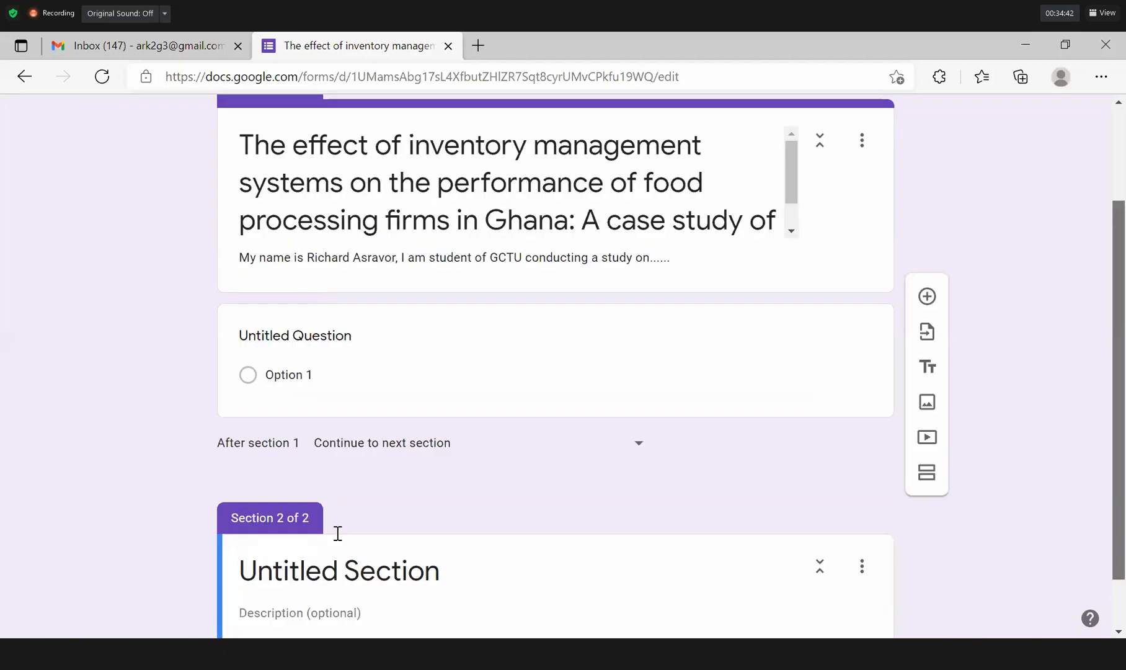
scroll(337, 527, down, 1)
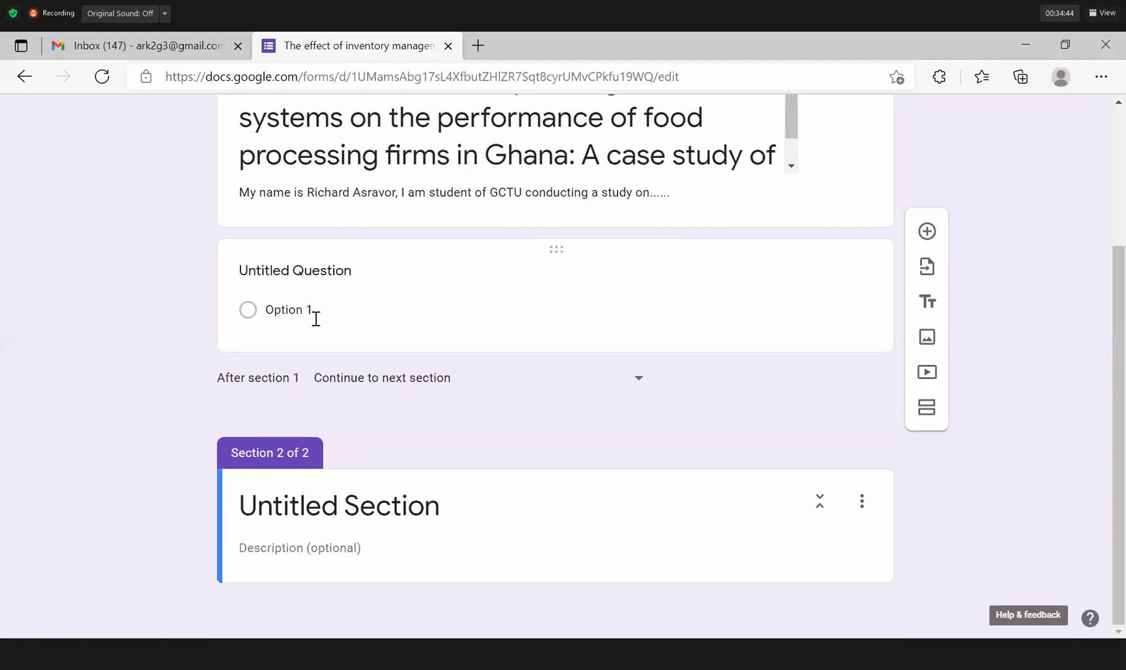
scroll(355, 495, up, 1)
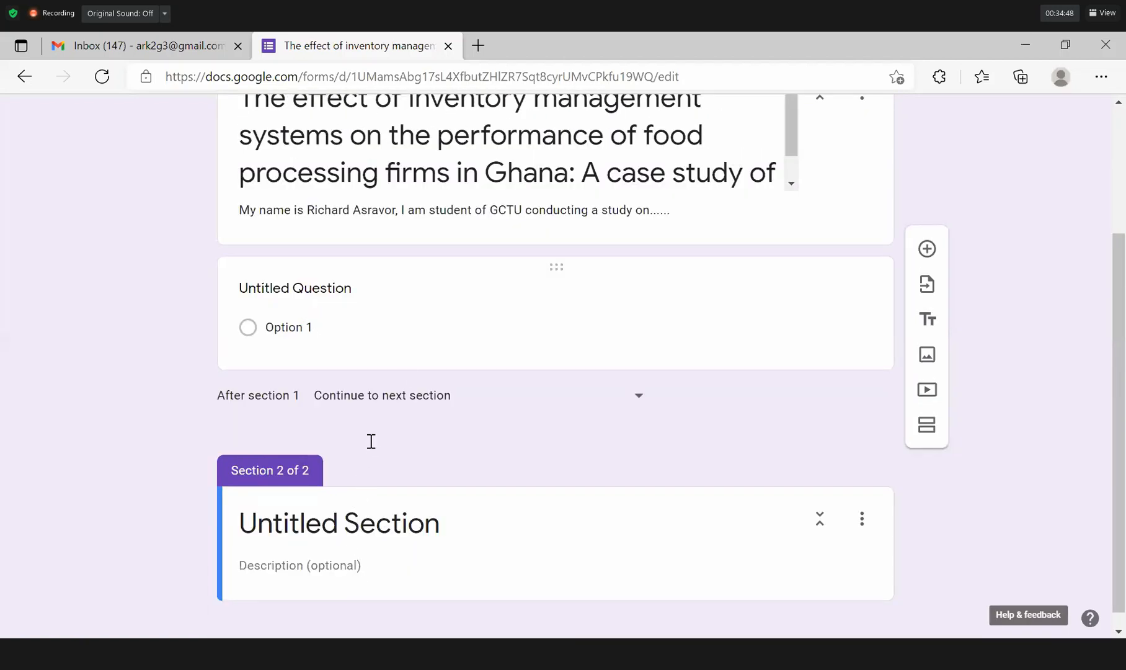
mouse_move(556, 267)
mouse_down()
mouse_move(556, 560)
mouse_move(556, 546)
mouse_up()
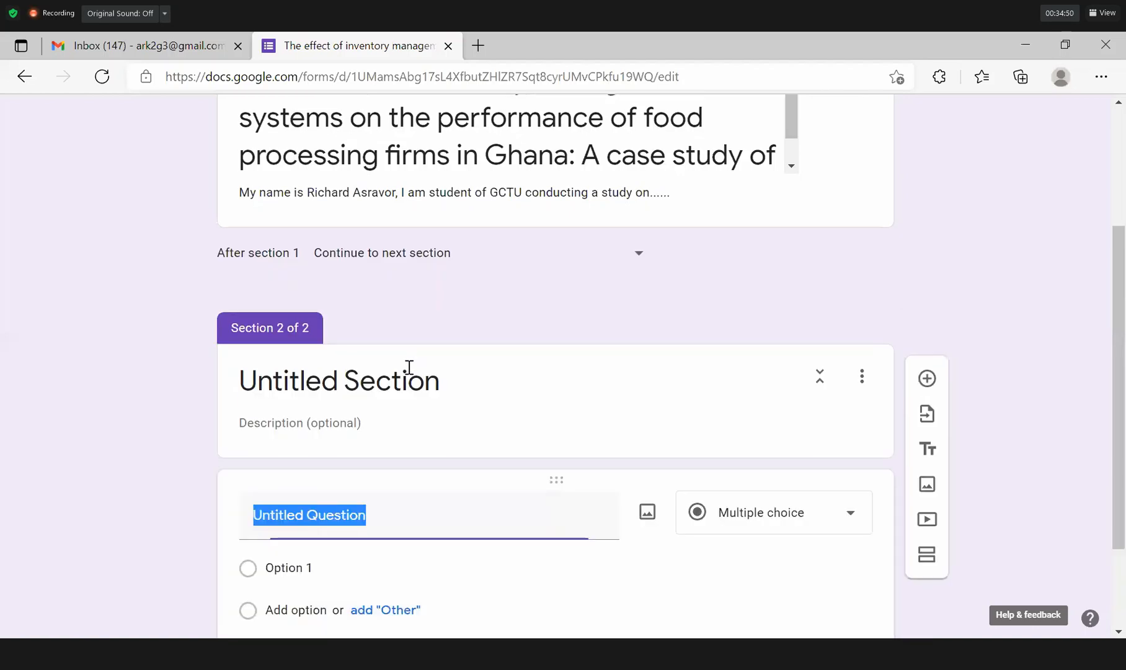
Title section 2 'Demographic Characteristics' and describe it as covering age, sex, educational level of respondent.
click(410, 368)
text(D)
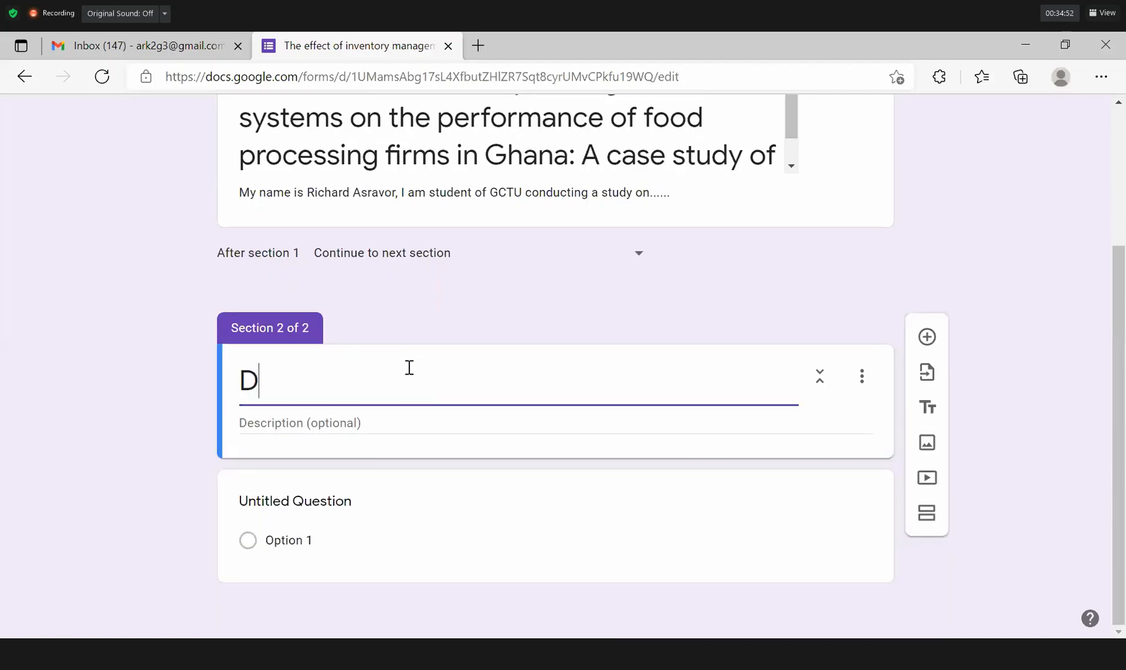
text(emographic)
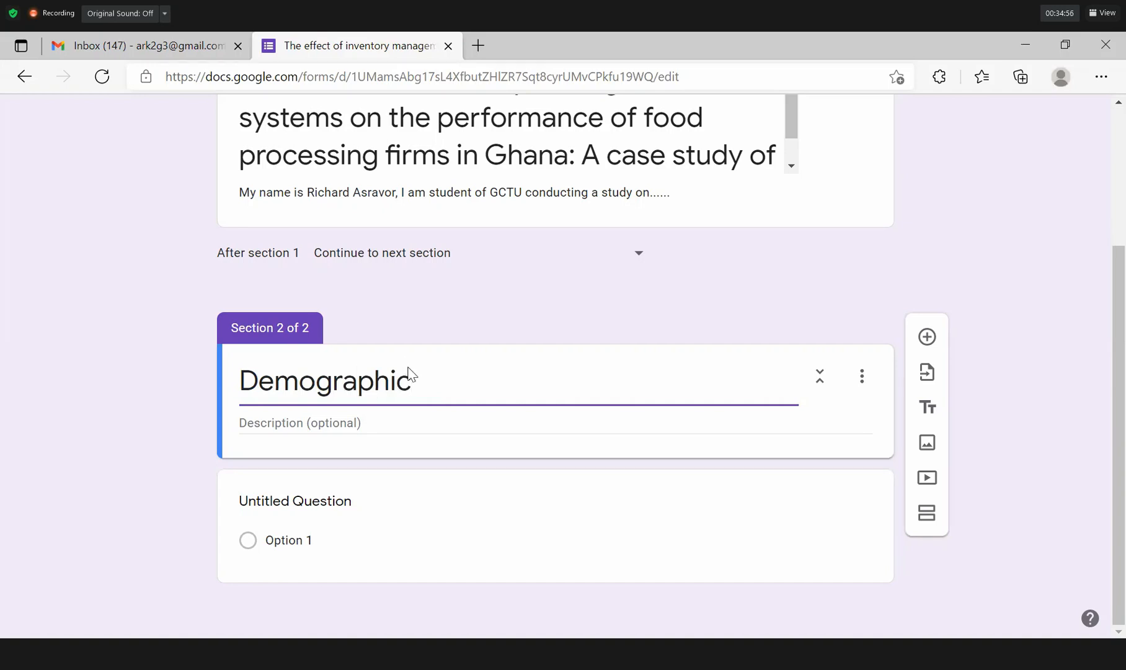
text( Characte)
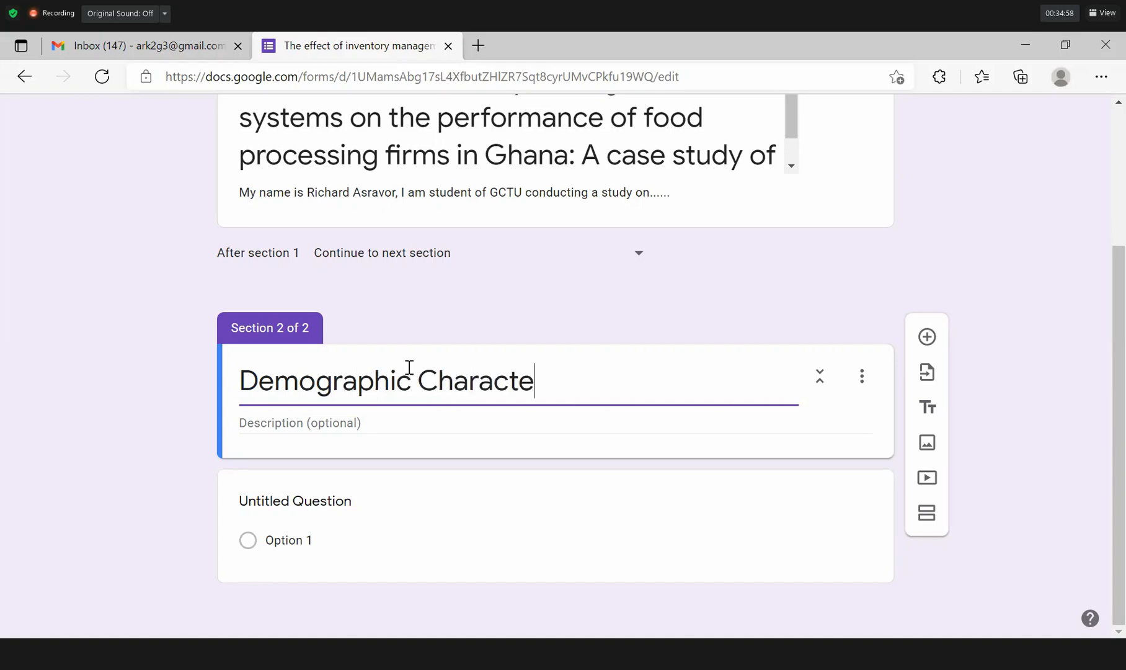
text(ristics)
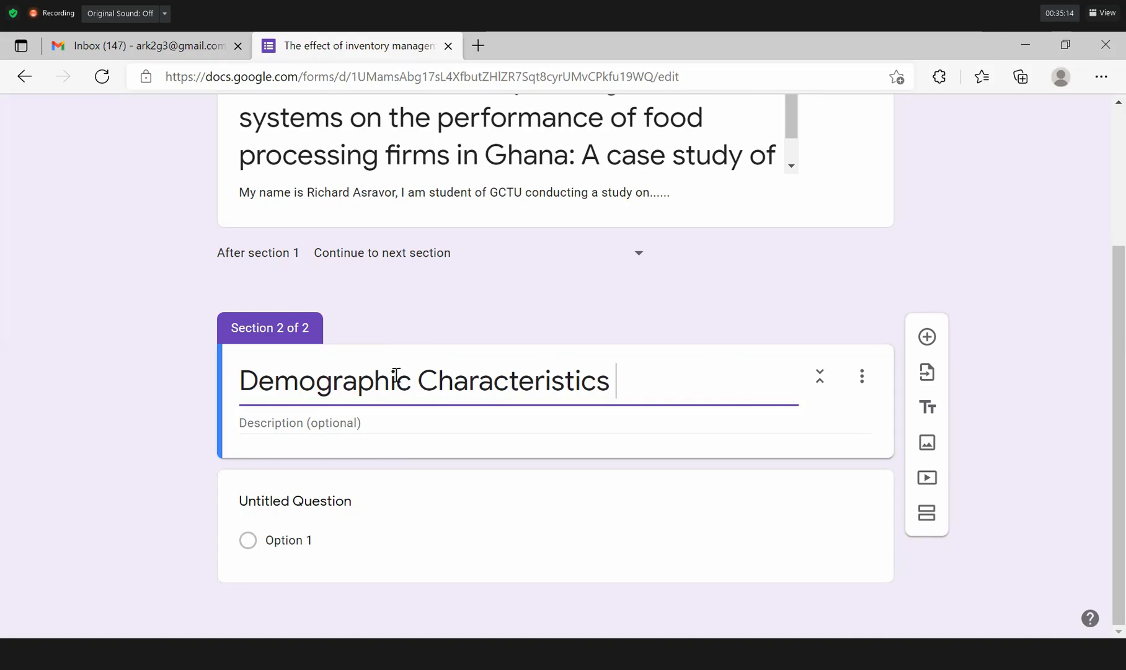
click(359, 424)
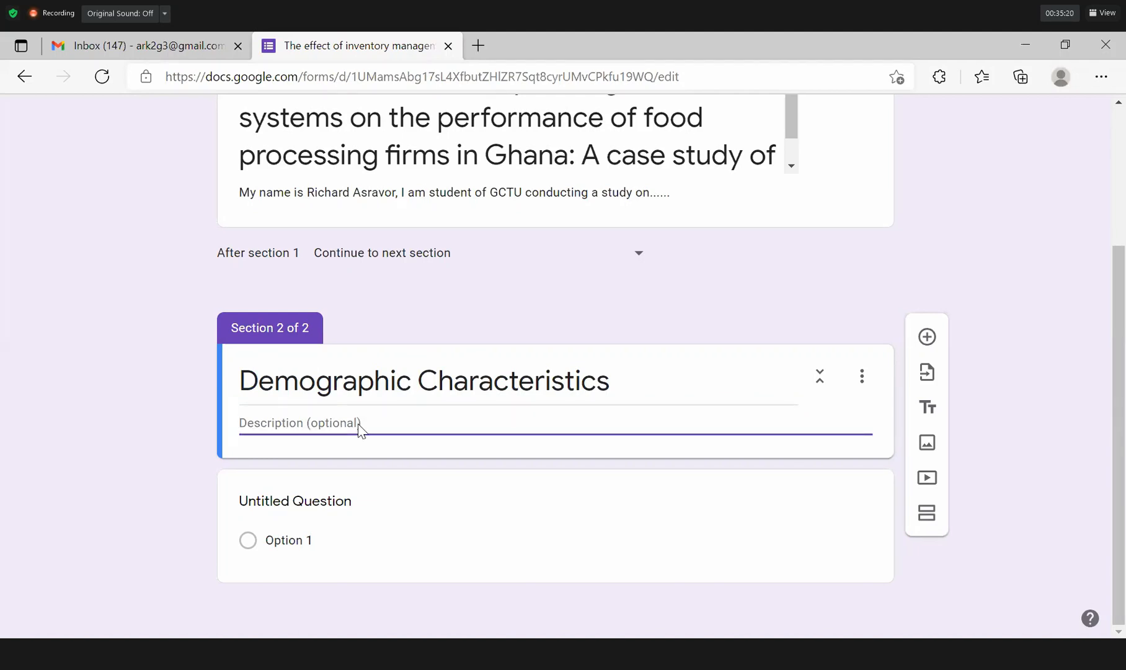
text(This )
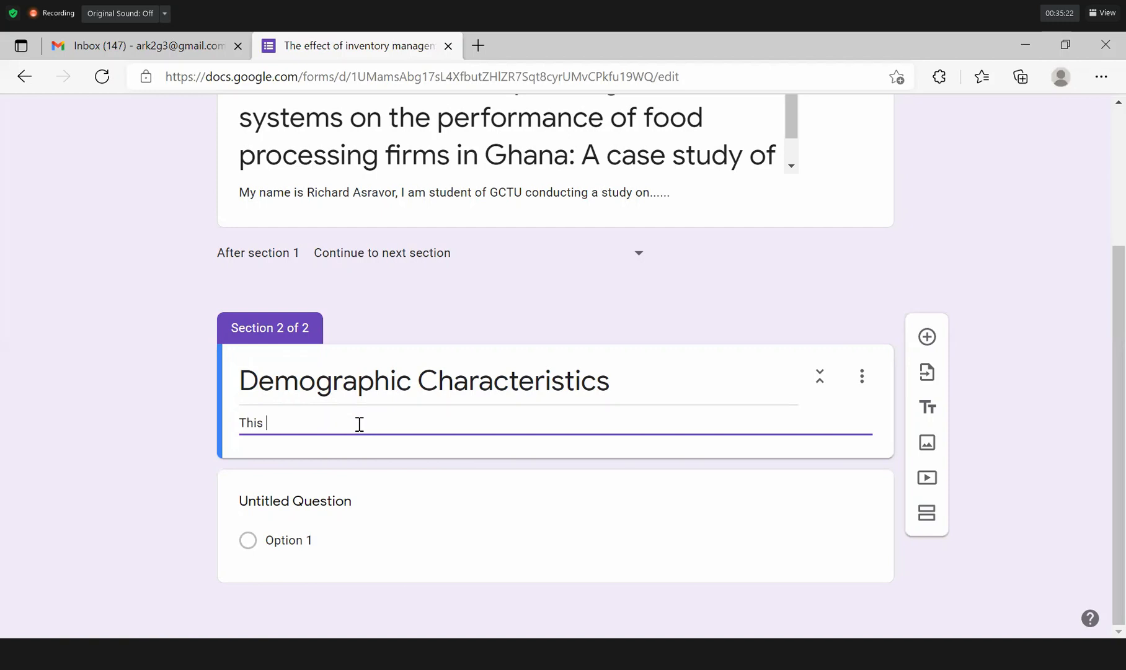
text(section covers the age, se)
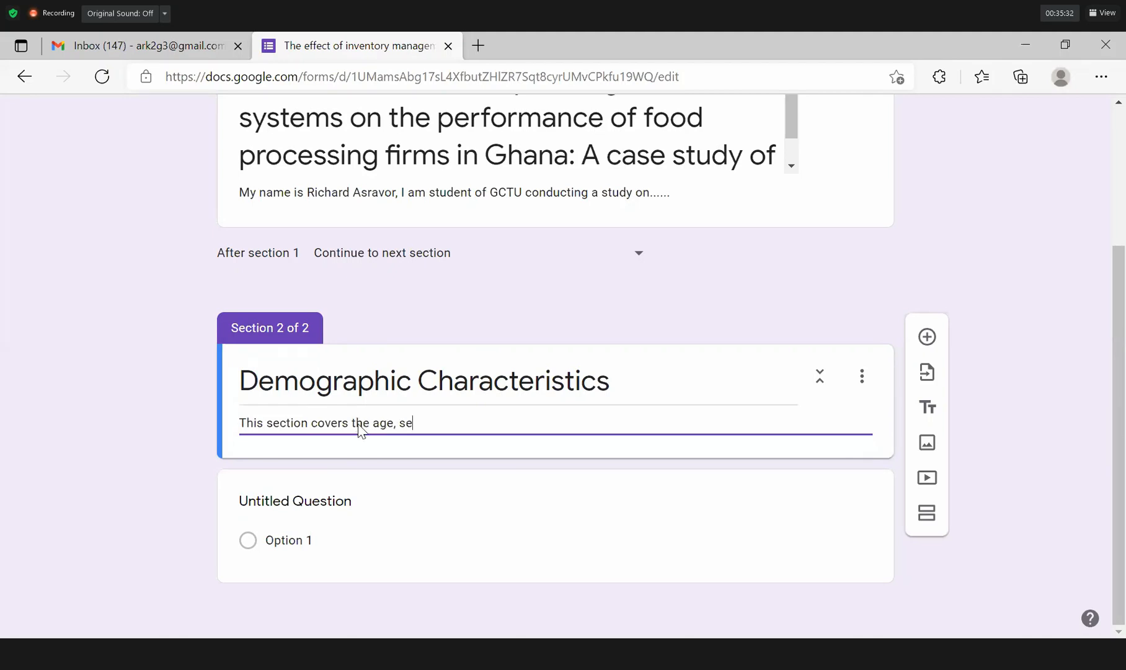
text(x, educational level)
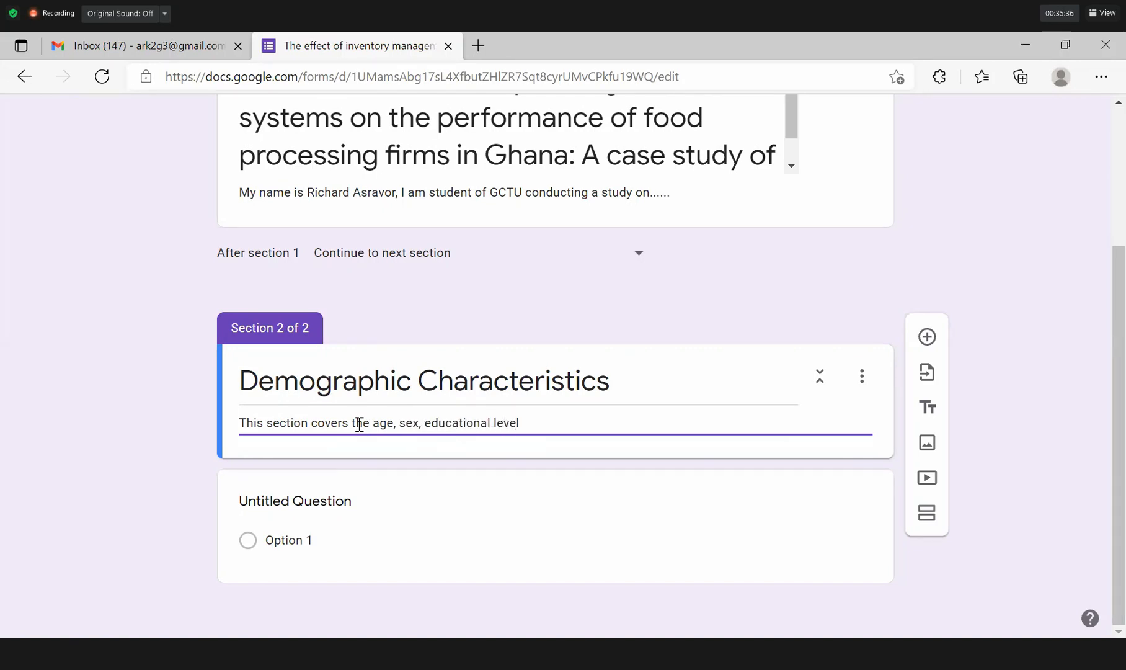
text( of respondent)
Make the Section 2 question 'Sex' with options Male and Female, and mark it required.
click(365, 471)
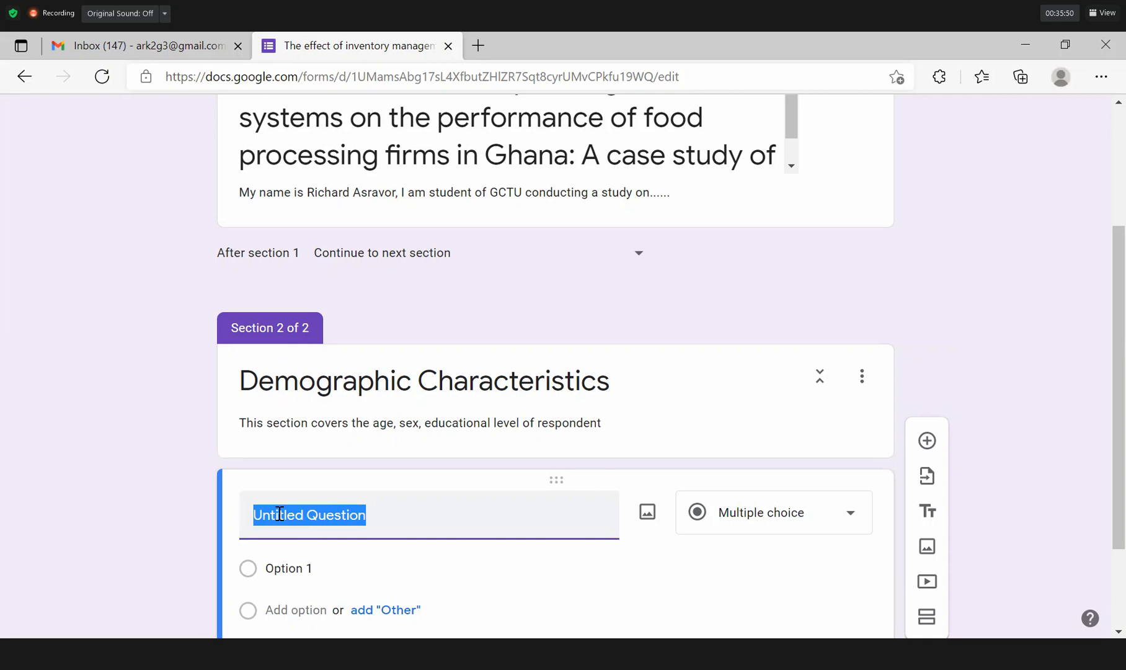
text(S)
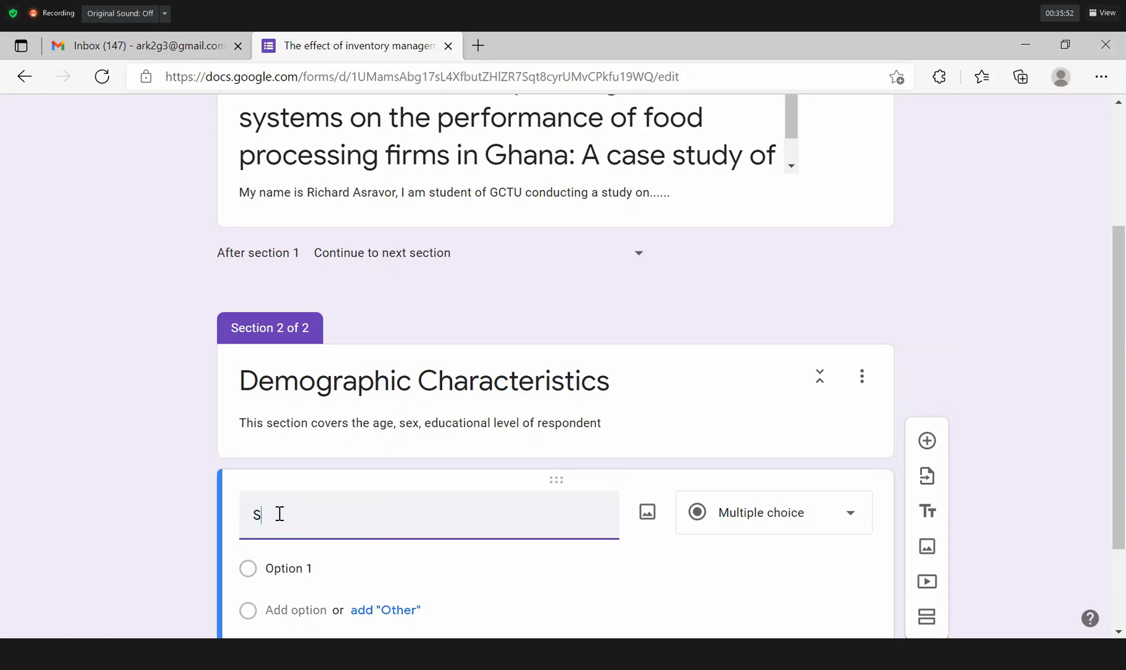
text(ex)
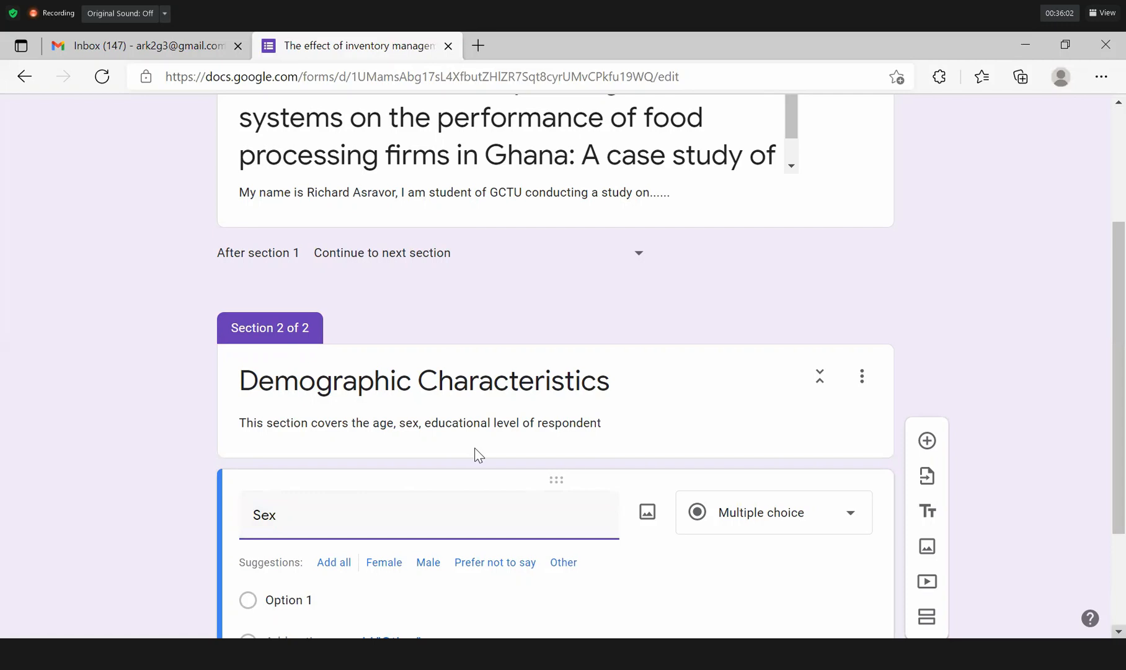
scroll(475, 453, down, 2)
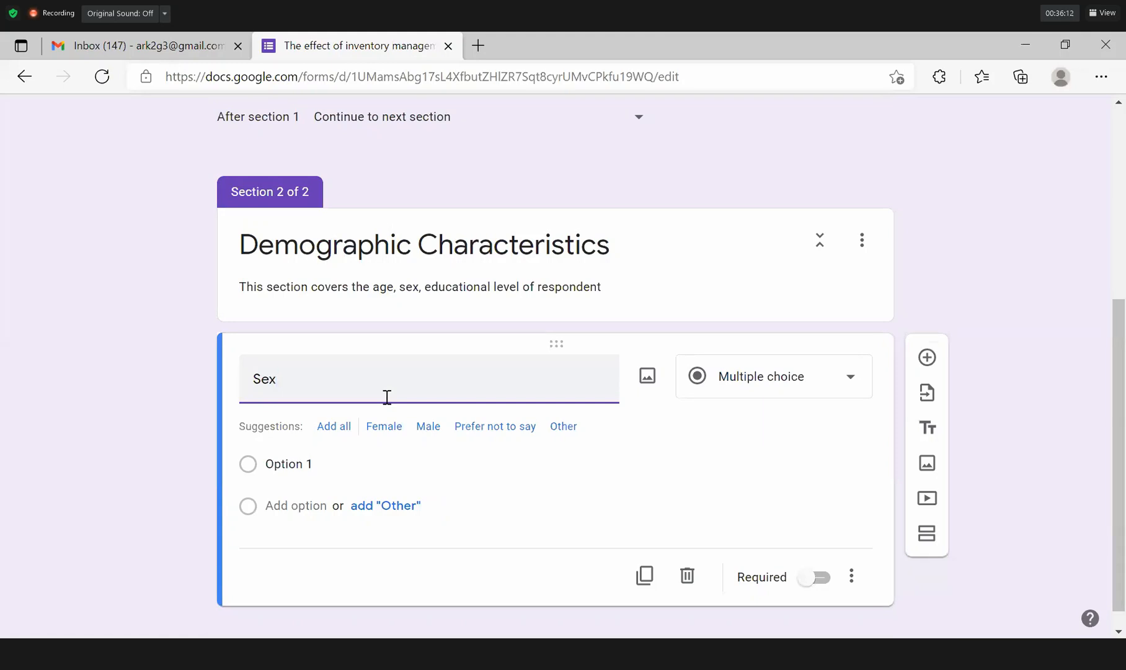
click(425, 427)
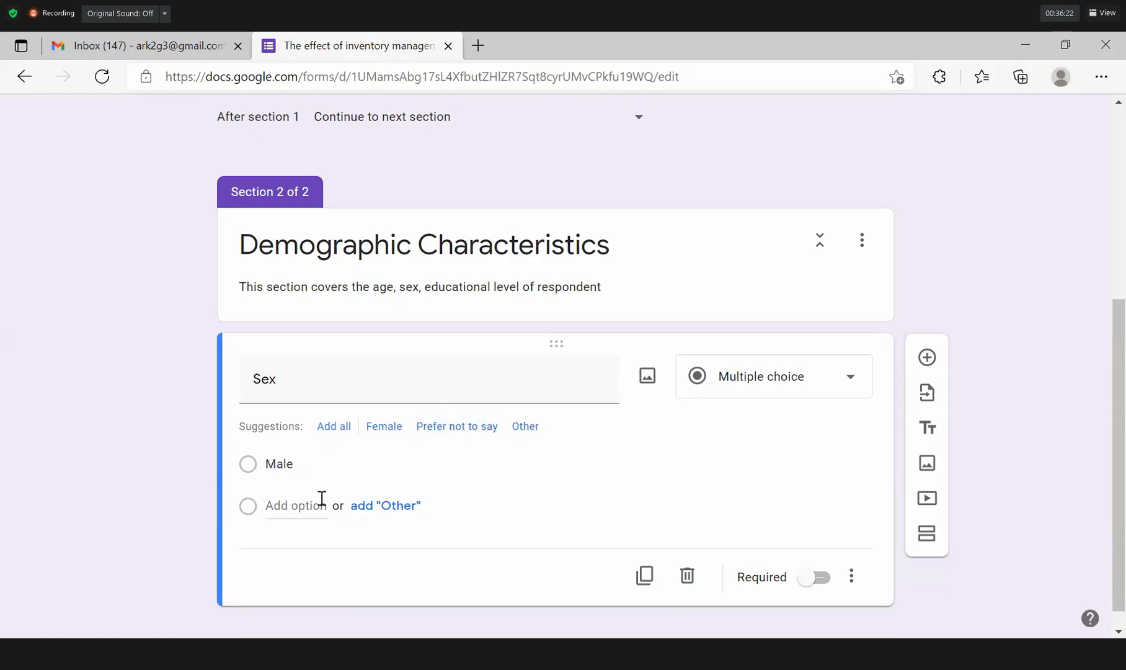
click(322, 498)
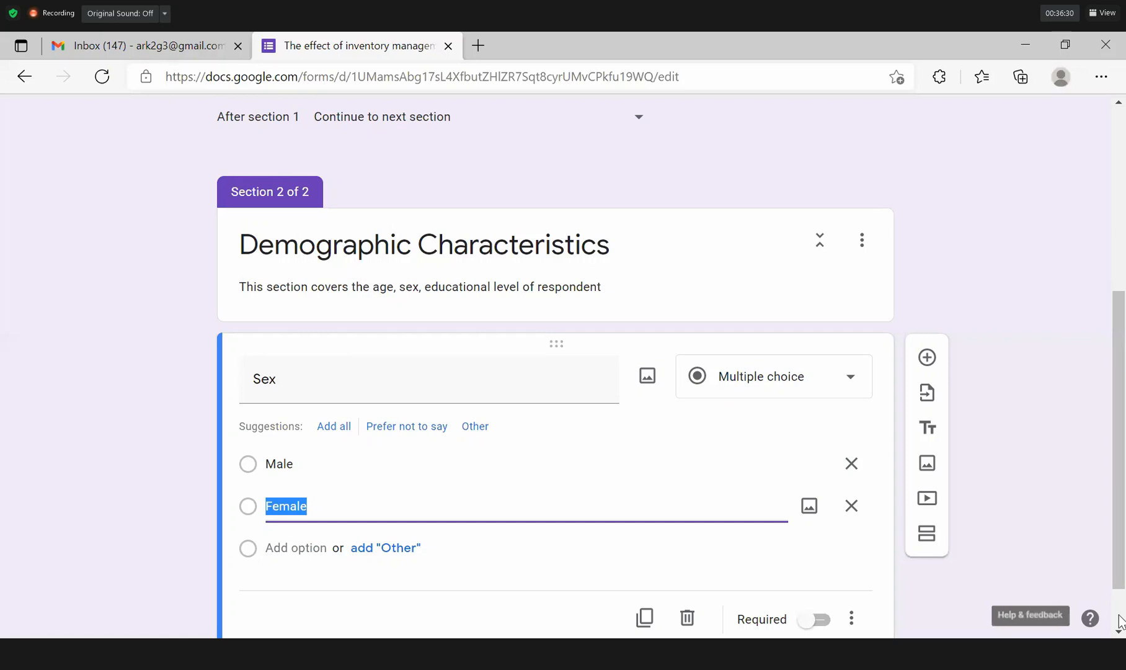
scroll(1120, 620, down, 1)
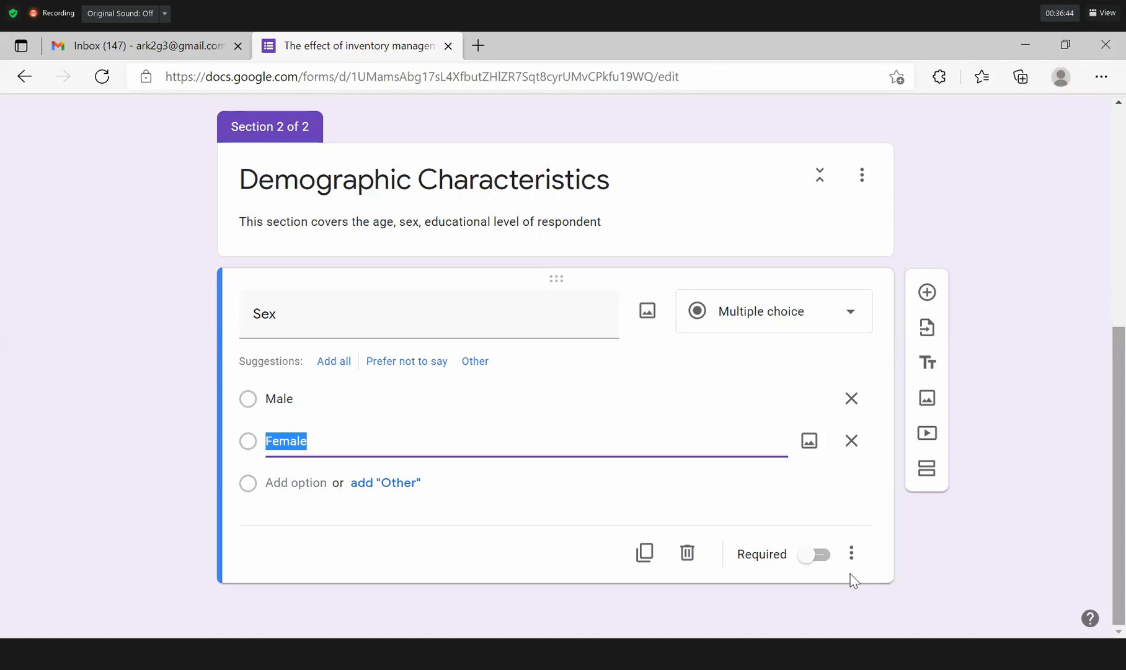
click(820, 555)
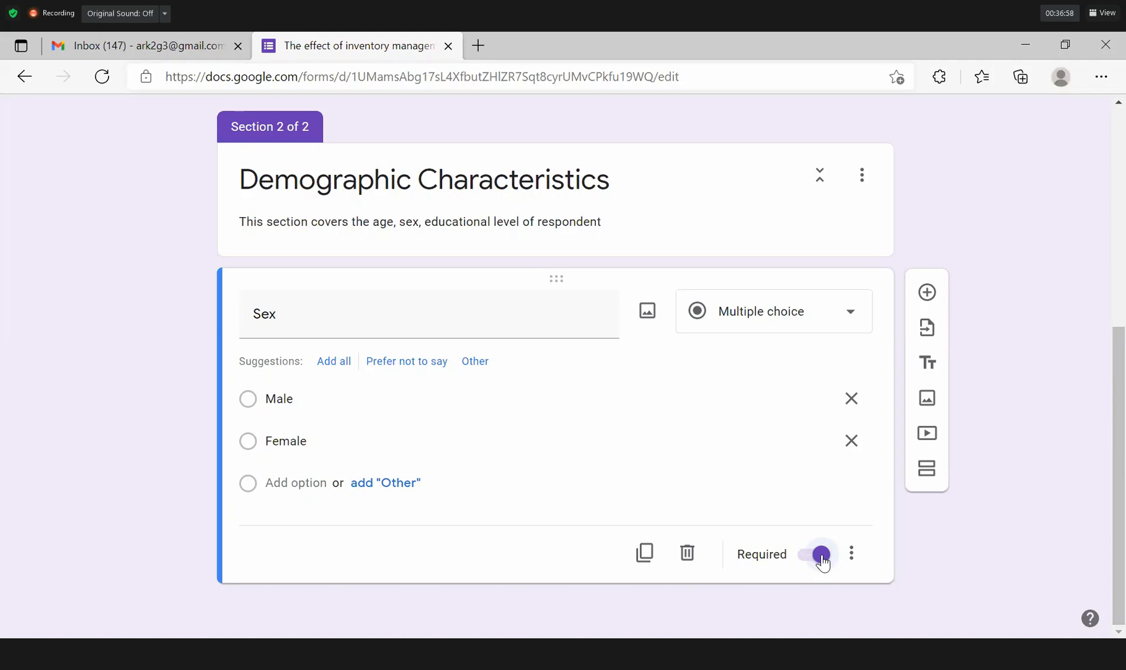
Duplicate the Sex question and retitle the copy 'Educational level'.
click(644, 550)
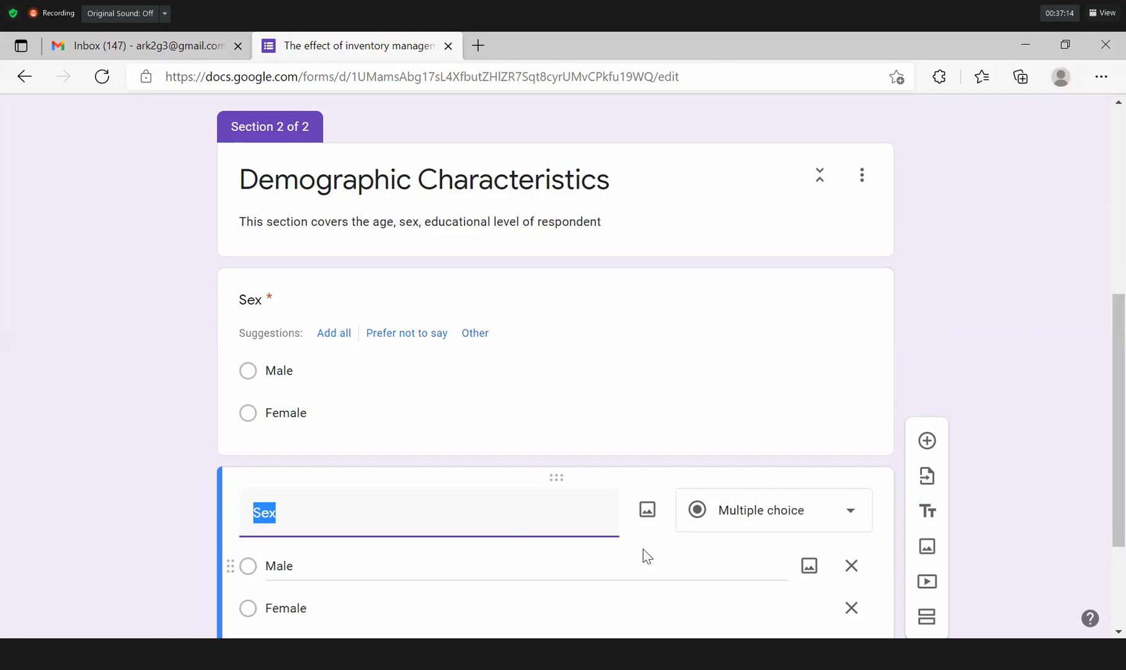
click(273, 305)
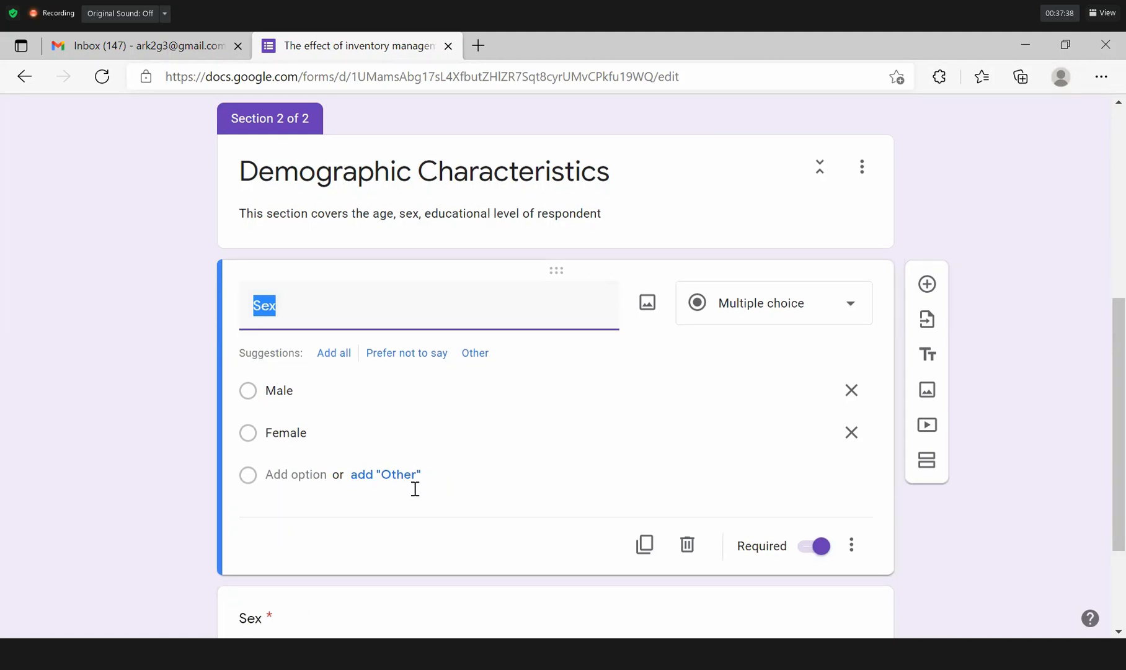
scroll(372, 484, down, 3)
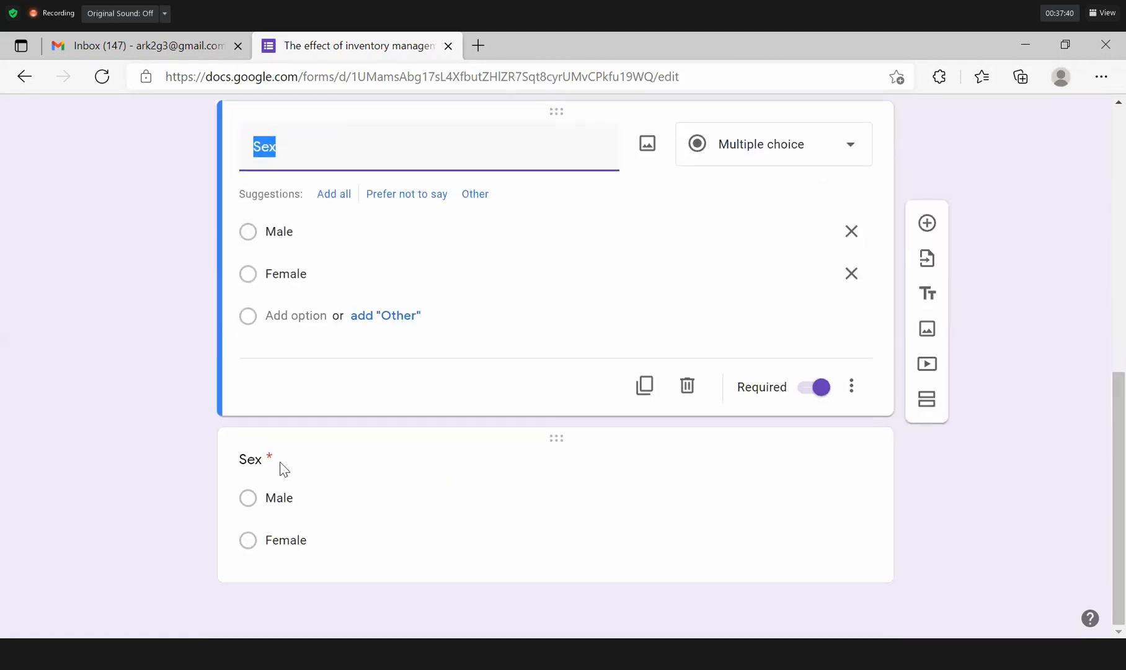
click(284, 469)
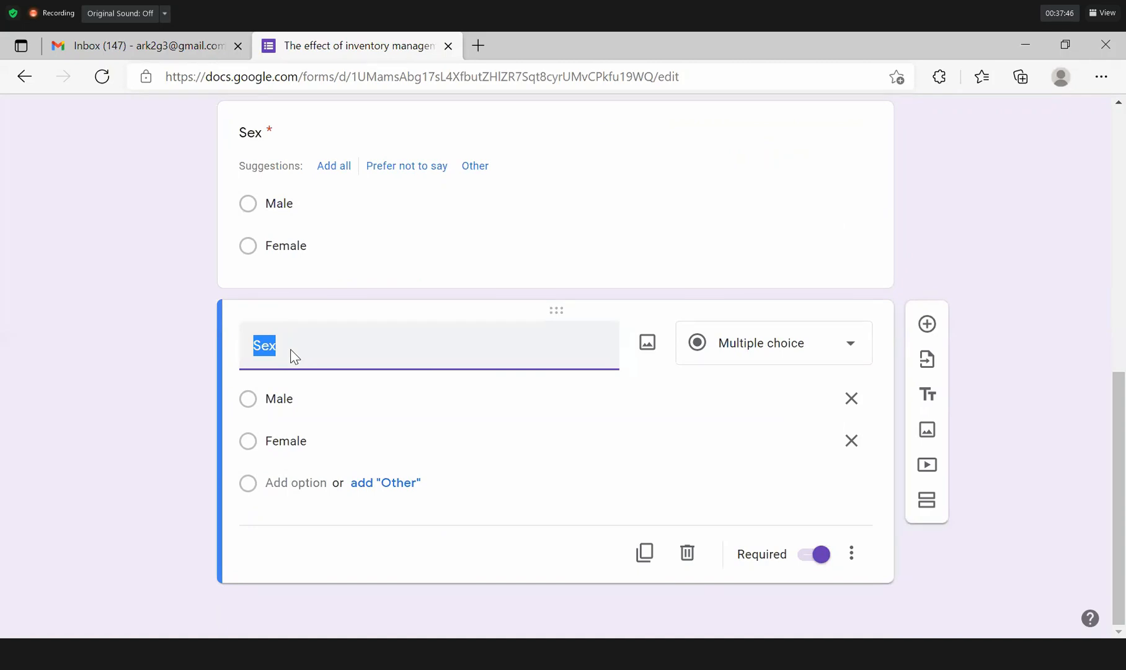
text(Educational level)
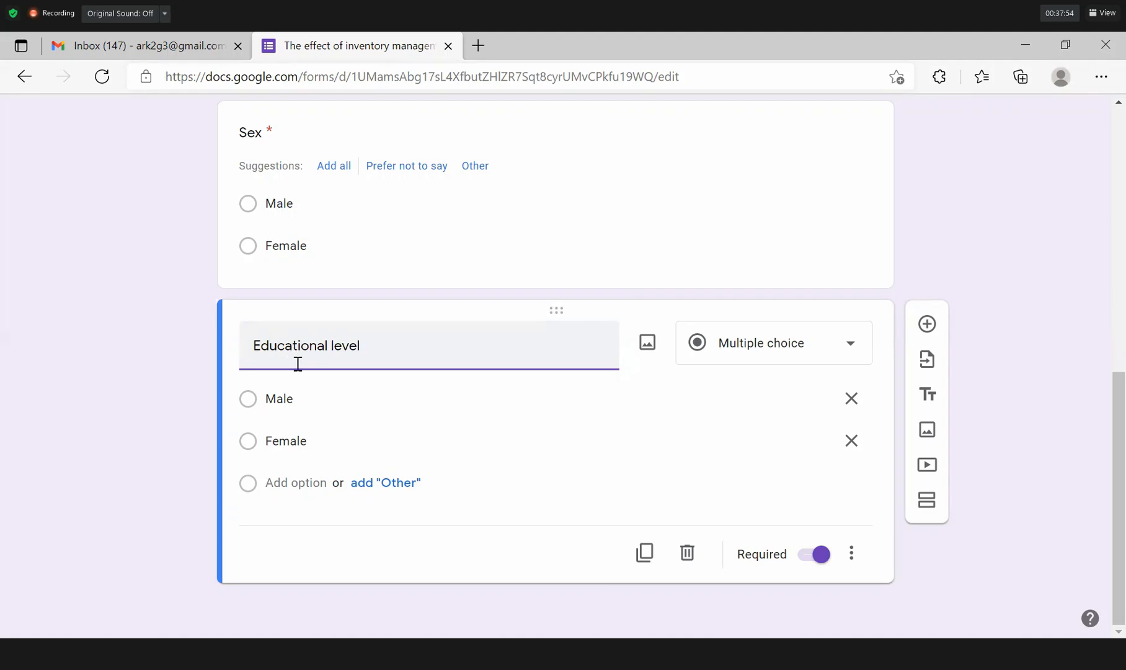
Replace the copied options with JHS, SHS, Diploma and Degress.
click(309, 398)
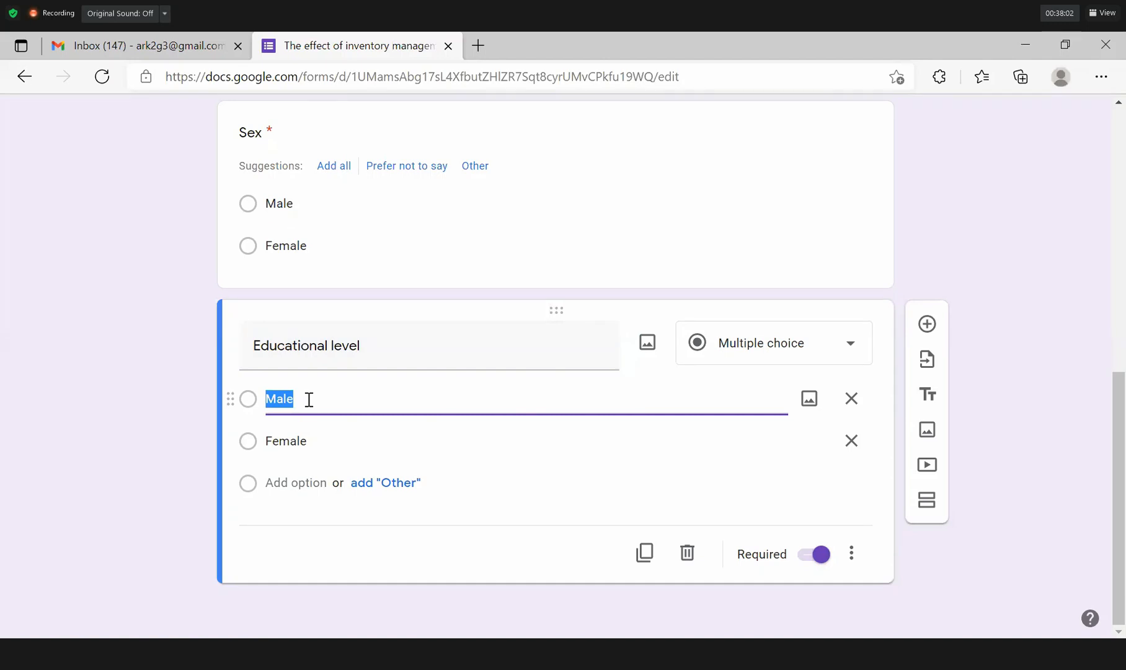
text(JHS)
key(Tab)
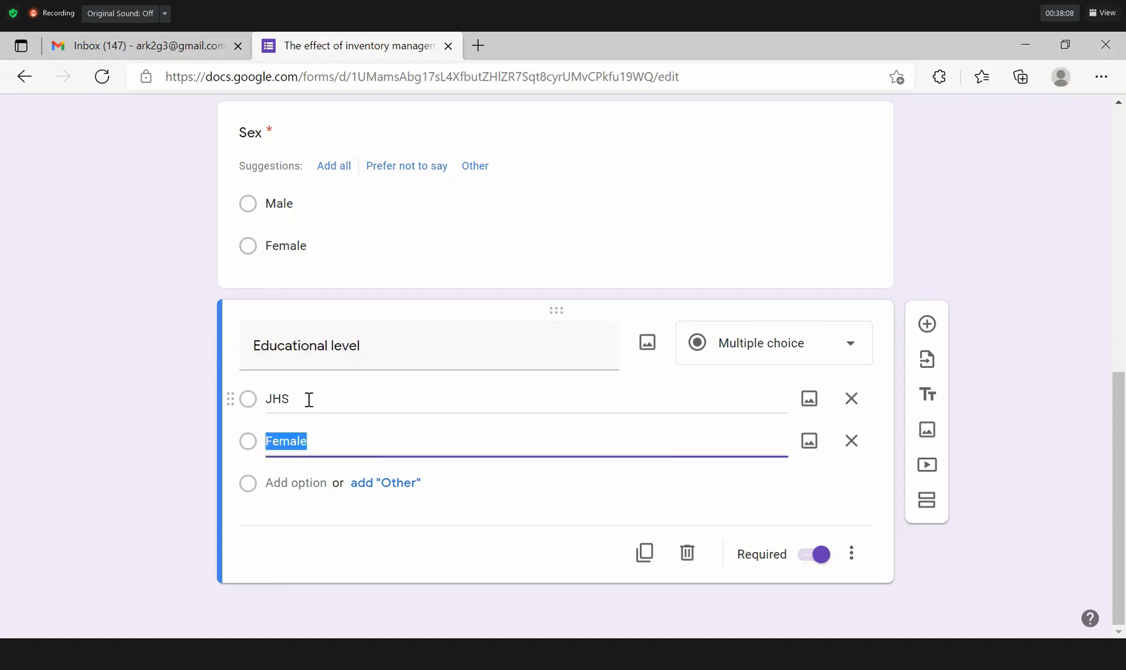
text(SHS)
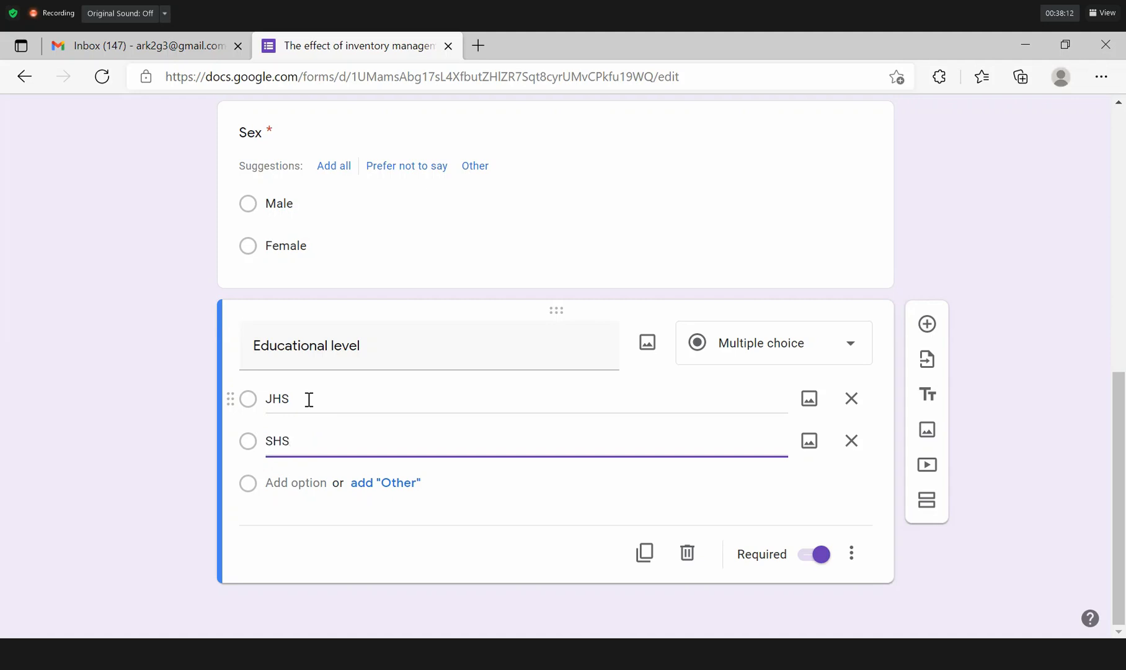
key(Return)
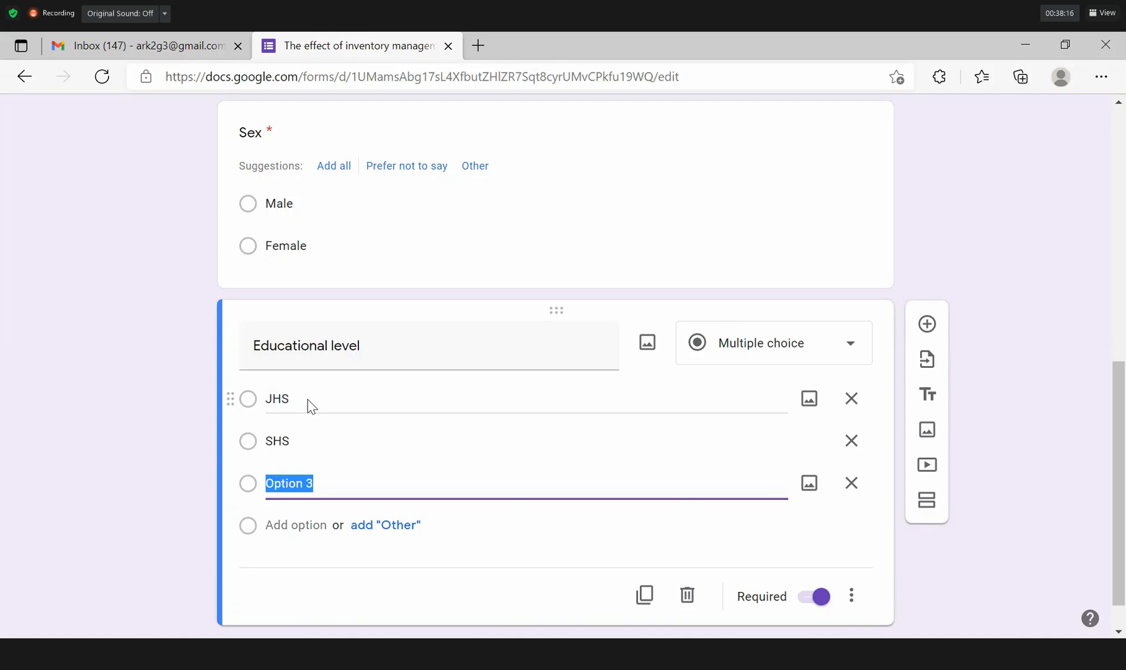
text(Diploma)
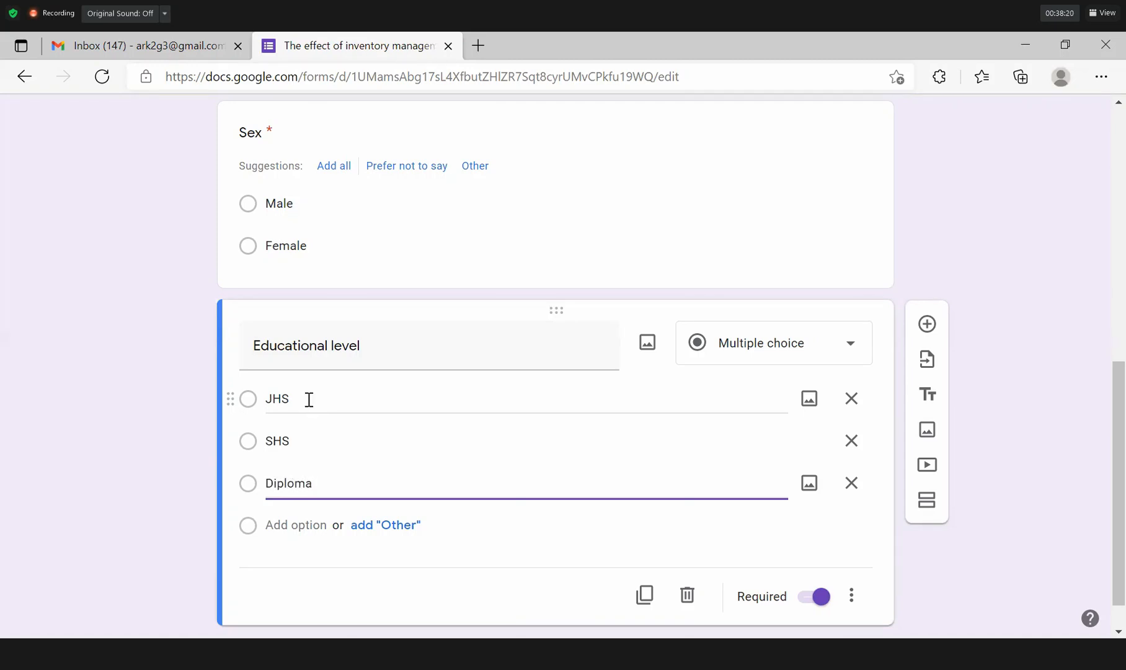
key(Return)
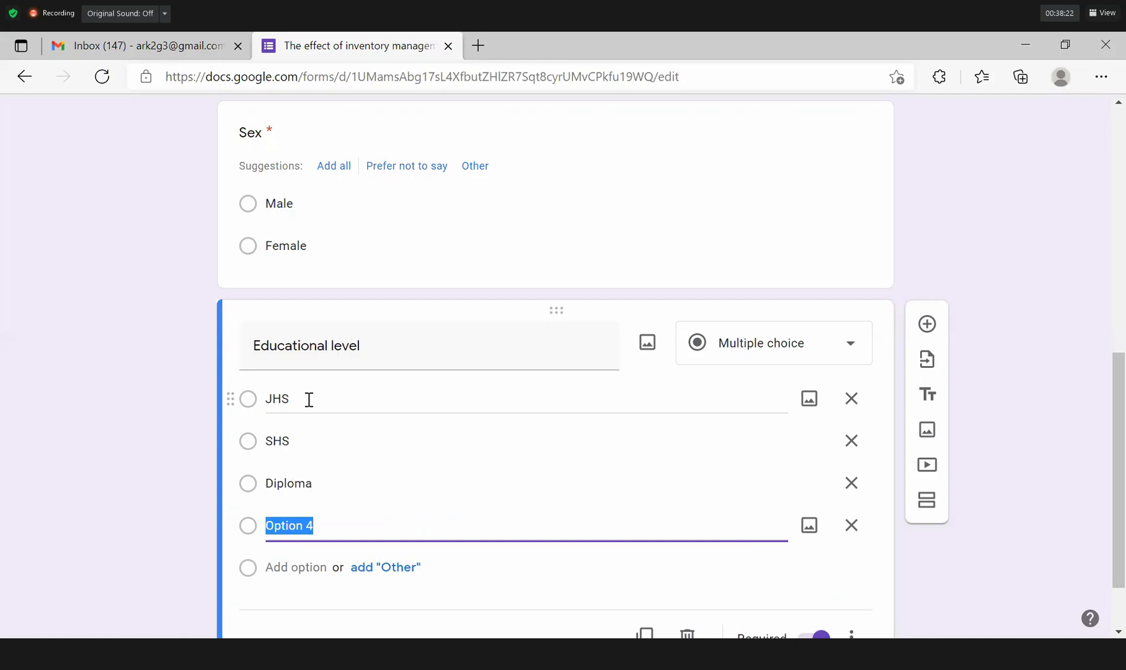
text(Degres)
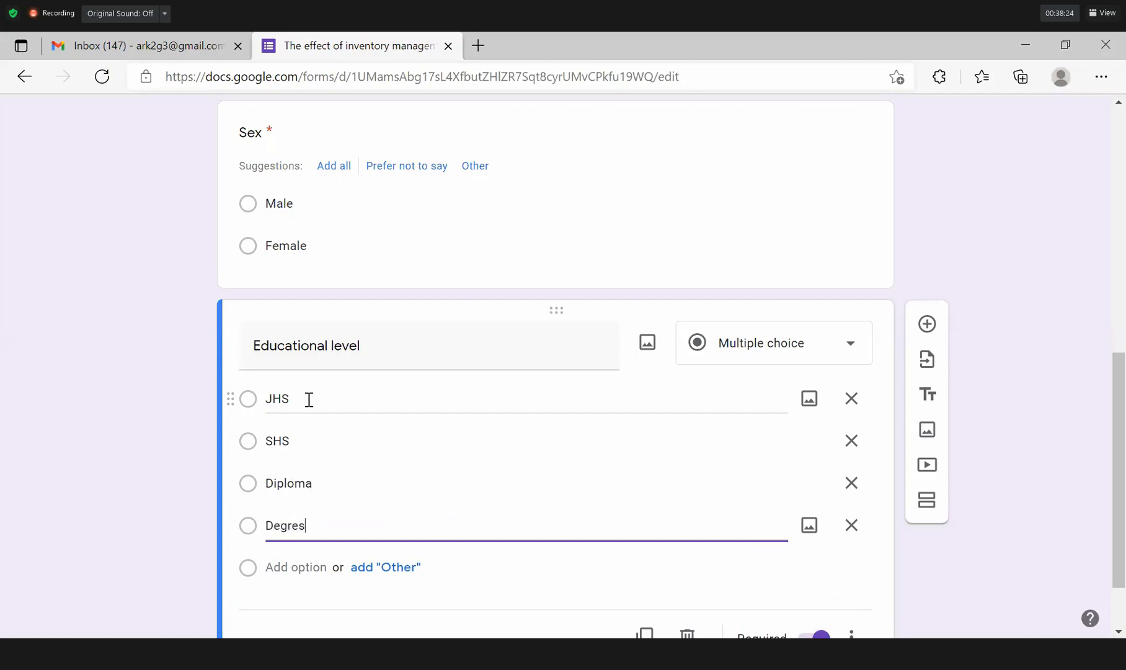
text(s)
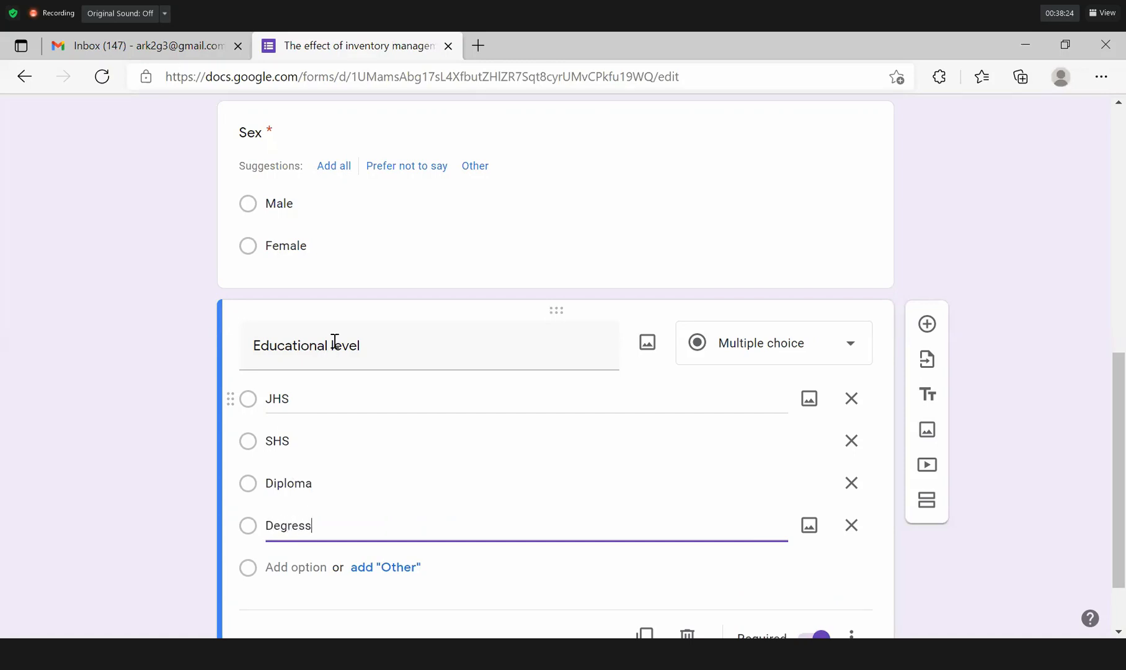
Rename the question to 'Highest Educational level'.
triple_click(255, 346)
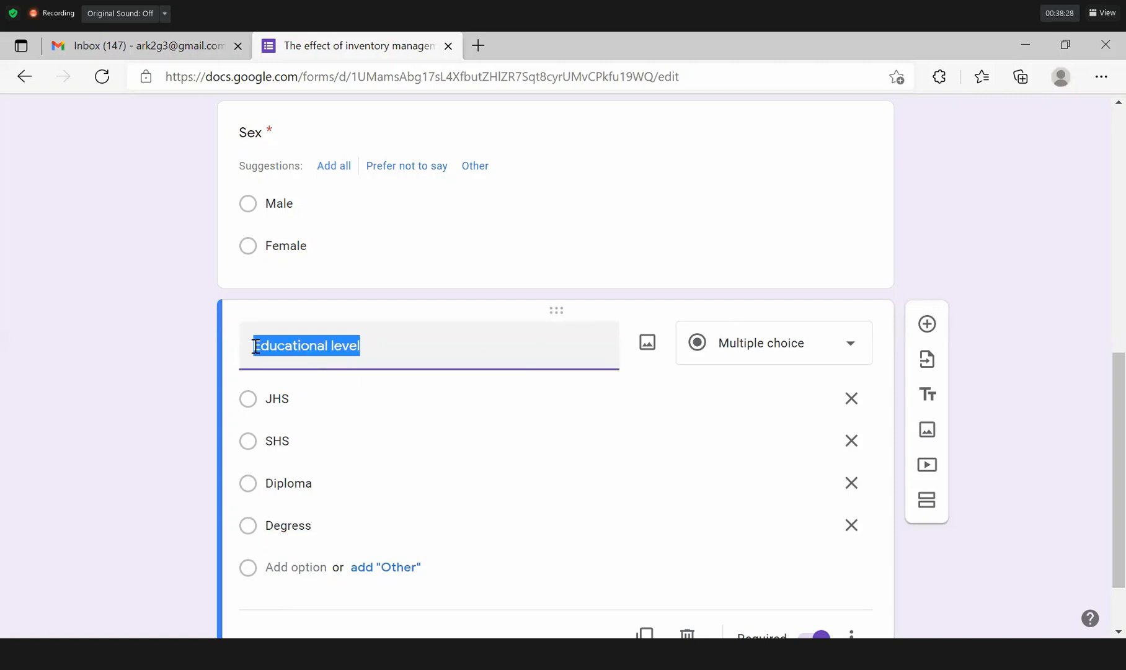
click(254, 346)
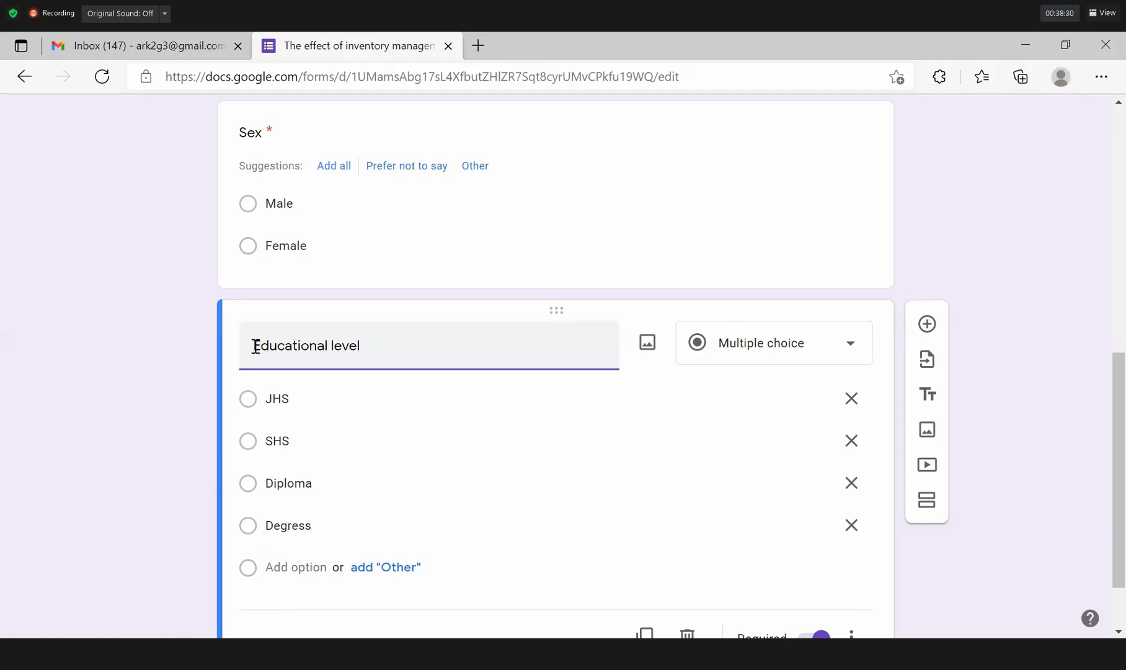
text(Highes)
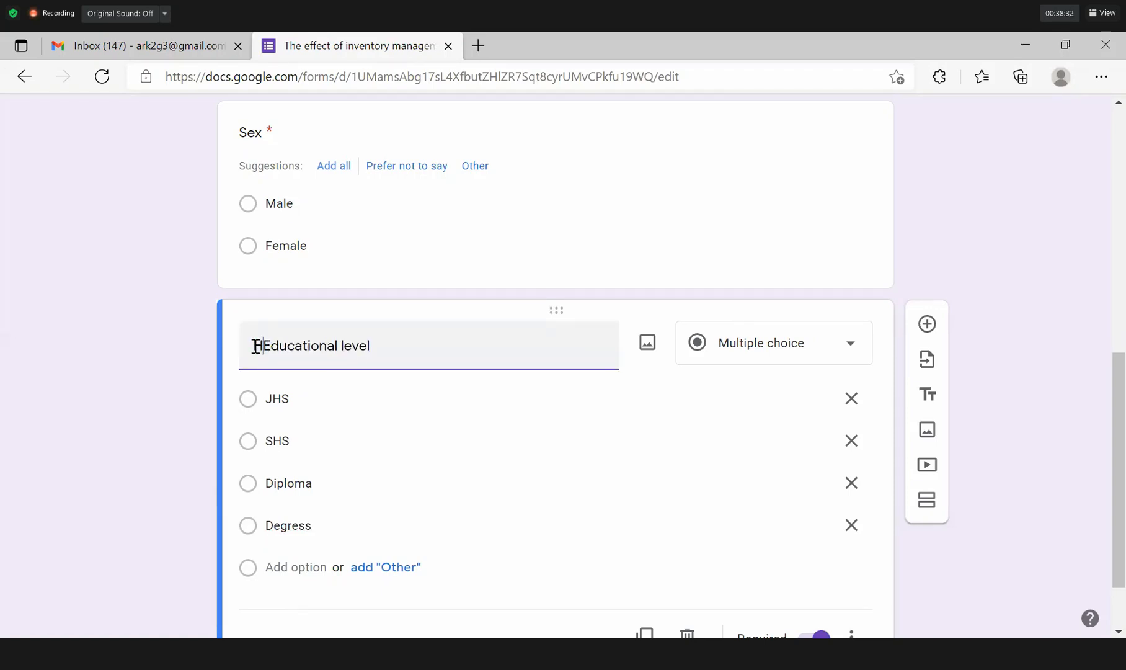
text(t)
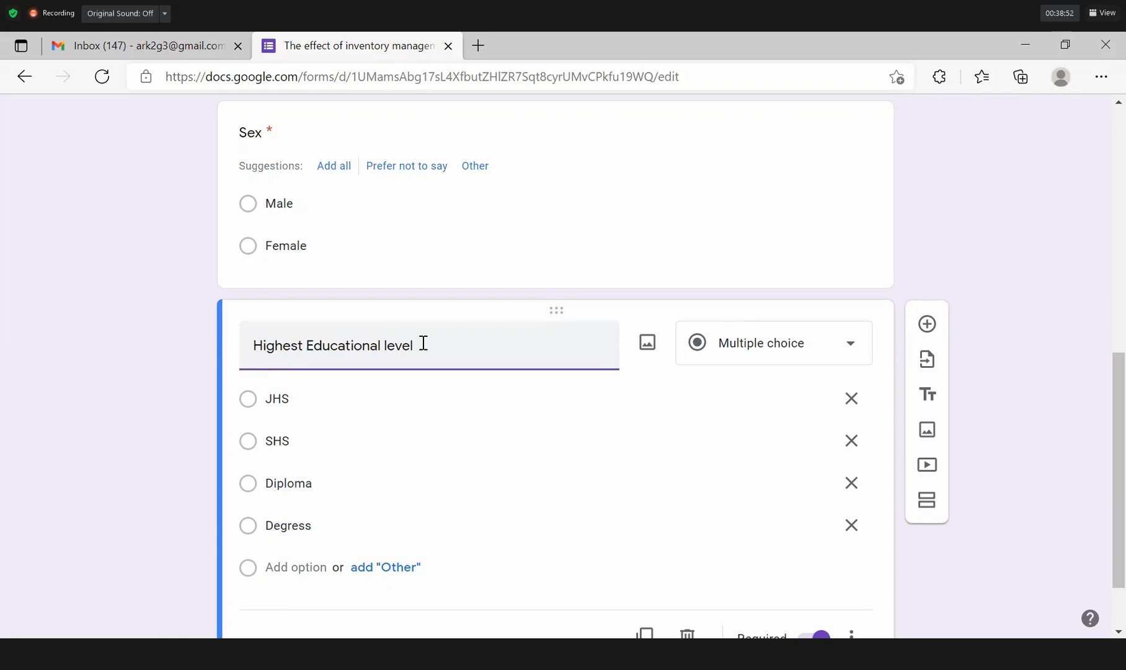
Add Masters and HND as further answer options, keeping the question required.
click(295, 560)
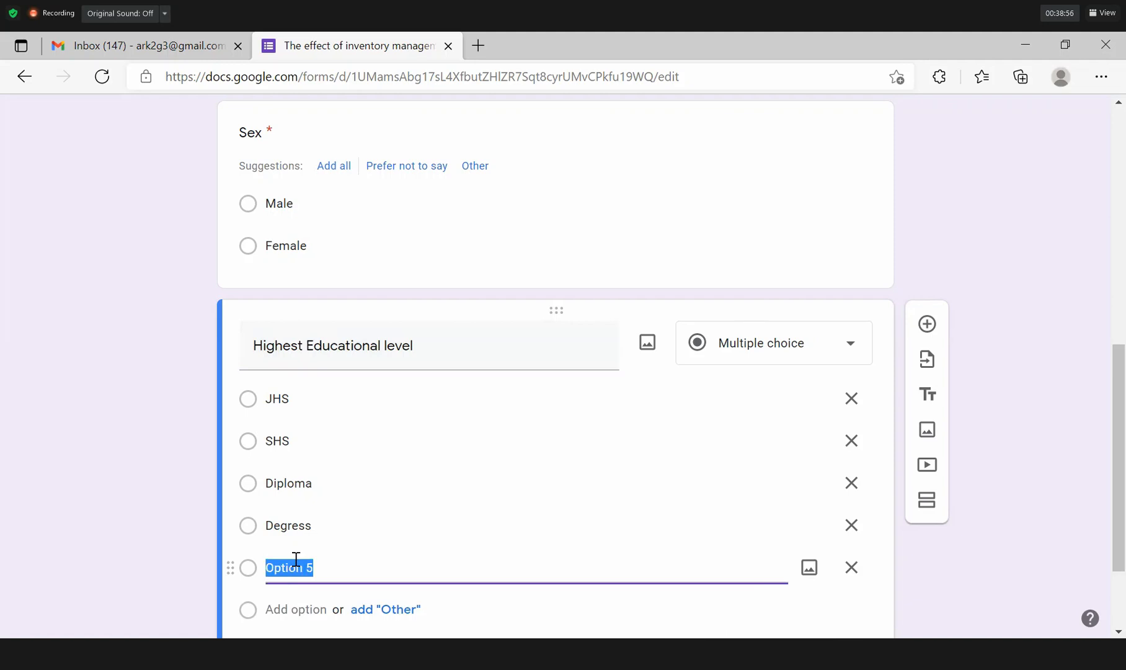
text(Masters)
key(Return)
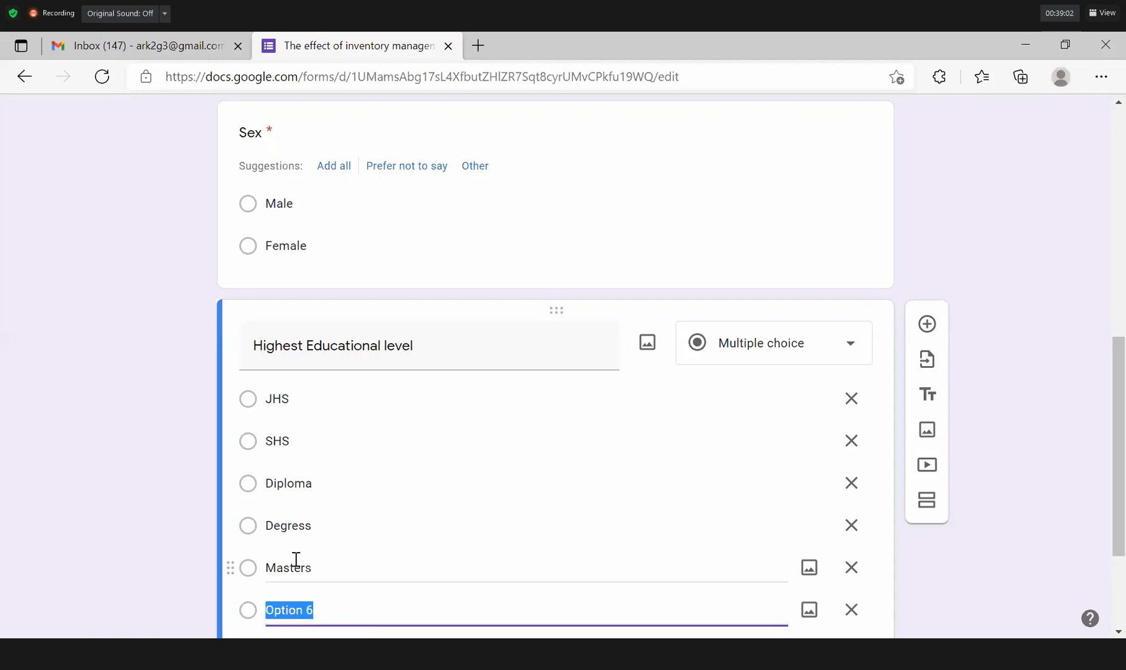
text(HND)
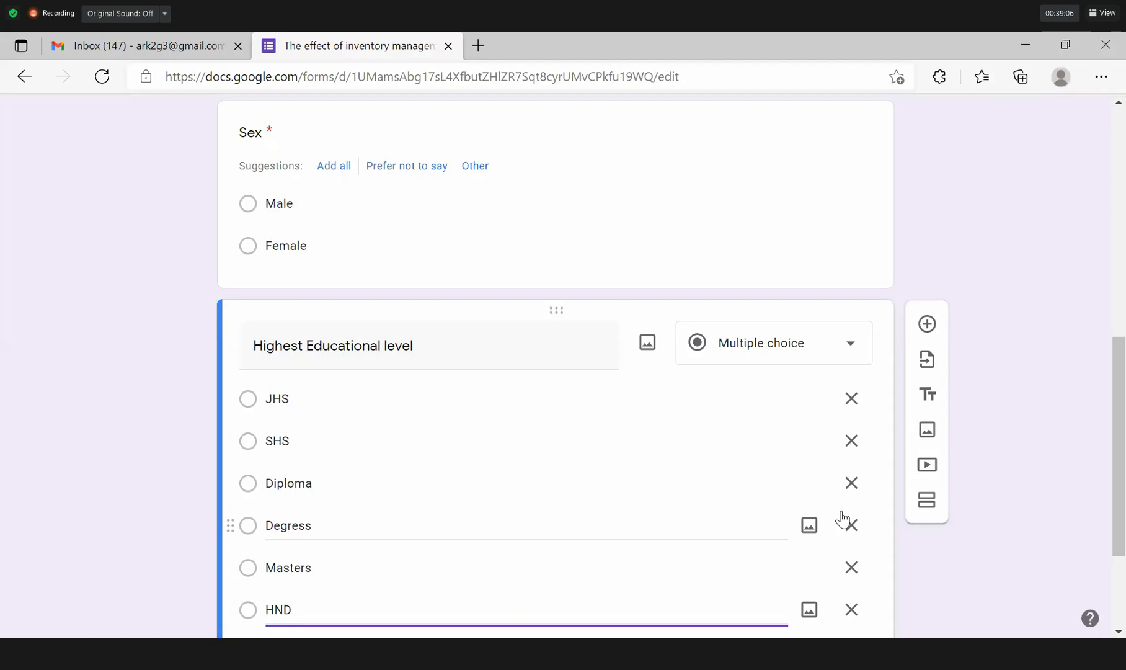
scroll(1122, 423, down, 3)
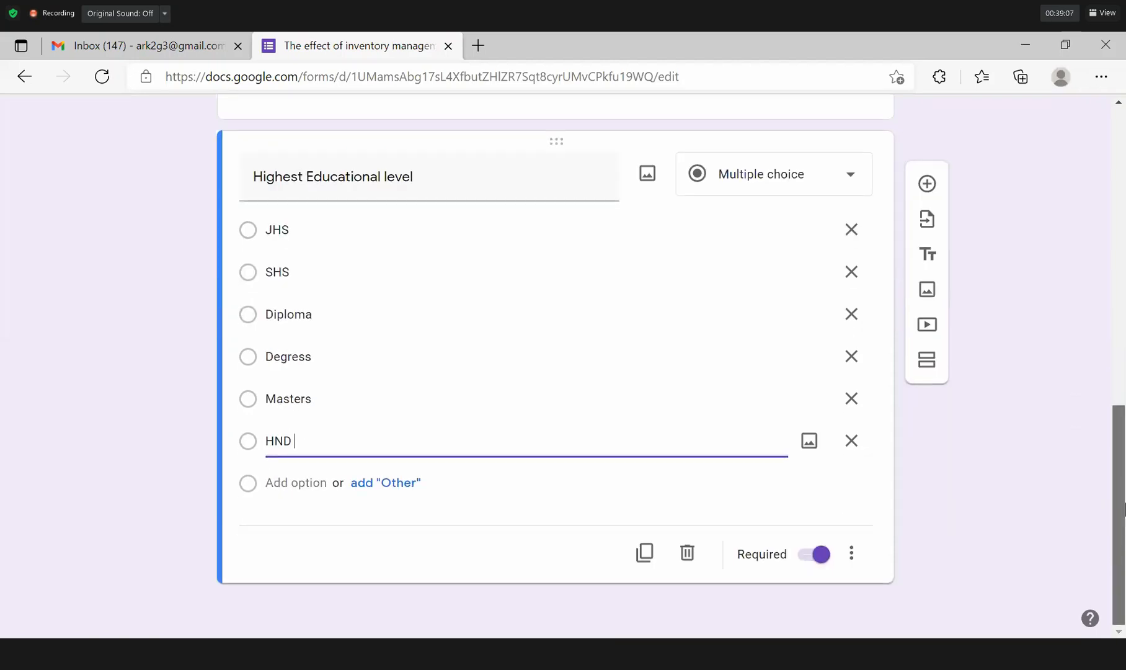
click(810, 561)
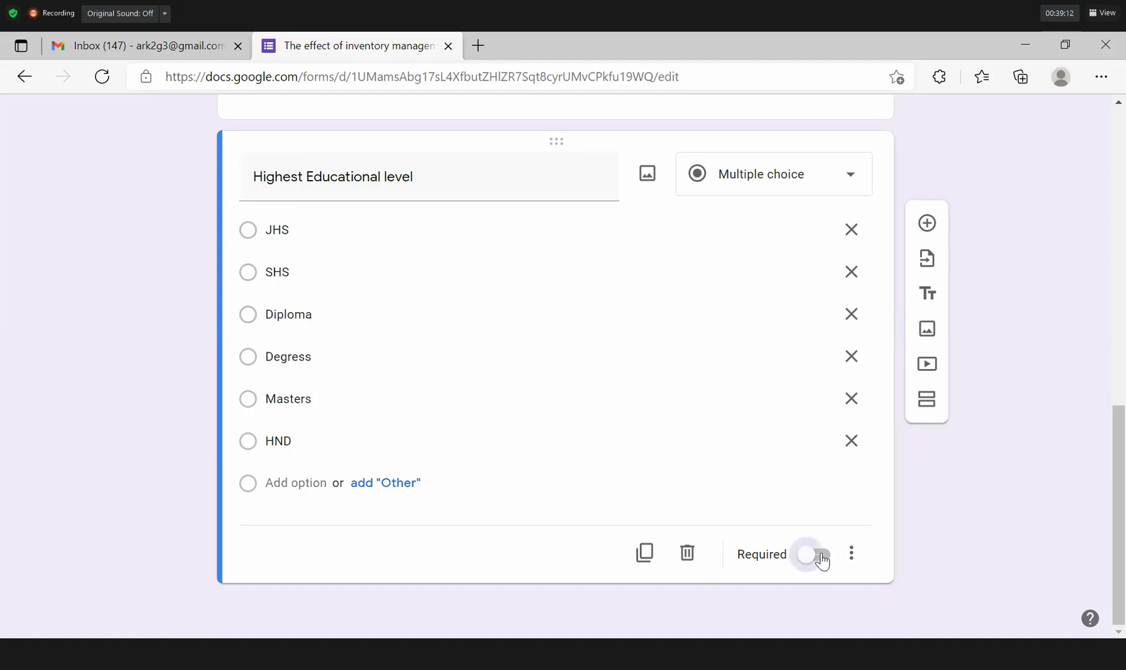
click(817, 558)
Duplicate the Highest Educational level question and retitle the copy 'Age'.
click(645, 553)
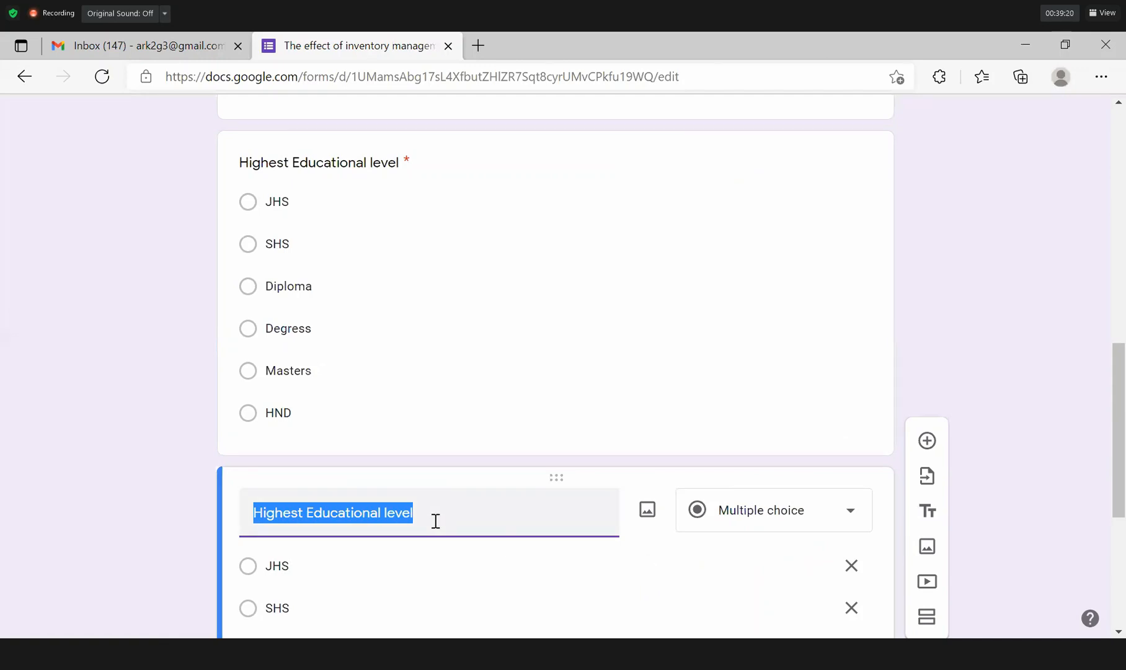
key(BackSpace)
text(Age)
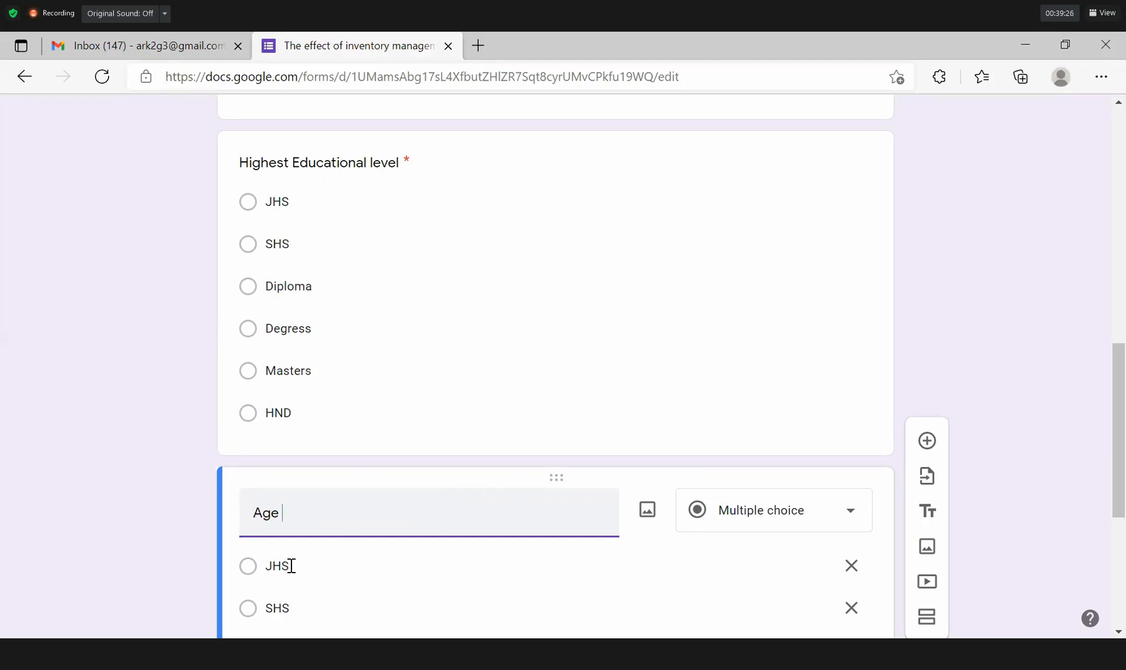
click(1120, 631)
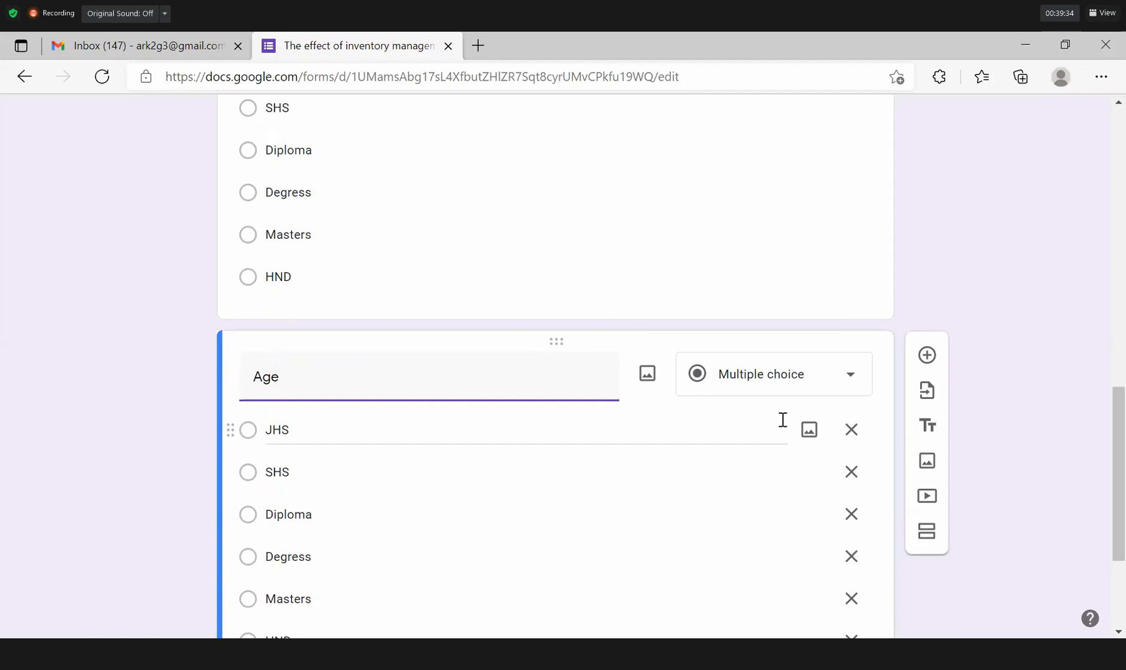
Change the Age question's type to Short answer.
click(856, 384)
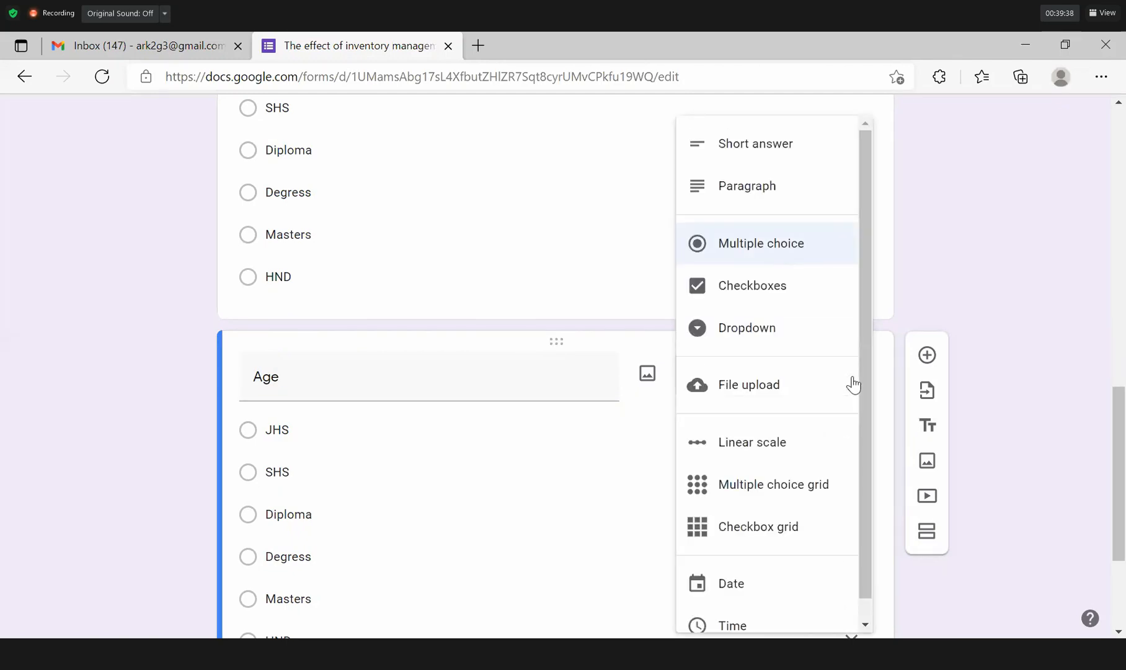
click(941, 292)
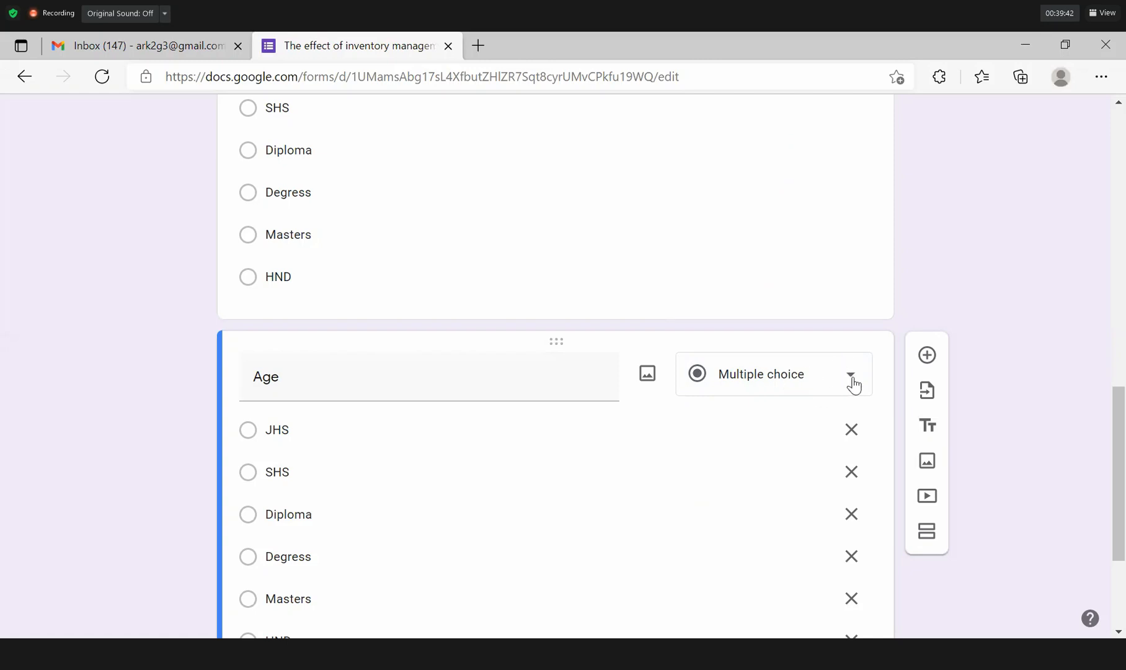
click(852, 383)
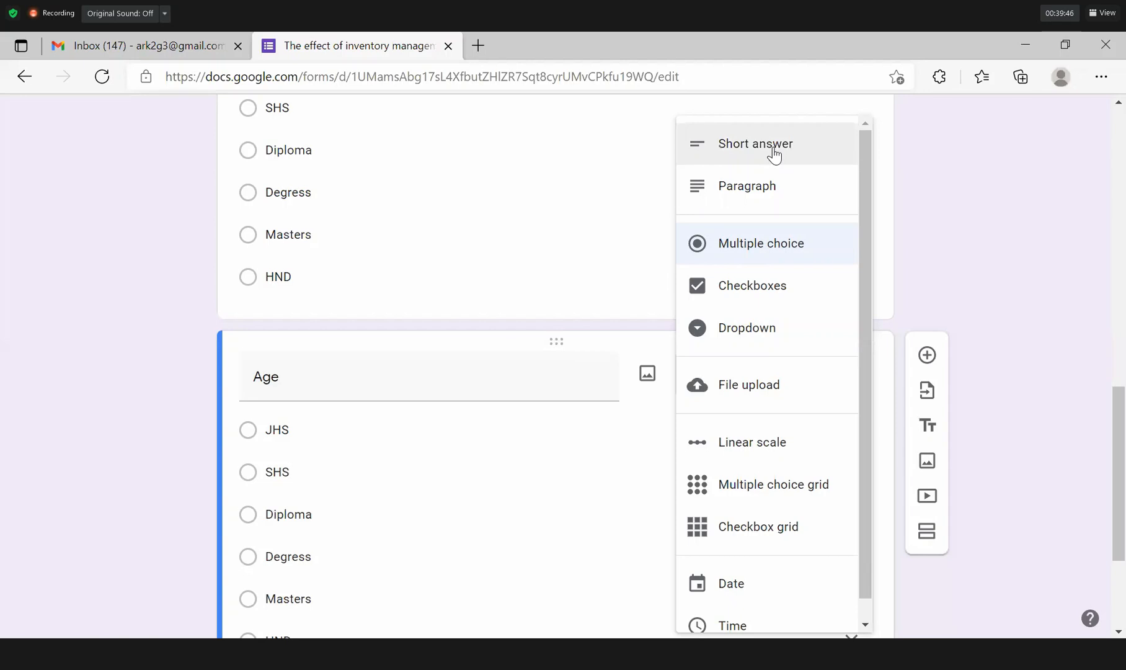
click(774, 154)
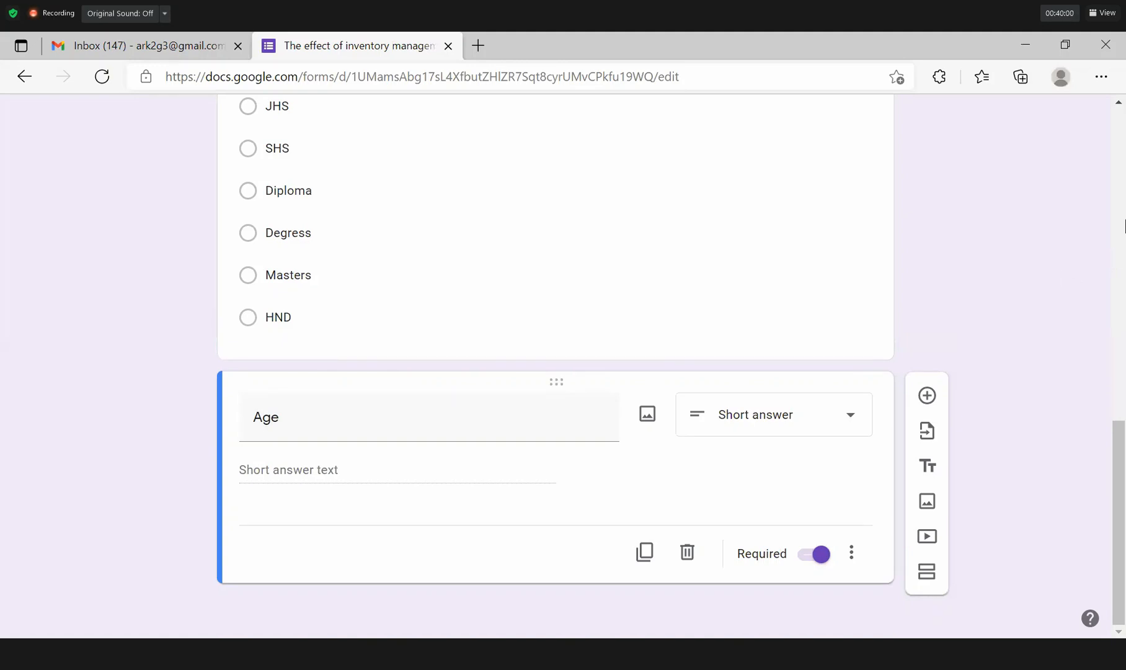
drag(1119, 532, 1125, 226)
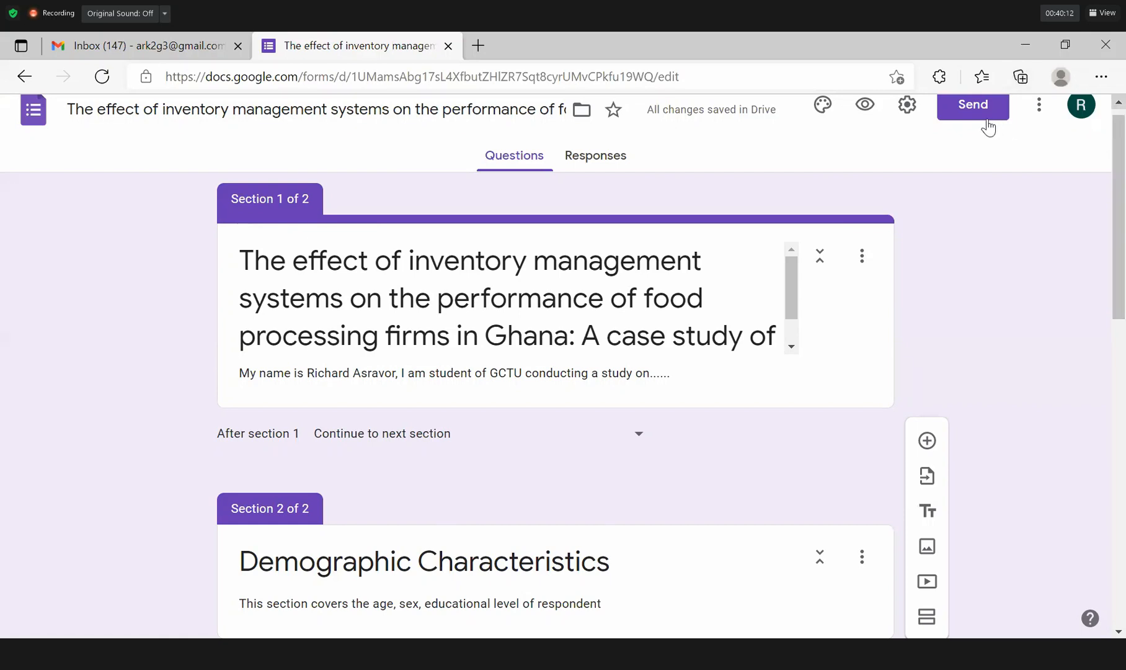
Open the Send form dialog and show the form's shareable link.
scroll(988, 126, up, 1)
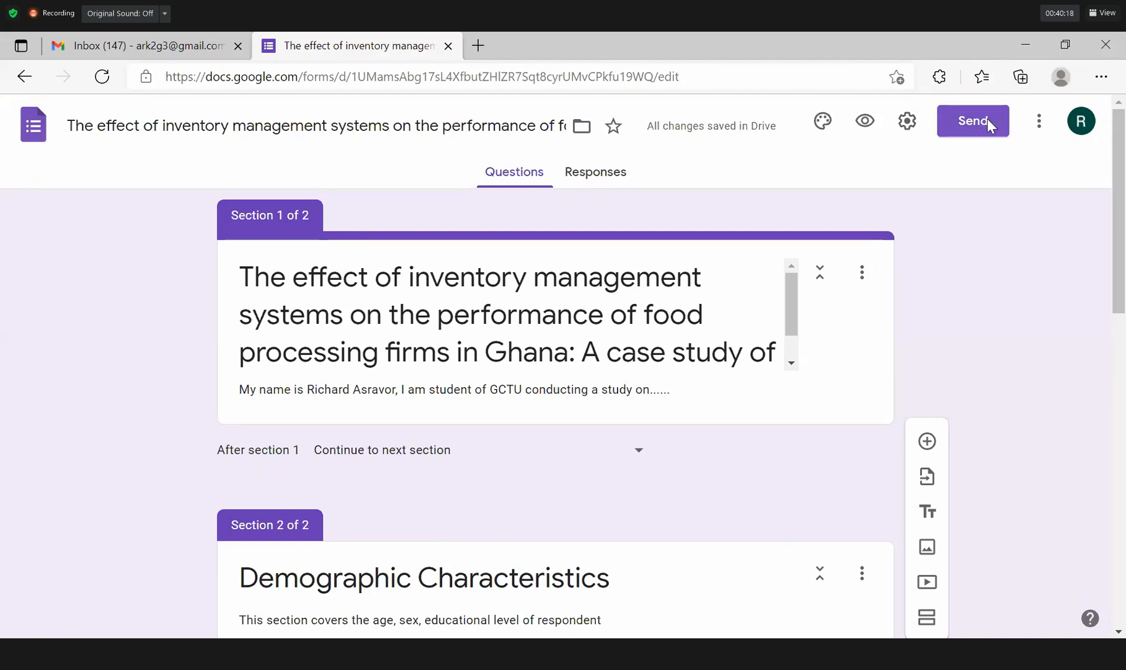
click(988, 119)
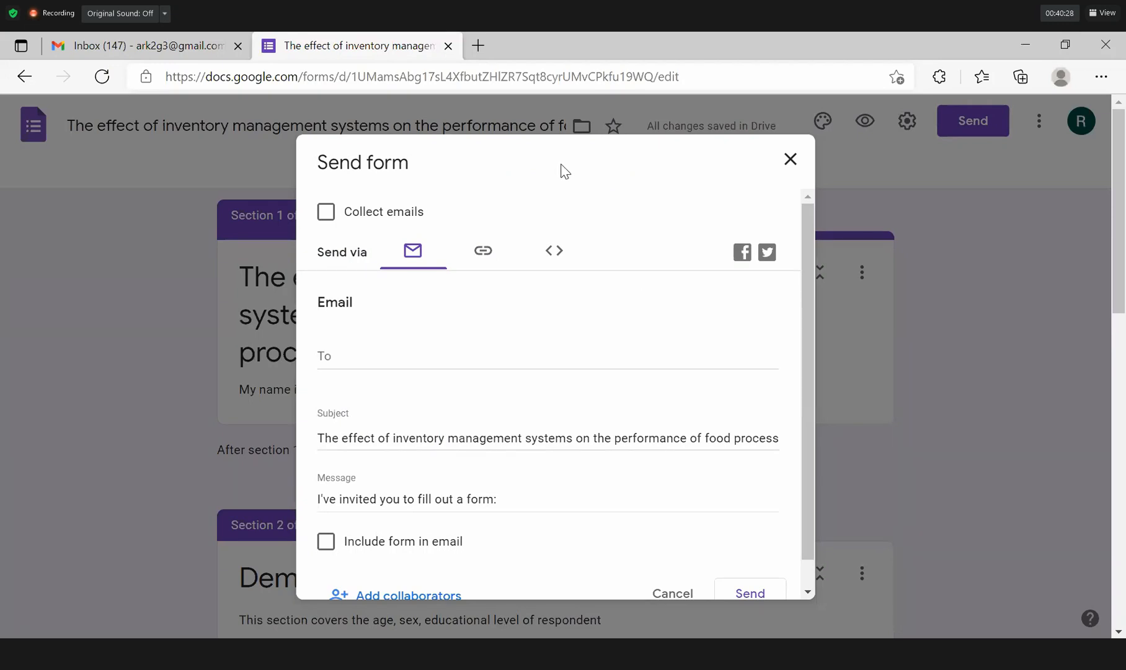
drag(549, 129, 457, 203)
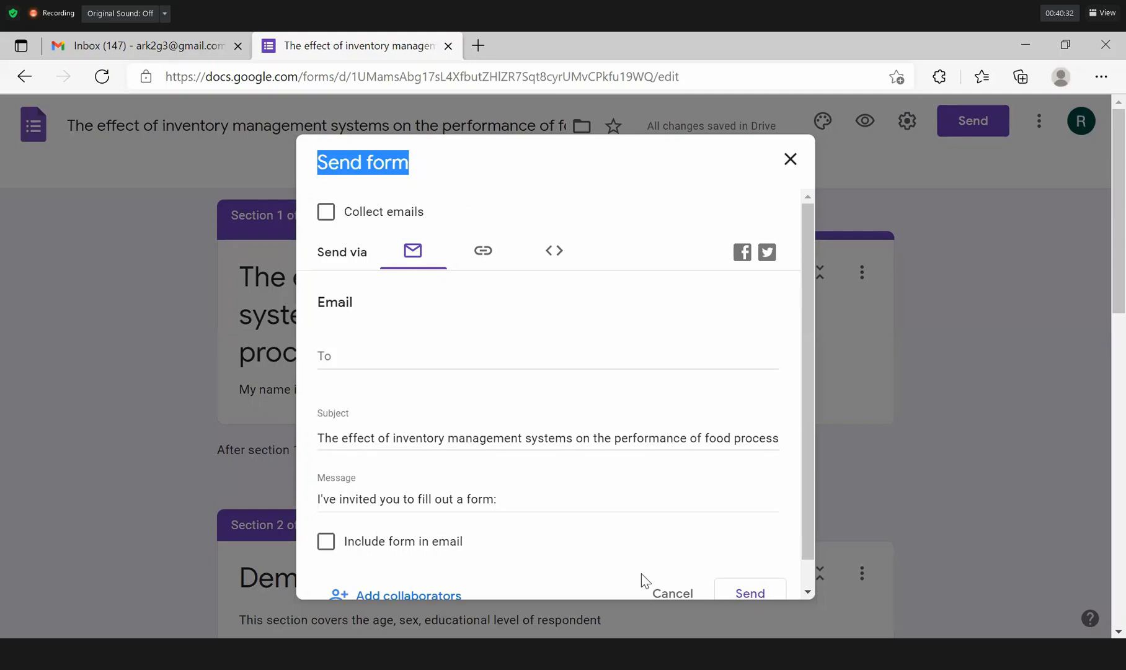
click(356, 355)
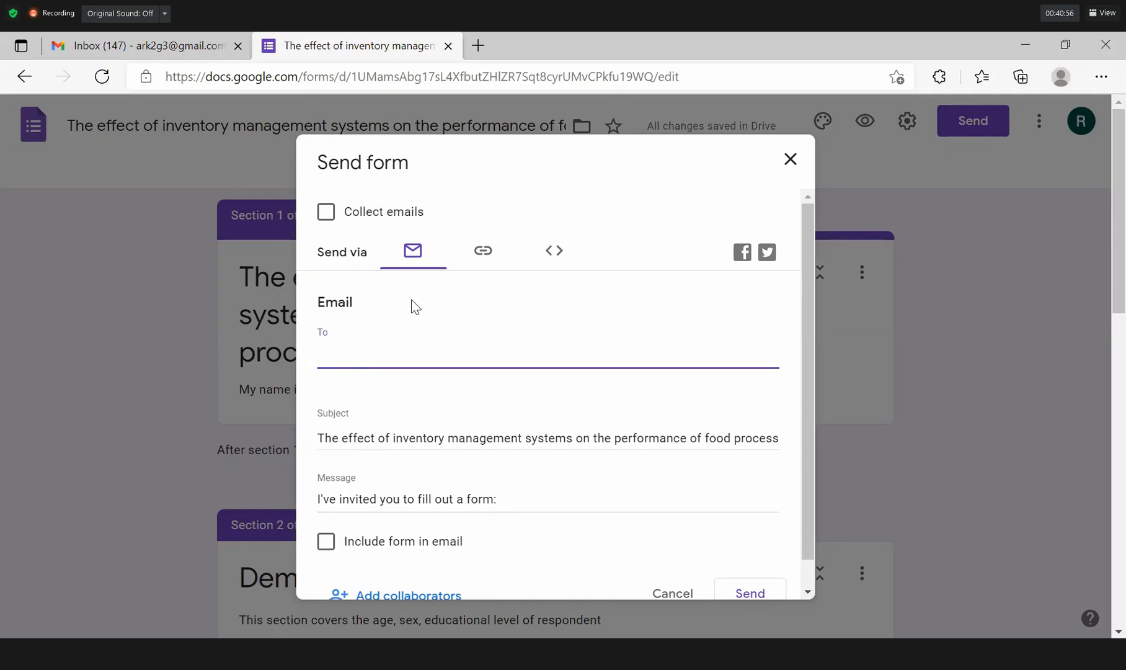
click(479, 255)
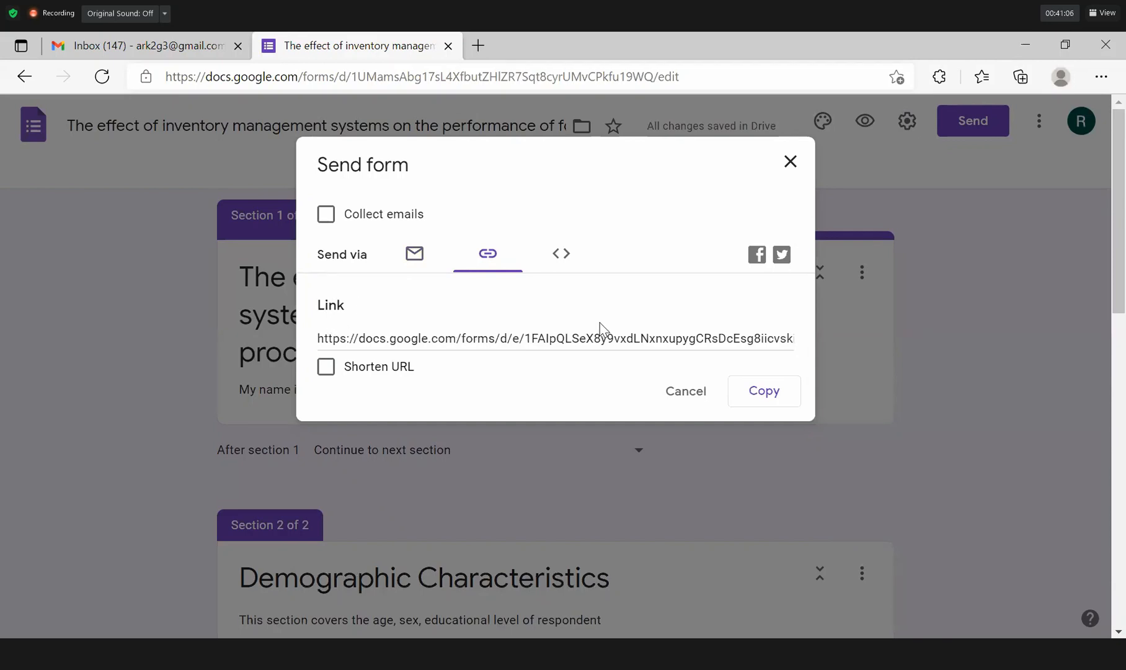
Shorten and copy the form's link, then switch the Send form dialog to email.
click(326, 367)
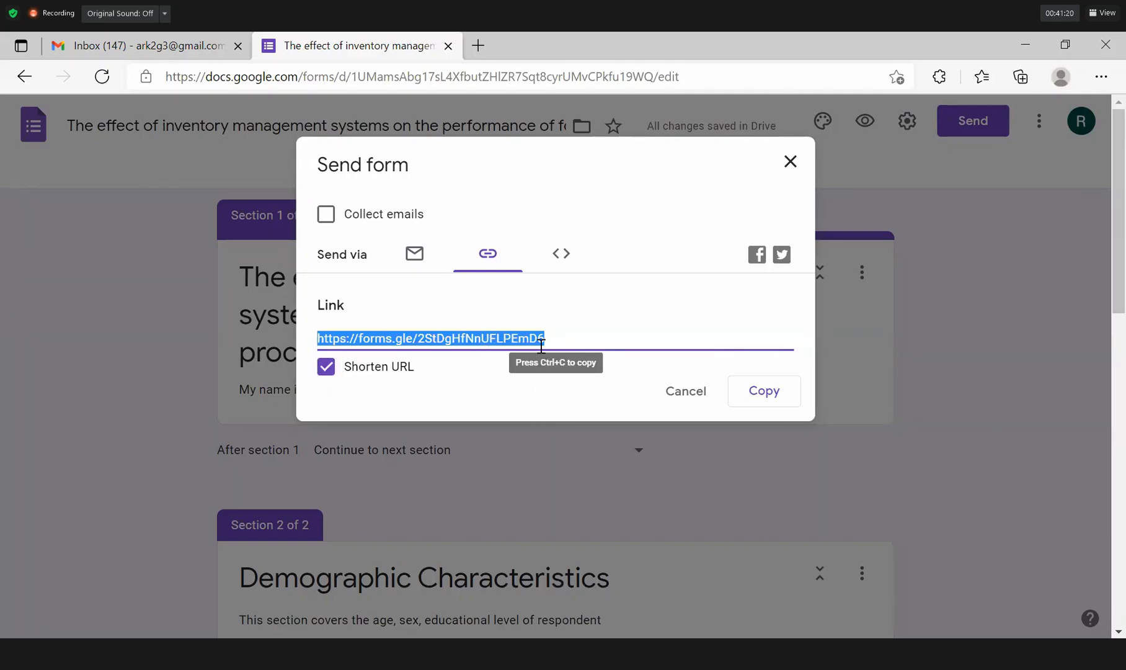
right_click(485, 329)
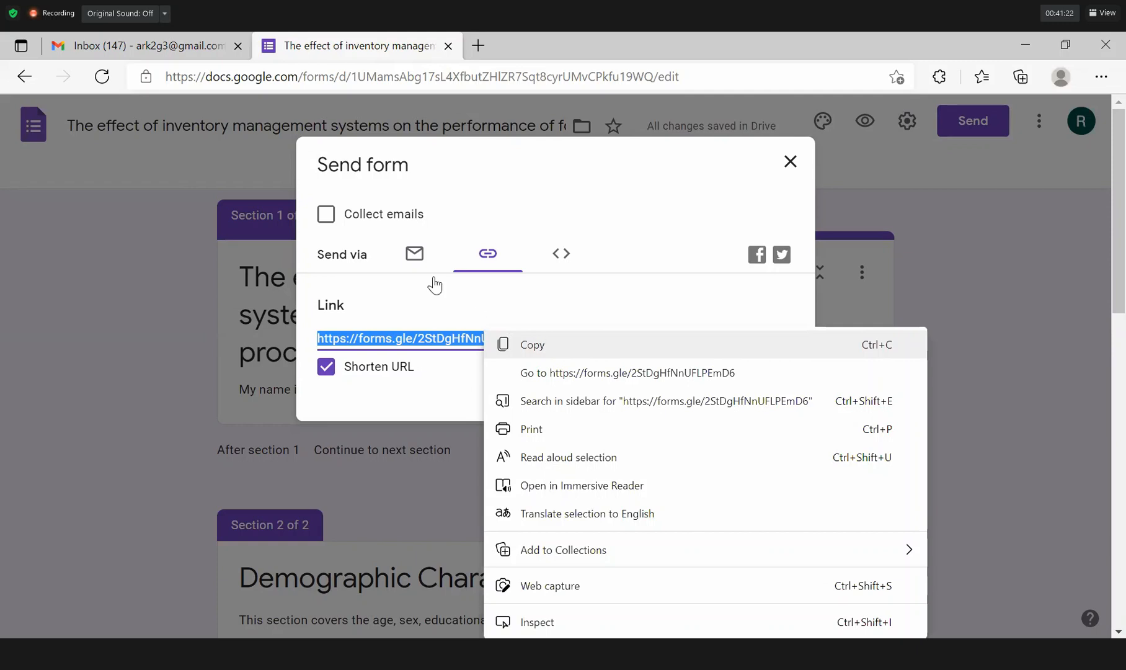
click(490, 337)
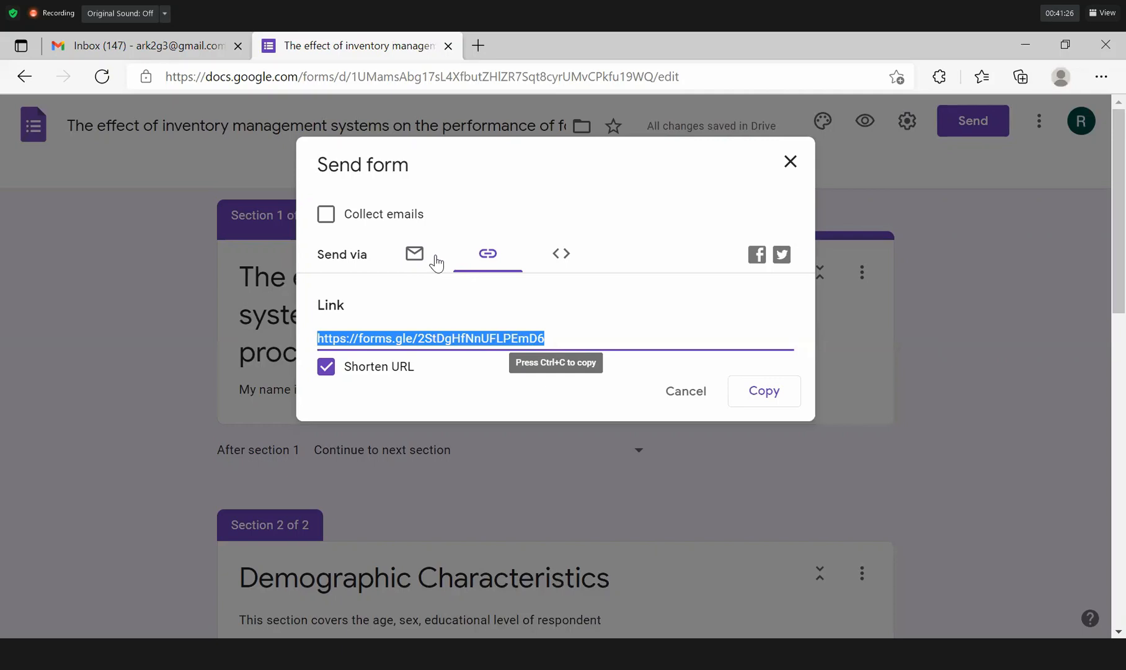
click(414, 254)
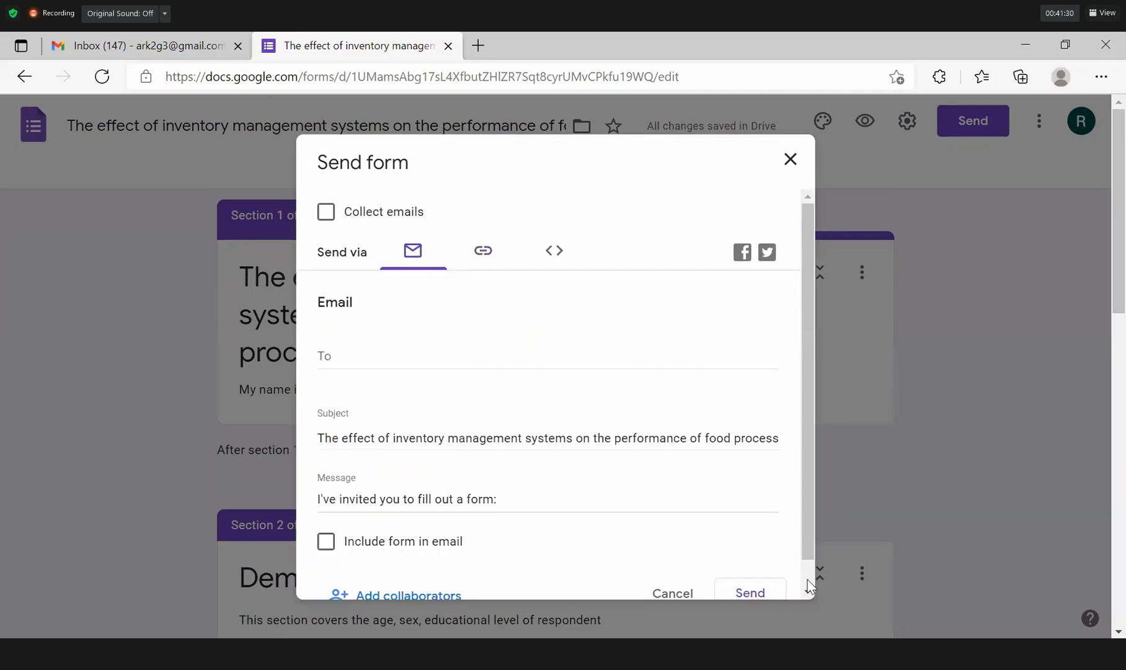
Close the editor sharing settings to return to the form's two sections.
scroll(809, 586, down, 1)
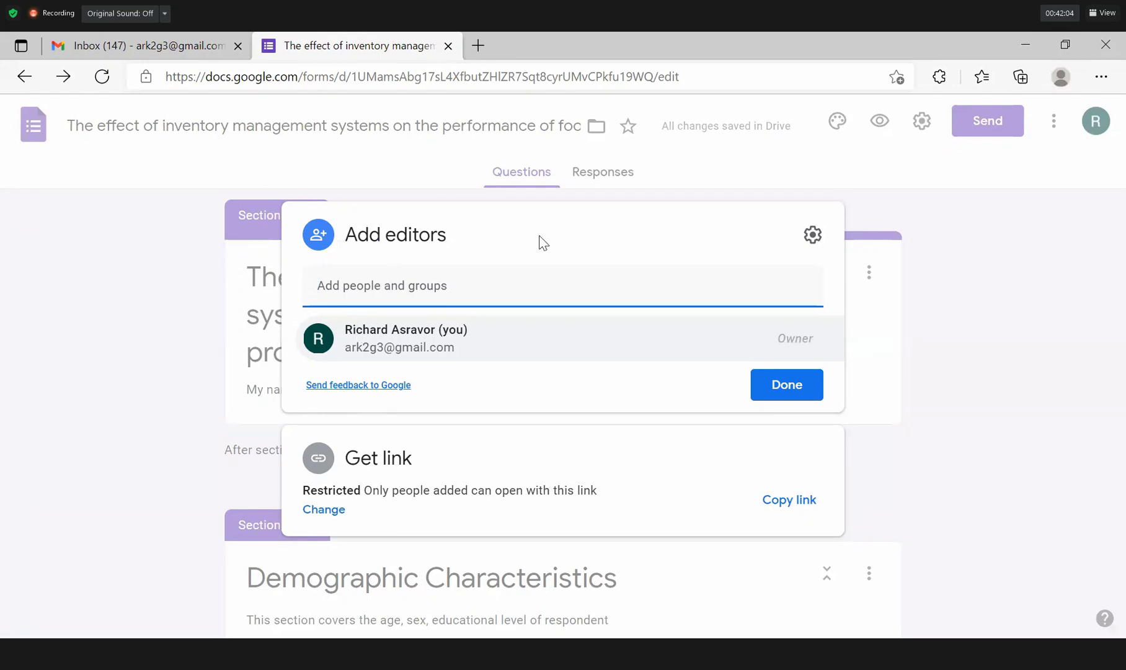
click(978, 262)
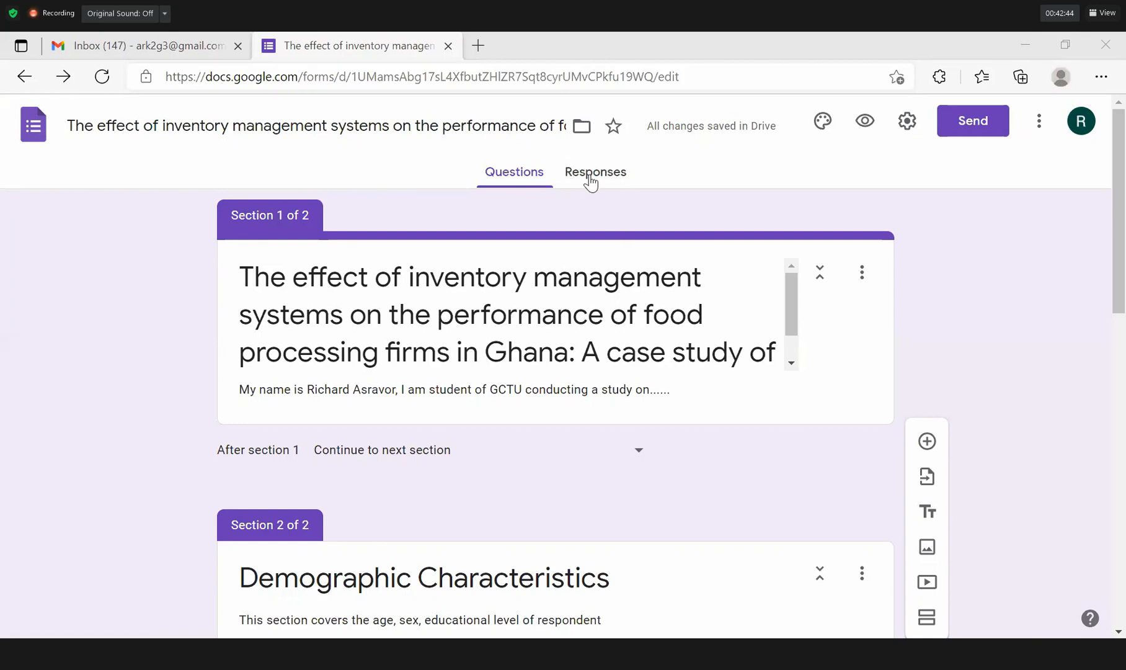
Show the form's responses summary and wait until 3 responses arrive, Sex chart at 66.7% Female.
key(super)
key(super)
click(596, 176)
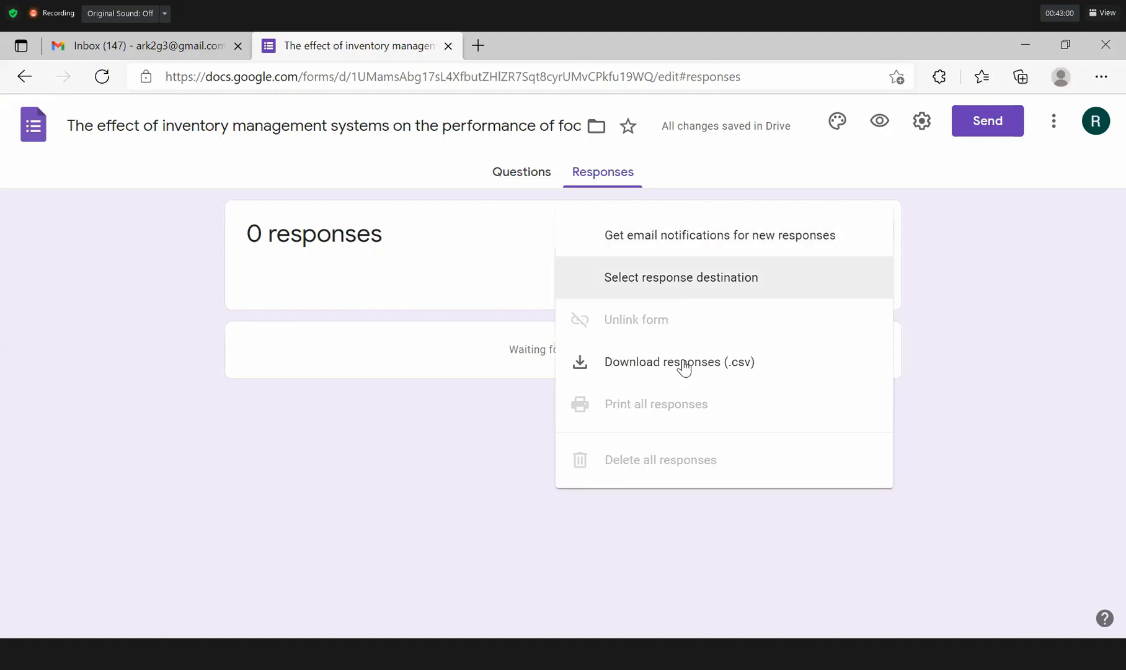
key(super)
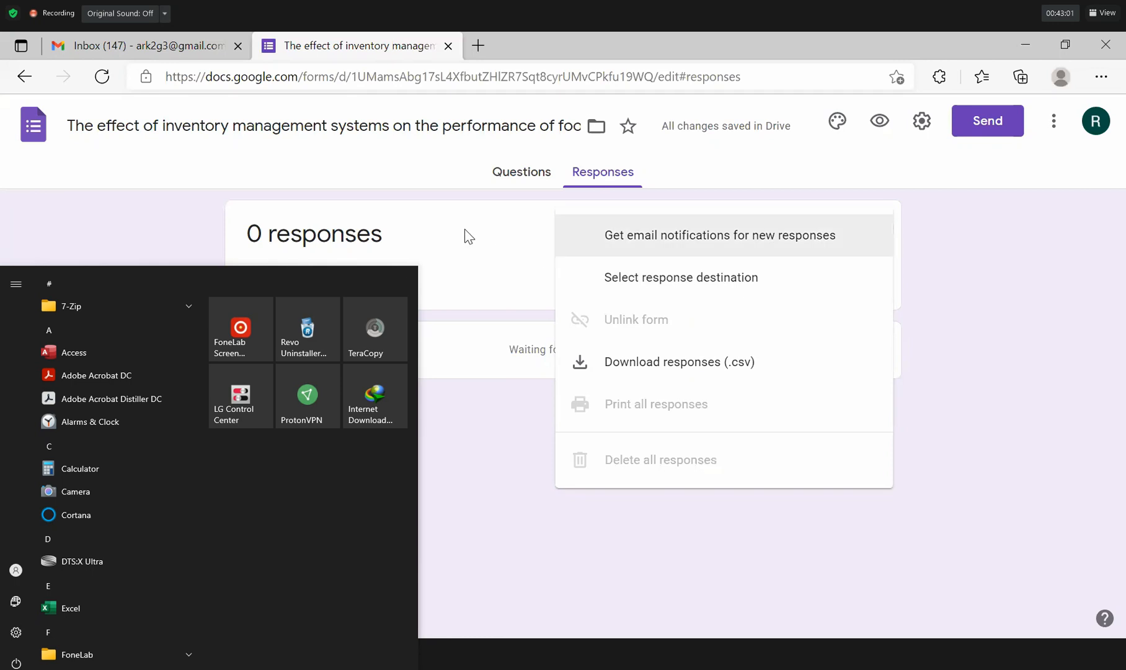
click(415, 174)
click(415, 174)
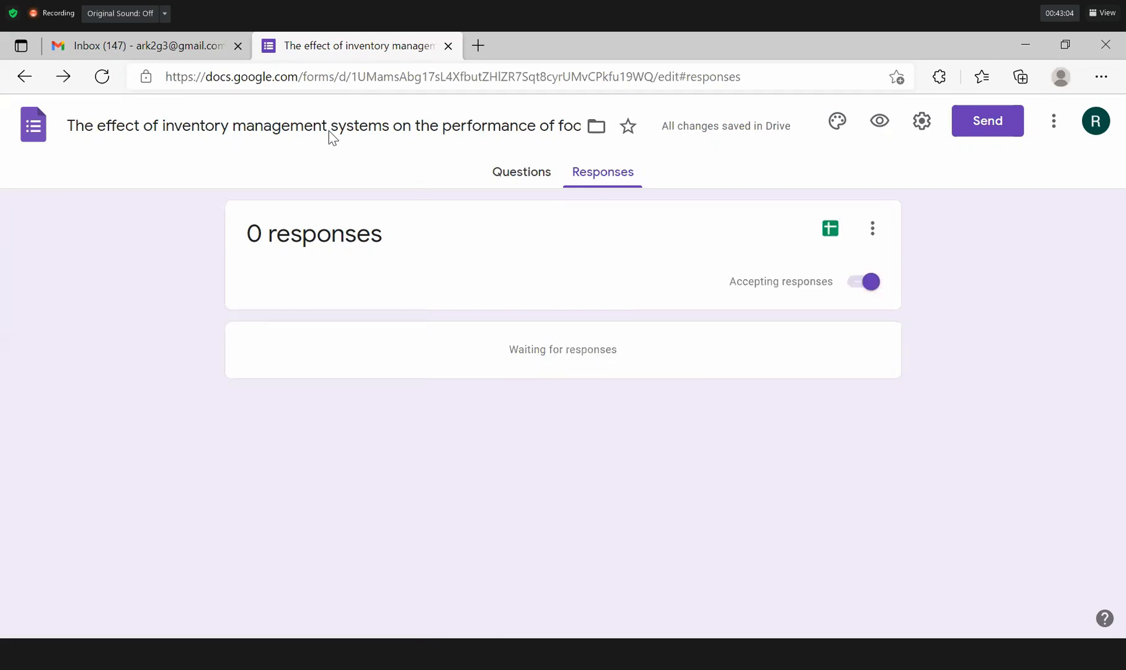
key(super)
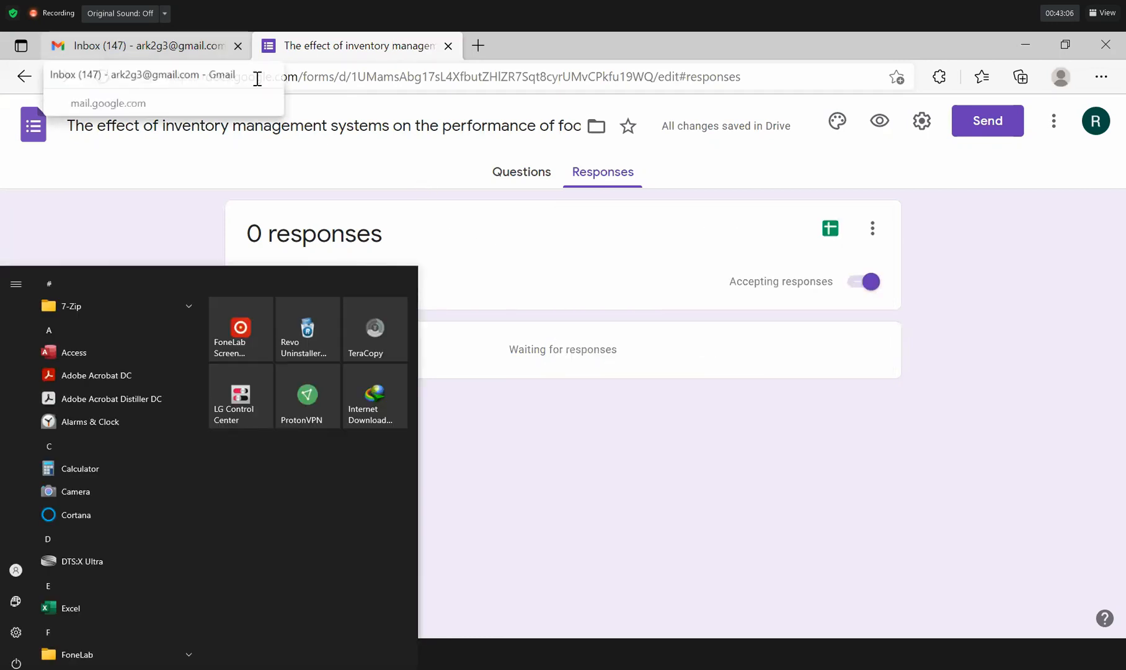
key(super)
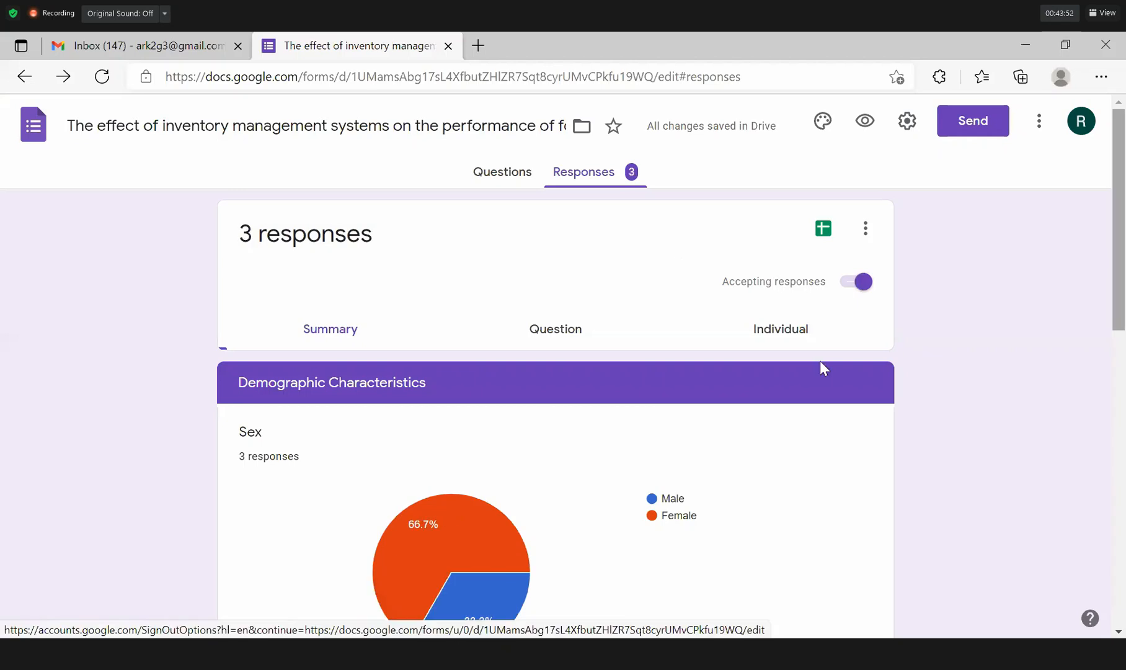
Watch the Sex chart as responses reach 20, splitting 55% Male and 45% Female.
right_click(1104, 152)
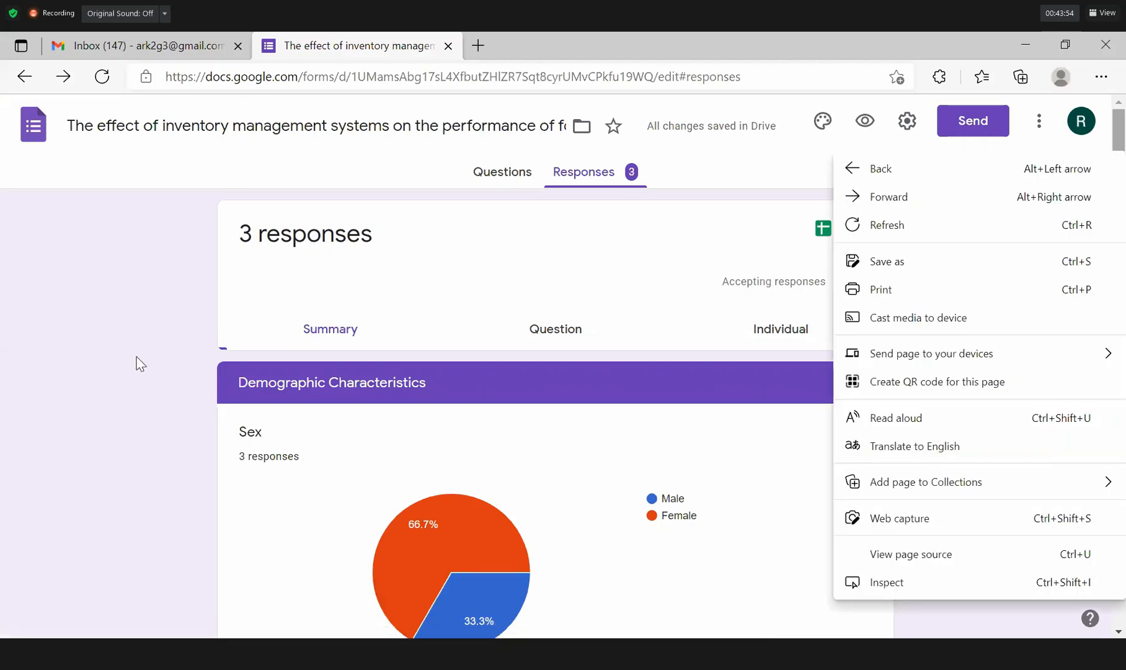
click(136, 356)
scroll(137, 363, down, 1)
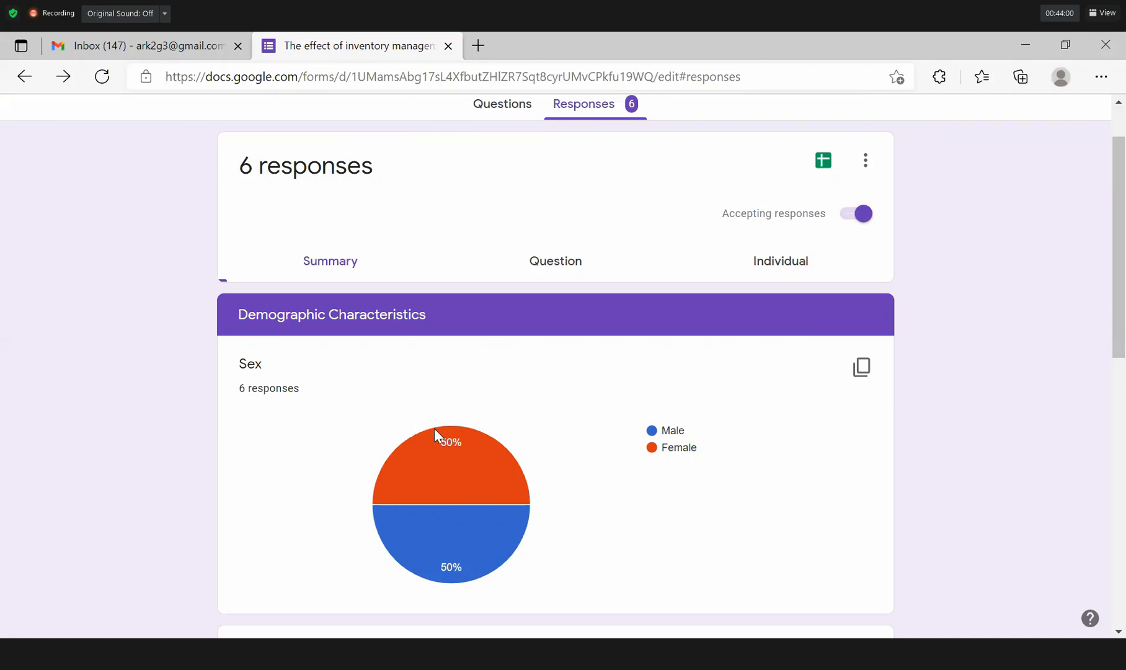
mouse_move(451, 469)
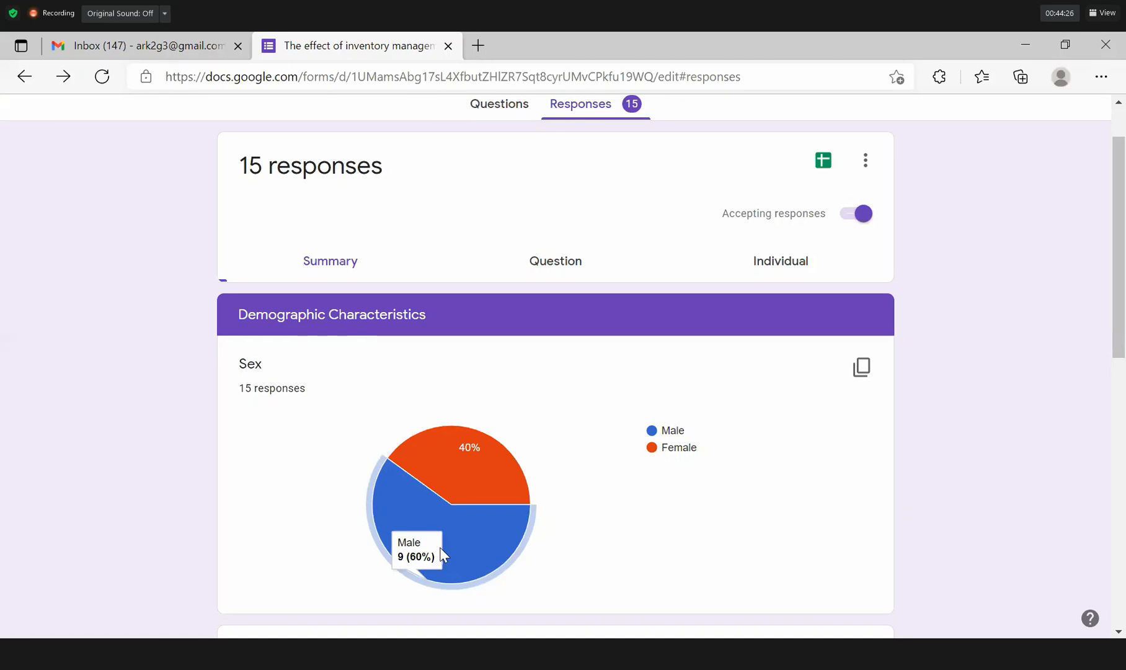
key(super)
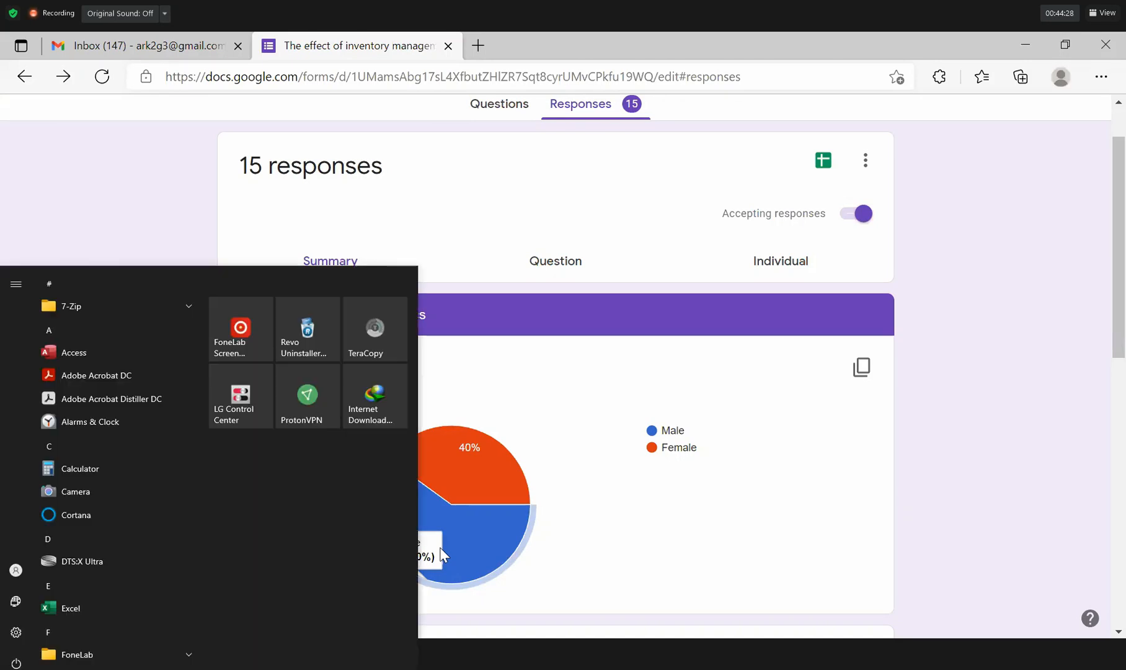
key(super)
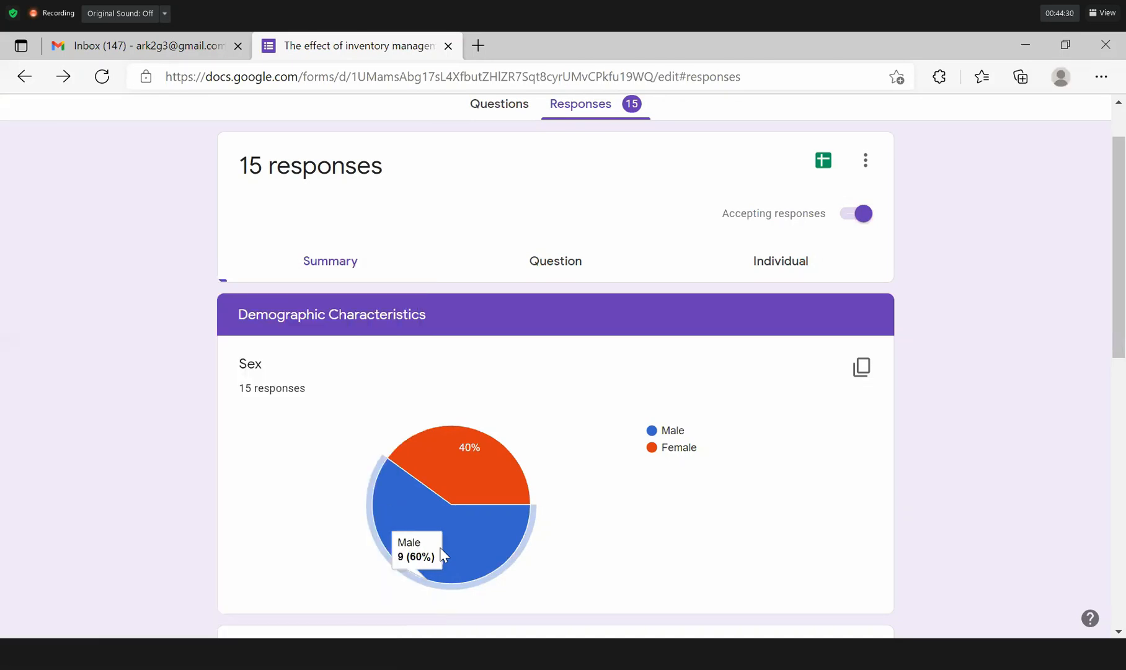
key(super)
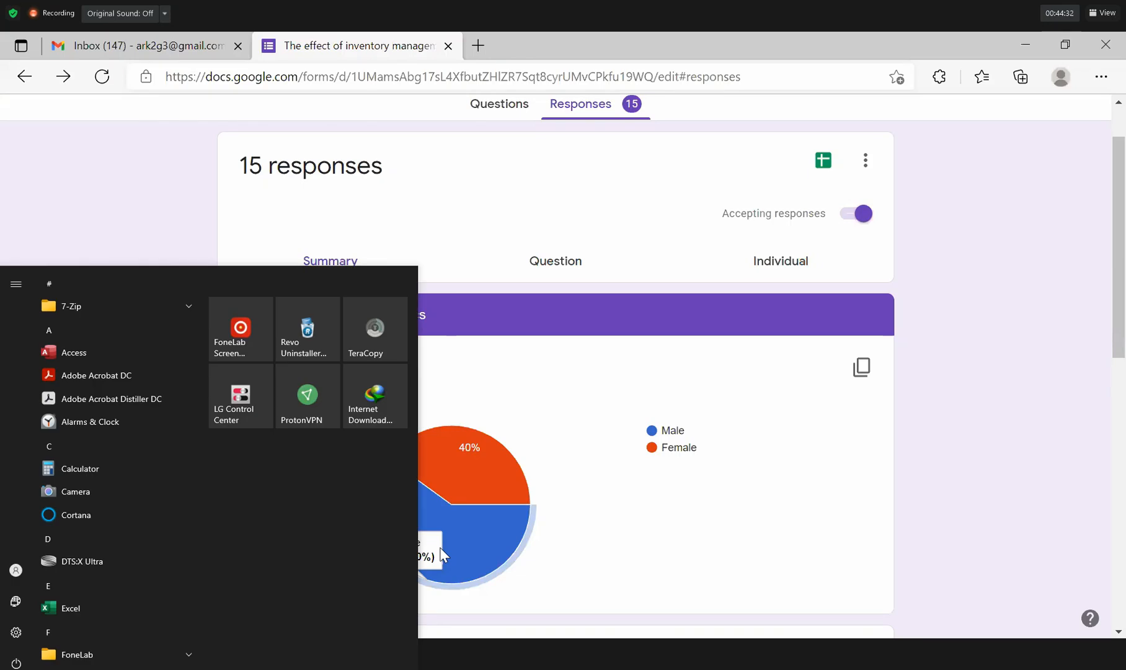
key(super)
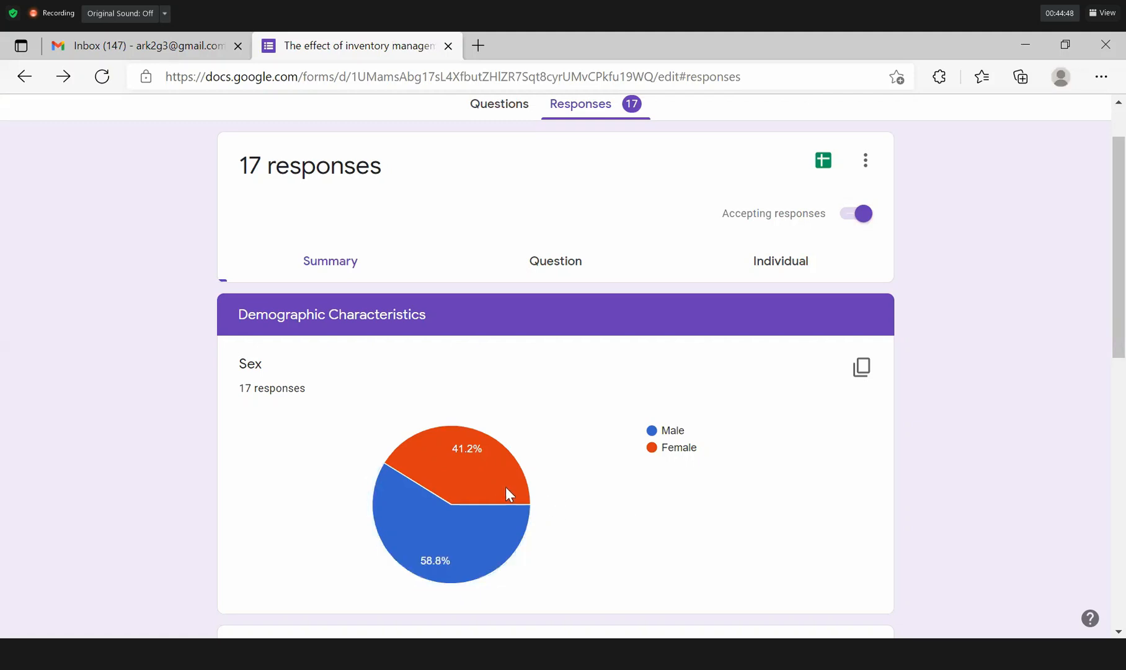
mouse_move(501, 486)
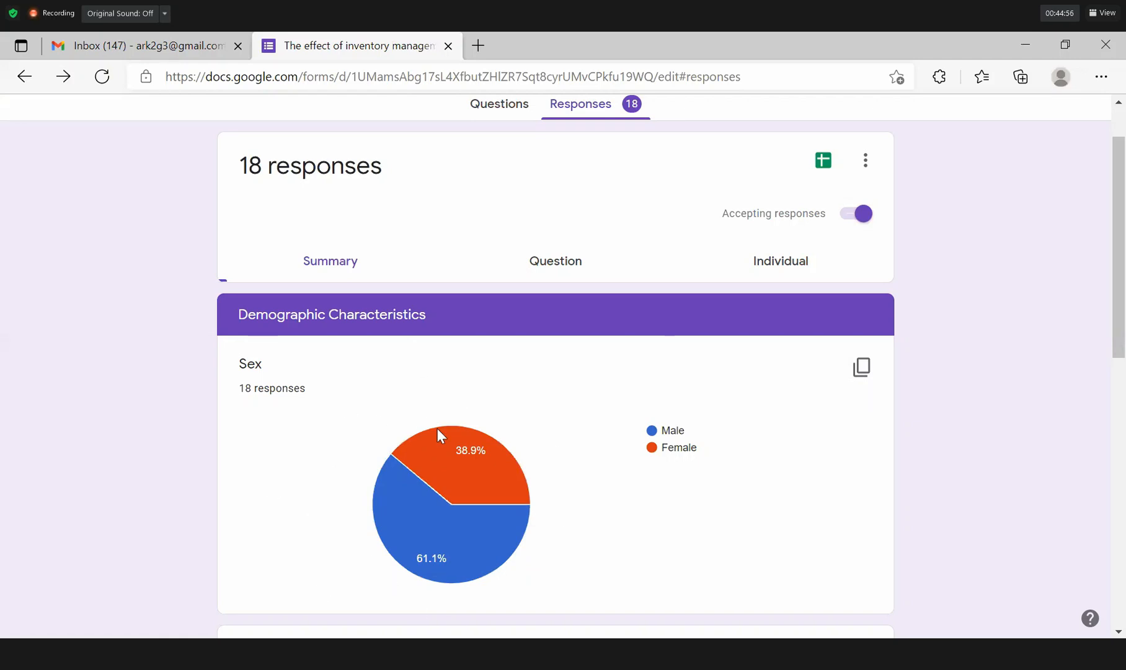
mouse_move(437, 434)
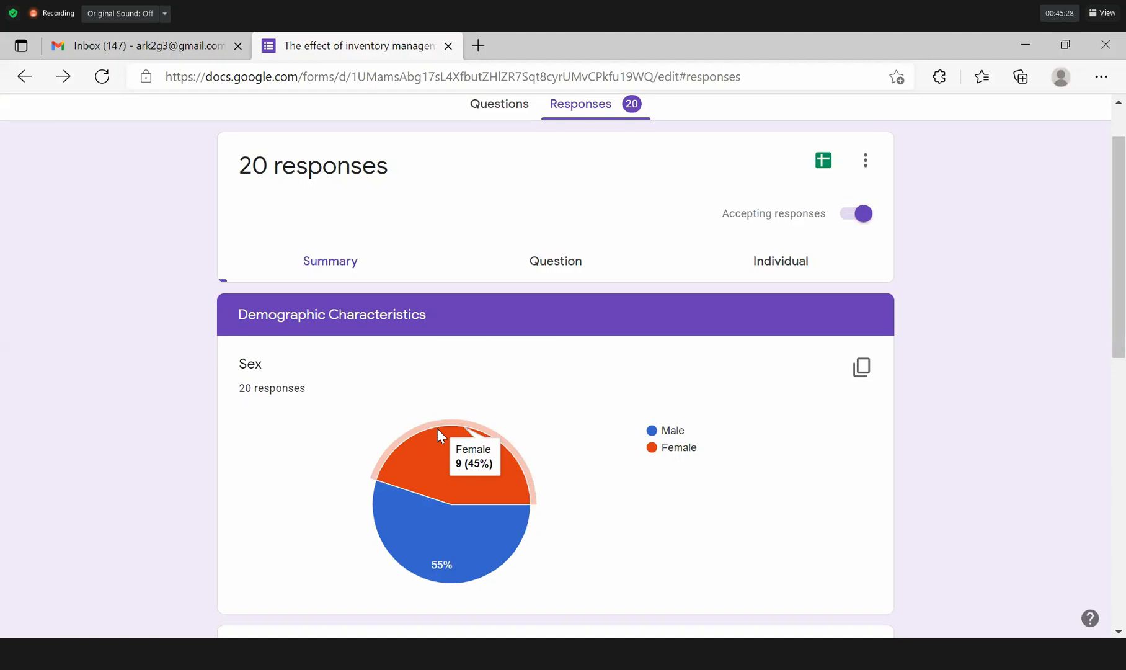
Copy the Sex pie chart, now 57.1% Male and 42.9% Female, using its Copy chart button.
click(866, 162)
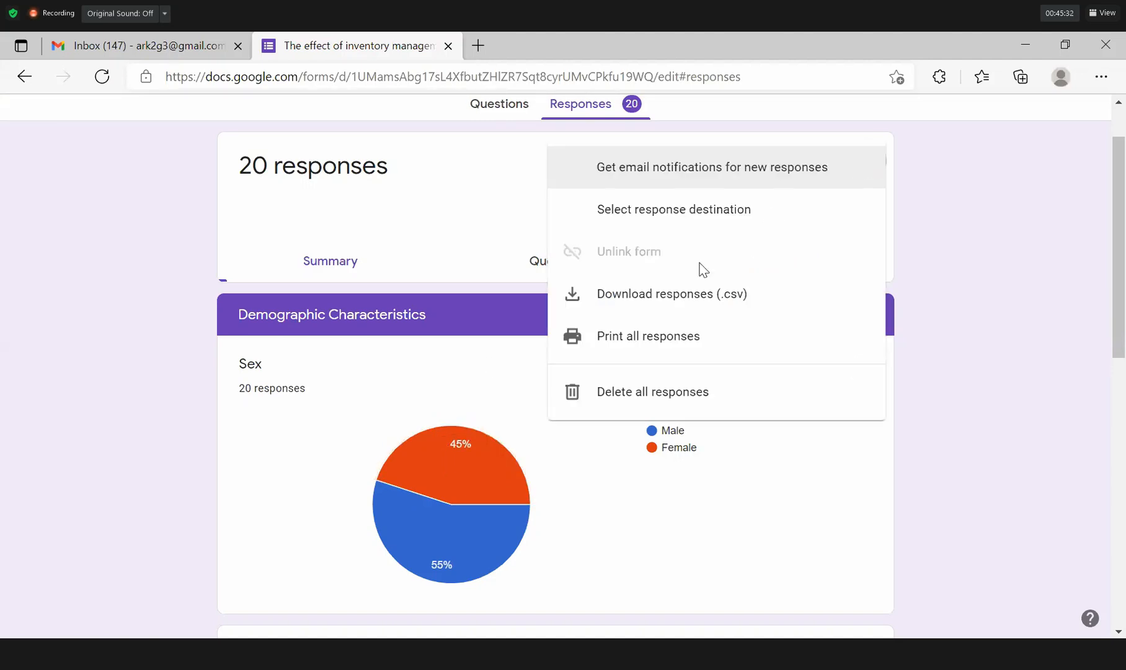
click(1014, 176)
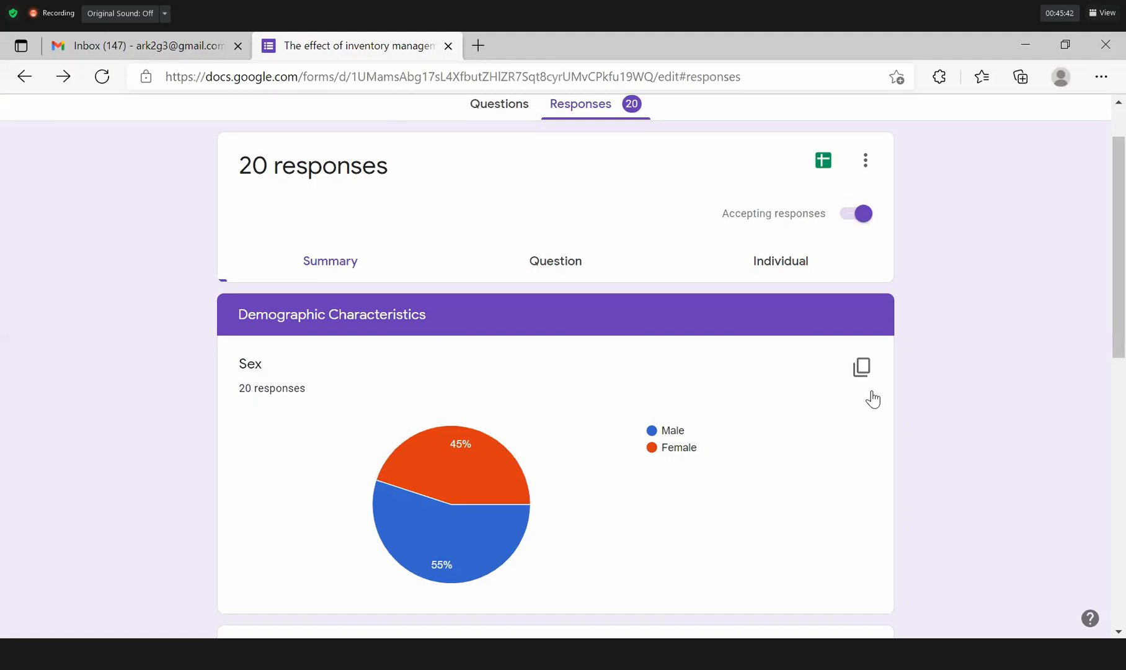
mouse_move(867, 370)
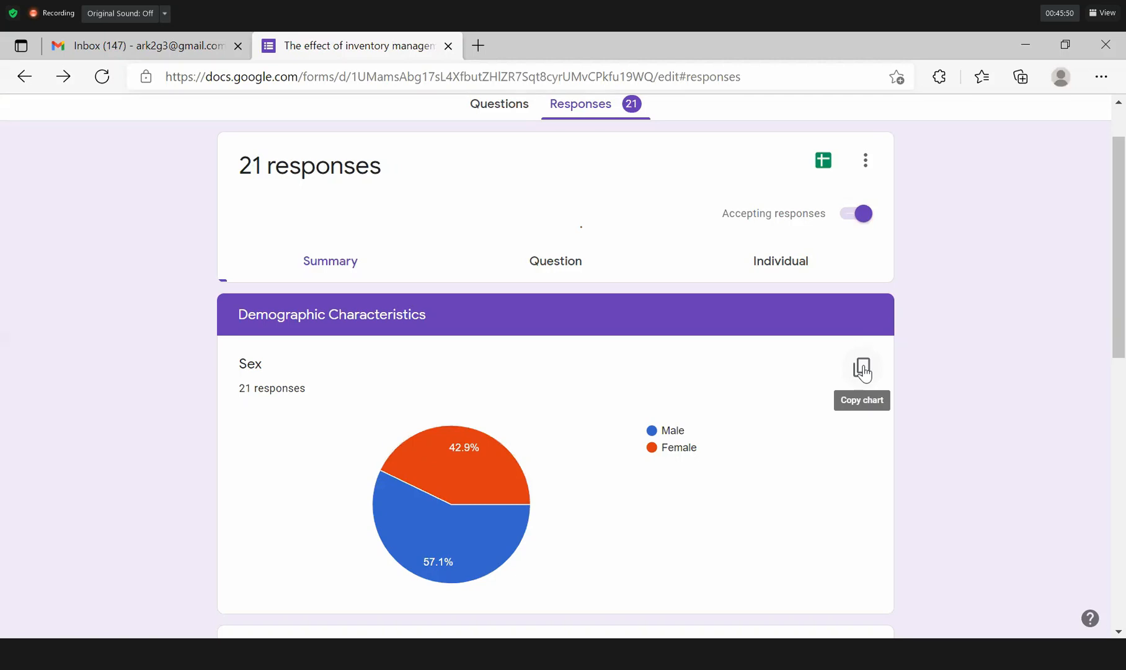
click(863, 370)
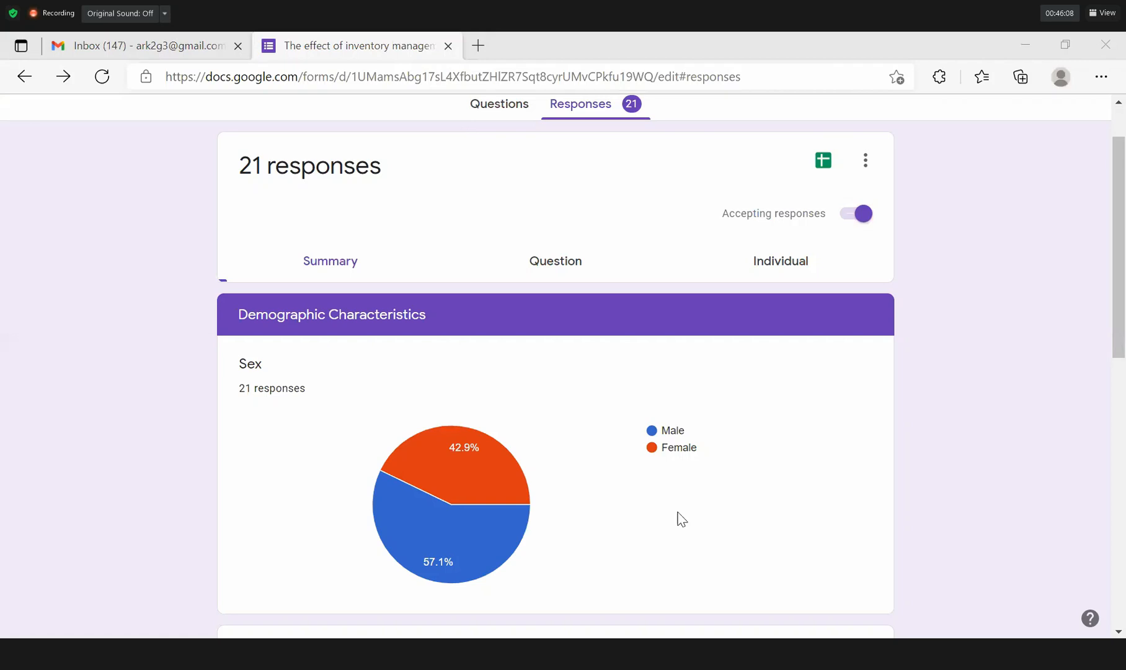
Paste the Sex pie chart into Word's Document4 on a new line below the table.
key(alt+Tab)
key(Up)
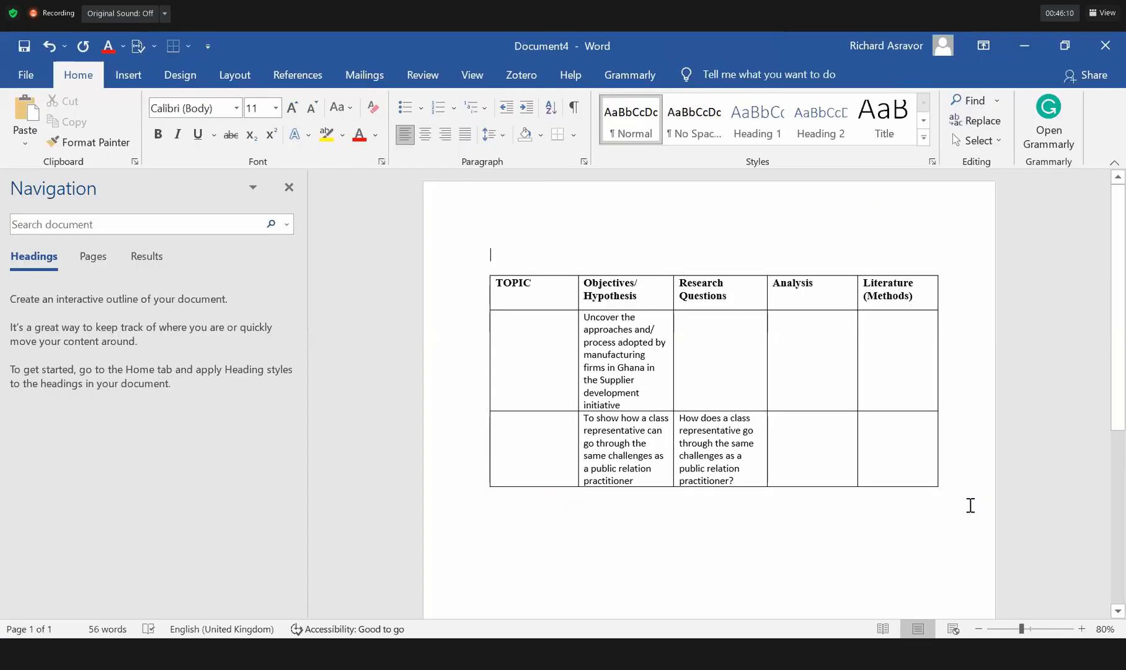
click(970, 505)
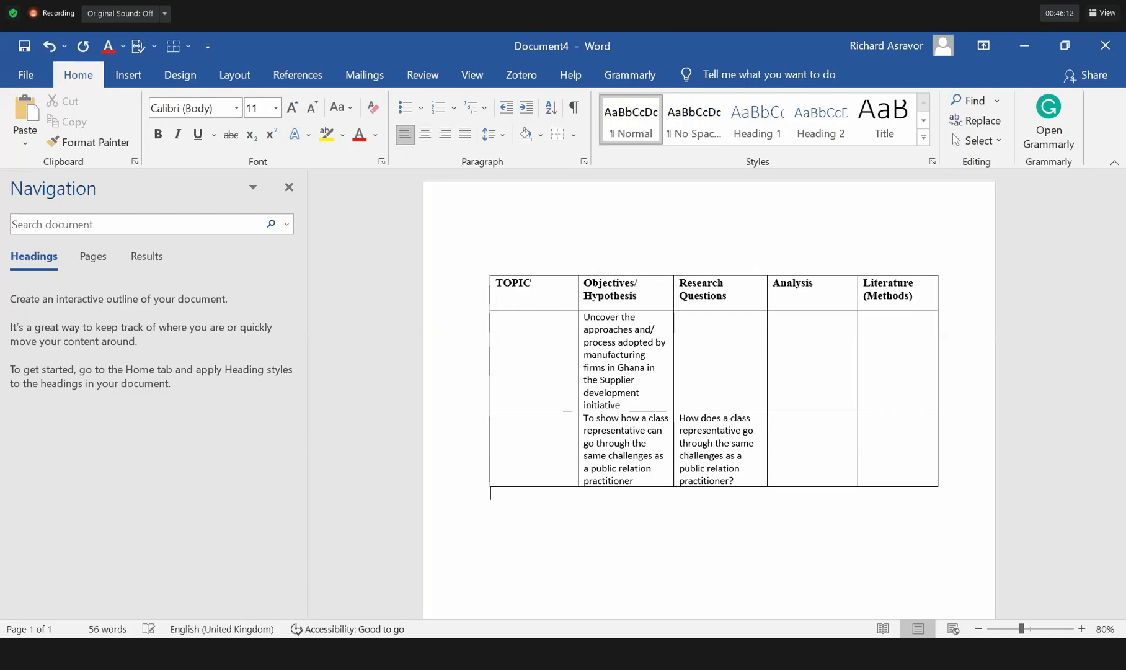
key(Return)
key(Return)
key(ctrl+v)
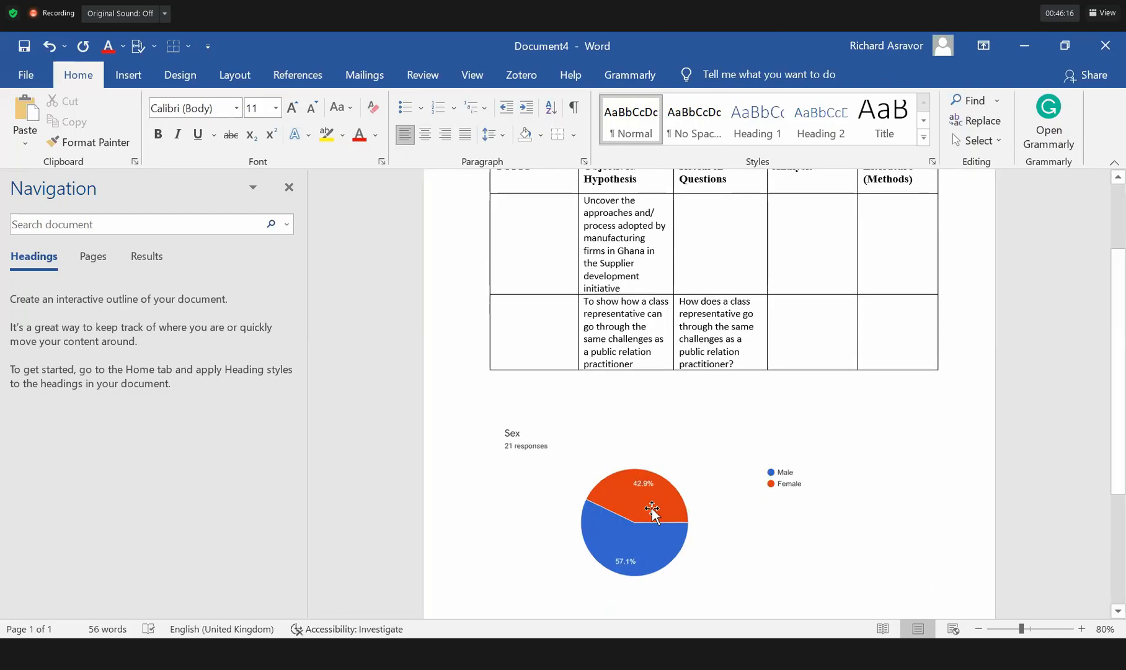
click(652, 511)
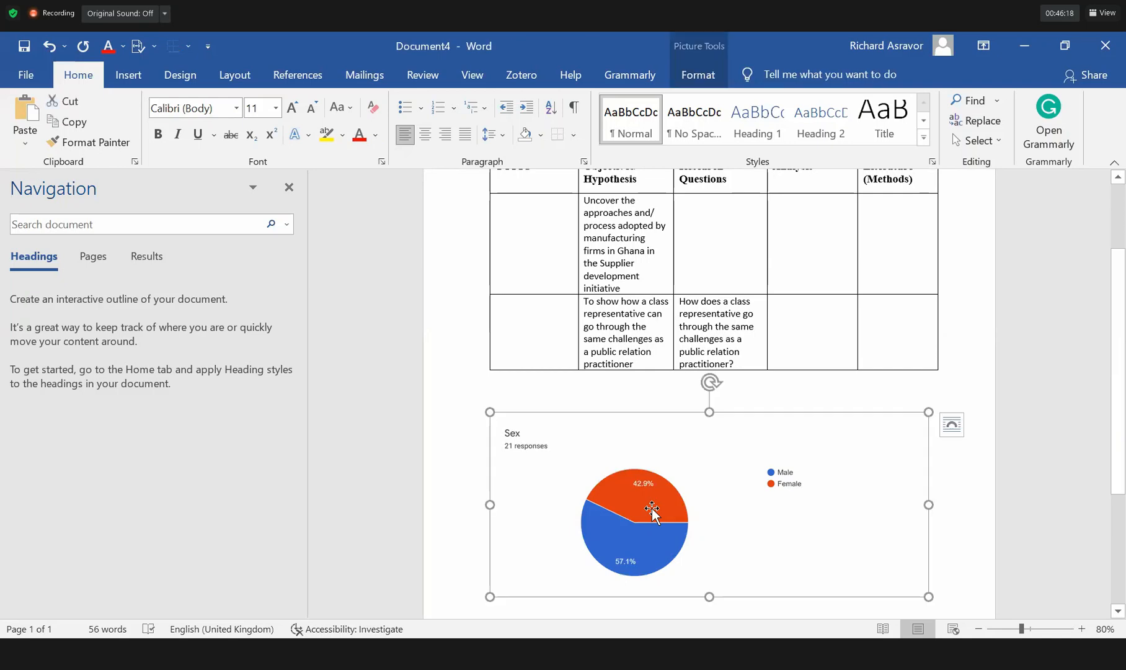
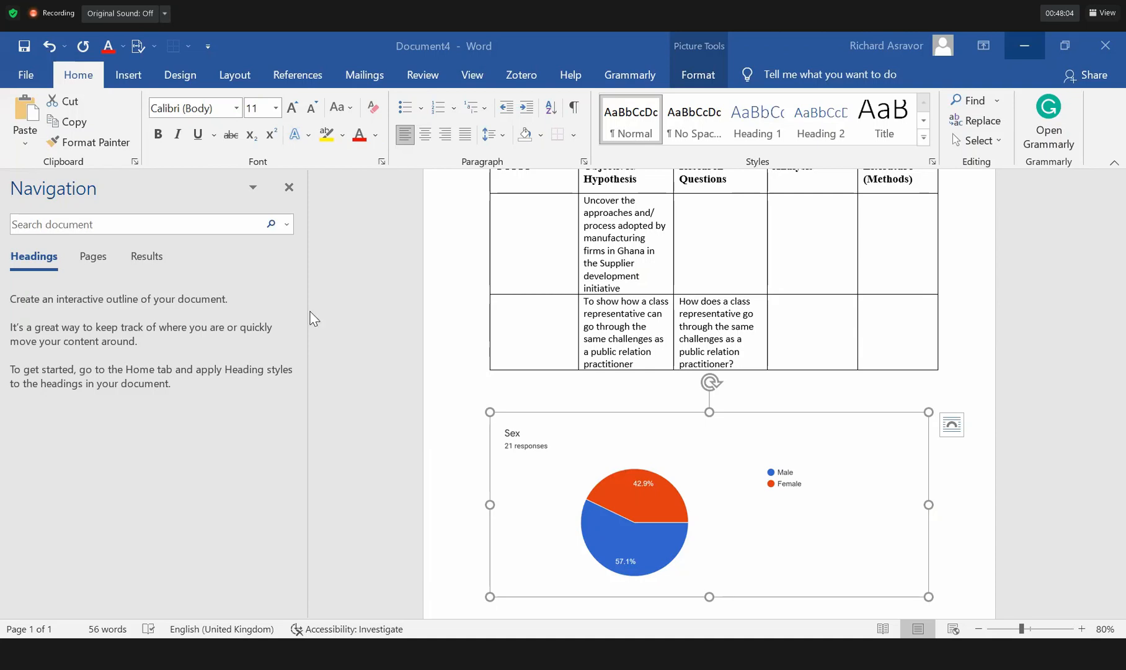
Minimize the Word window holding the Sex pie chart to reveal the 22-response summary.
click(1024, 45)
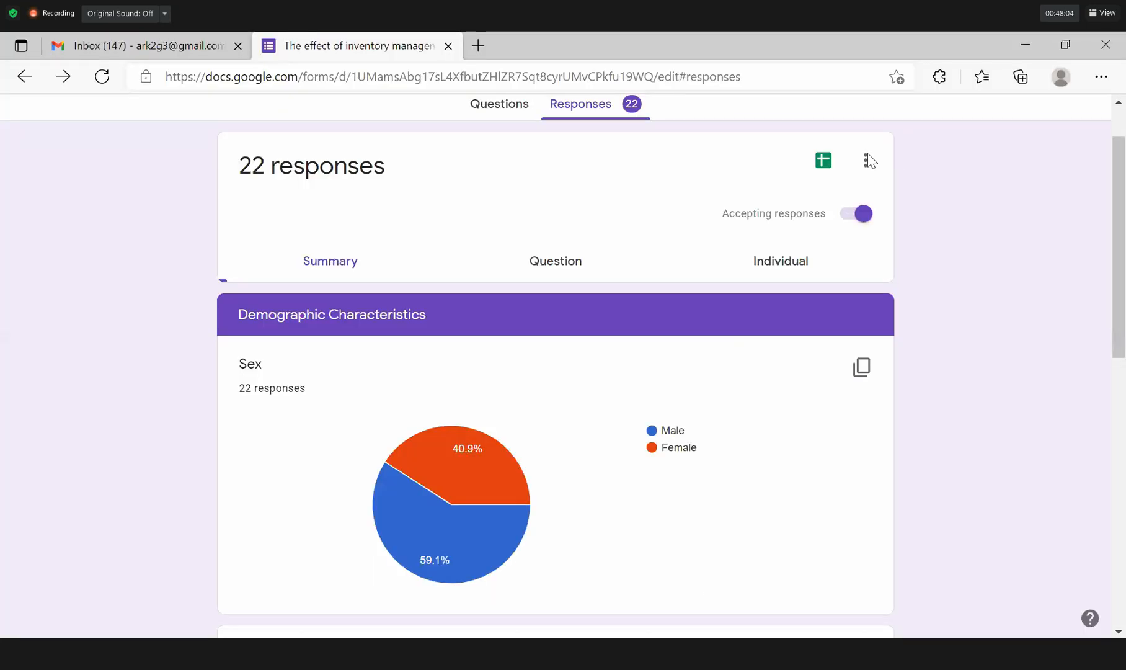
Send the 22 responses to a new spreadsheet, choosing 'Create a new spreadsheet'.
click(824, 163)
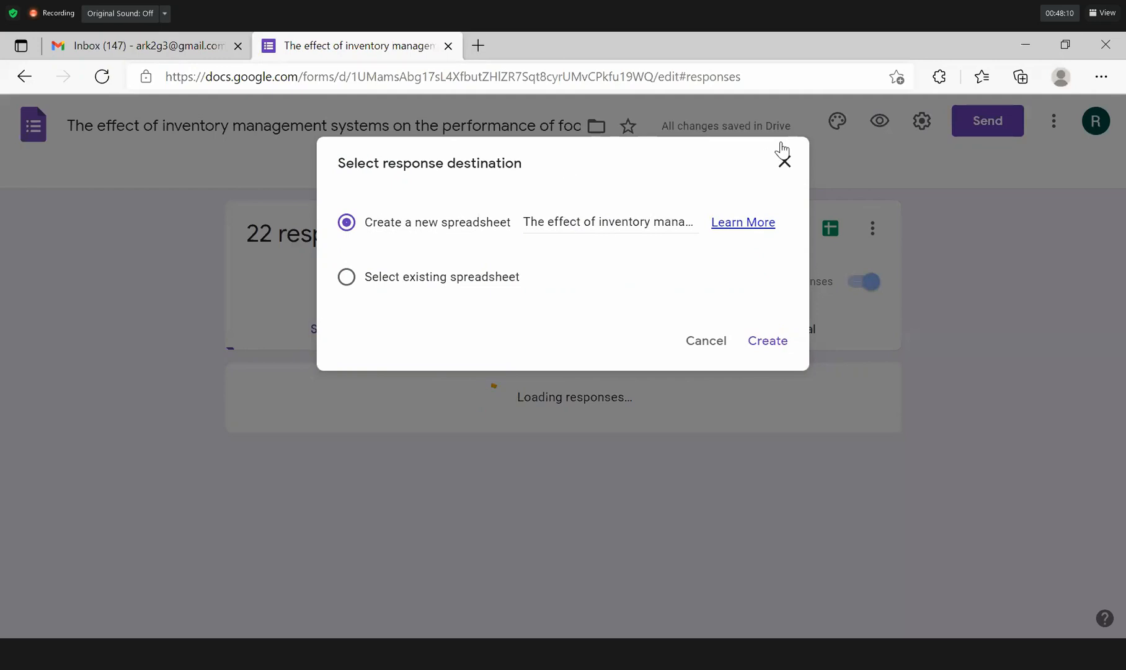
click(785, 162)
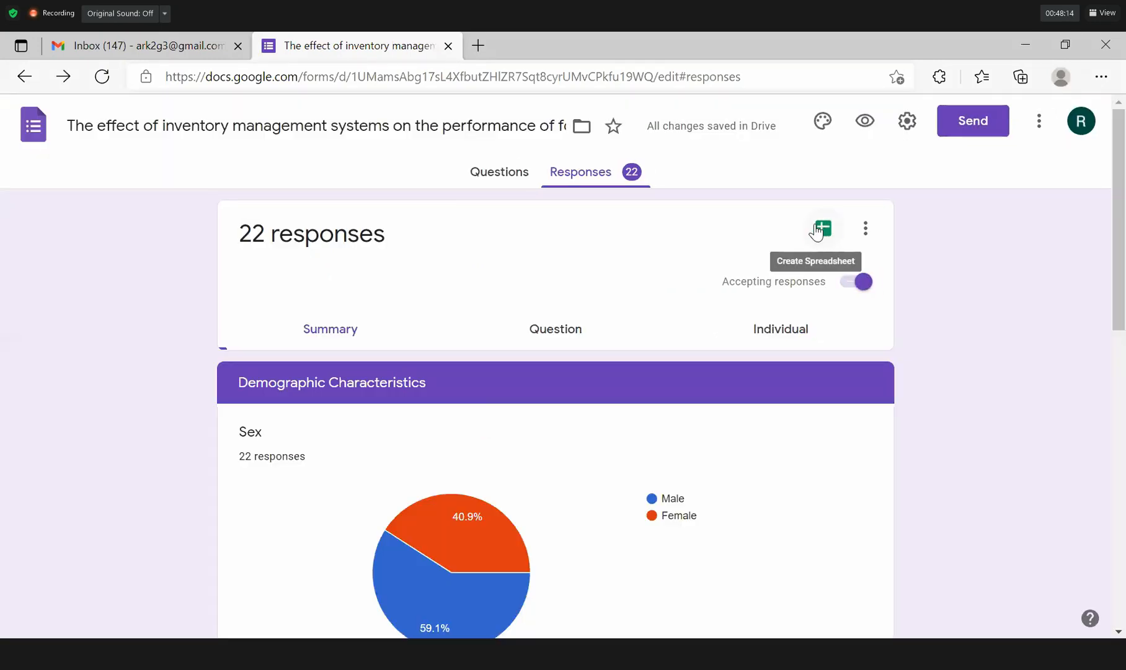
click(824, 231)
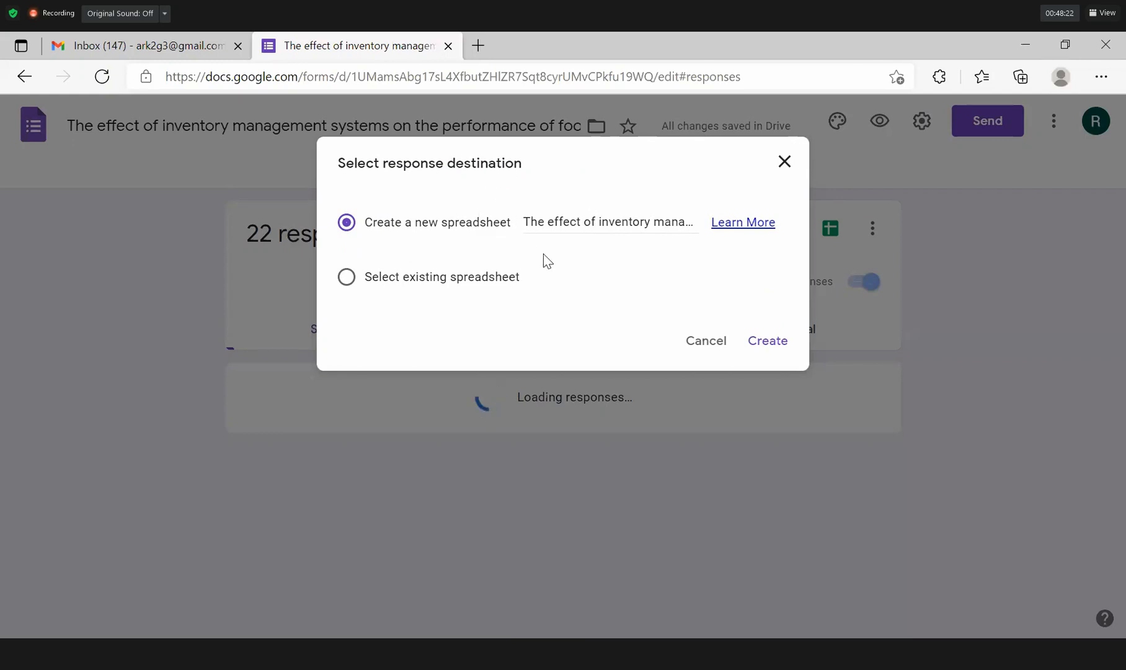
click(770, 342)
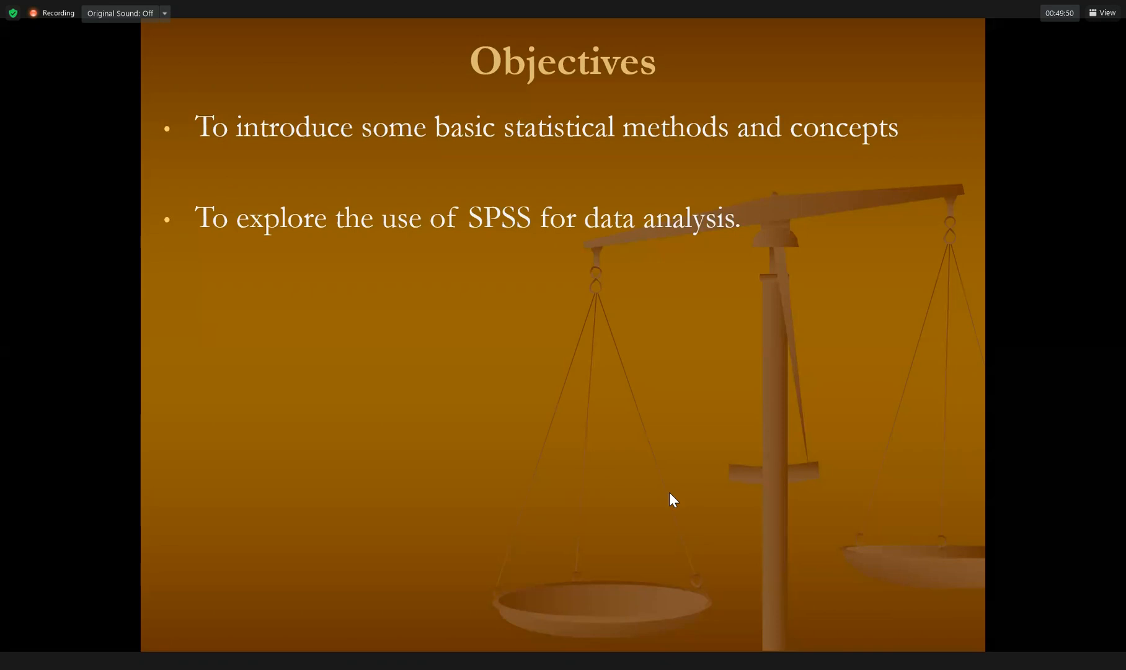
Return to the Form Responses 1 sheet and view the File > Download formats without exporting.
key(alt+Tab)
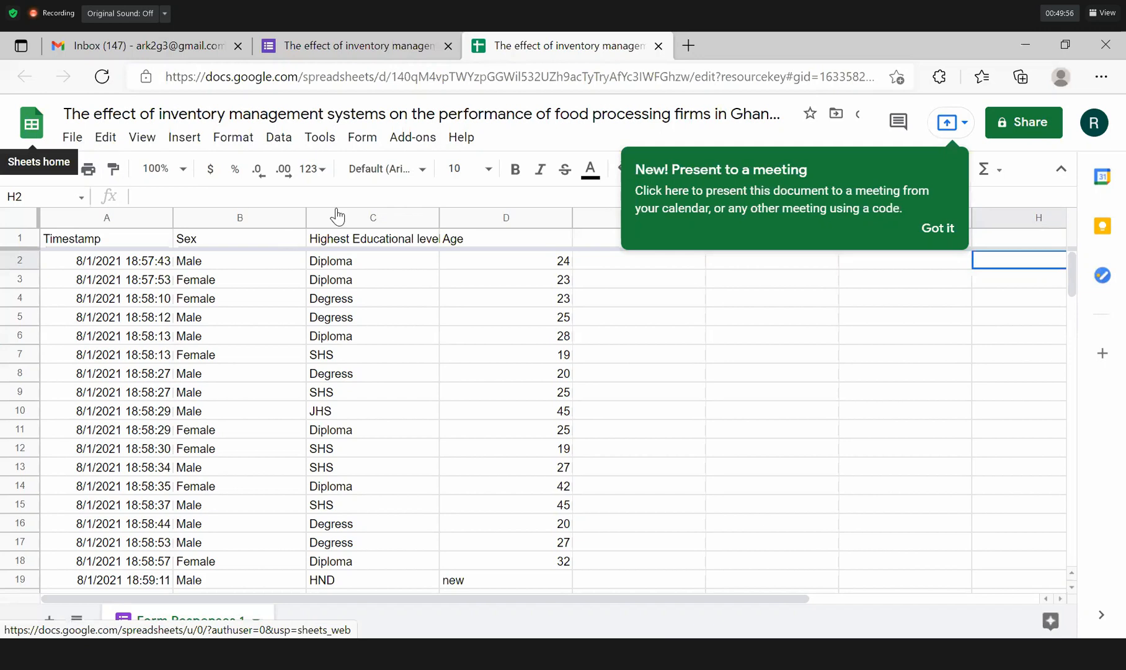
click(72, 137)
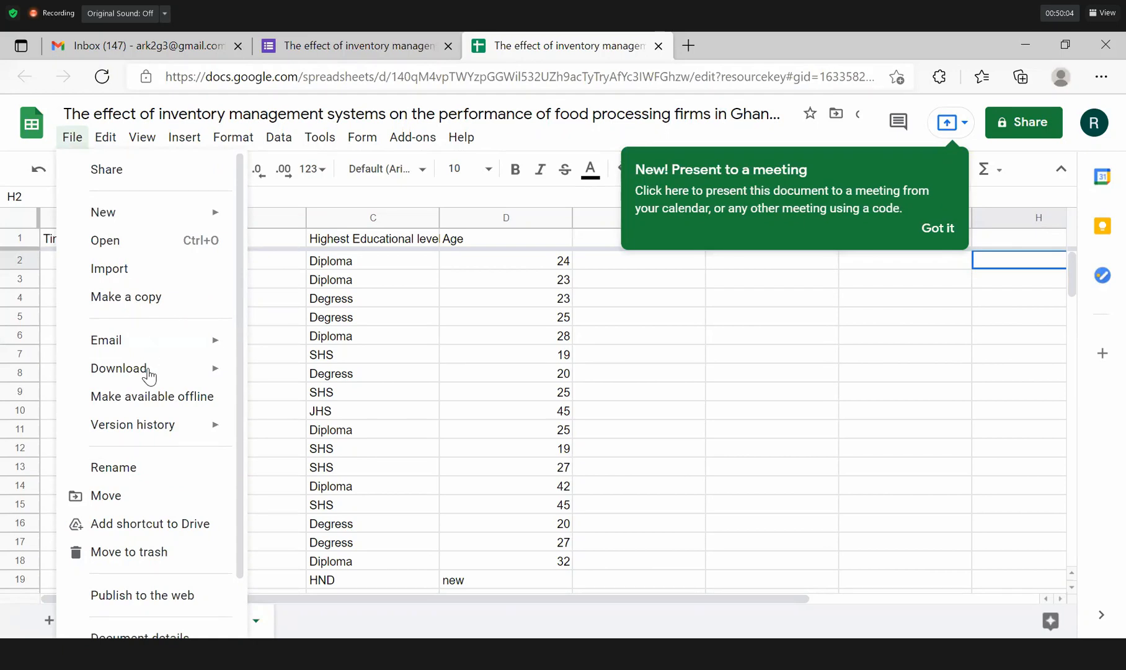
mouse_move(147, 375)
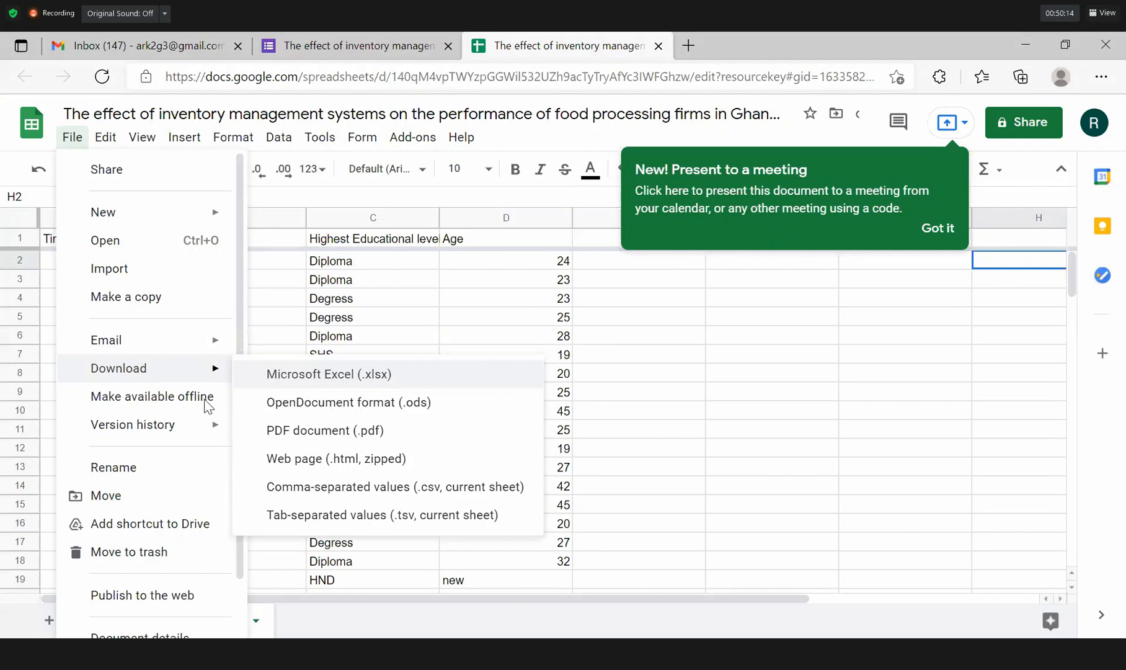
click(248, 310)
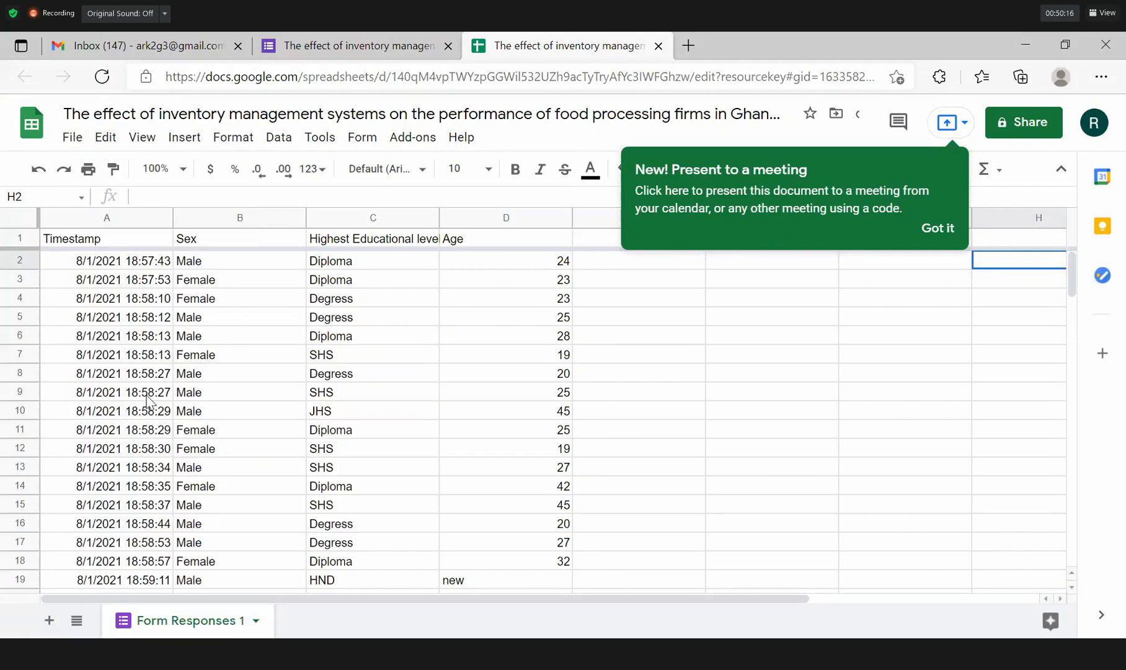
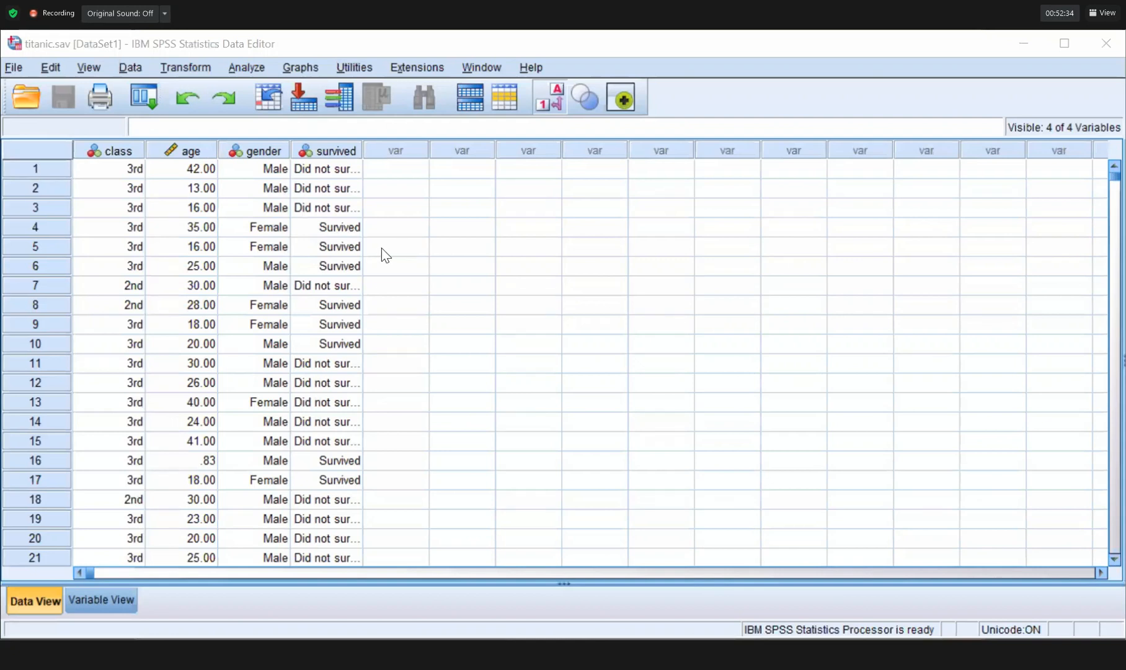
From an empty cell in the titanic grid, create a new blank dataset with Ctrl+N.
click(423, 250)
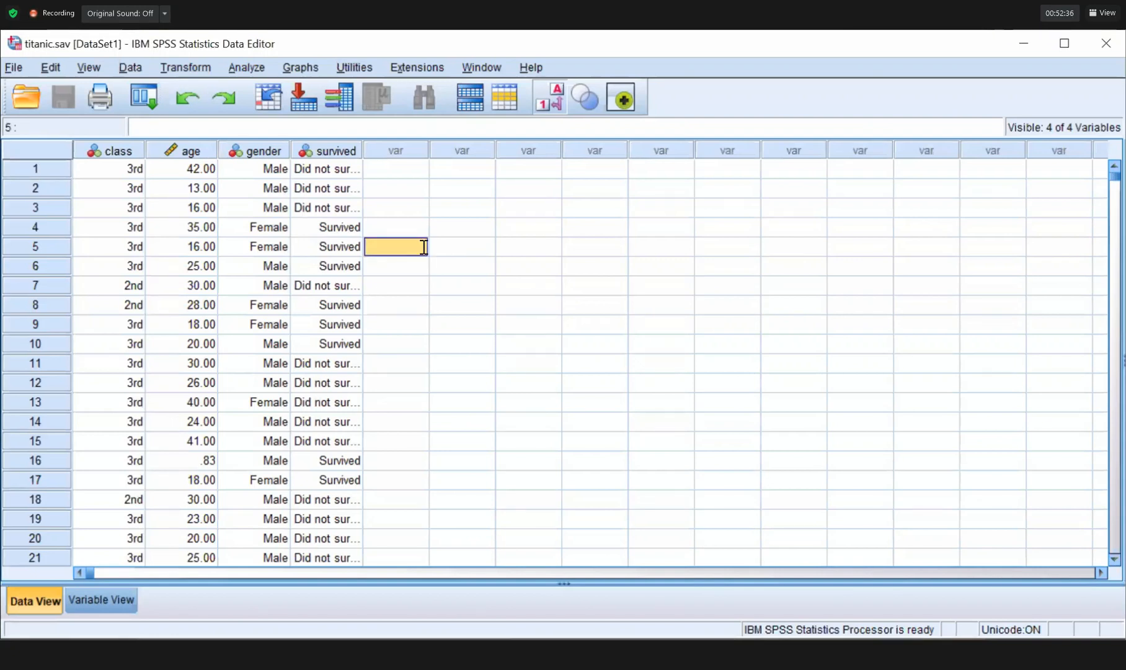
key(ctrl+n)
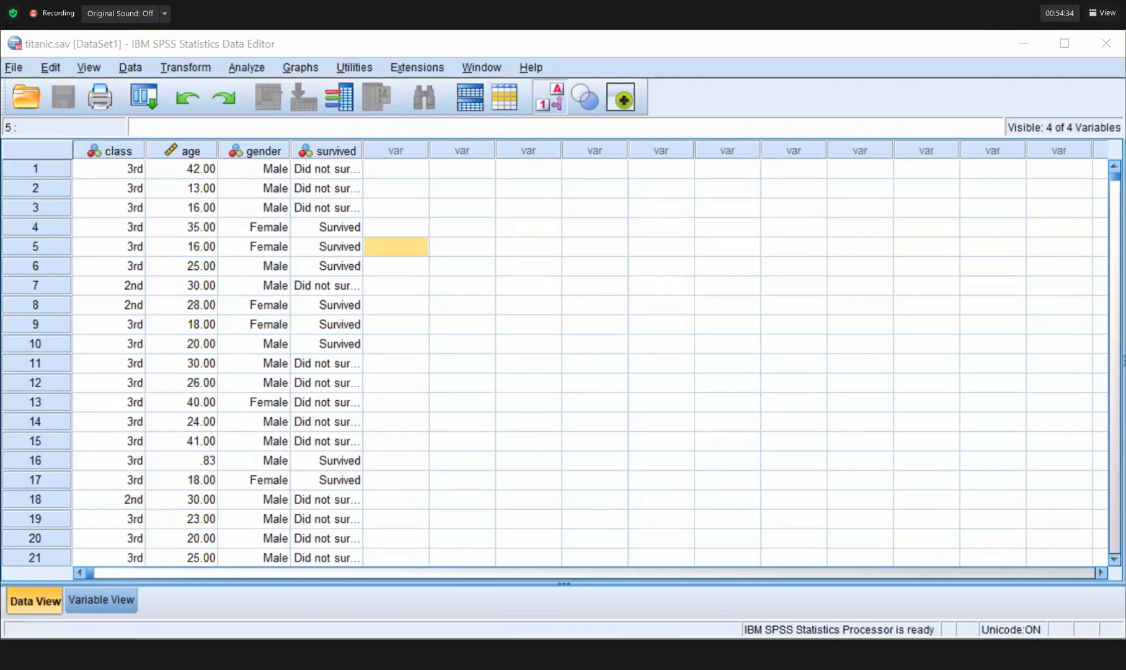
key(super)
Dismiss the Start menu and the Variable Type dialog, then bring the Untitled2 window forward.
key(Escape)
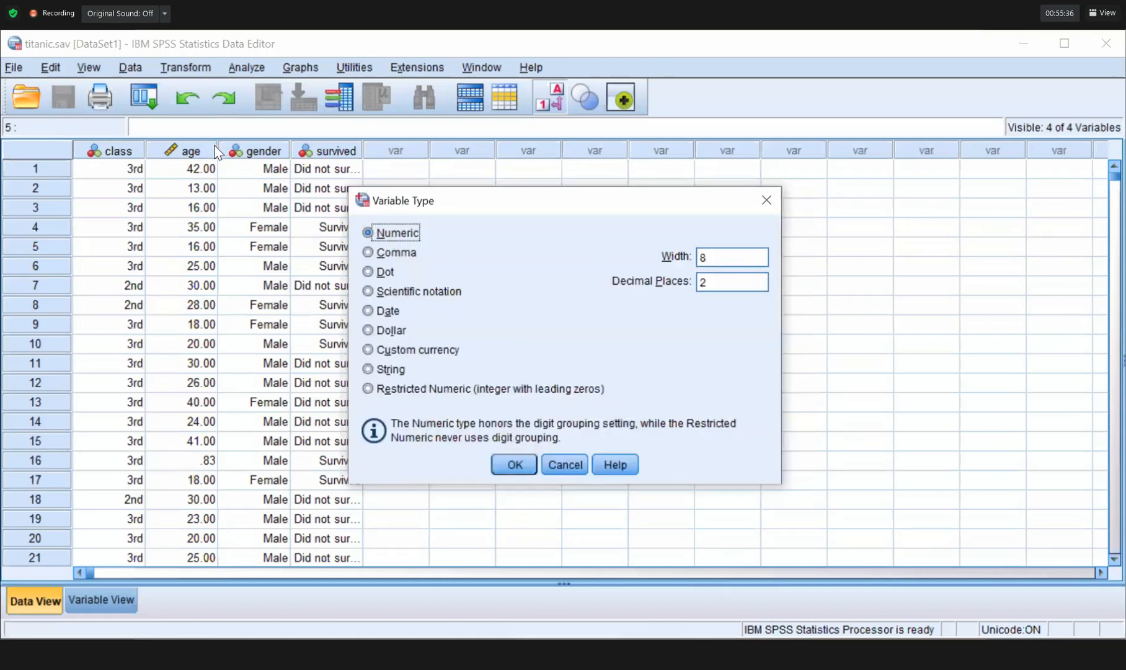
key(Escape)
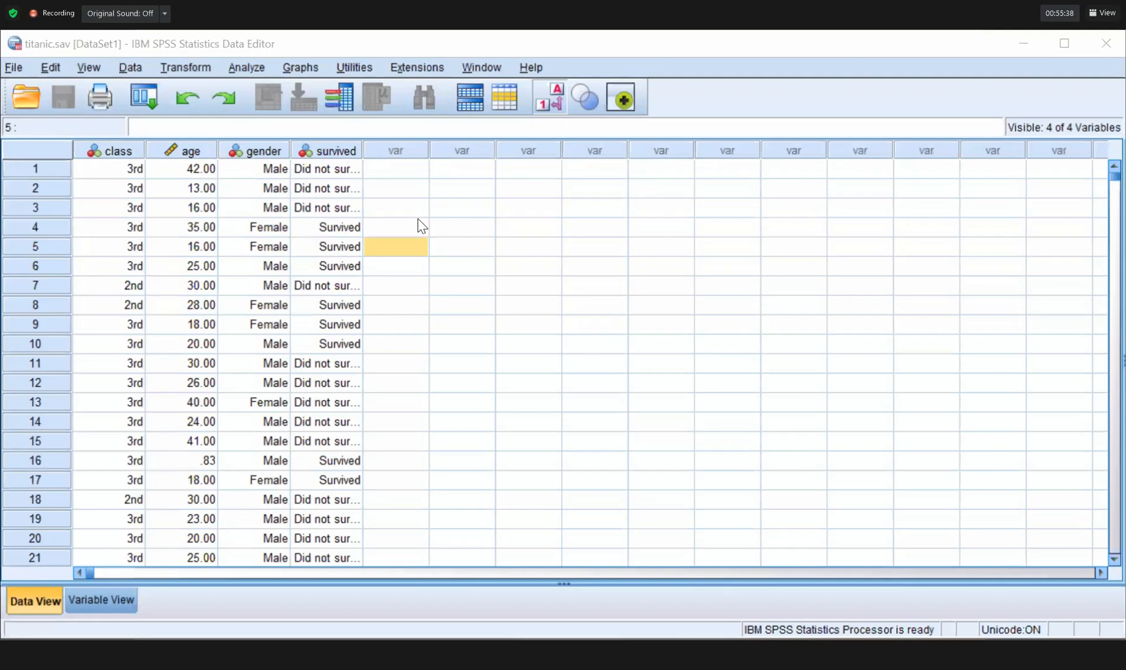
key(alt+Tab)
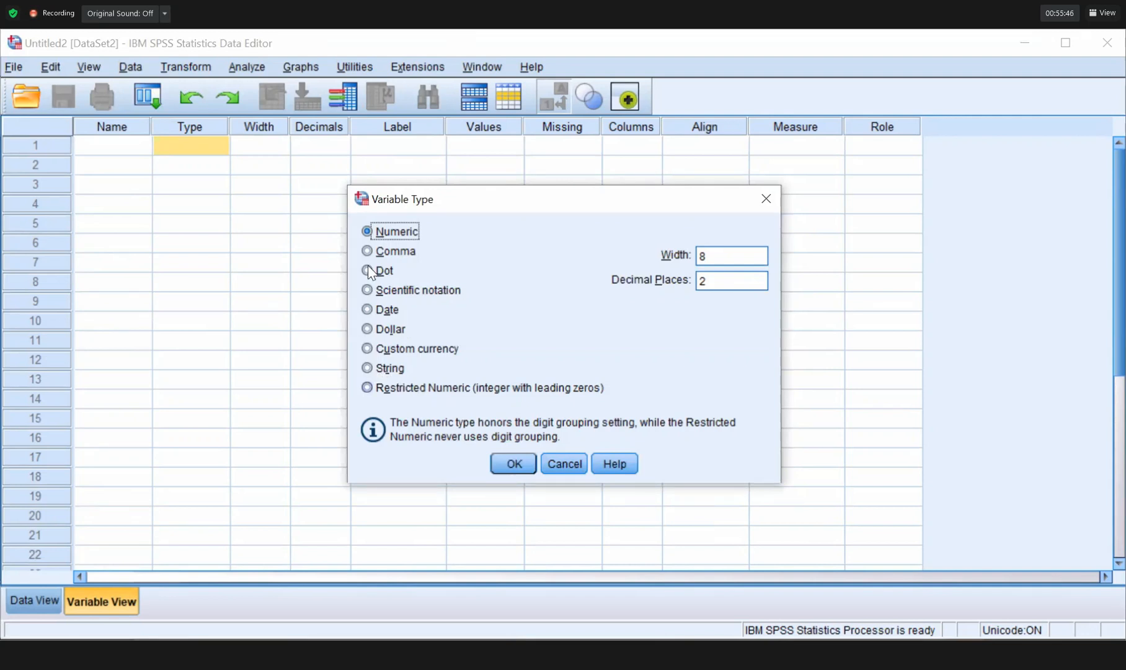
Try String and then Numeric for row 1's variable type, closing the dialog without setting a type.
click(368, 368)
click(388, 234)
click(766, 200)
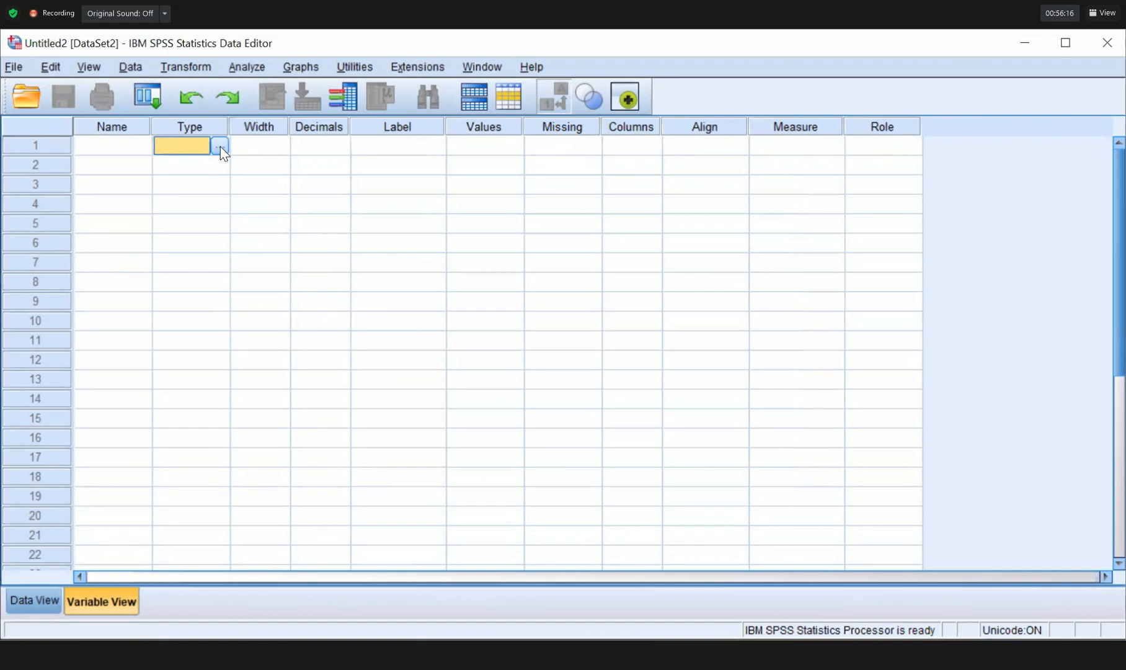
click(220, 147)
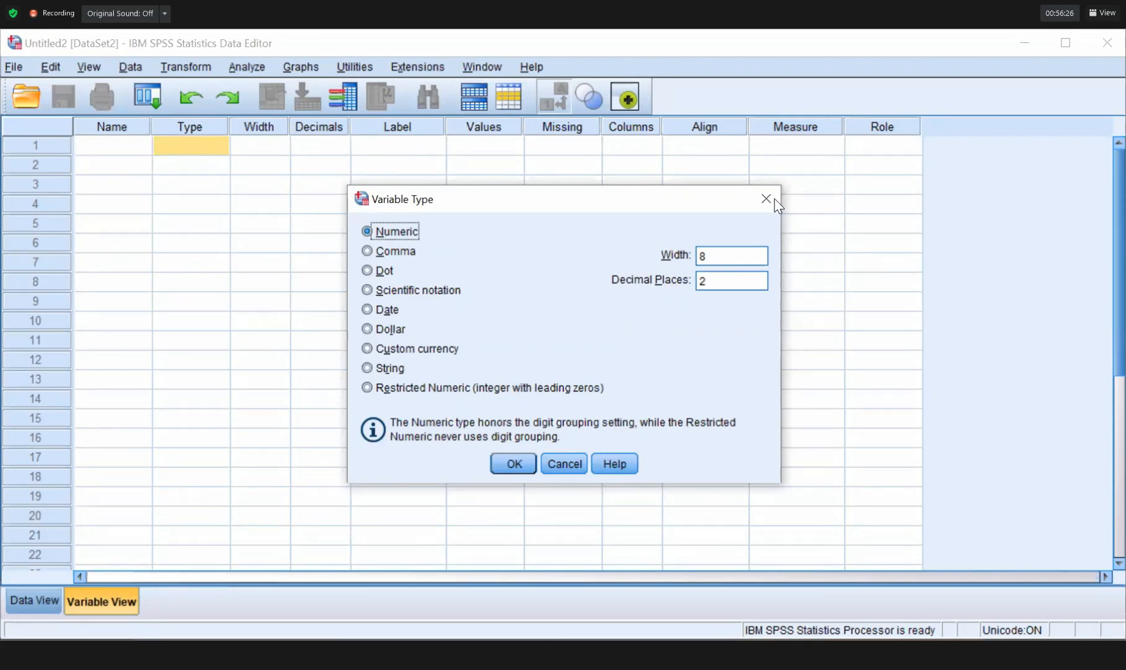
key(Escape)
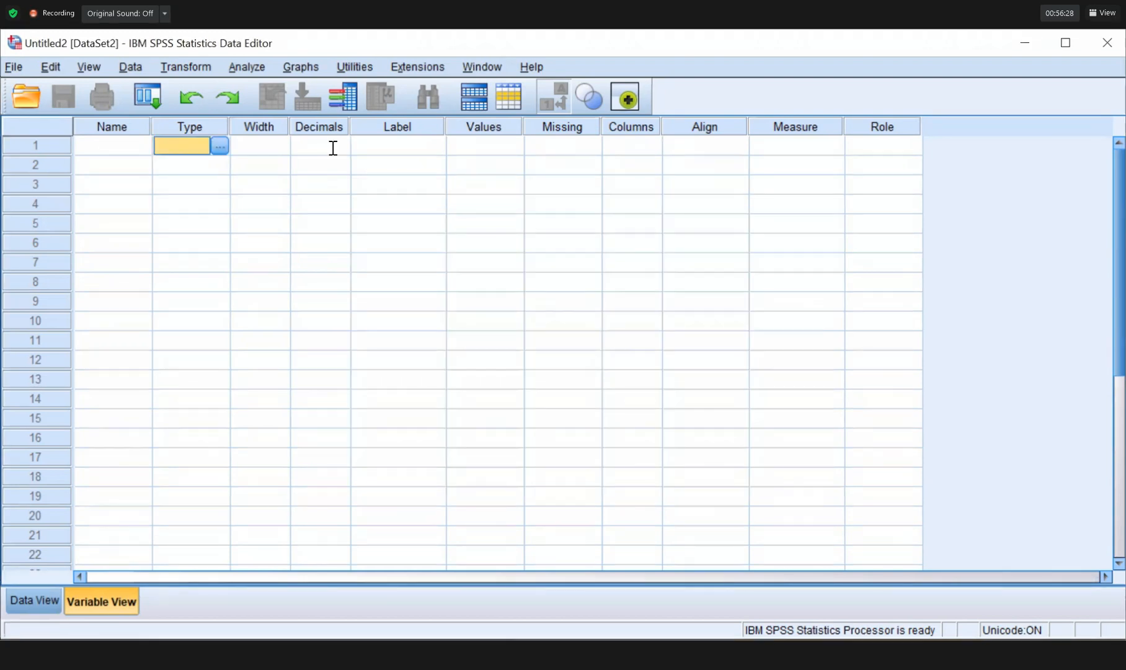
click(333, 148)
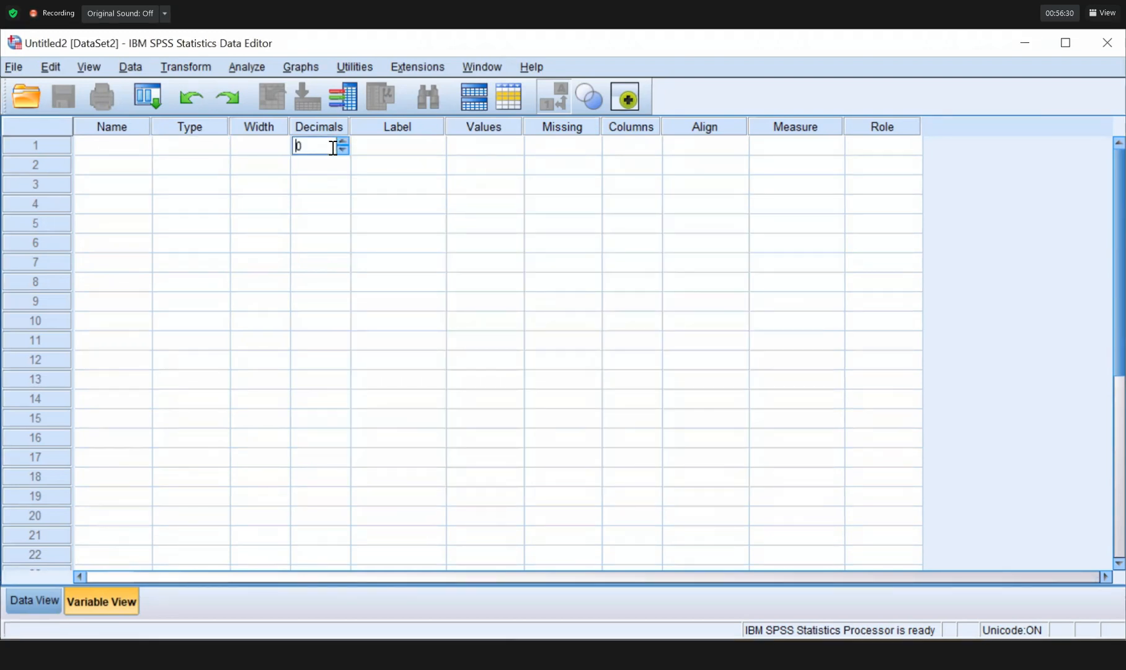
click(382, 145)
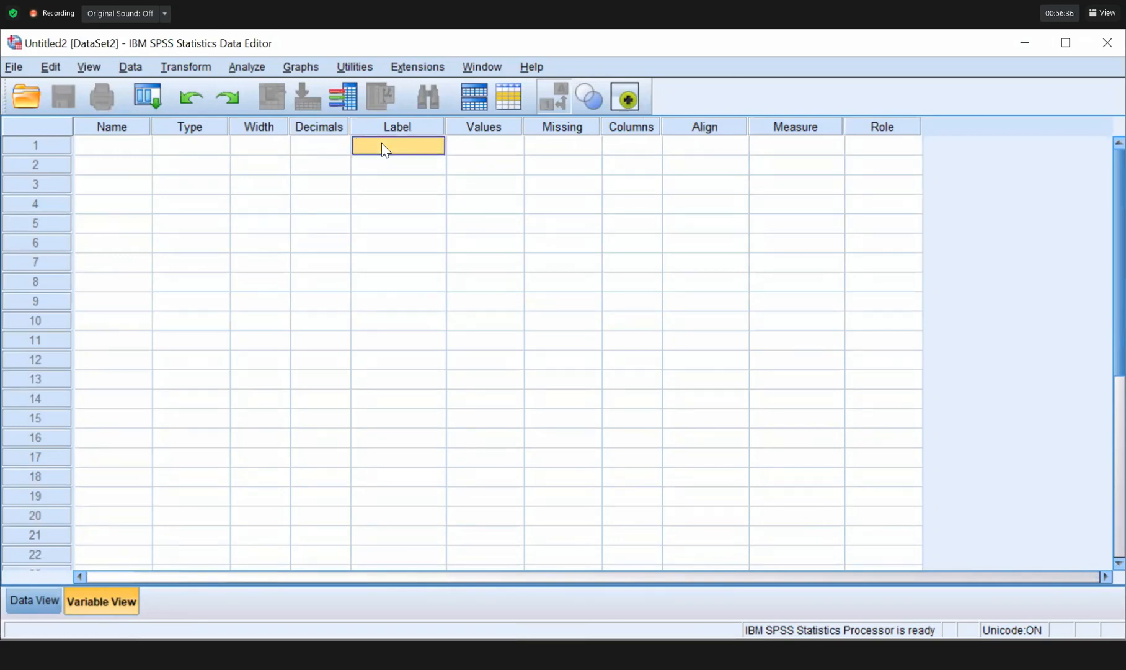
click(488, 151)
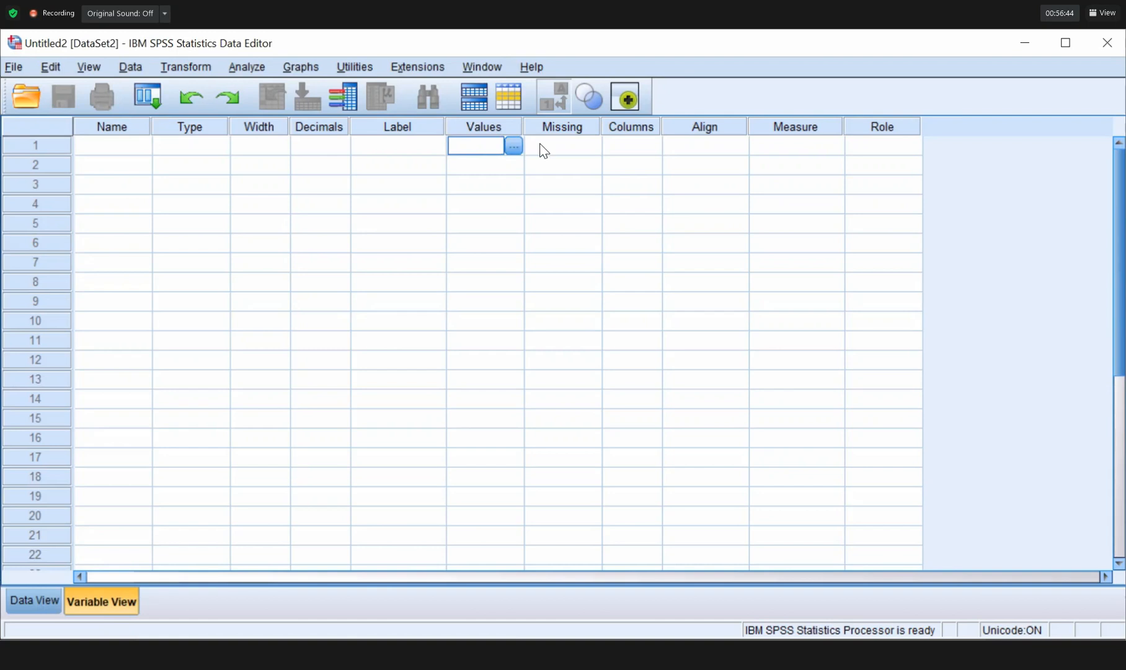
click(571, 148)
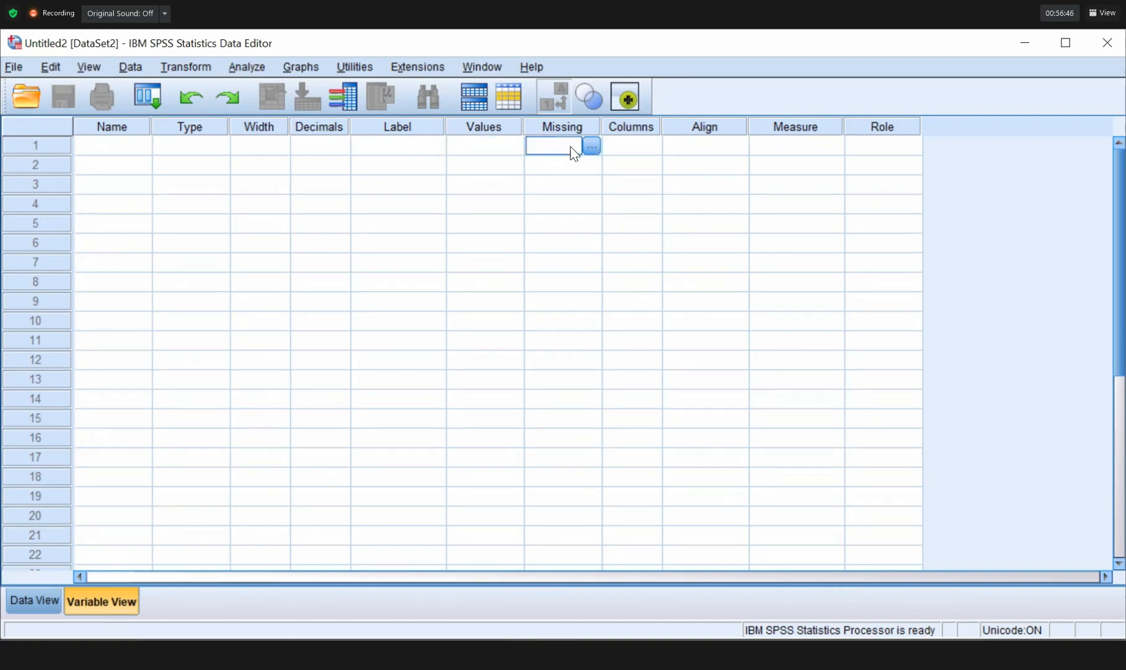
click(625, 146)
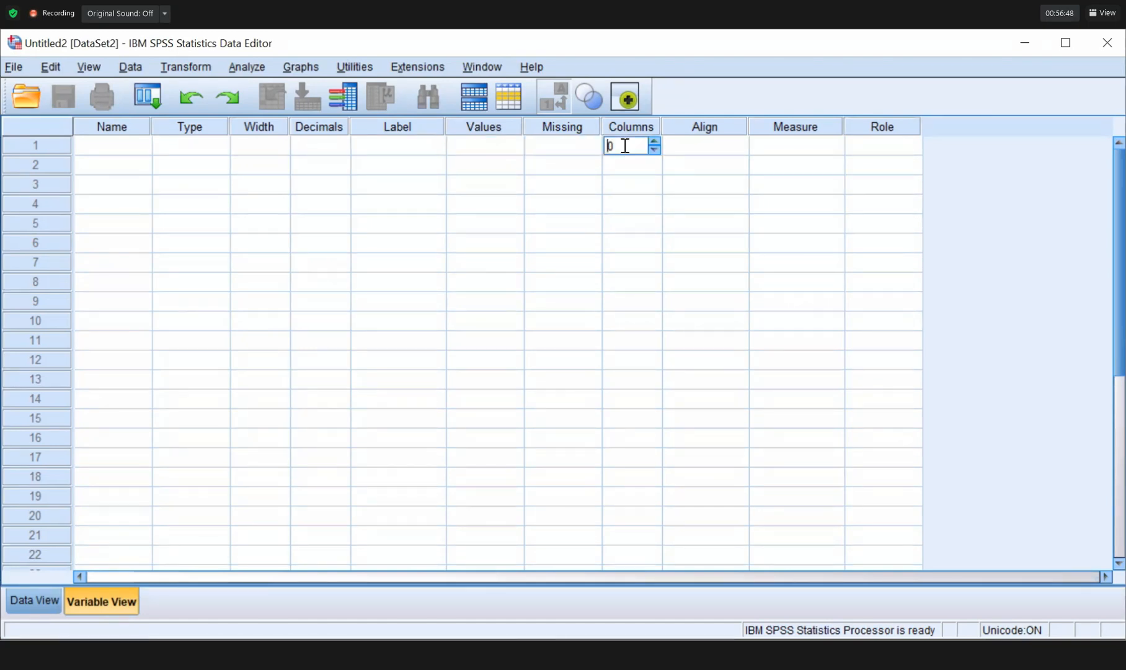
click(702, 152)
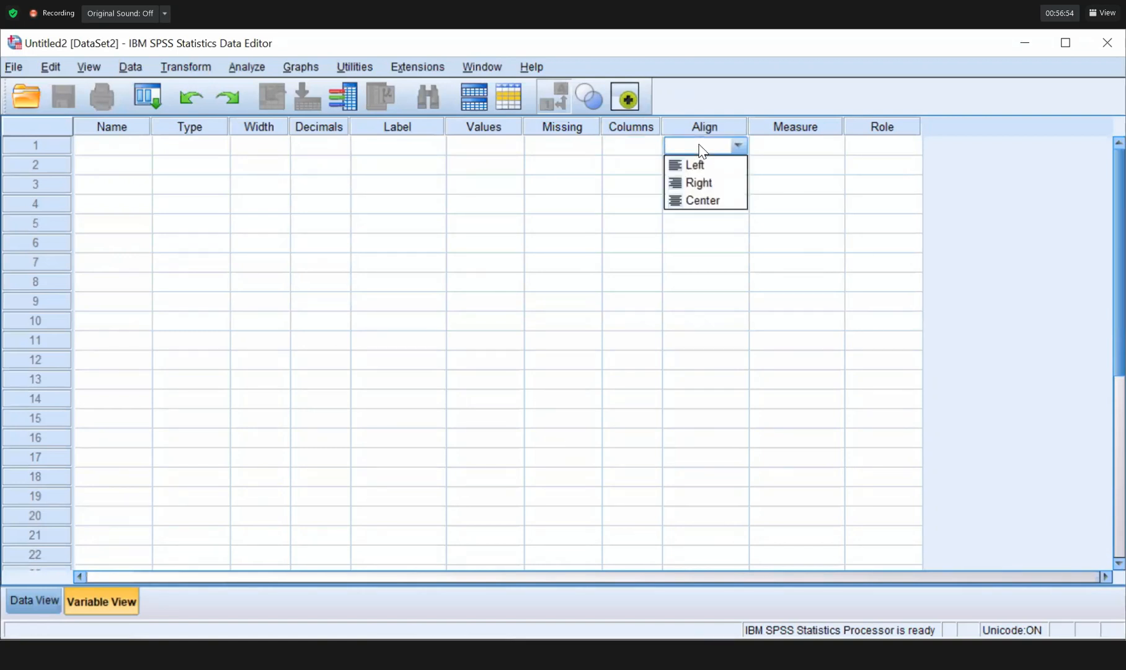
click(786, 147)
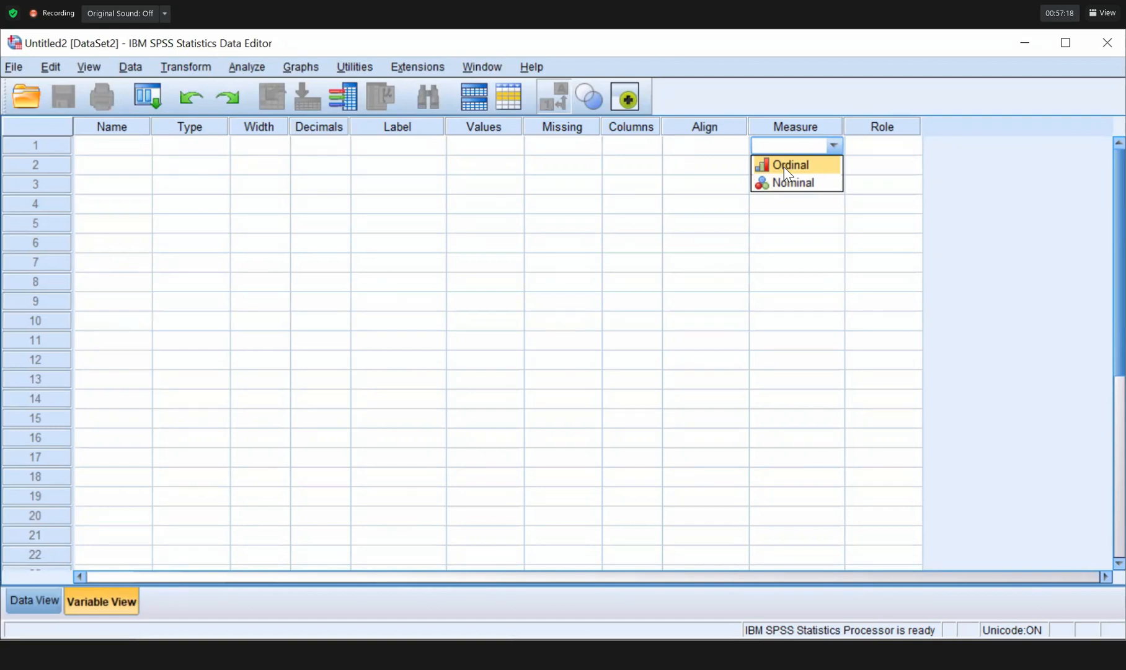
click(886, 148)
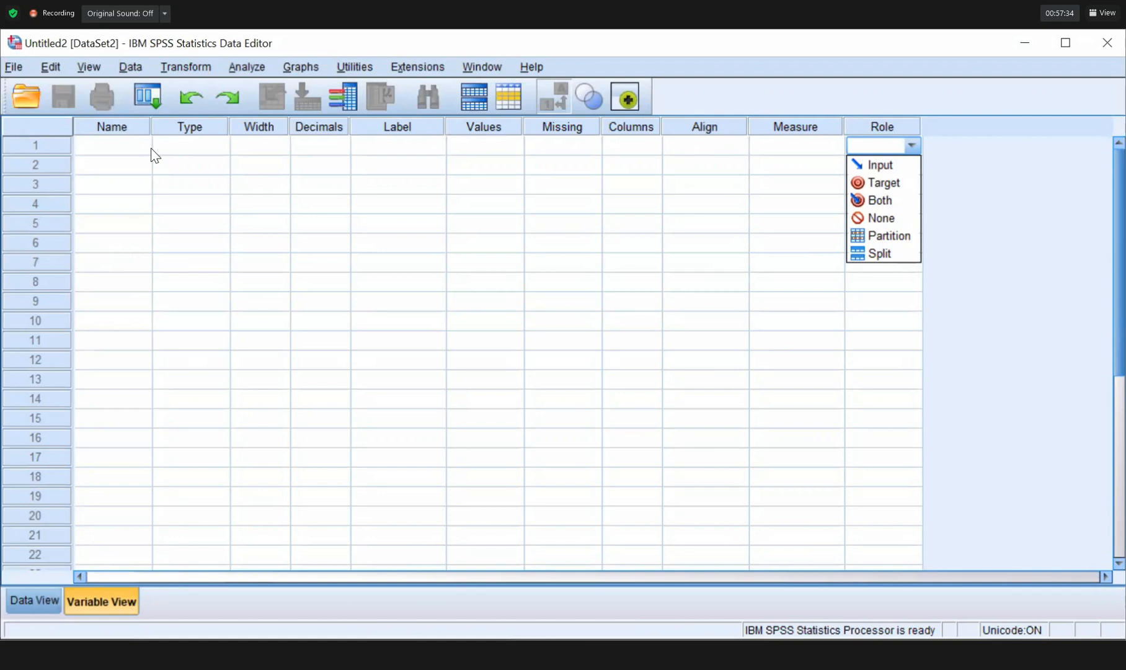
click(127, 148)
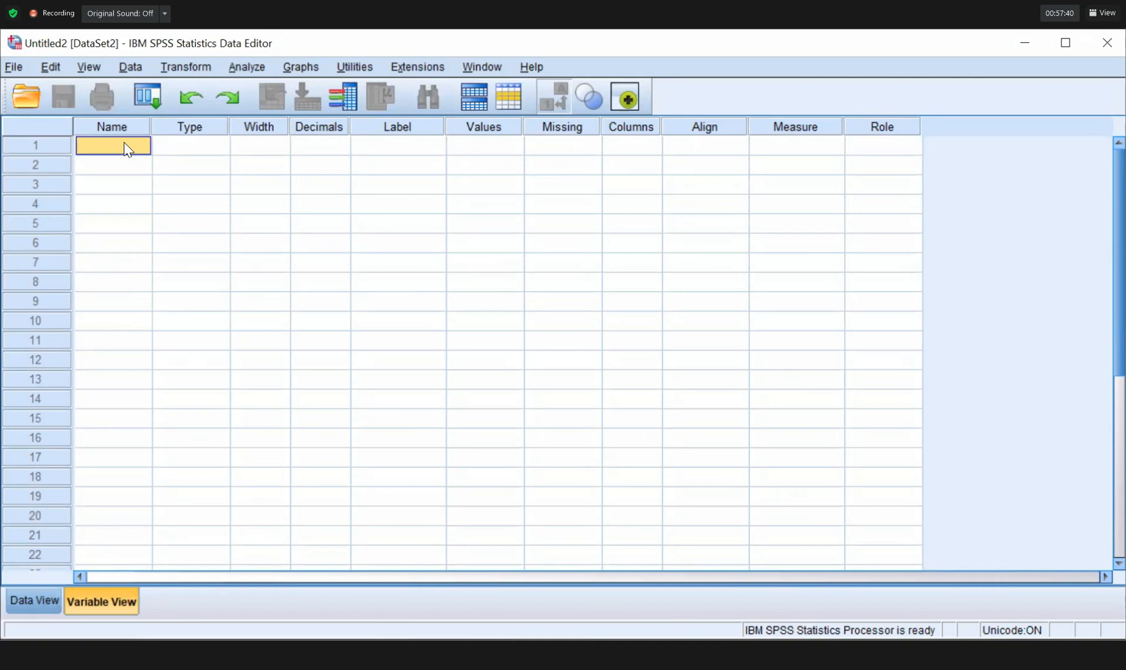
Try naming the first variable '1Sex' and dismiss the illegal first-character warning.
text(Sex)
key(BackSpace)
key(BackSpace)
key(BackSpace)
text(1Sex)
key(Return)
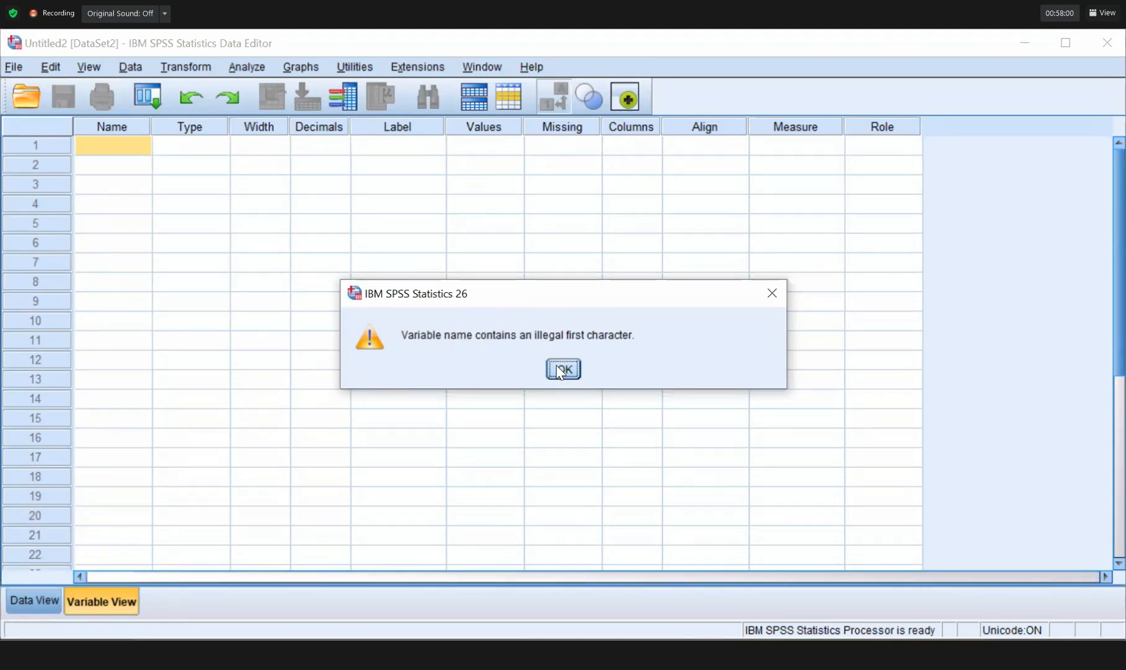
key(Return)
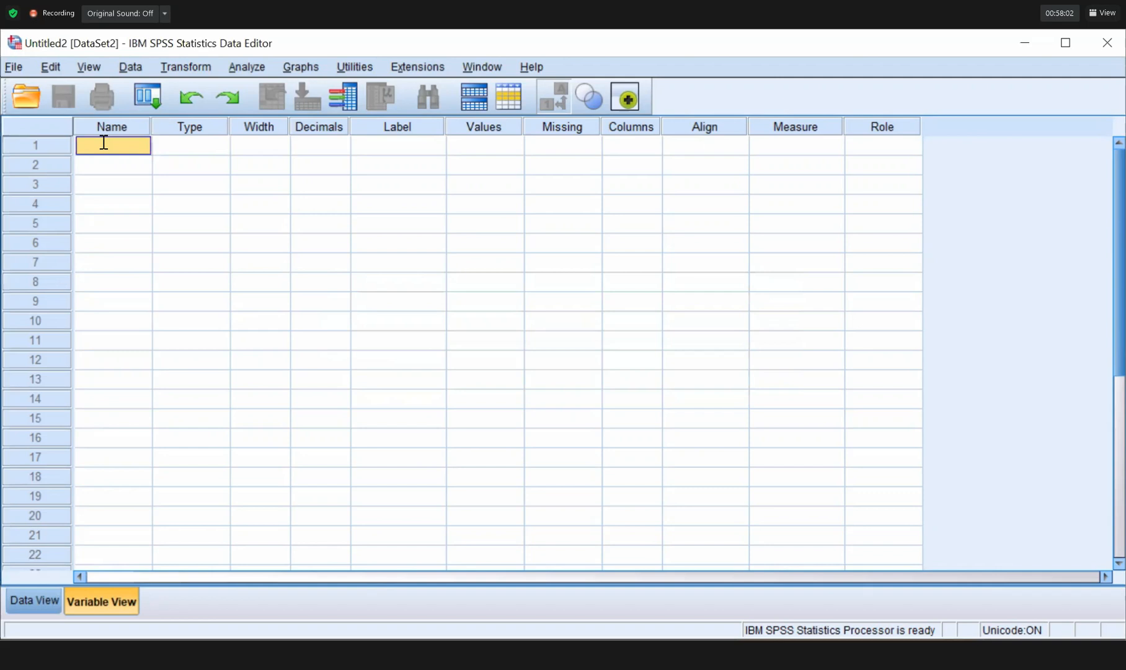
Re-enter the row 1 name as Sex, keeping Numeric with width 8 and 2 decimals.
click(104, 143)
text(Sex)
key(Return)
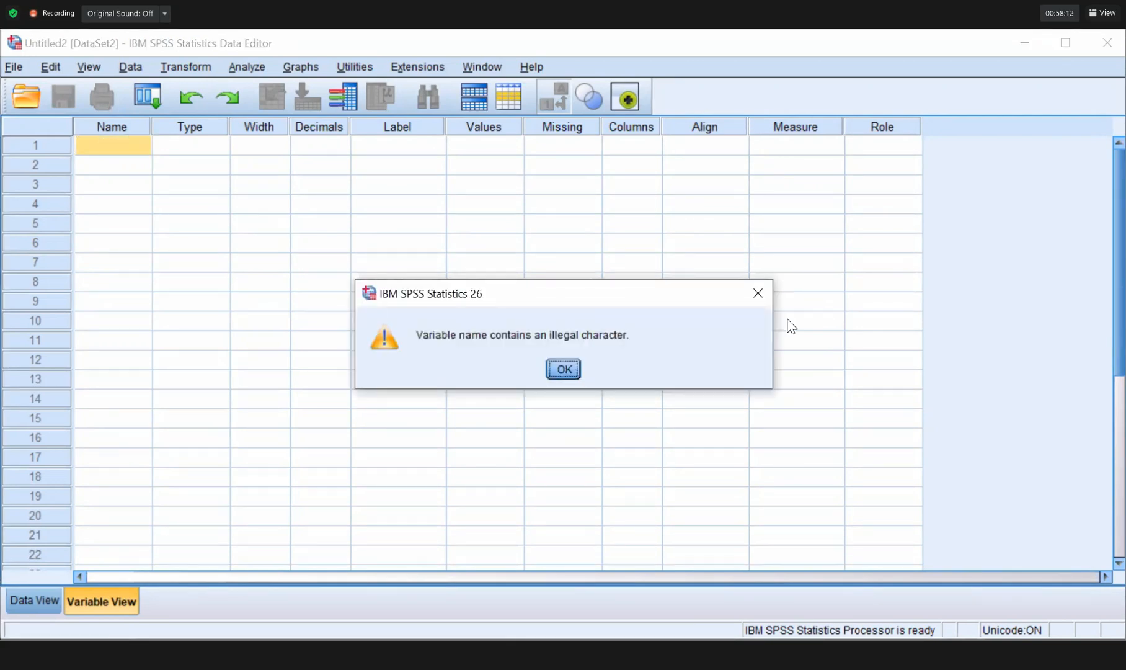
click(758, 293)
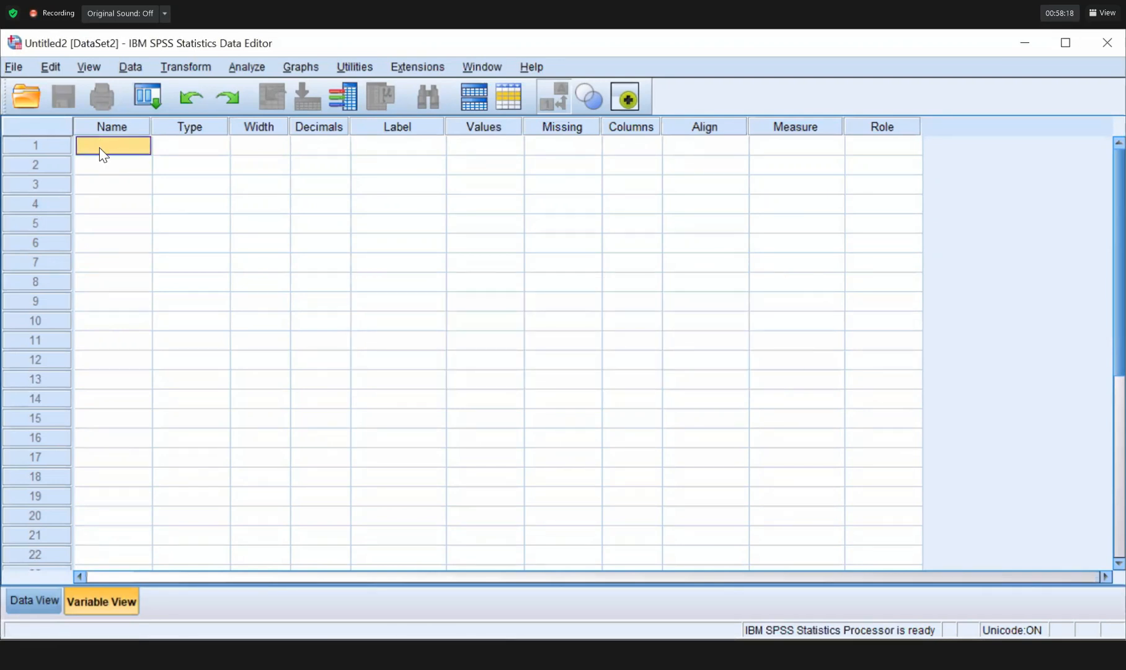
text(Sex)
key(Tab)
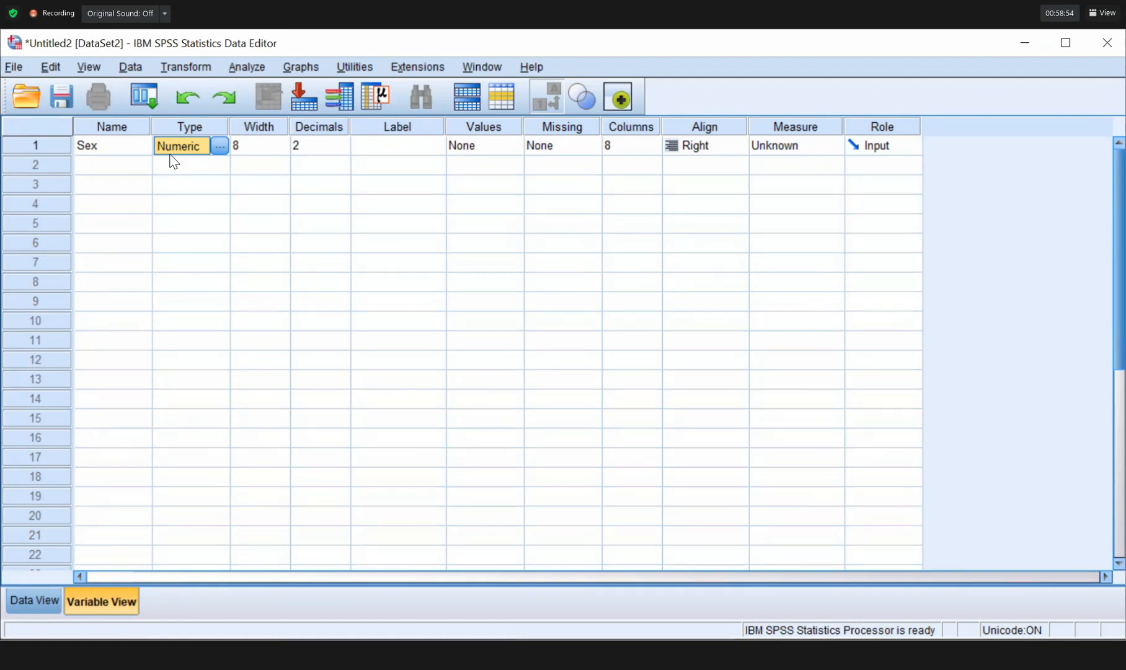
click(367, 153)
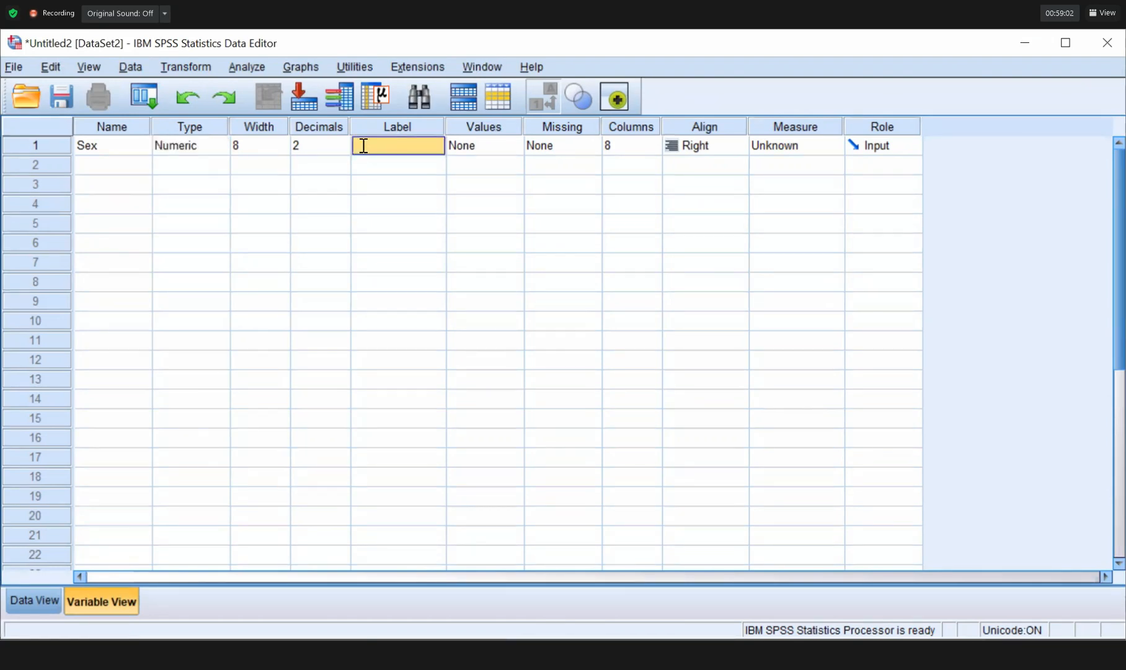
Label the Sex variable 'Sex of respondent' and open its Value Labels editor.
text(Se)
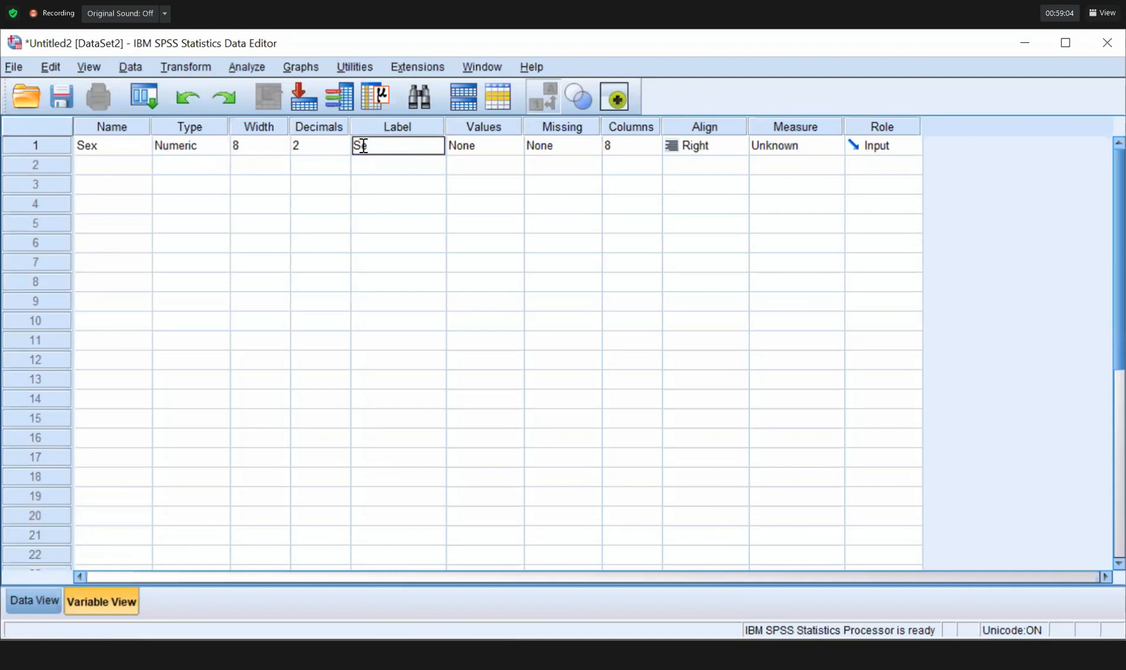
text(x of respondent)
click(389, 168)
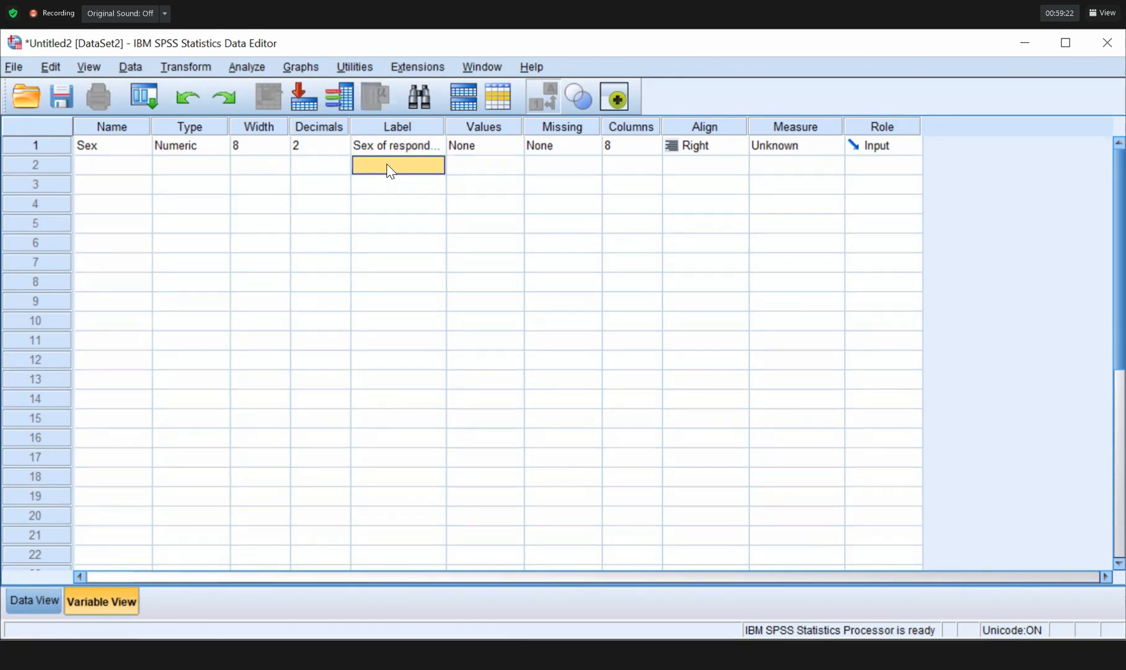
click(477, 145)
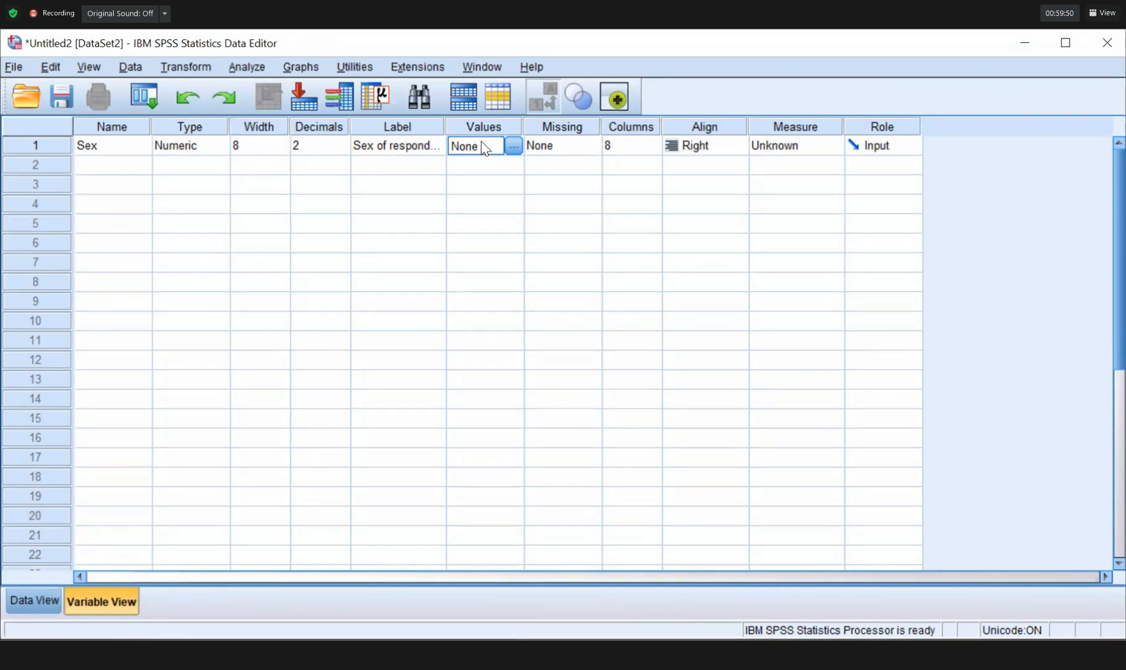
click(513, 147)
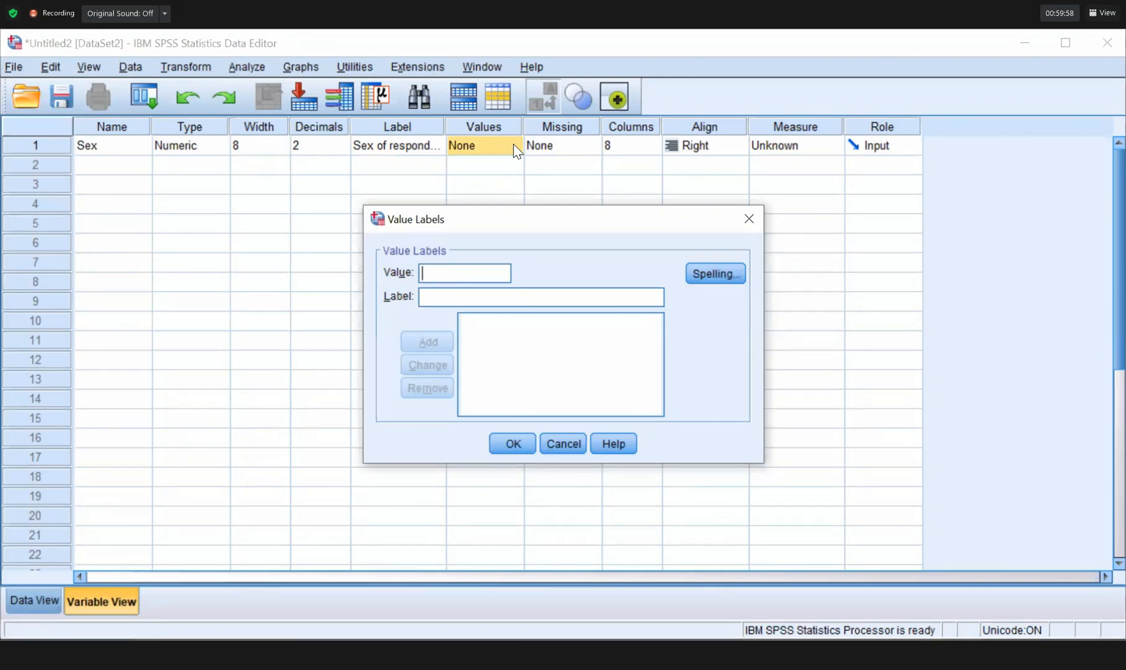
Add the value labels 1 = Male and 2 = Female to the Sex list.
text(1)
key(Tab)
text(Male)
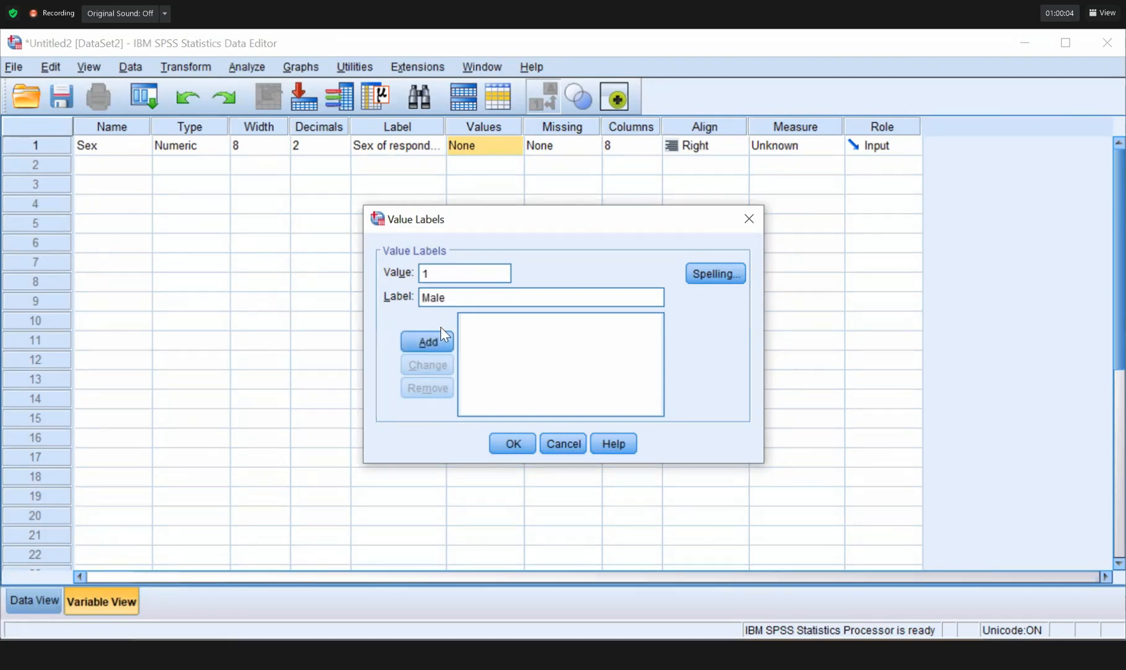
click(434, 341)
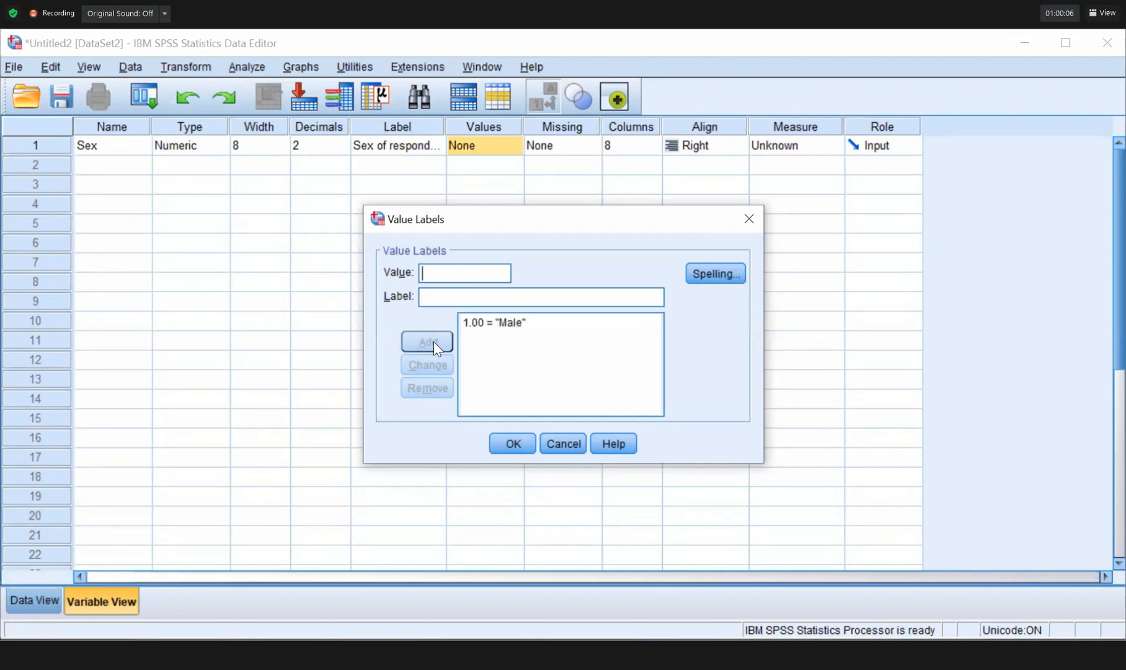
text(2)
key(Tab)
text(Female)
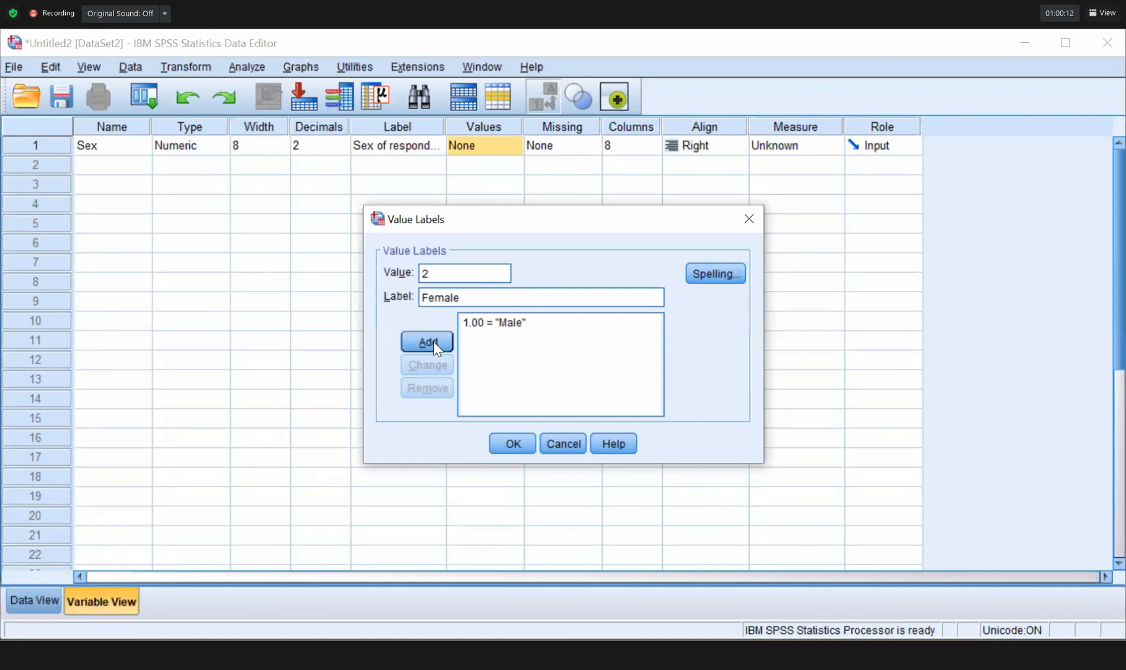
click(434, 341)
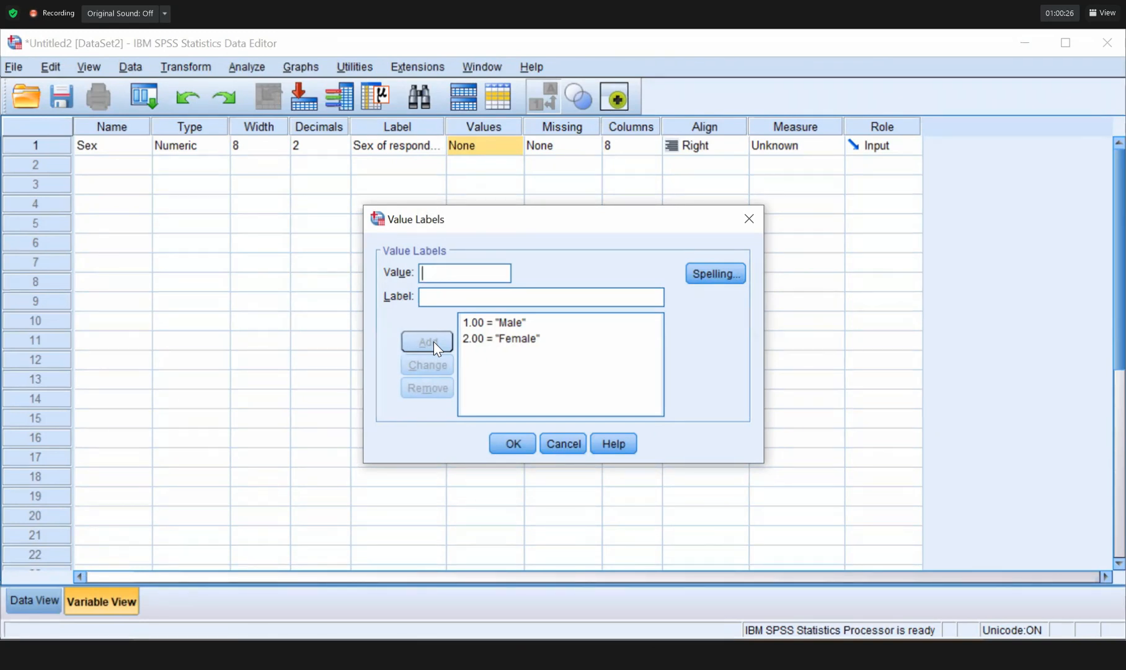
Confirm the Male/Female labels, set Sex's measure to Nominal, and switch to Data View.
click(507, 443)
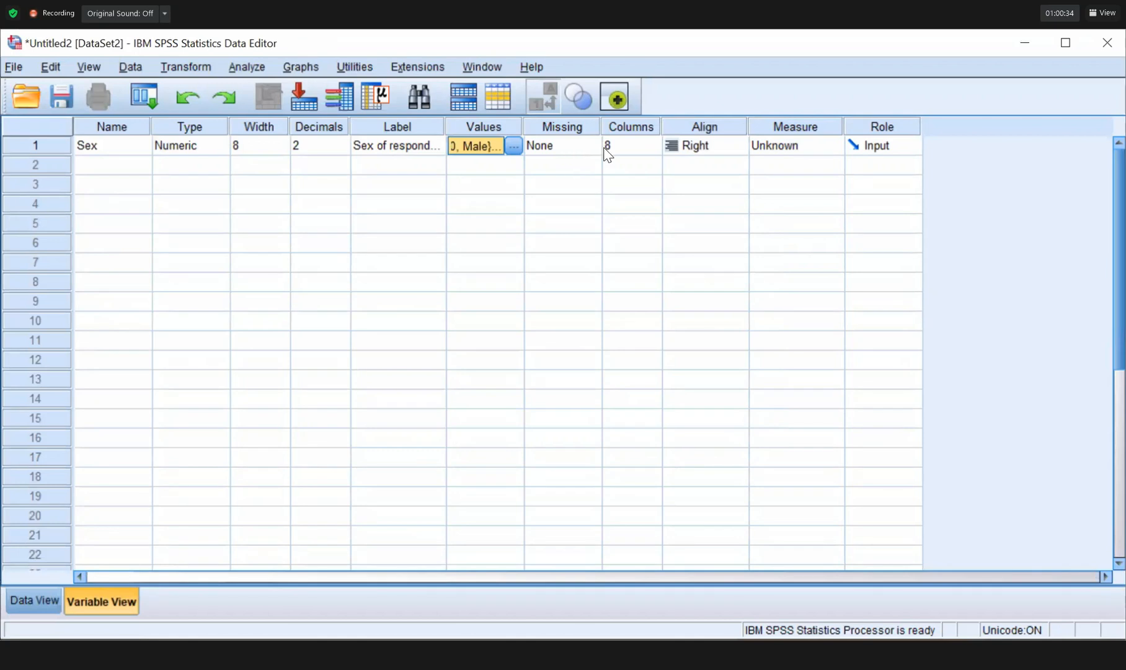
click(800, 145)
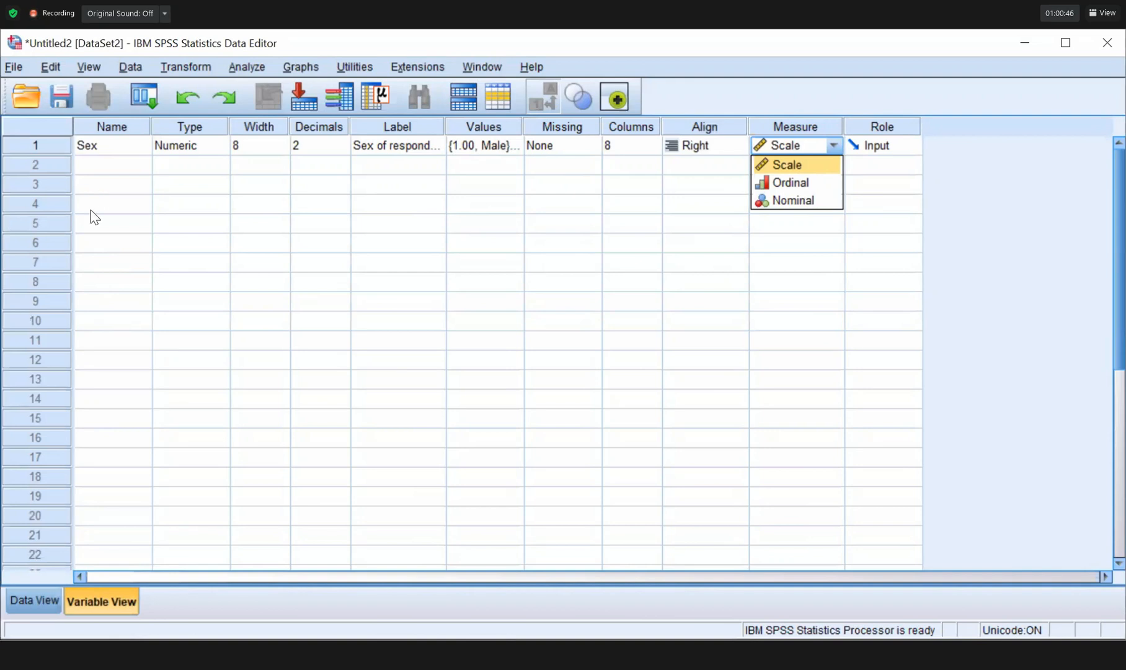
key(Down)
key(Down)
key(Return)
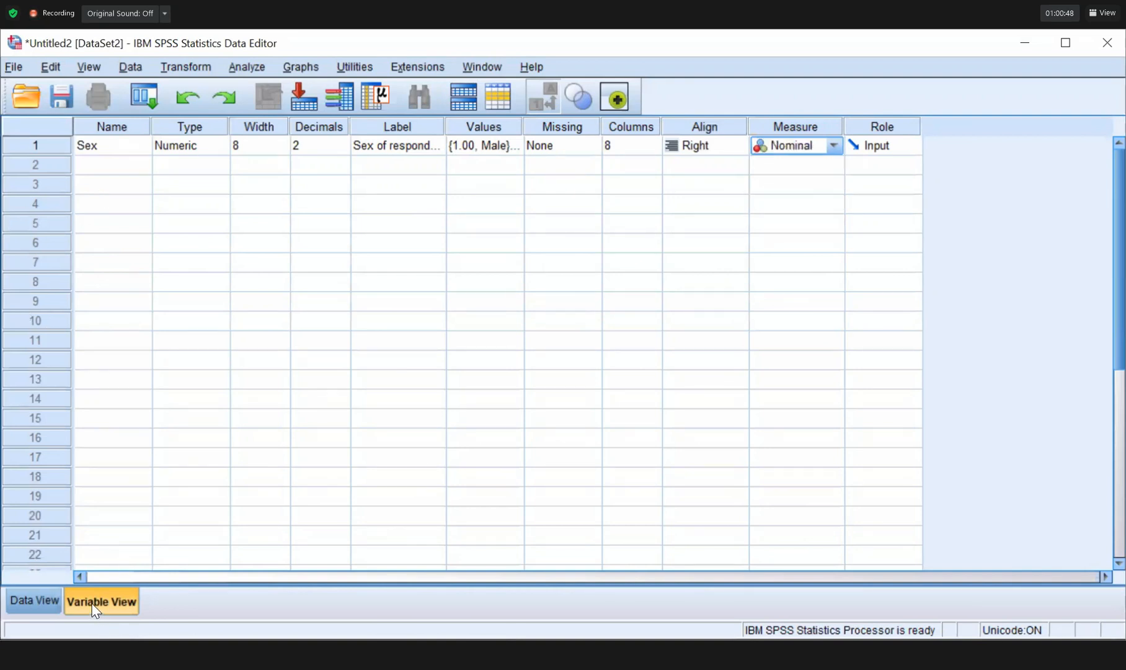
click(28, 601)
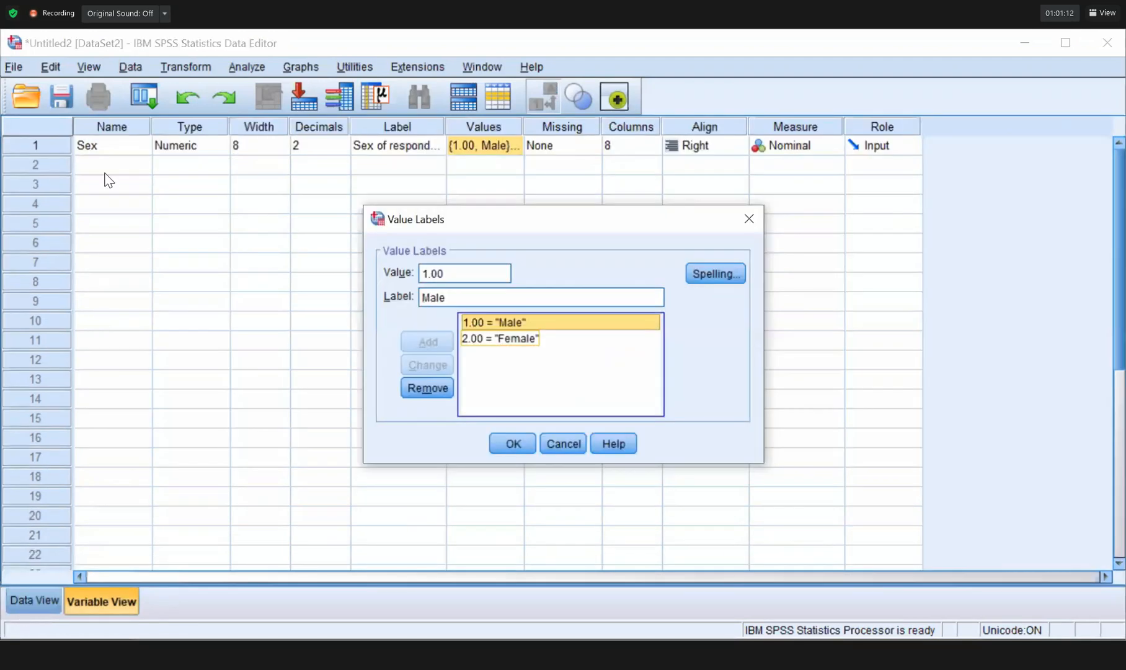
key(Return)
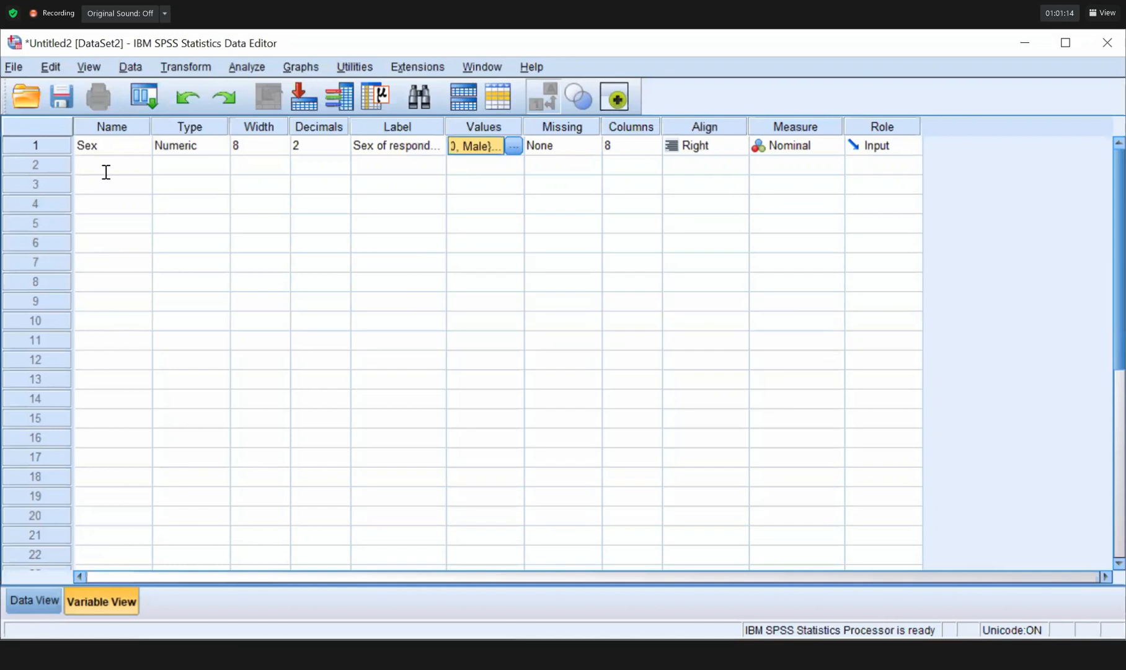
key(ctrl+t)
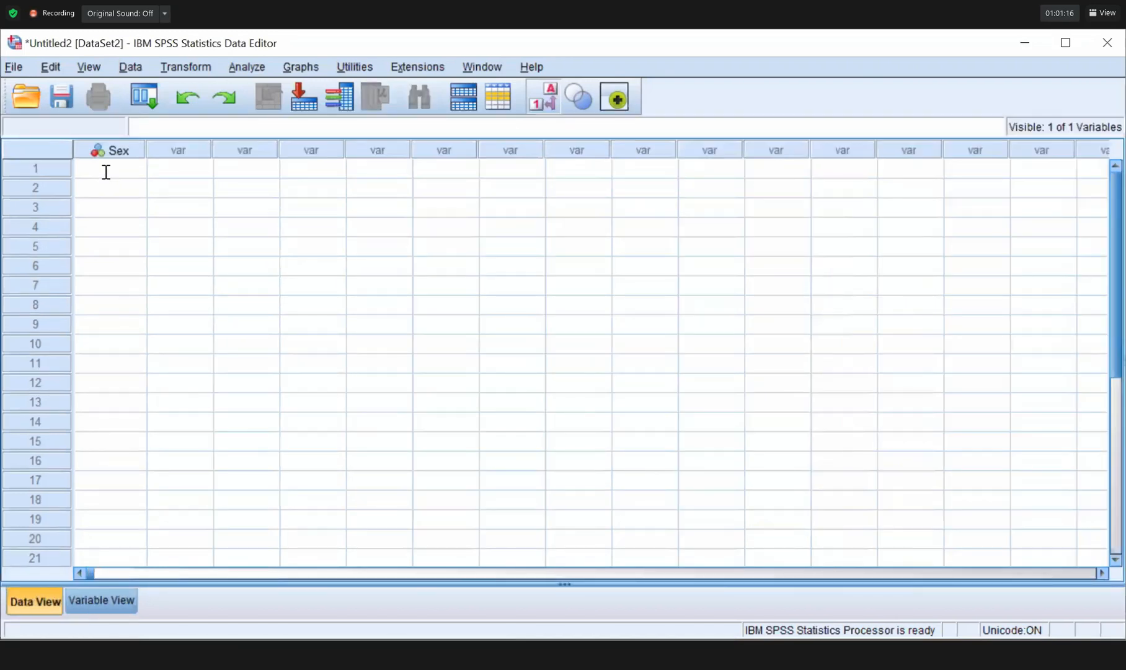
Enter Sex values in Data View: 1 in rows 1–4, then a run of 2s.
click(106, 172)
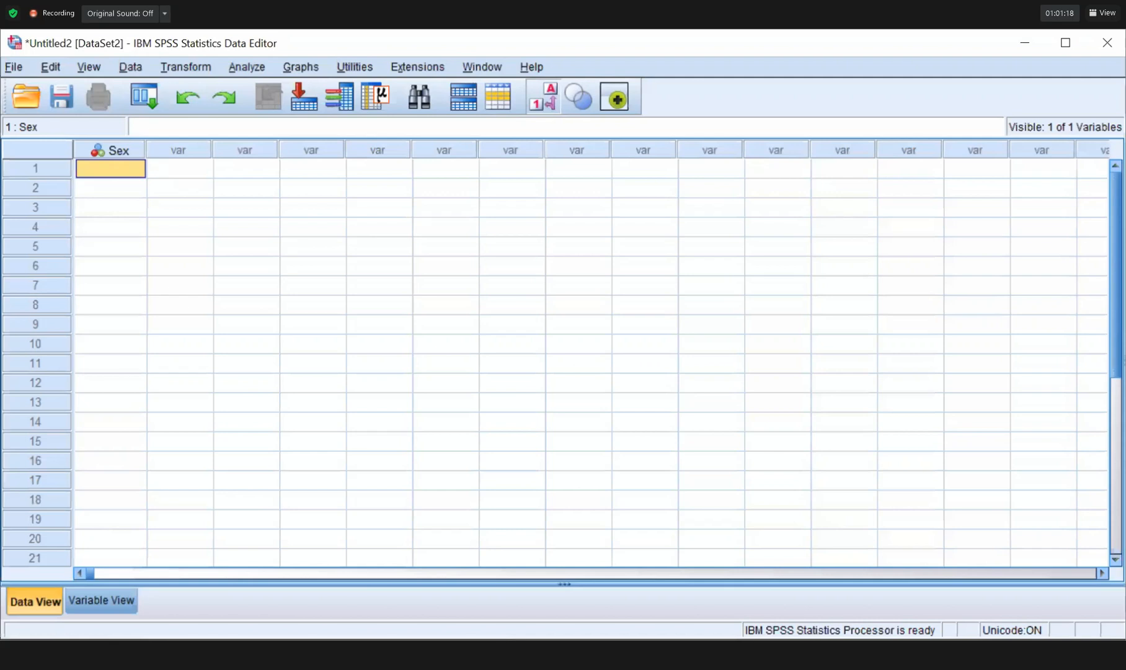
click(120, 167)
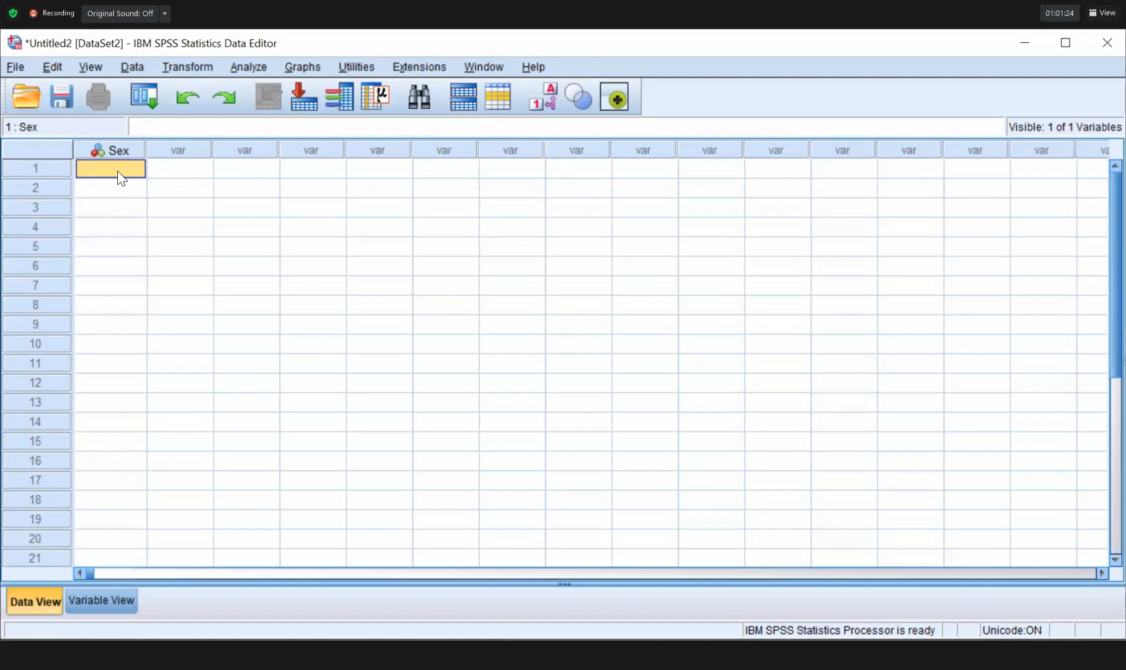
key(Return)
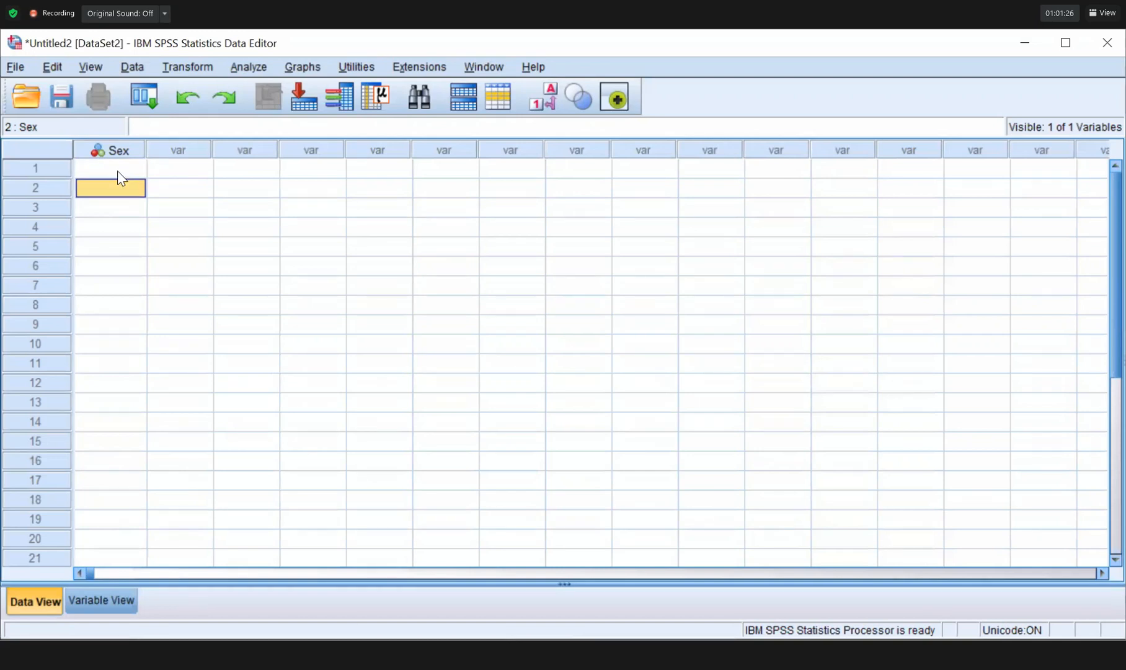
click(117, 171)
text(1)
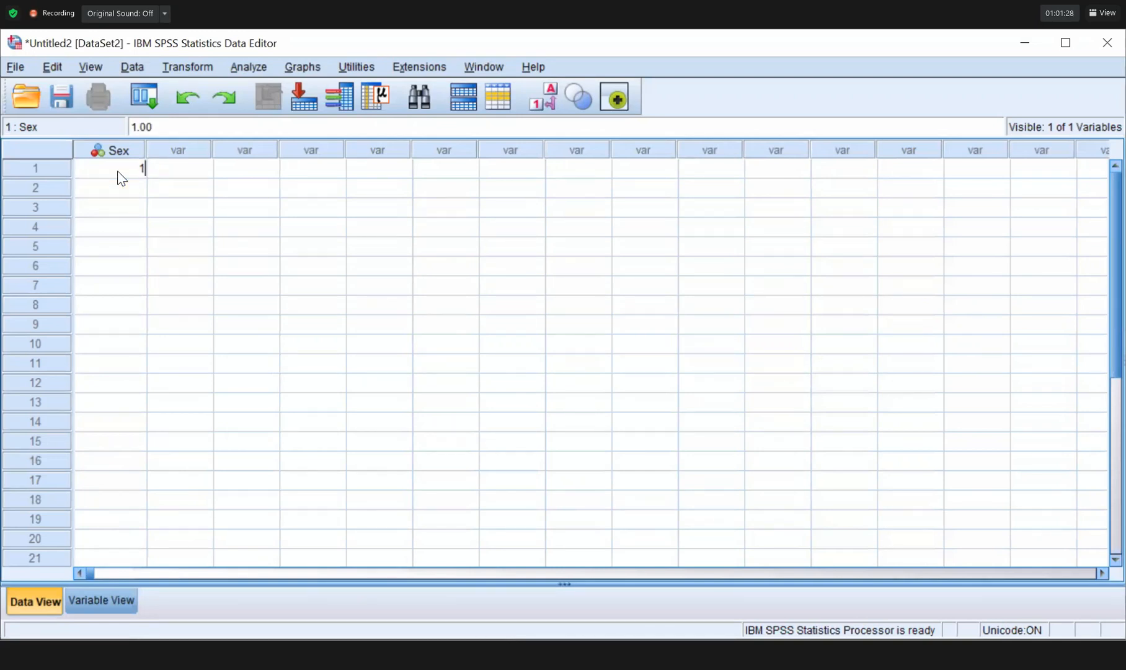
key(Return)
text(1)
key(Return)
text(1)
key(Return)
text(1)
key(Return)
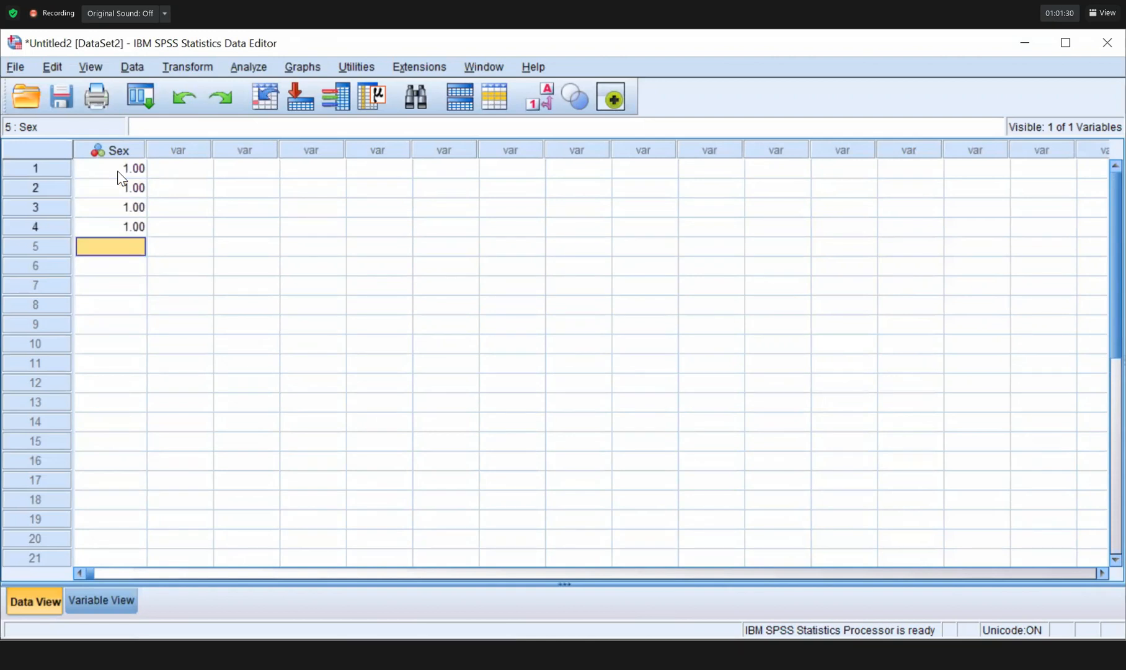
text(1)
key(Return)
text(1)
key(Return)
text(1)
key(Return)
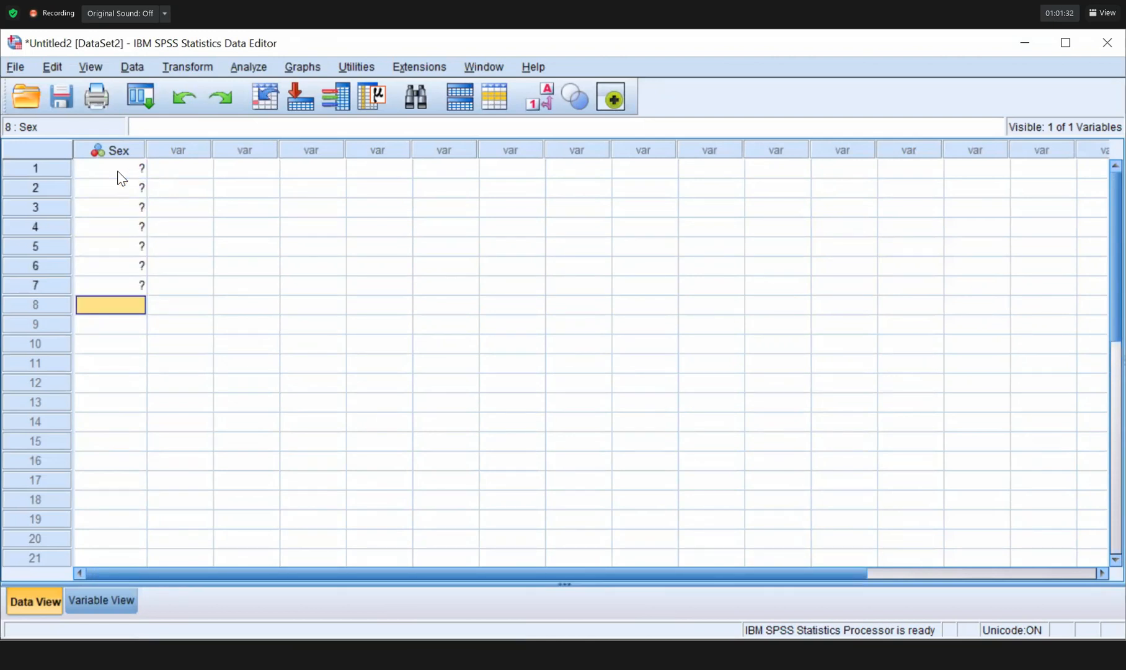
text(2)
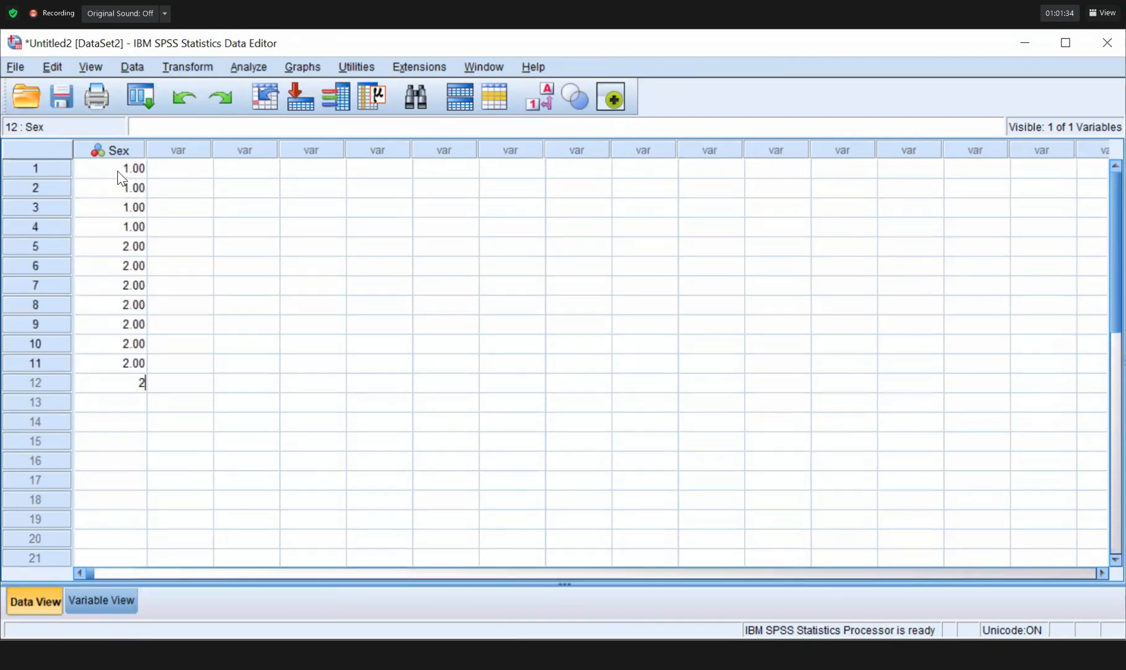
text( 2 2 2 2 1)
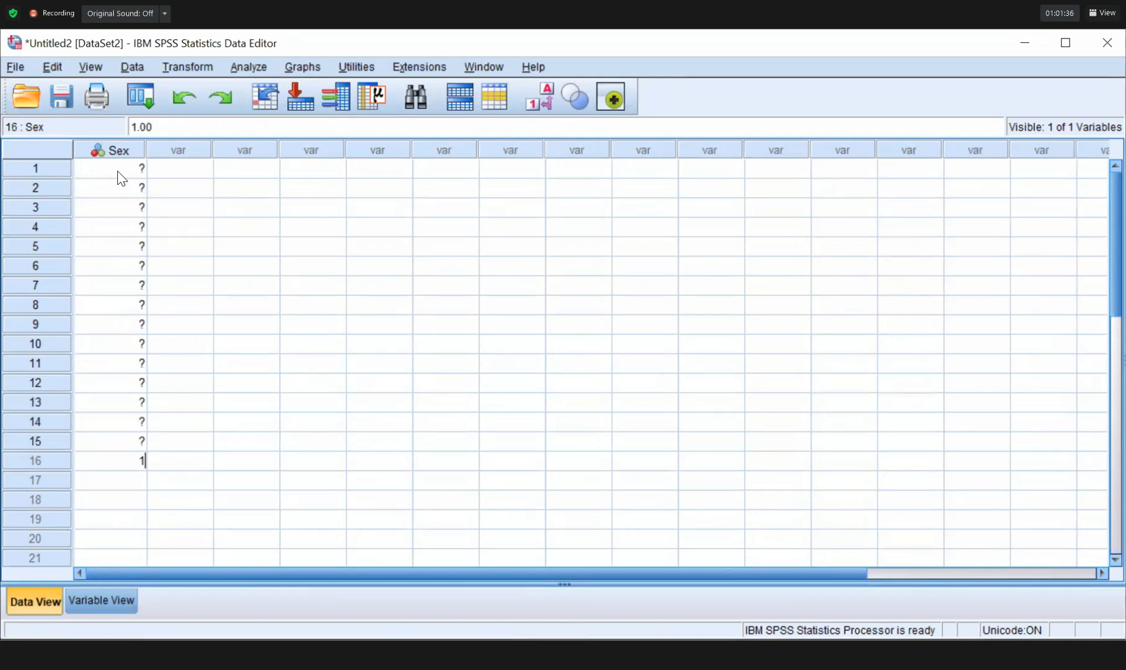
text( 1 1 1 1 1 1 1)
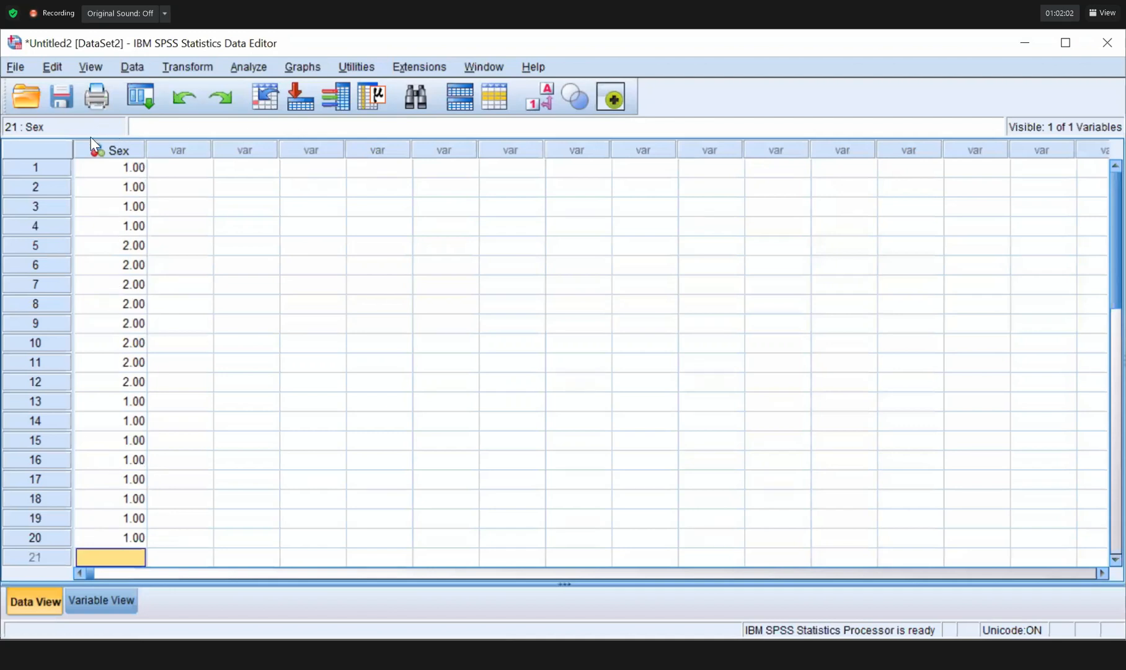
click(545, 89)
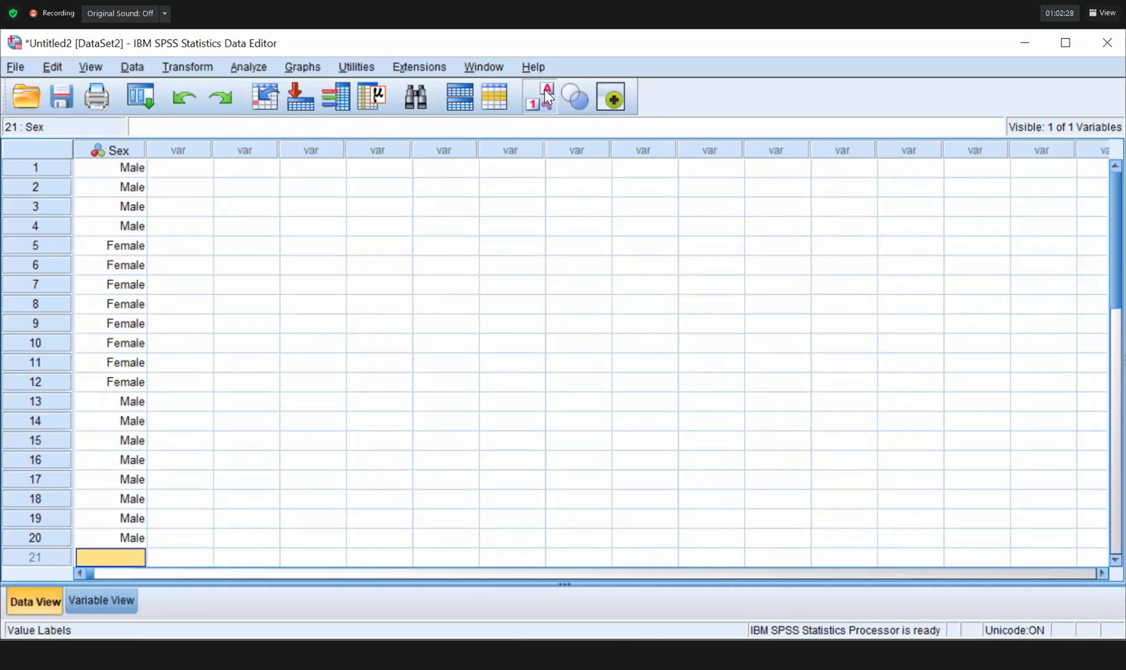
click(545, 89)
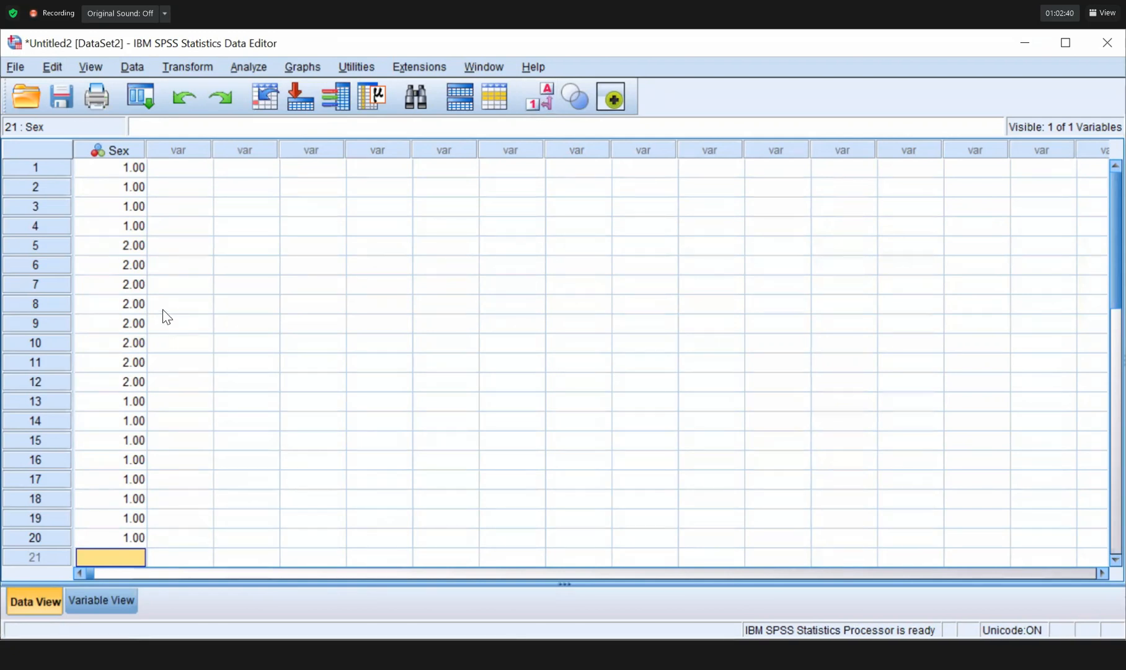
Leave the data grid for Variable View, where Sex shows as Numeric and Nominal.
click(472, 245)
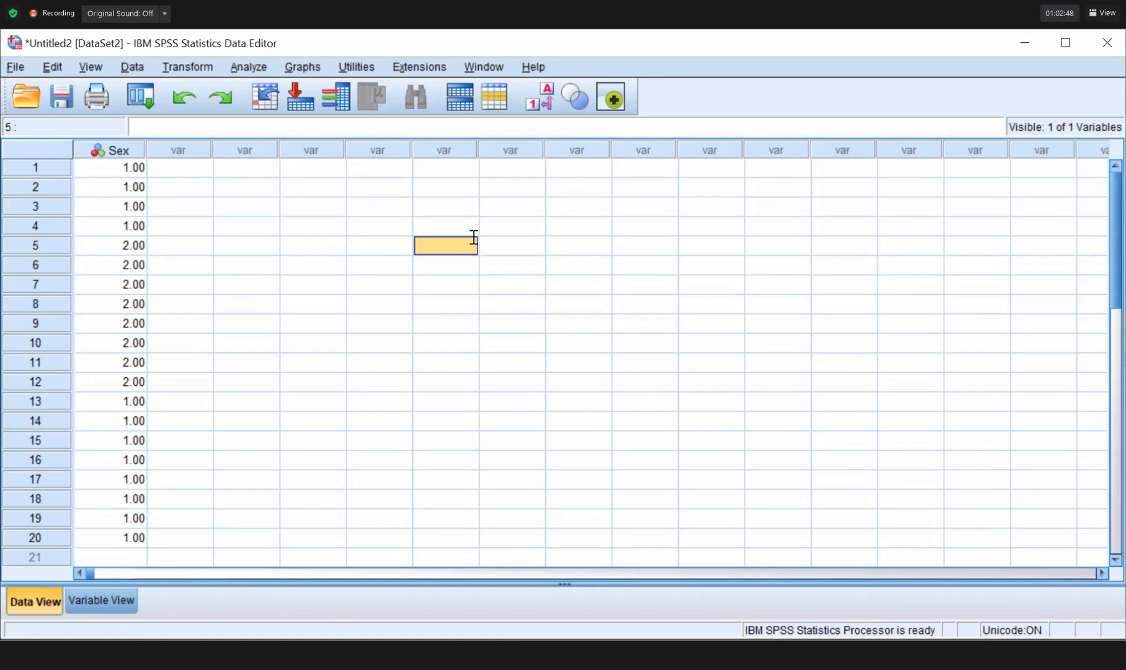
key(alt+Tab)
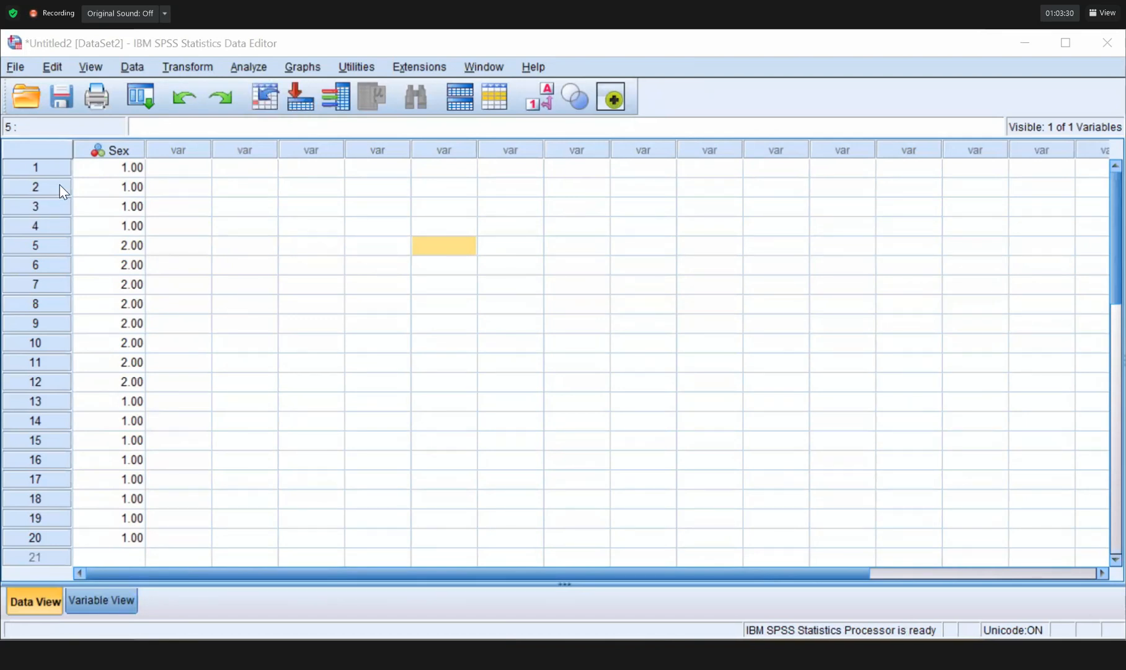
key(ctrl+t)
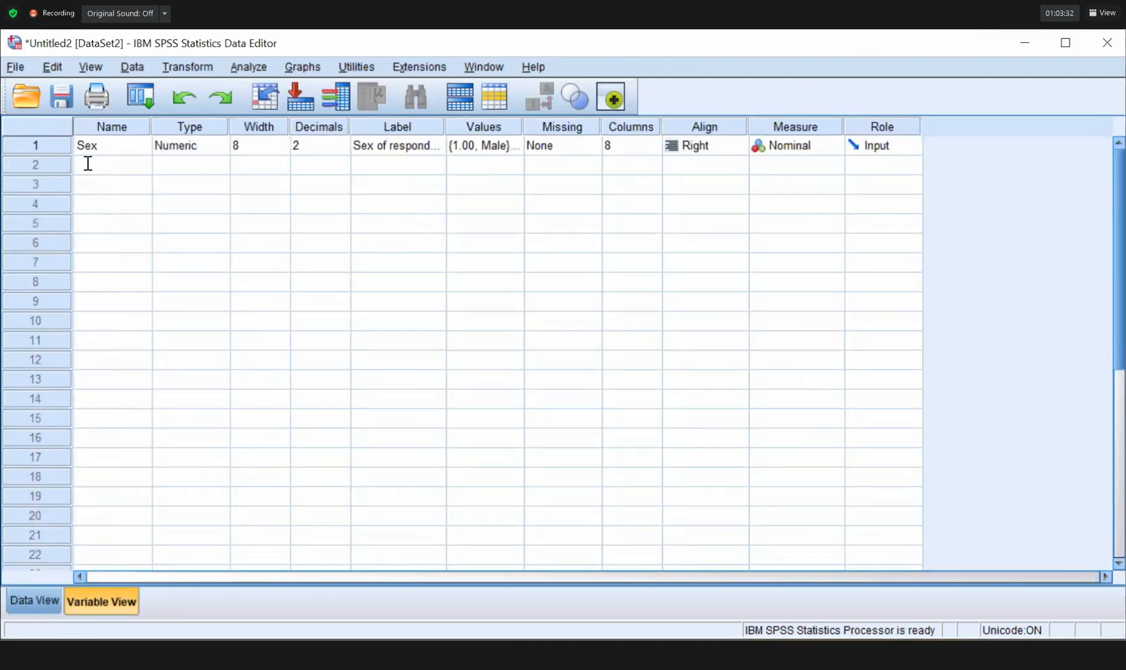
In row 2 of Variable View, name the variable Salary and label it 'Salary of Respondent'.
click(88, 164)
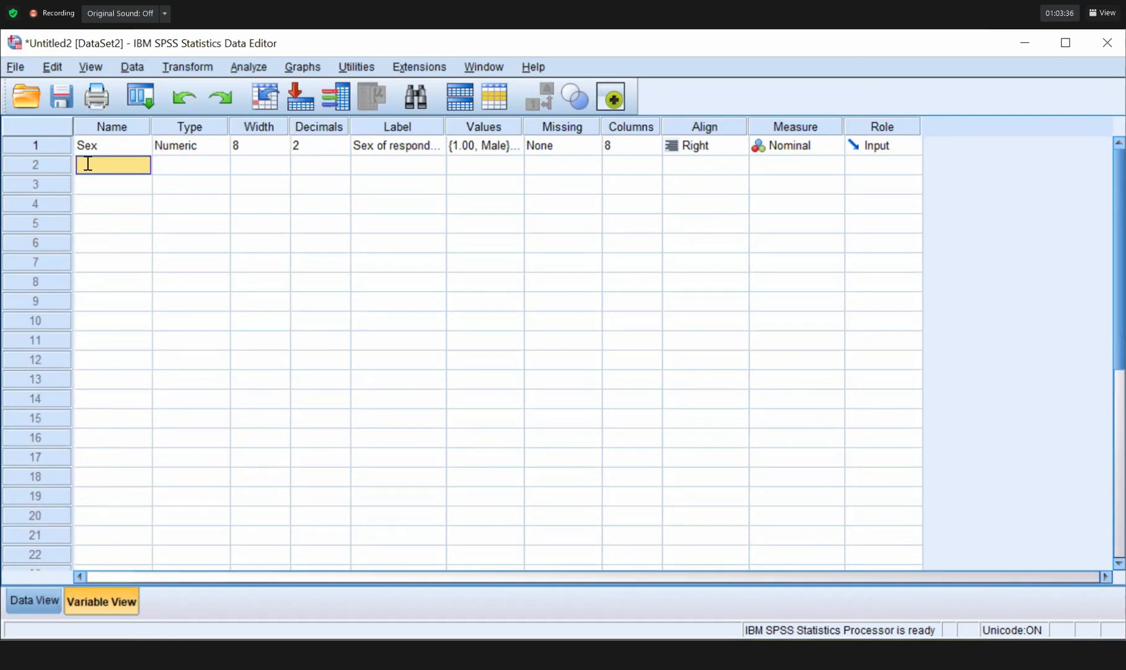
text(Salryy)
key(Tab)
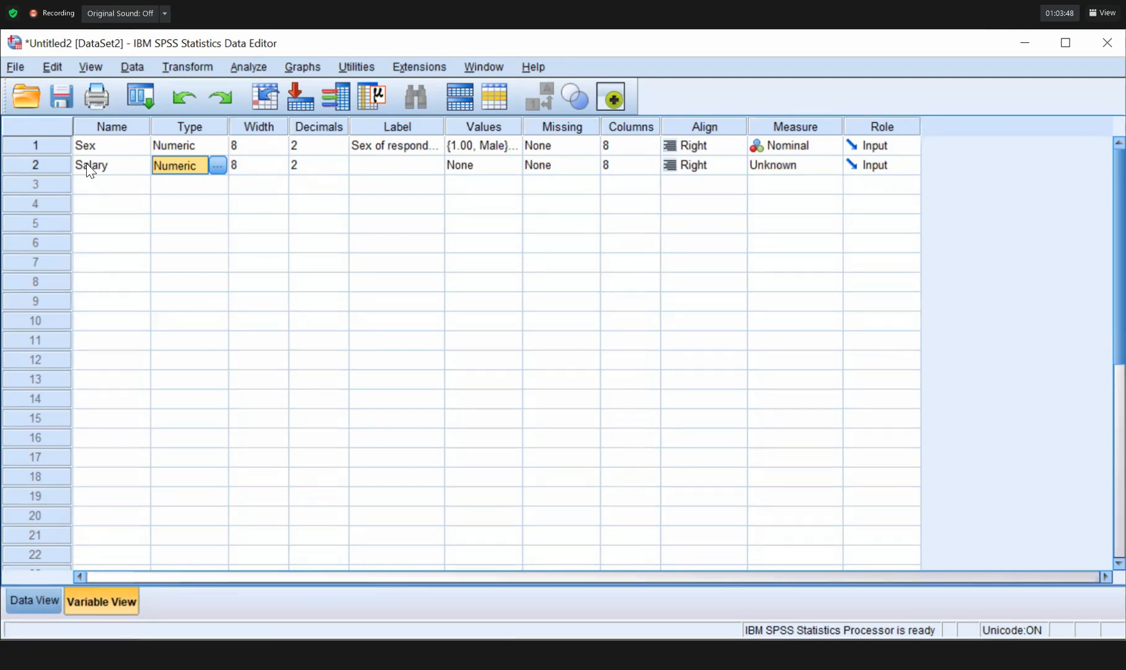
key(Tab)
key(Tab)
key(Tab)
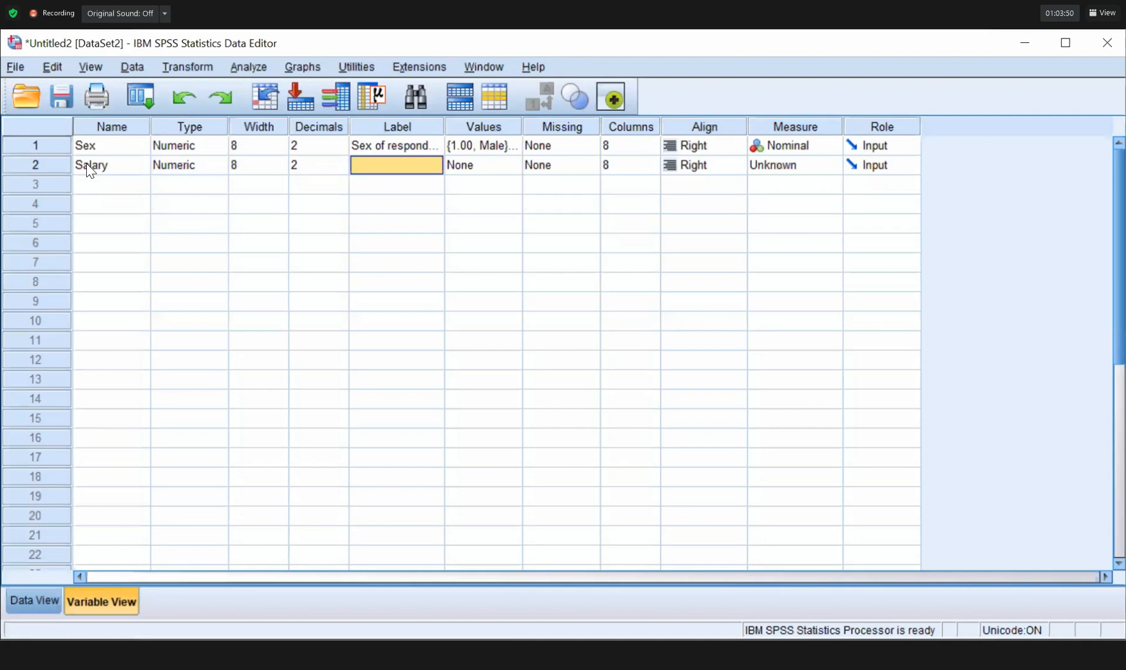
text(Salary)
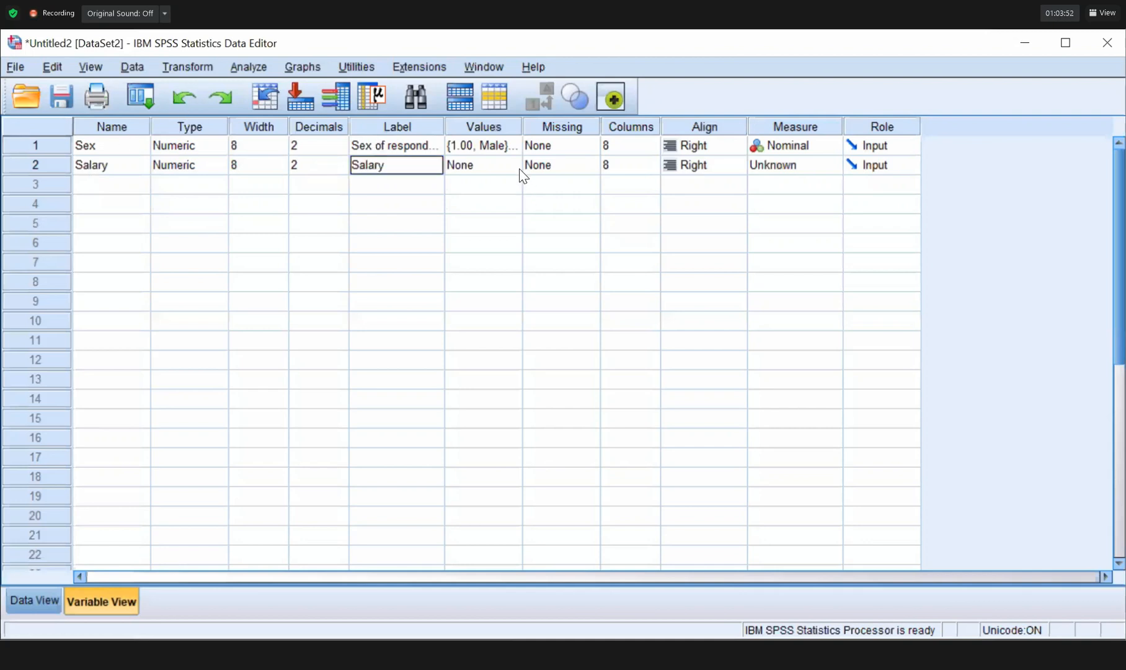
text( of Respondent)
key(Tab)
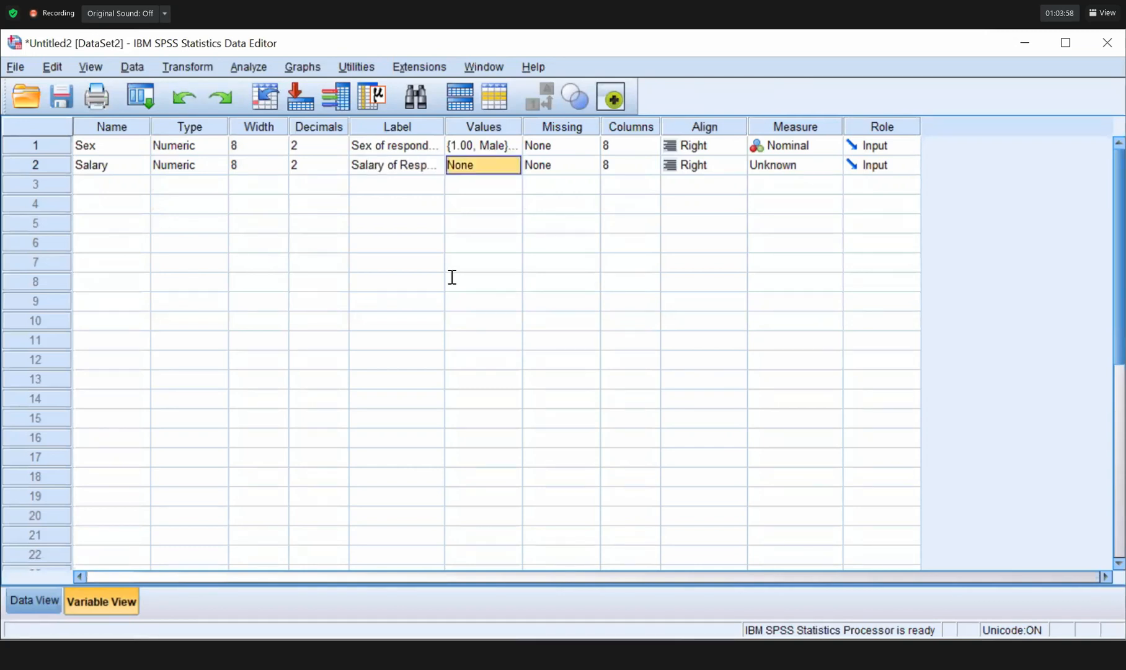
Add Salary value labels 1 = Less than 100, 2 = 100 to 199 and 3 = 200 to 299.
key(space)
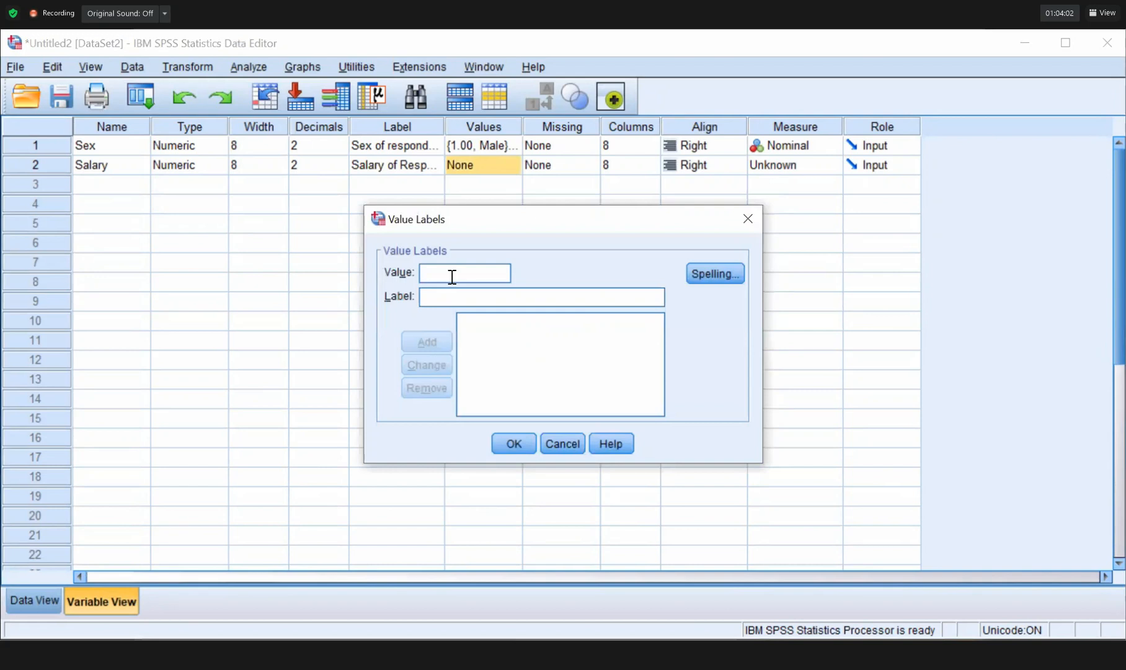
text(1)
key(Tab)
text(Less than 100)
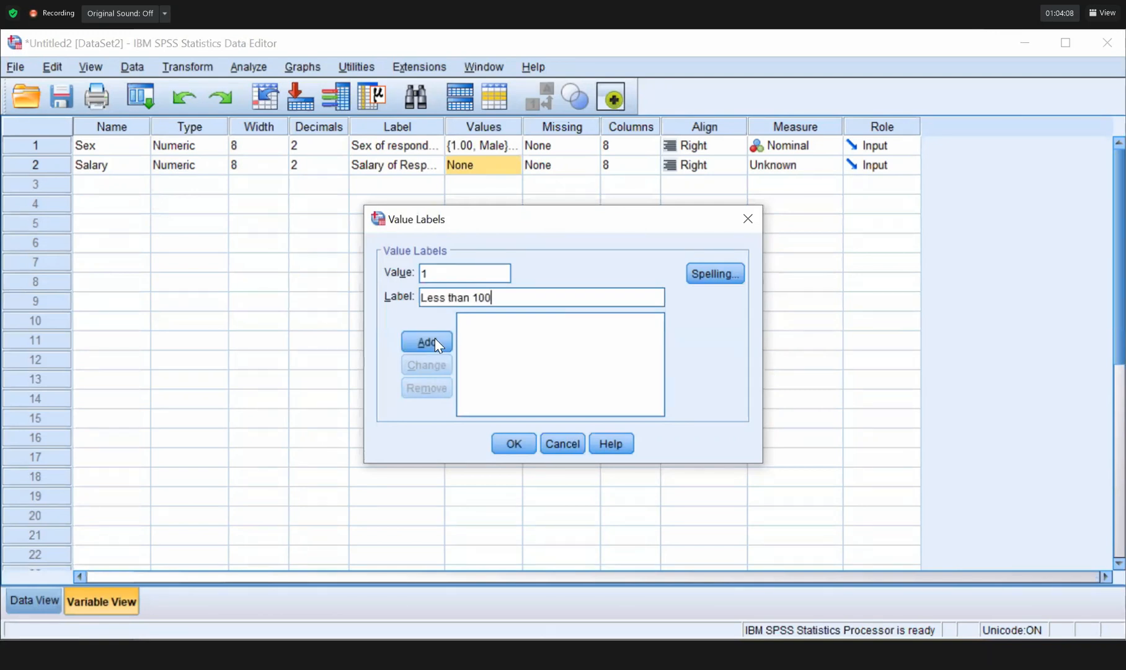
click(427, 341)
text(2)
key(Tab)
text(100 )
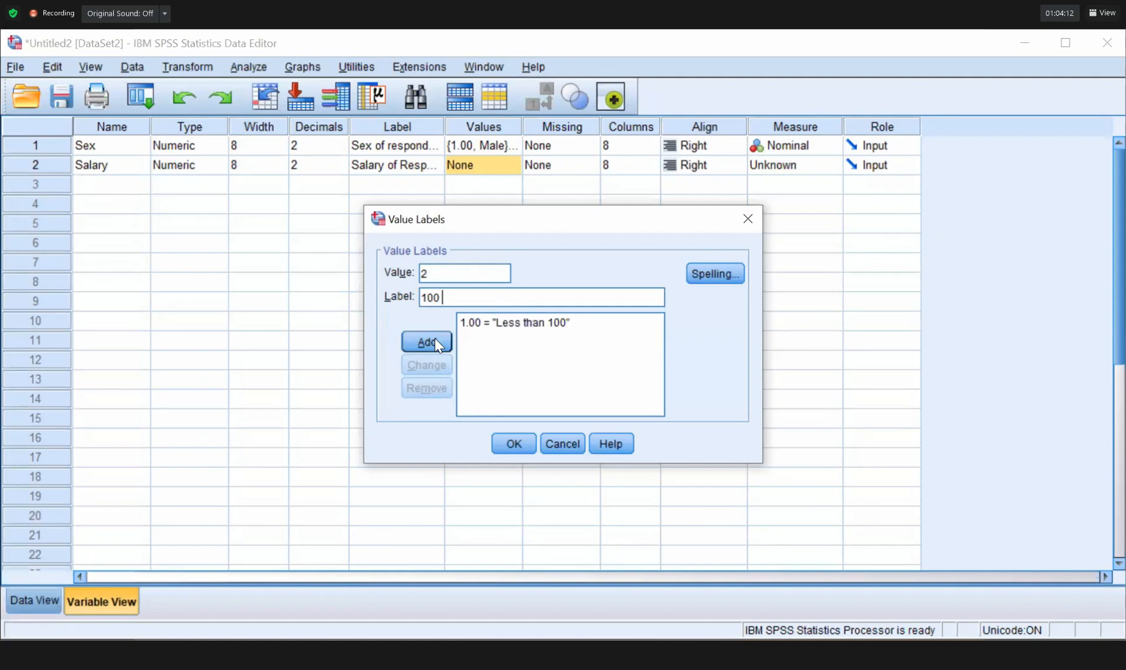
text(to 199)
click(430, 345)
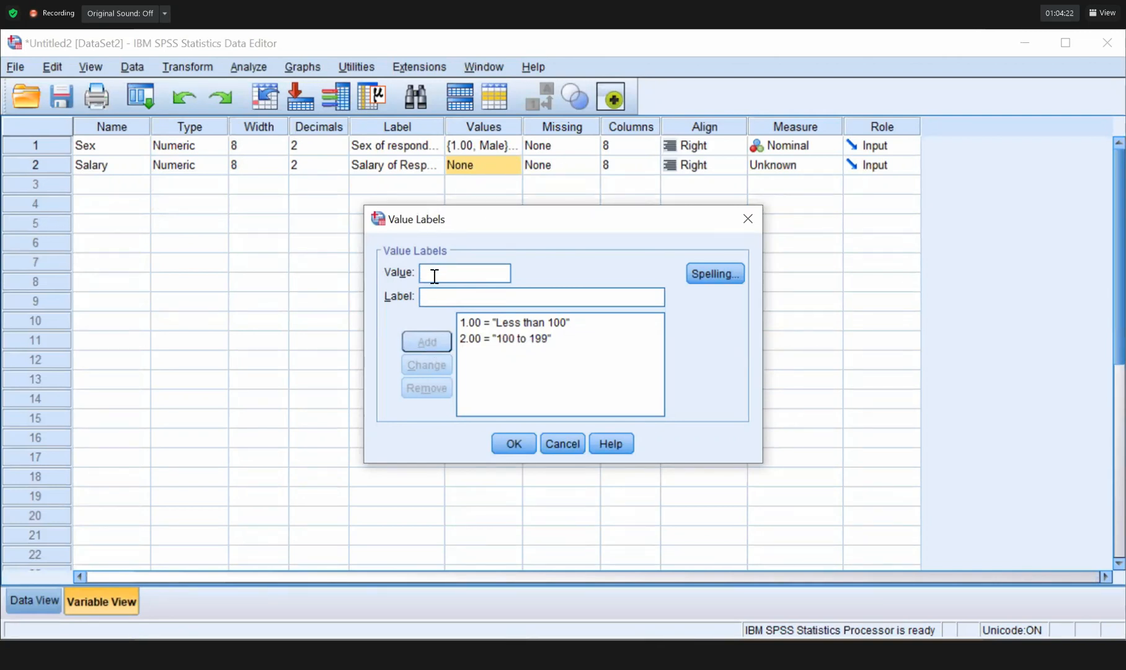
text(3)
key(Tab)
text(200 )
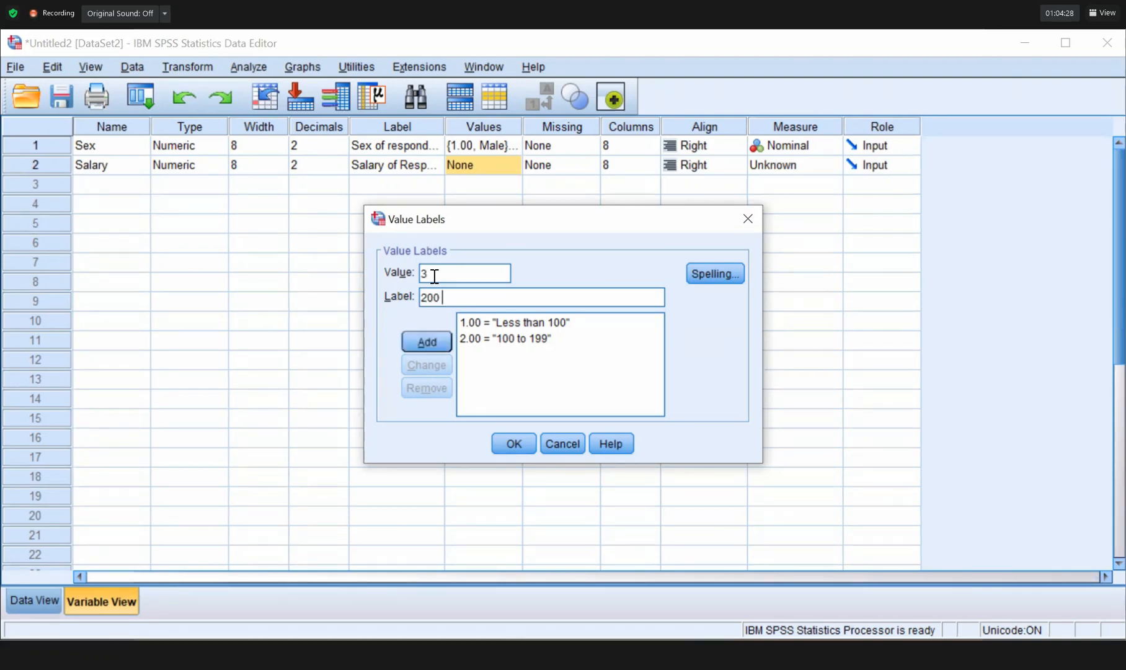
text(to 299)
click(427, 340)
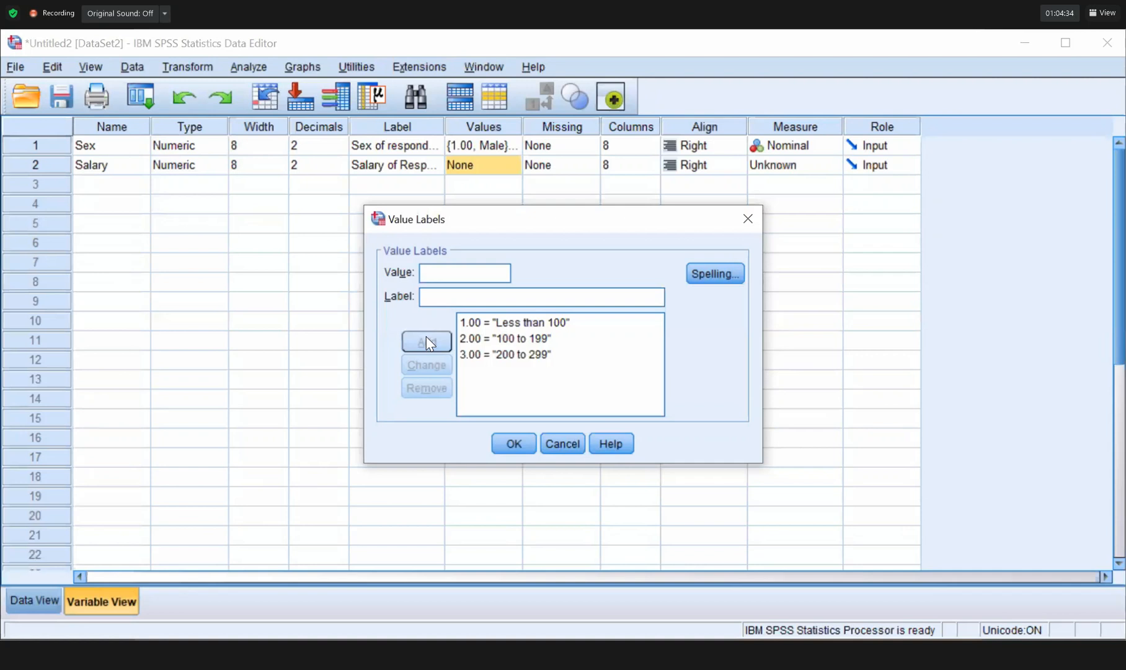
Add labels 4 = 300 to 399 and 5 = More than 399, confirm, and switch to Data View.
text(4)
key(Tab)
text(300 to 399)
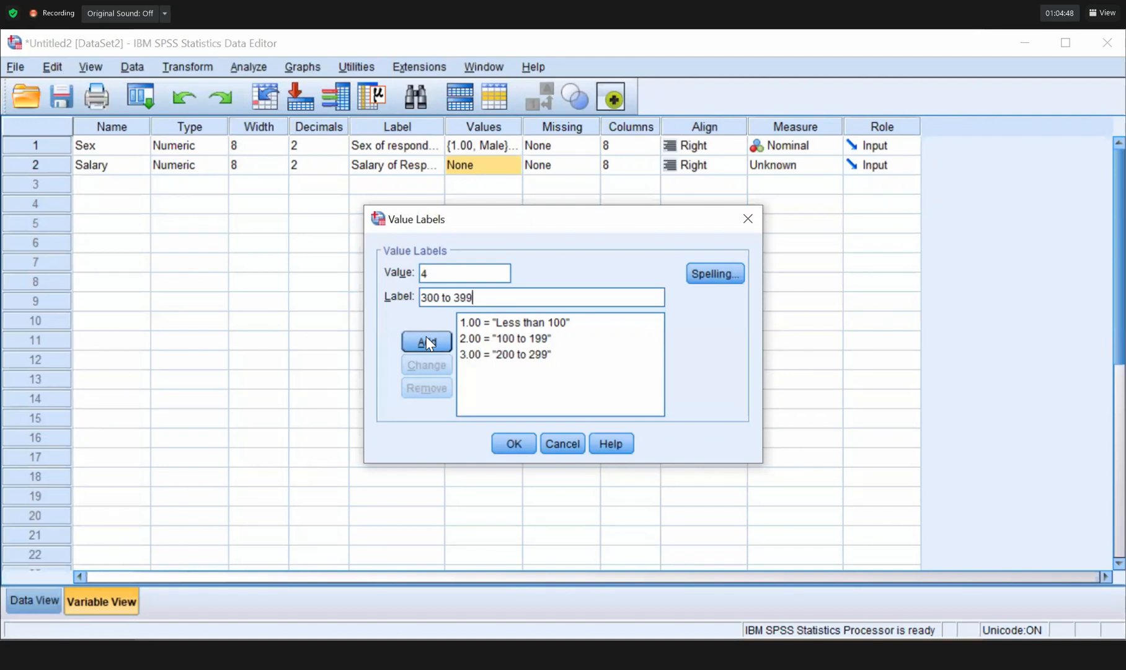
click(426, 341)
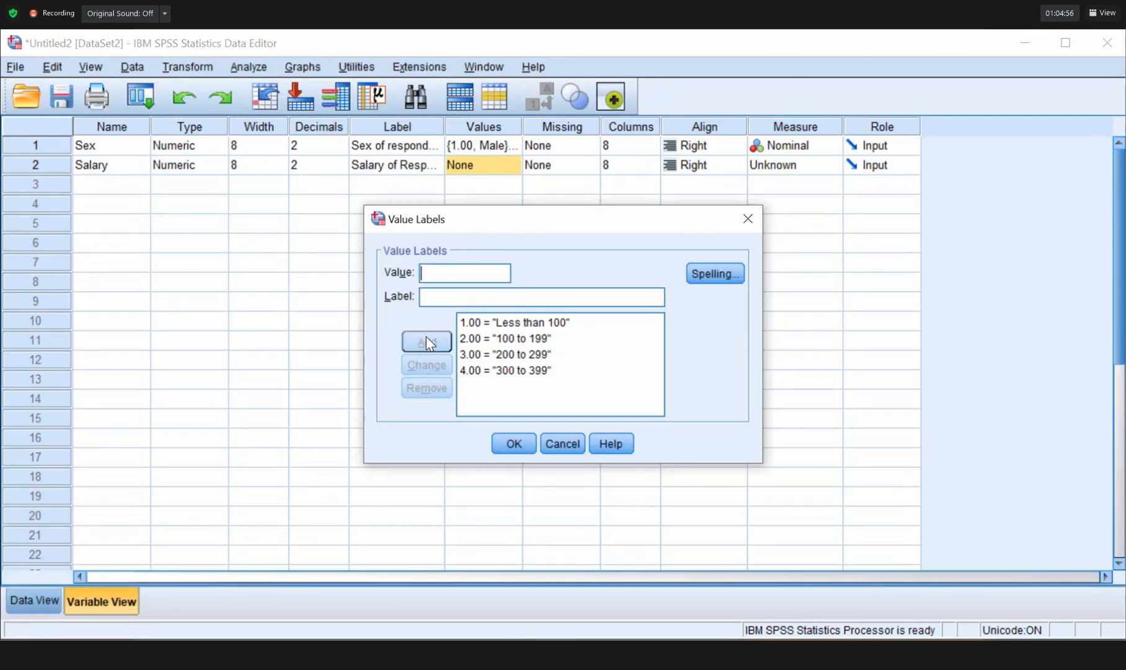
text(More tha)
key(BackSpace)
key(BackSpace)
key(BackSpace)
key(BackSpace)
key(BackSpace)
key(BackSpace)
key(BackSpace)
key(BackSpace)
text(5)
key(Tab)
text(More tha)
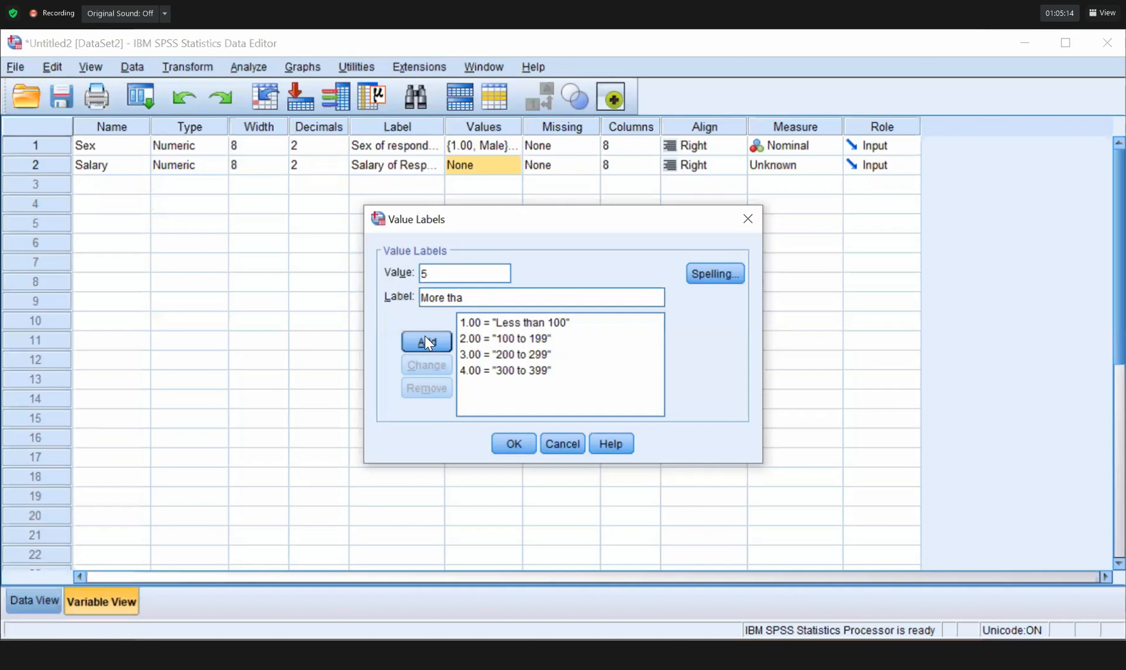
text(n 399)
key(Return)
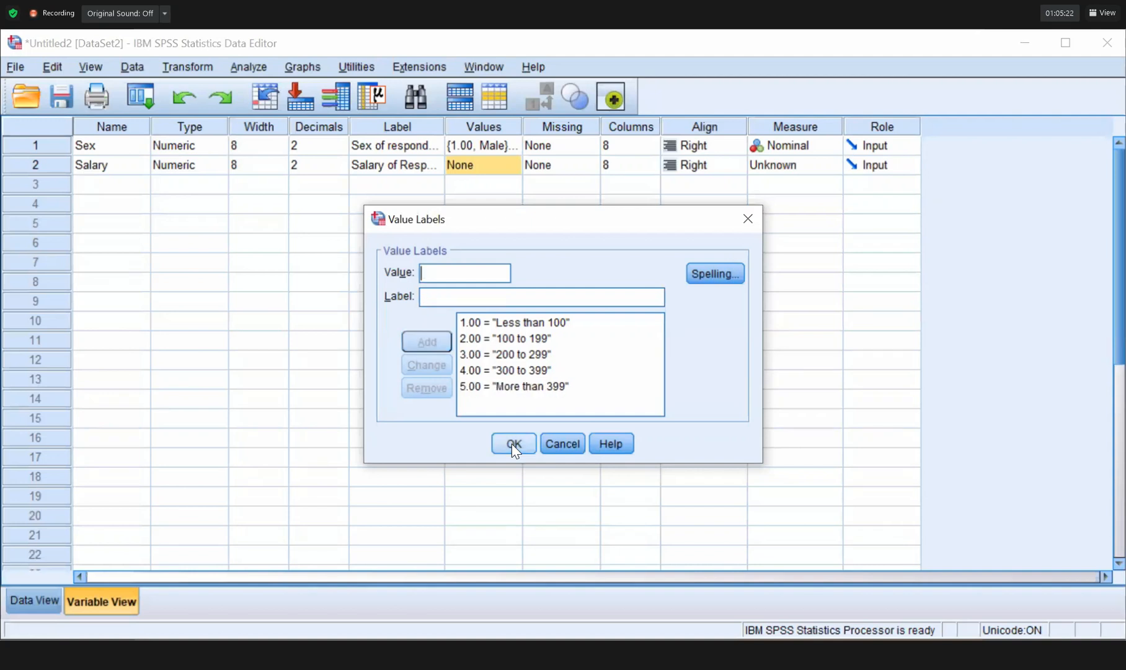
click(511, 443)
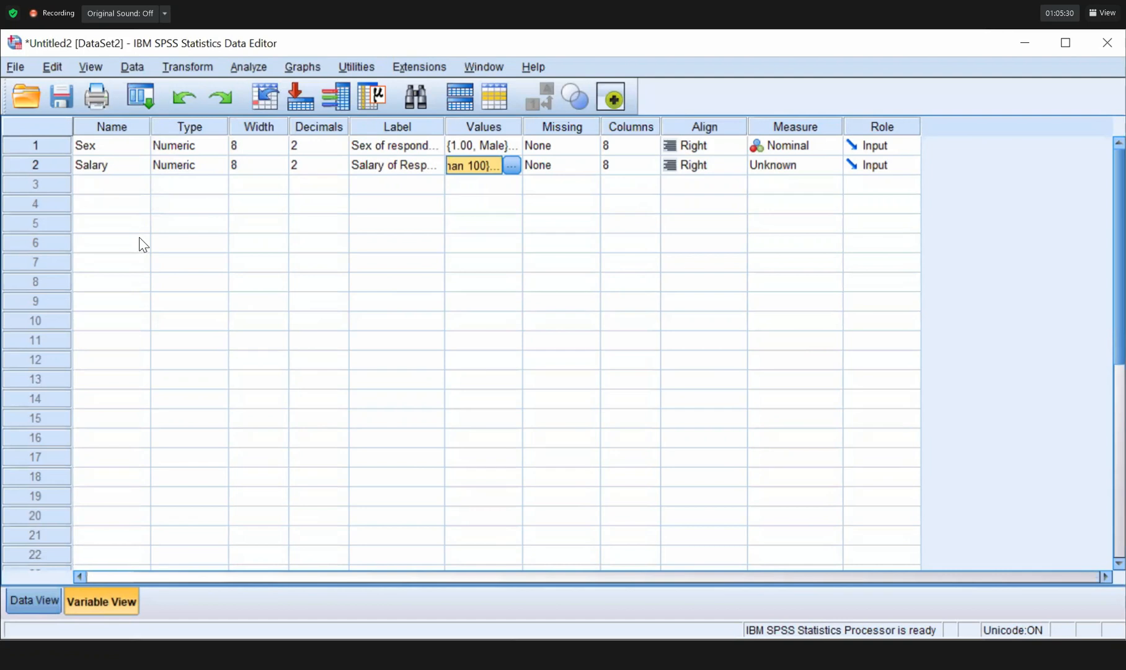
key(ctrl+t)
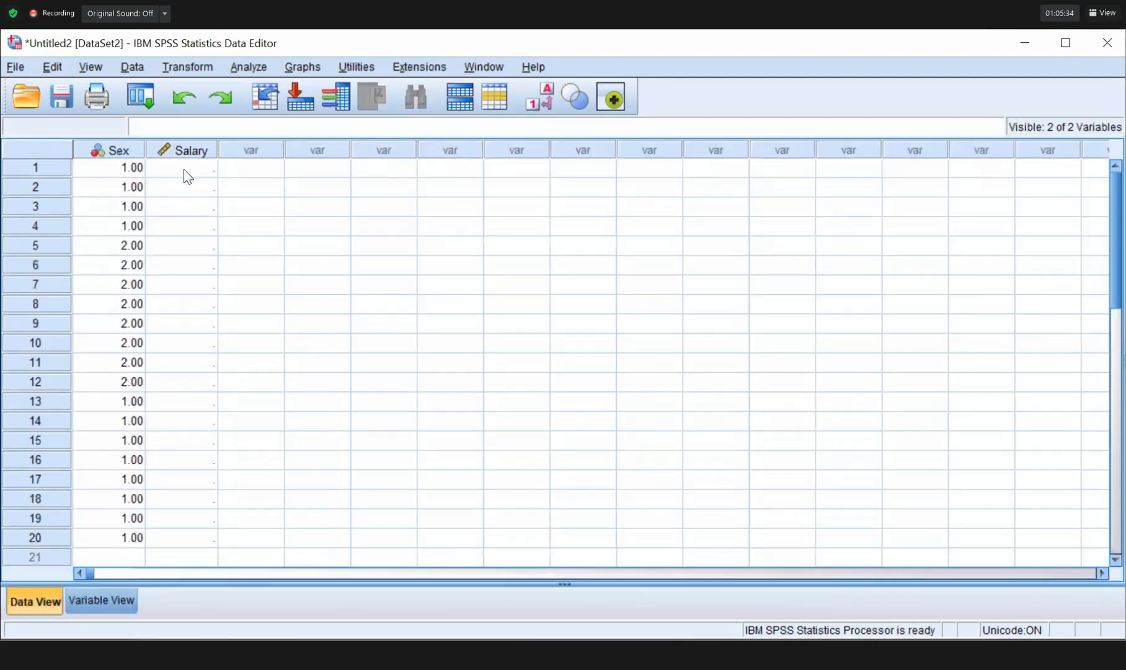
Enter Salary codes from 1 through 5 down the column for rows 1 to 20.
click(185, 170)
text(1)
key(Return)
text(2)
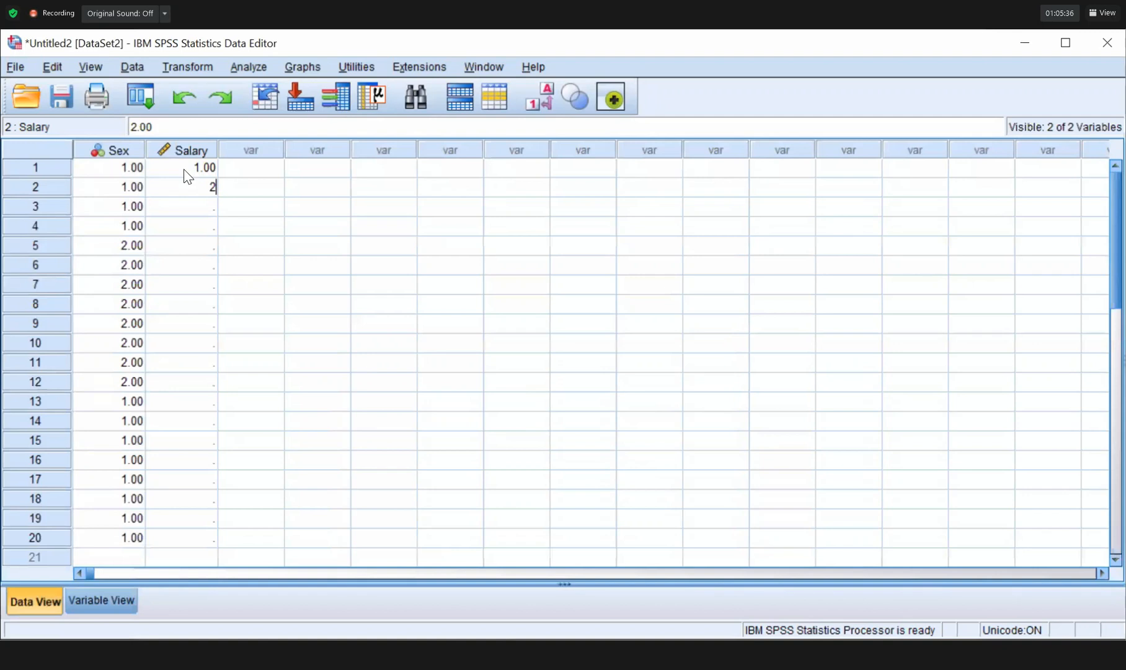
key(Return)
text(2)
key(Return)
text(2)
key(Return)
text(2)
key(Return)
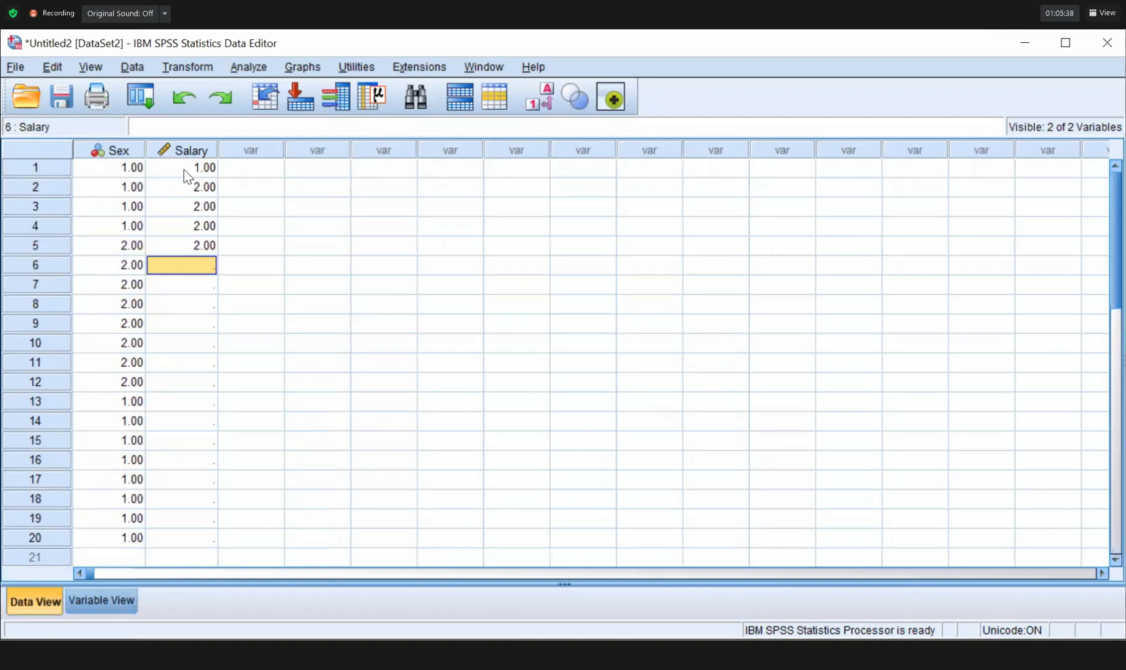
text(3)
key(Return)
text(3)
key(Return)
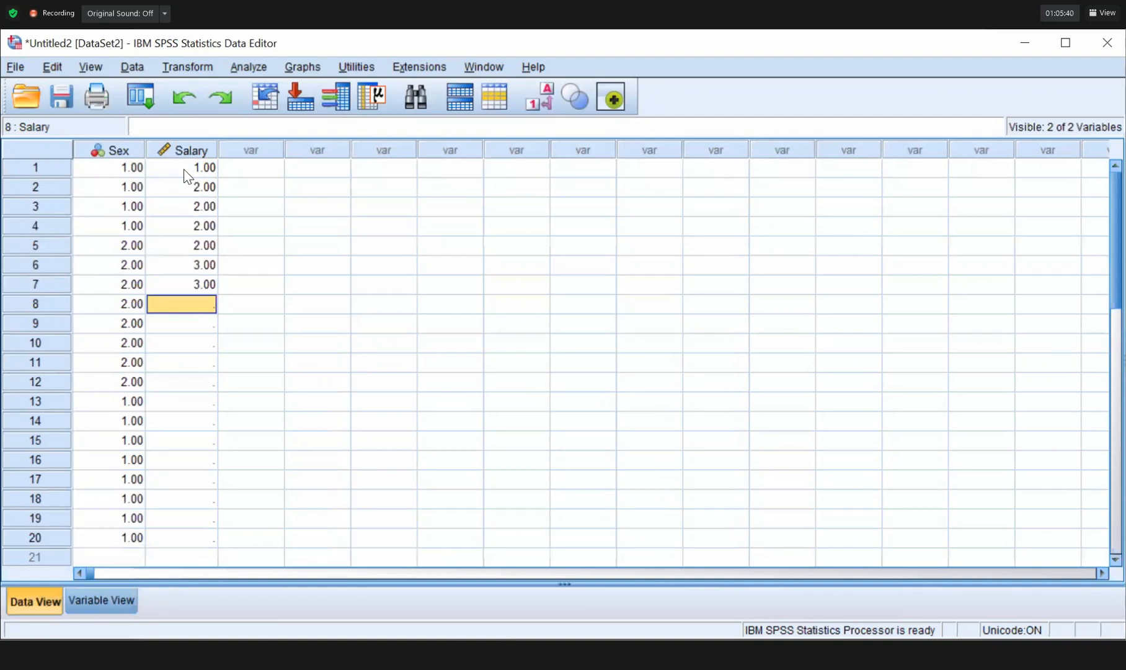
text(3)
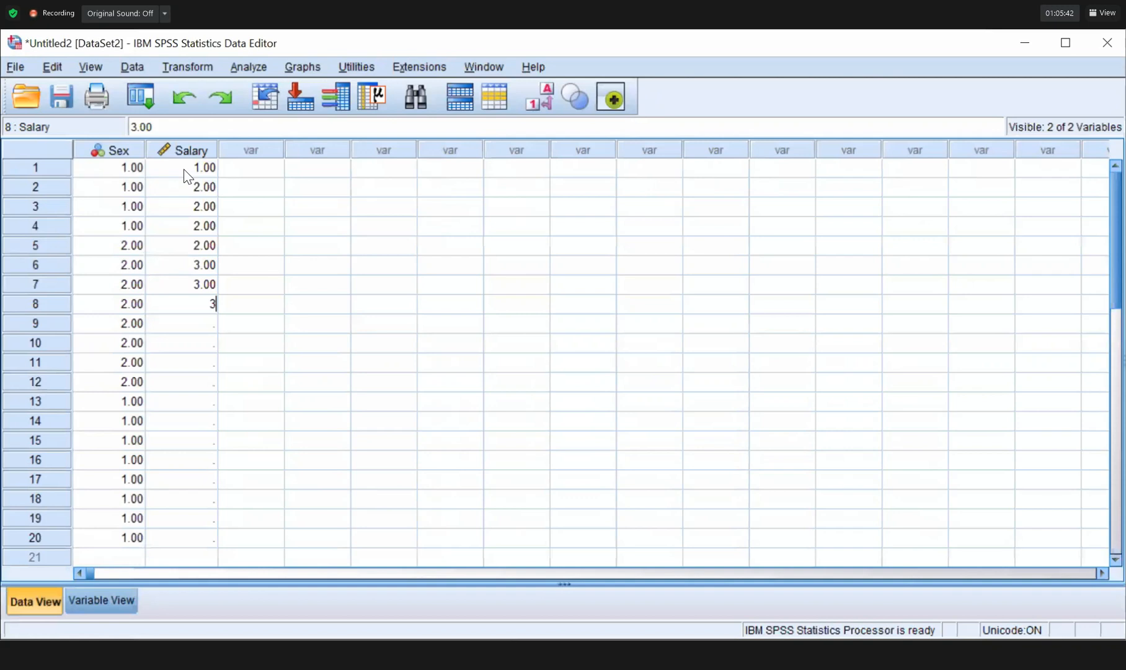
text( 4 4 4 5 5 5 5)
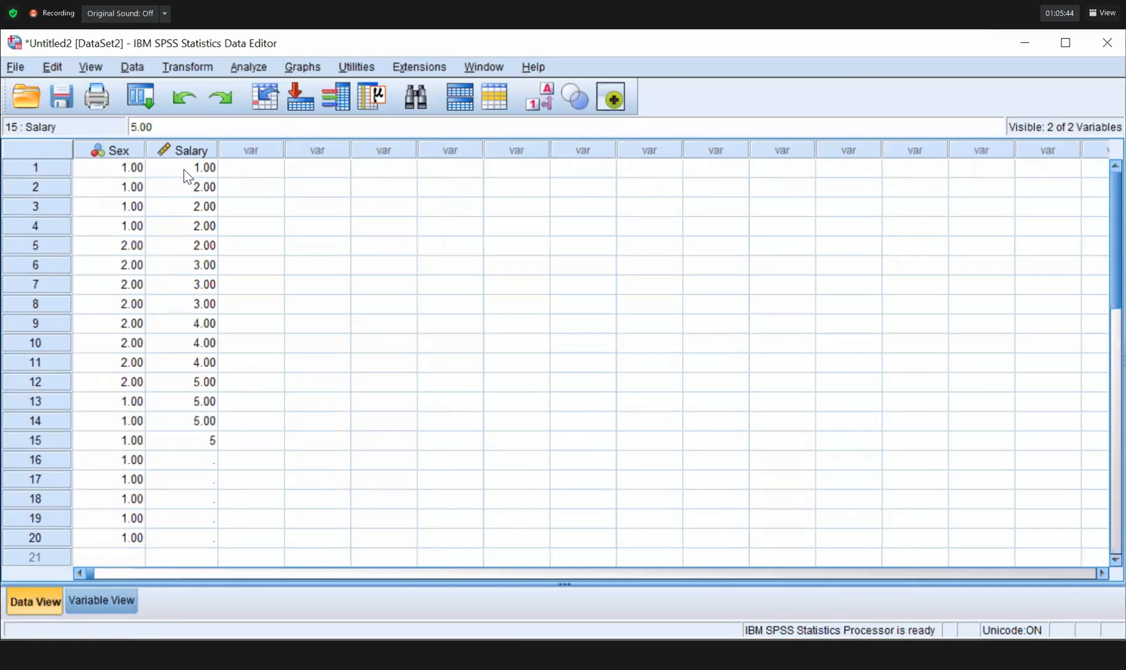
key(Return)
text(2)
key(Return)
text(3)
key(Return)
text(4)
key(Return)
text(23)
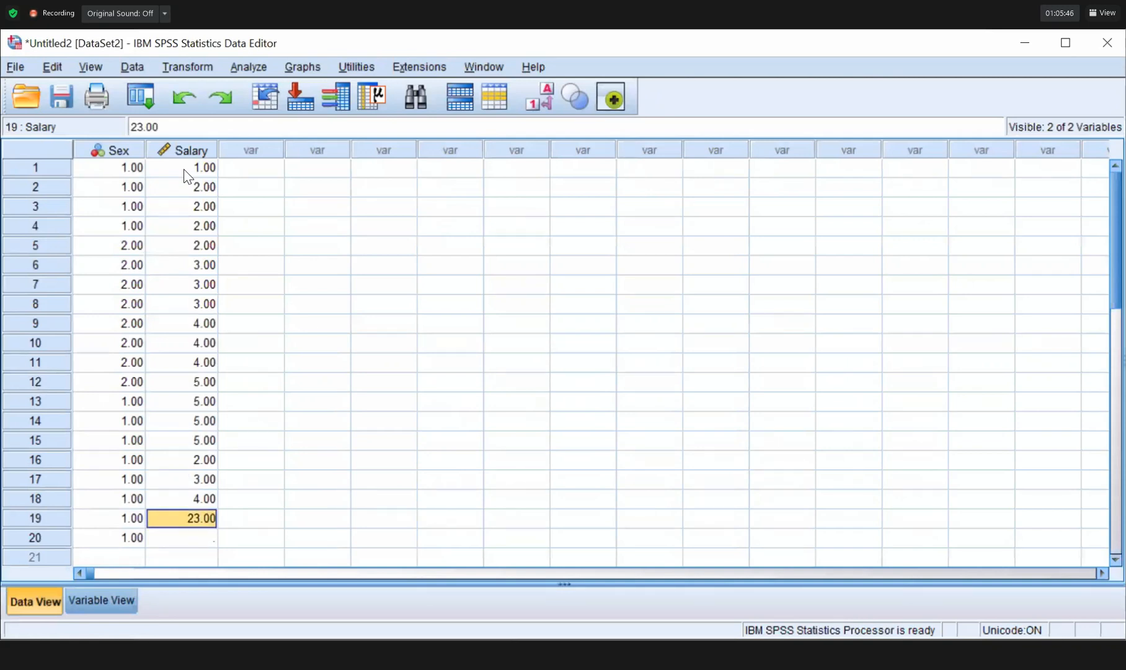
text(1)
key(Return)
text(2)
key(Return)
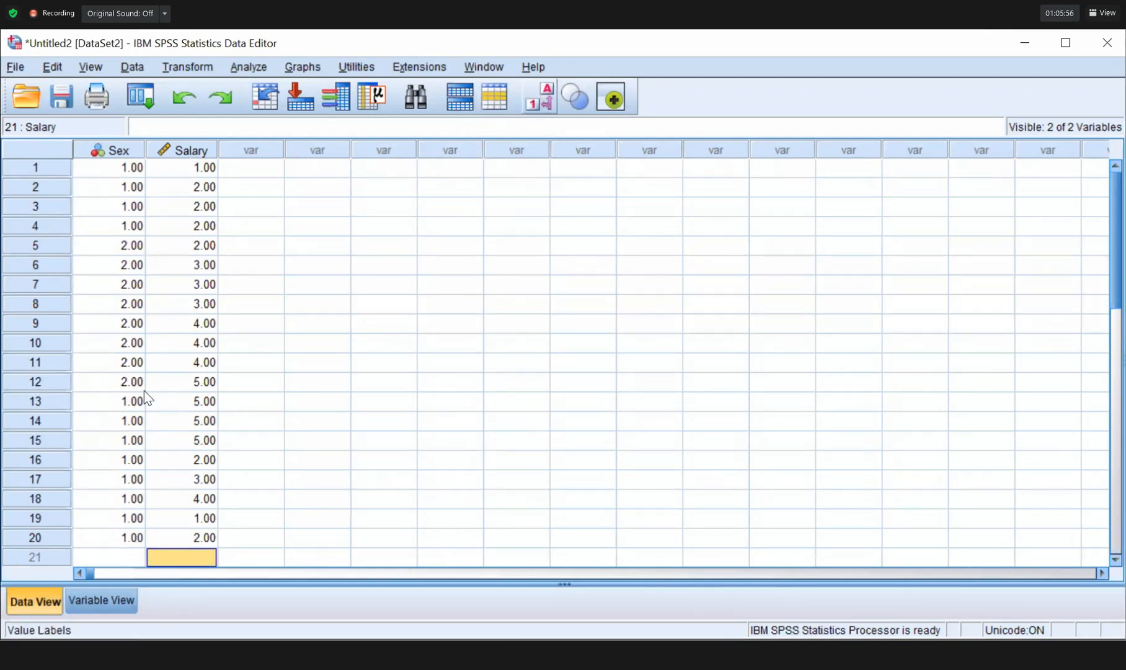
Enter 23 as row 12's Salary and toggle the value labels display on and off.
click(196, 383)
text(23)
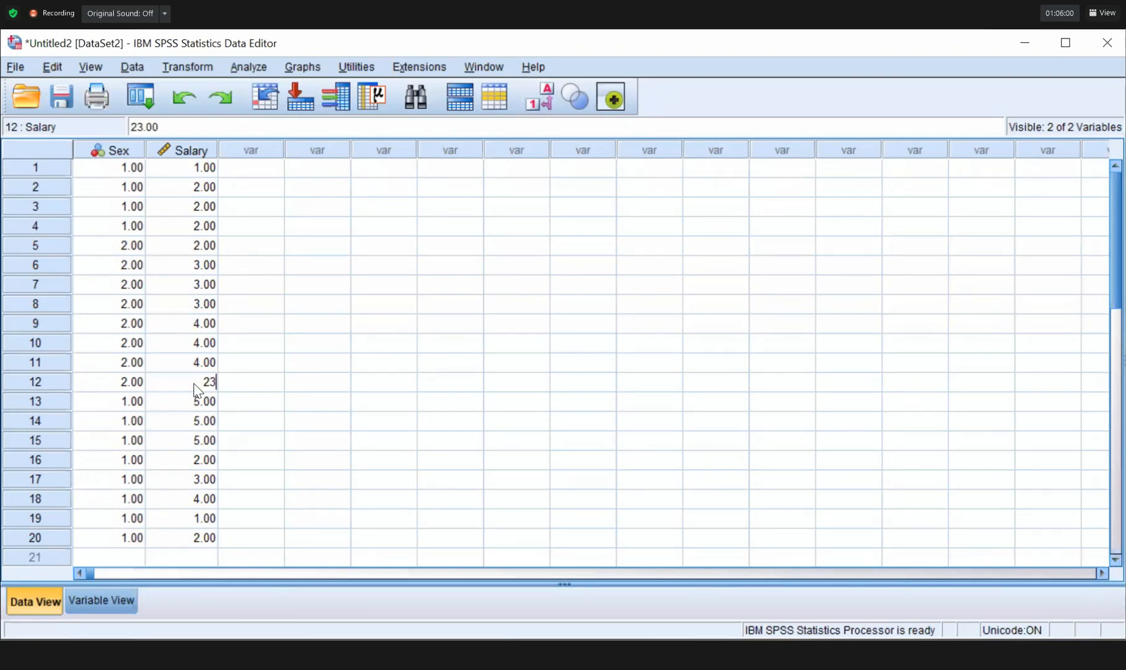
key(Return)
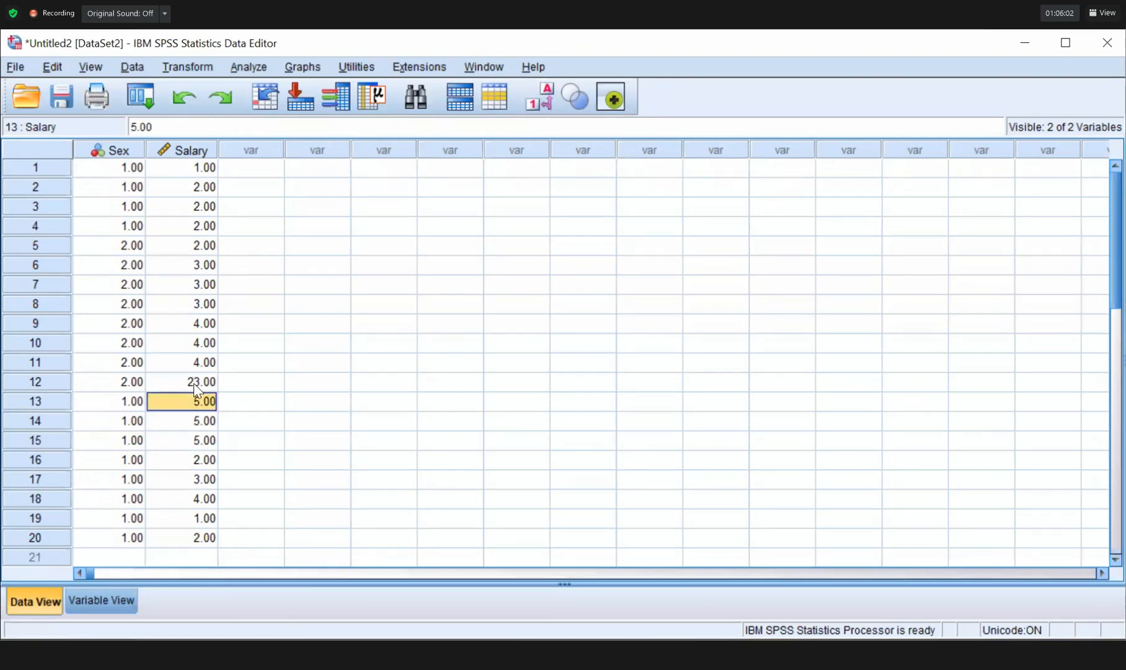
click(195, 383)
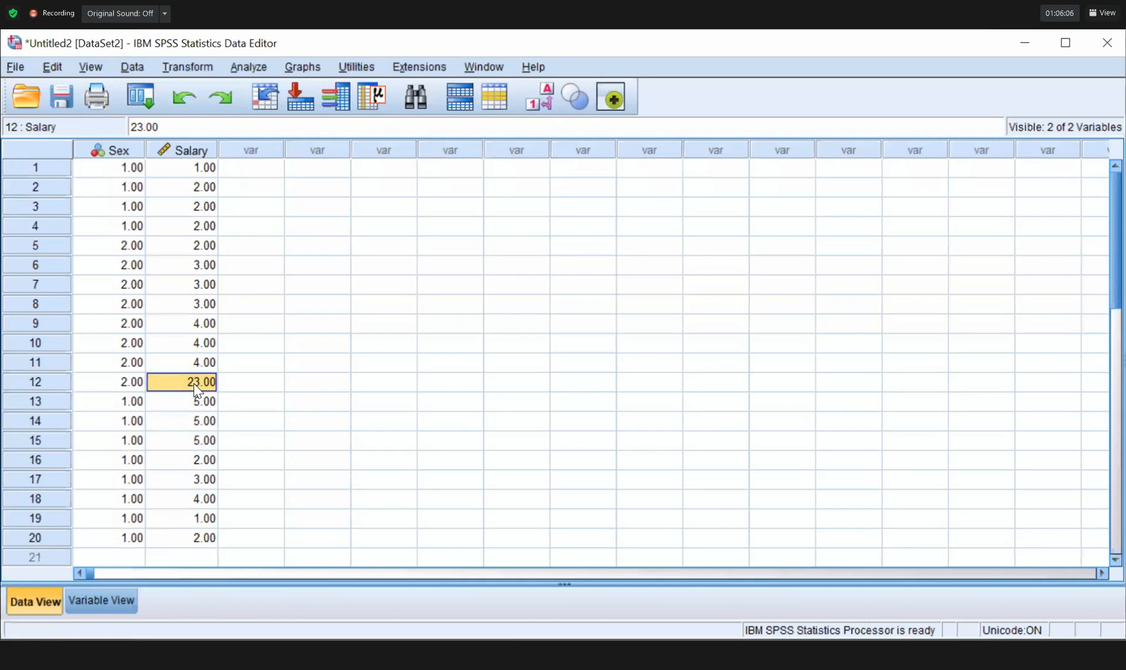
click(548, 99)
click(450, 363)
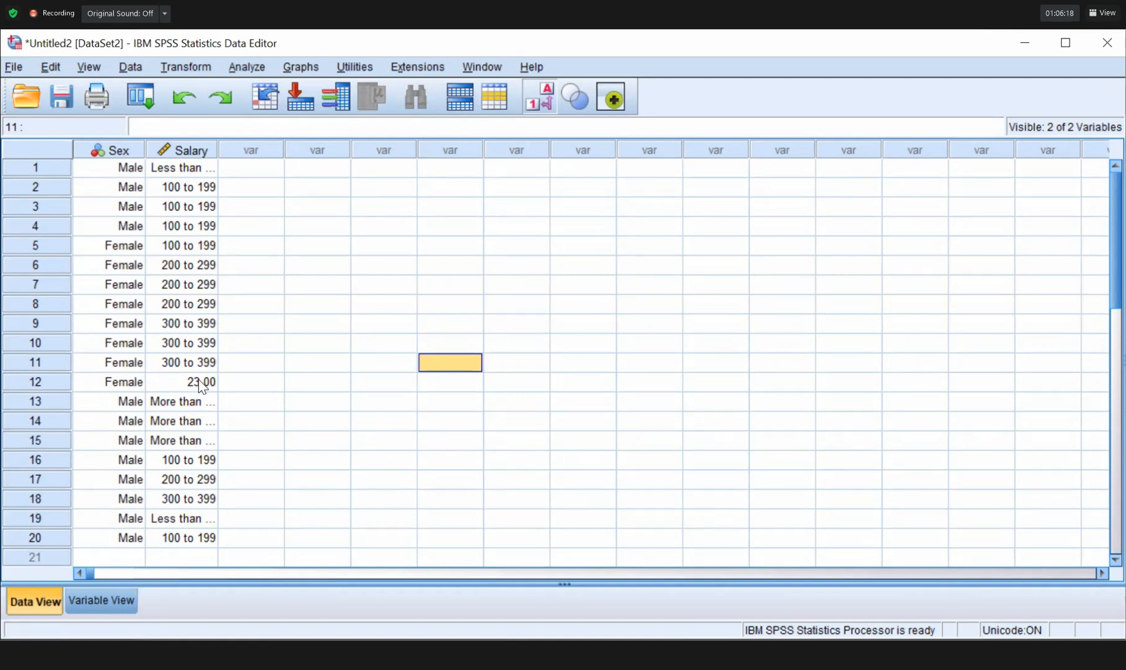
click(539, 99)
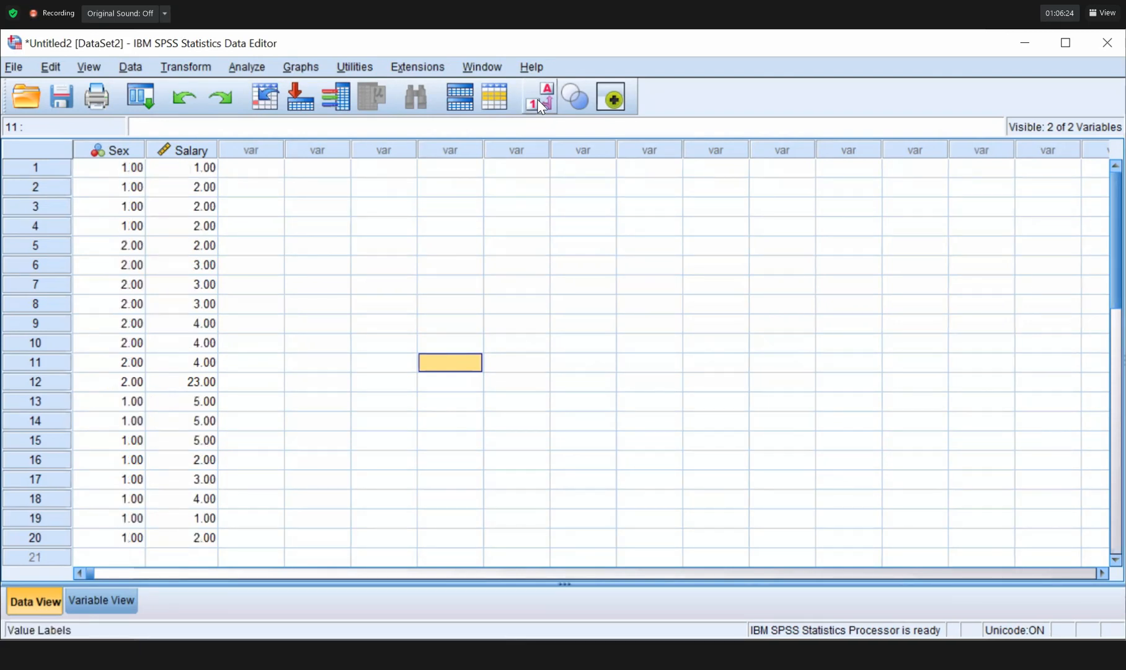
click(539, 103)
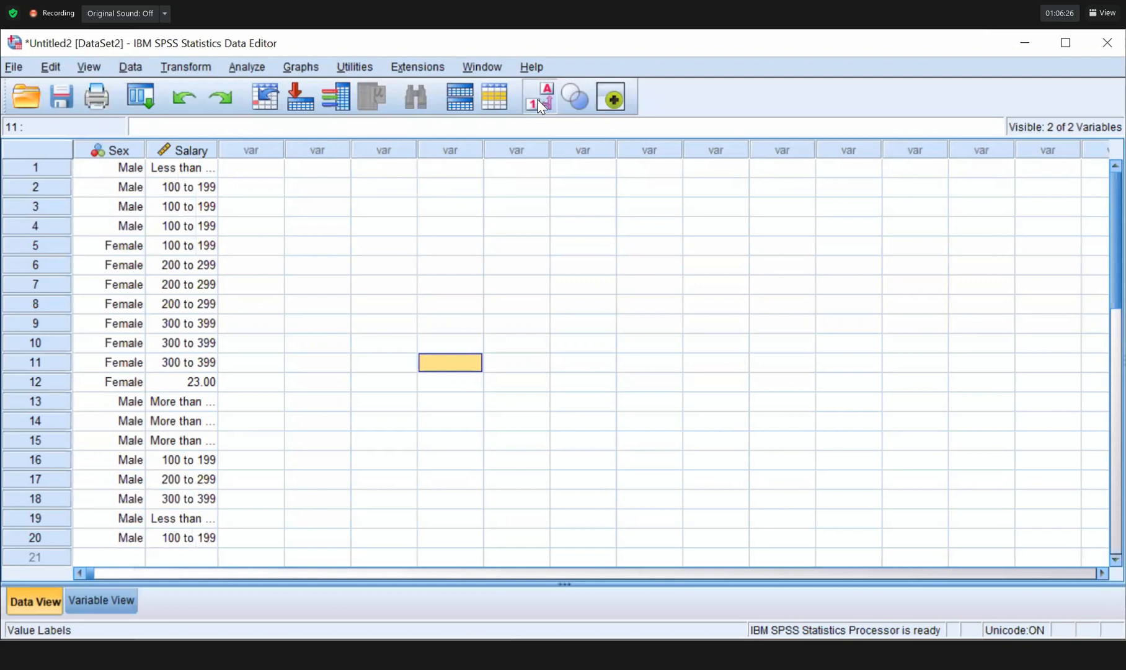
click(538, 99)
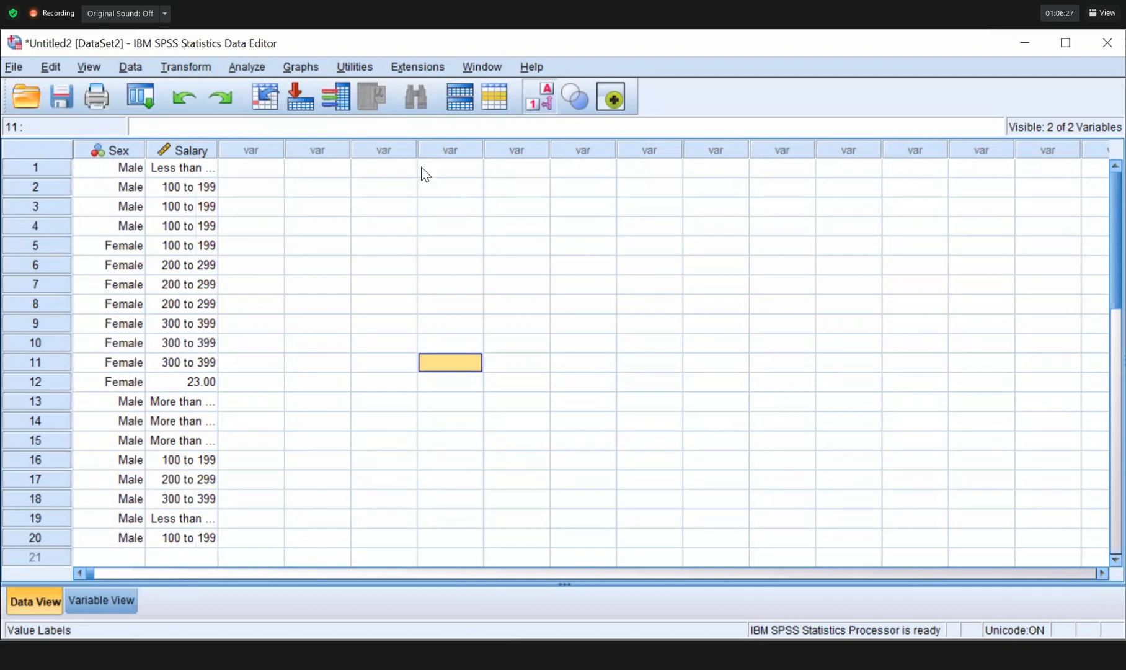
Correct row 12's Salary to 4 and turn value labels back on.
click(206, 383)
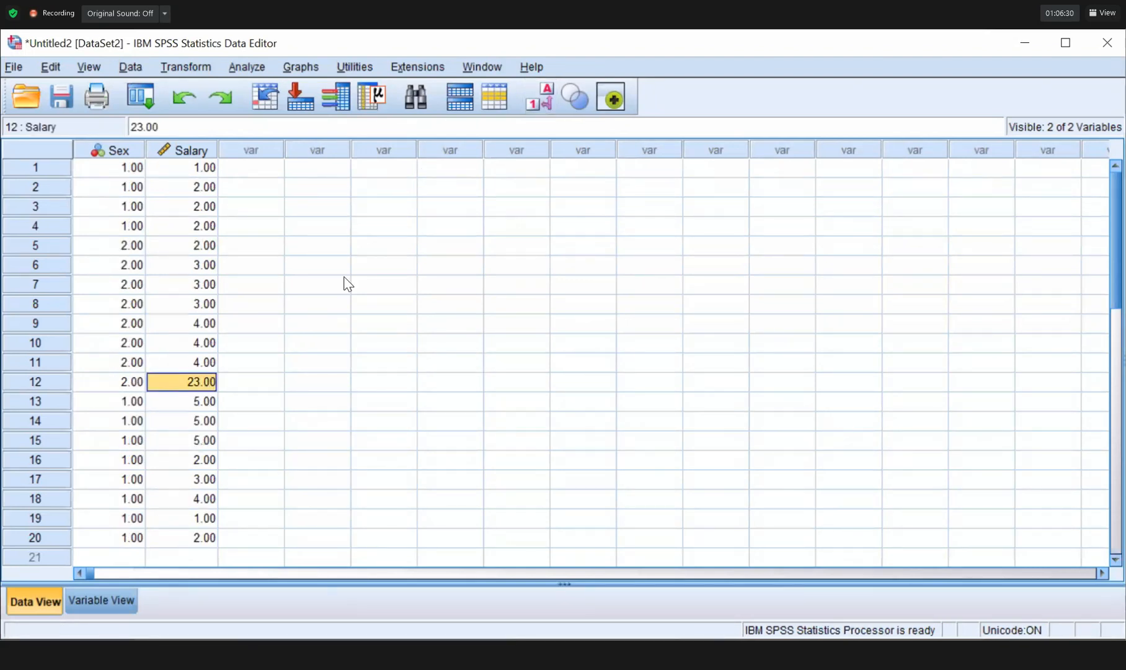
text(4)
key(Return)
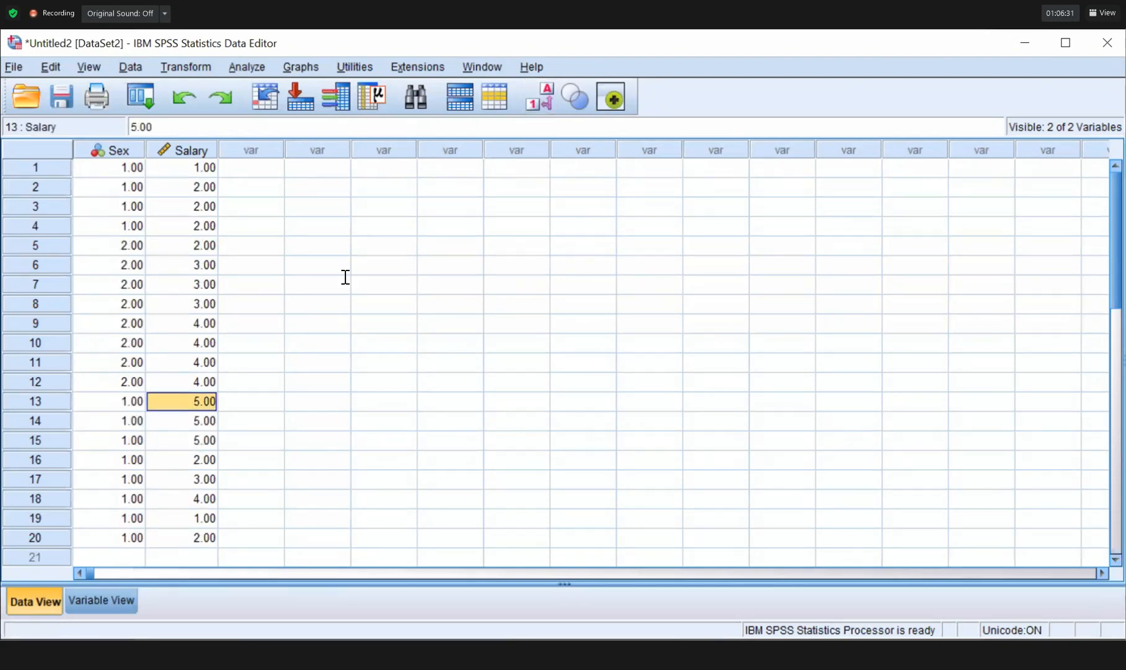
click(542, 96)
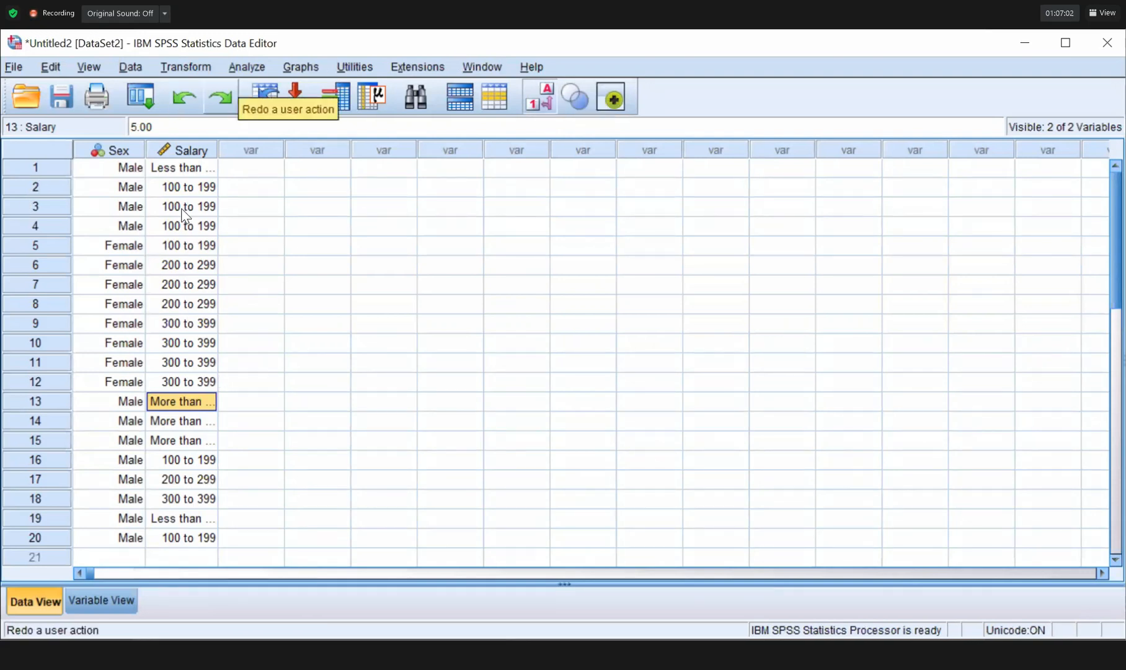
Look at the Analyze menu, deselect the data with an empty cell, then open the File menu.
click(241, 66)
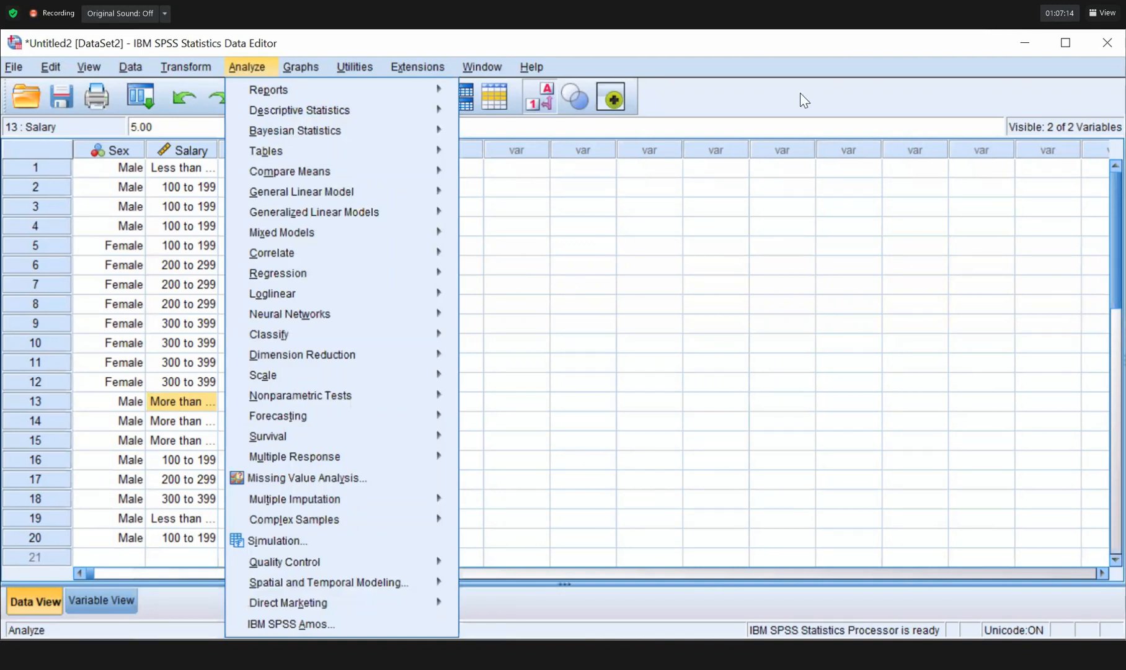
click(13, 67)
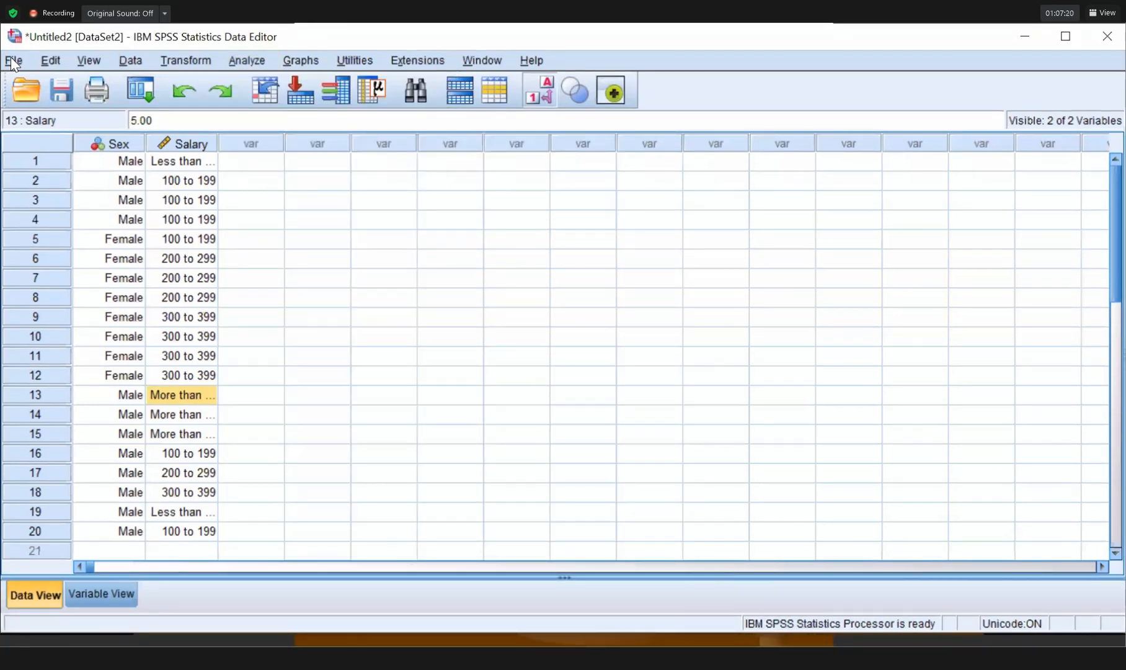
click(583, 282)
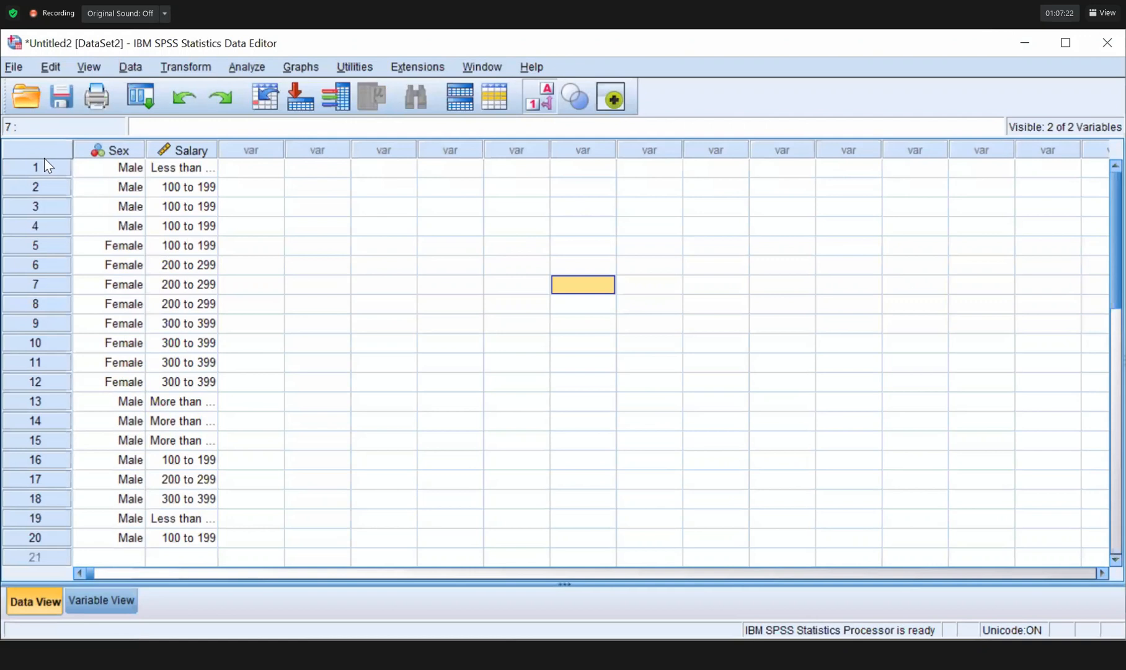
click(14, 67)
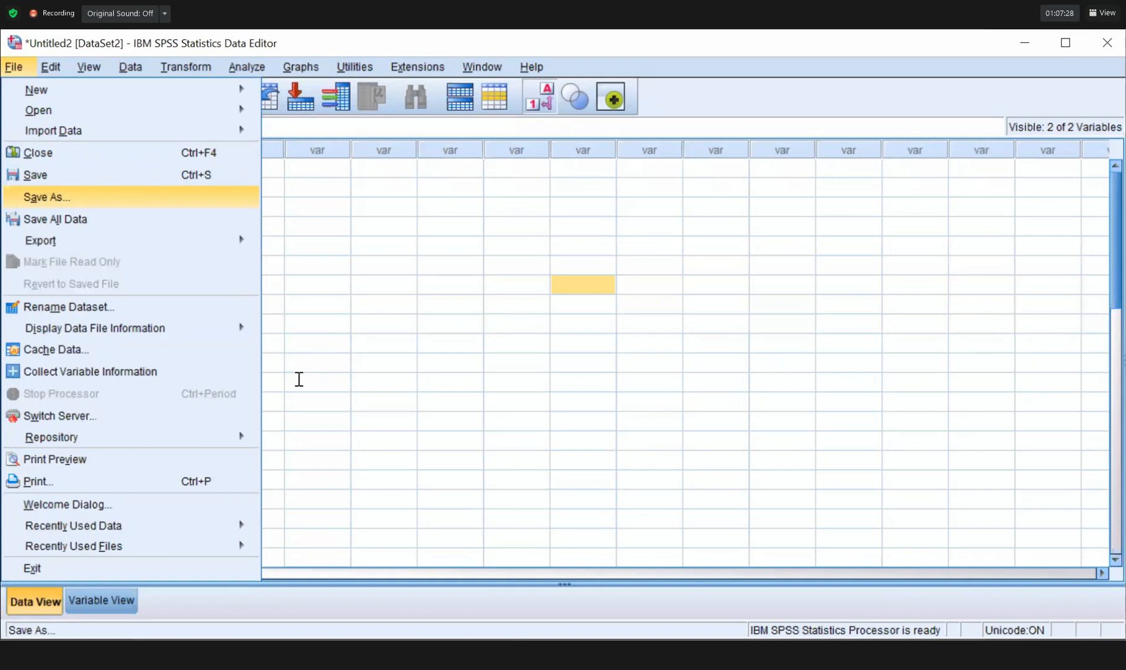
Save the data set in Downloads under the name ResearchWorkshop.sav.
key(Return)
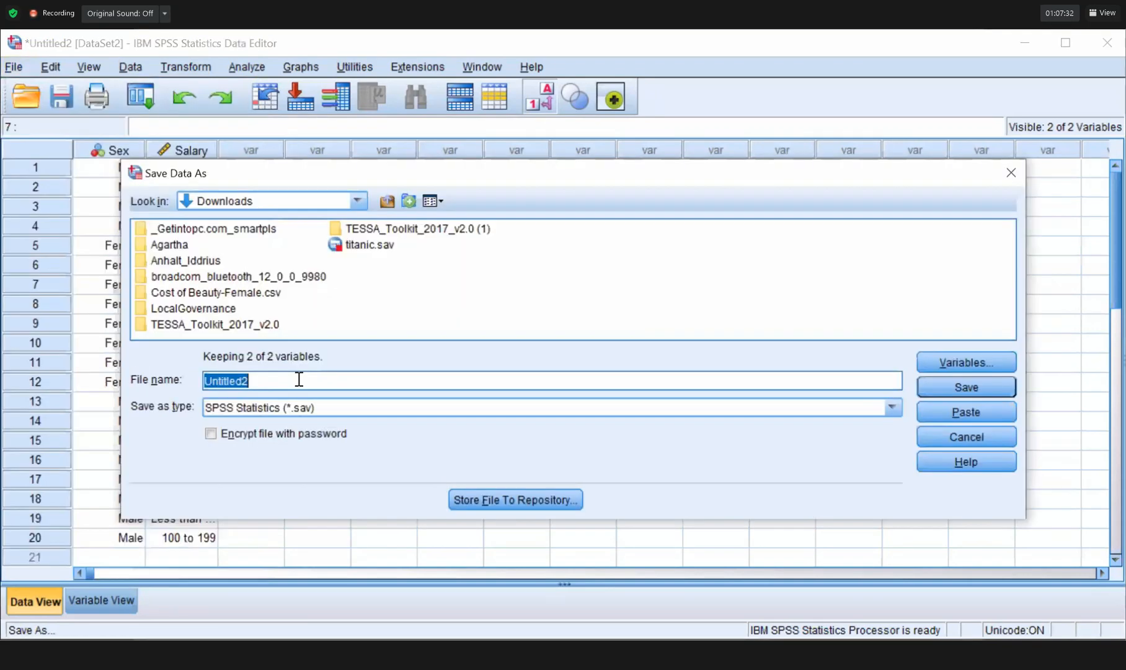
key(BackSpace)
text(ResearchWorkshop)
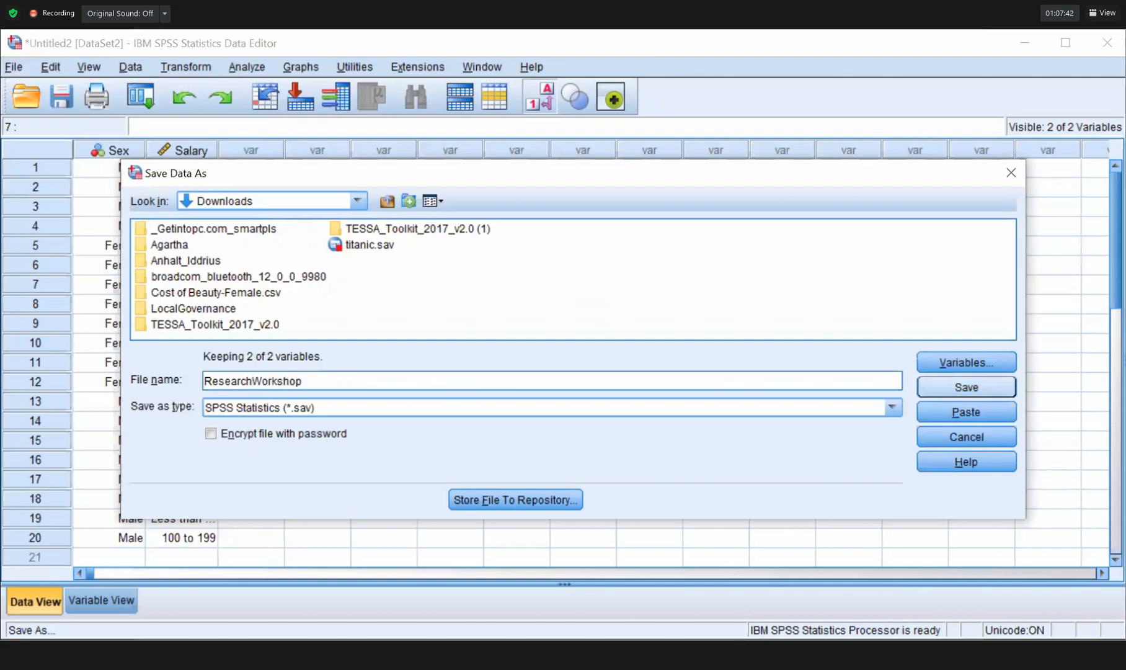
key(Return)
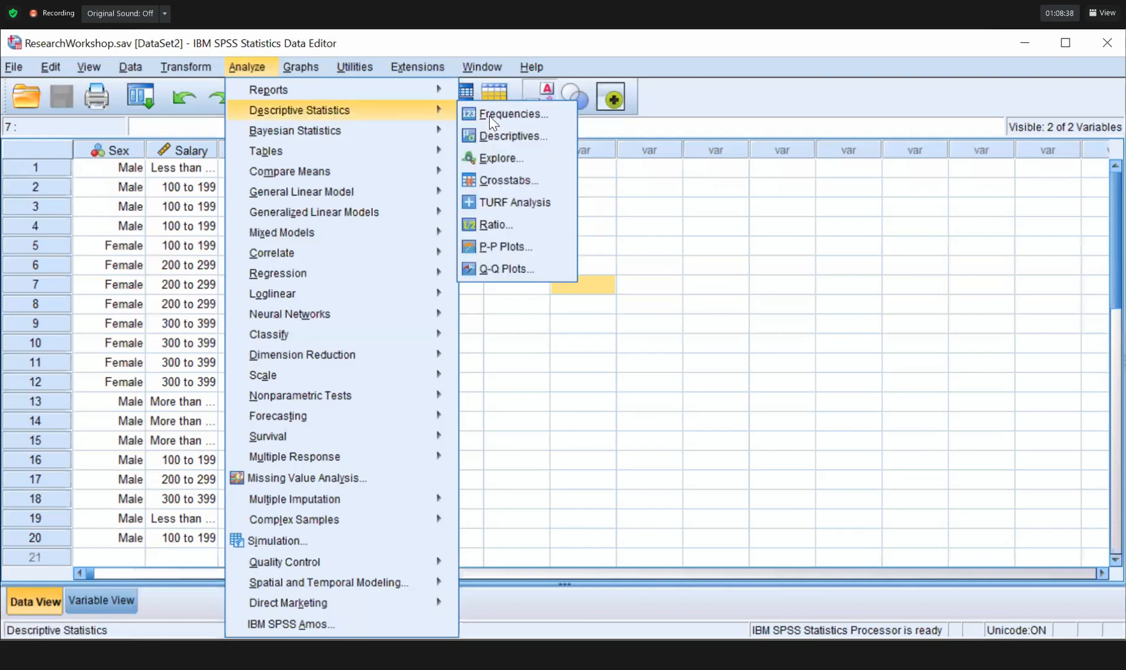
Put Sex of respondent and Salary into Frequencies and request bar charts.
click(490, 114)
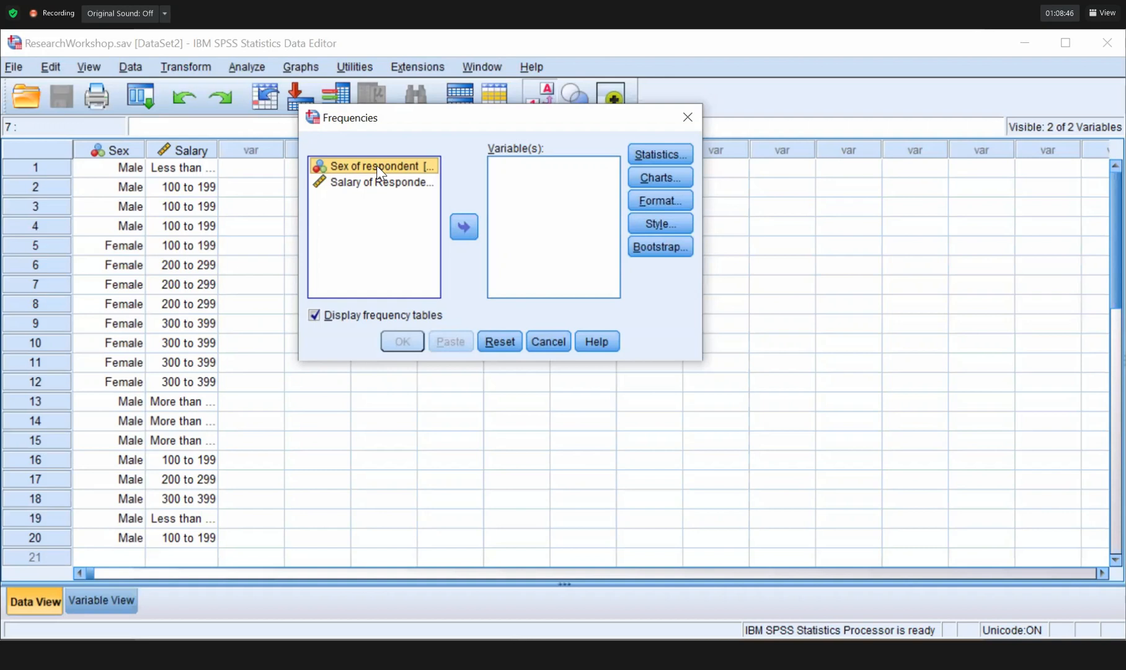
click(458, 234)
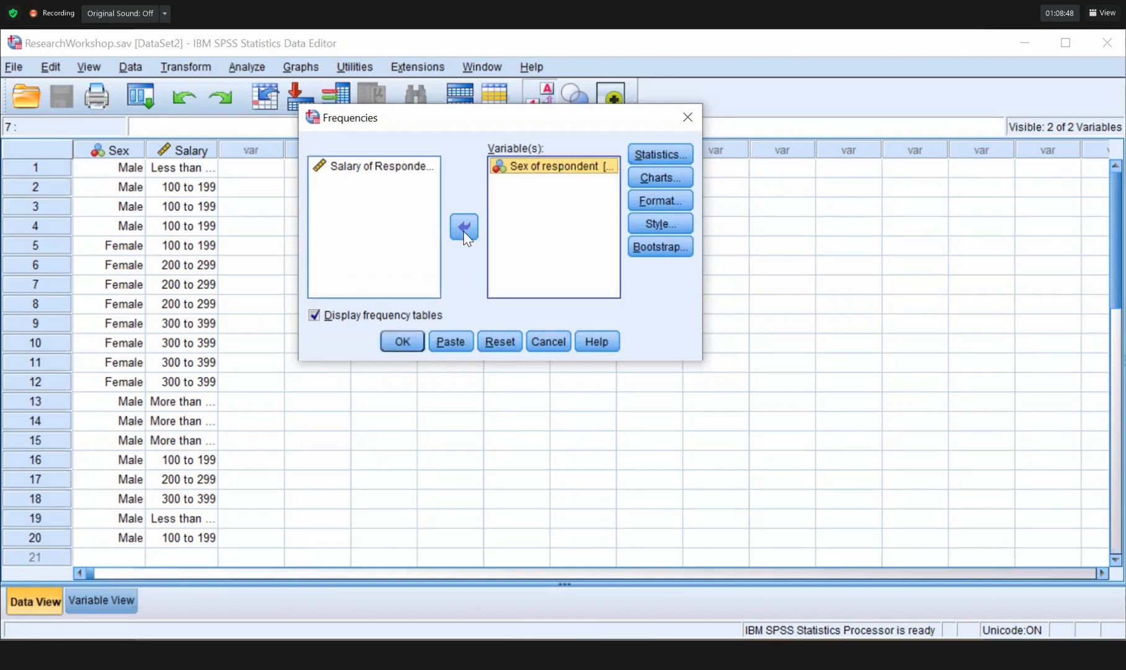
click(464, 228)
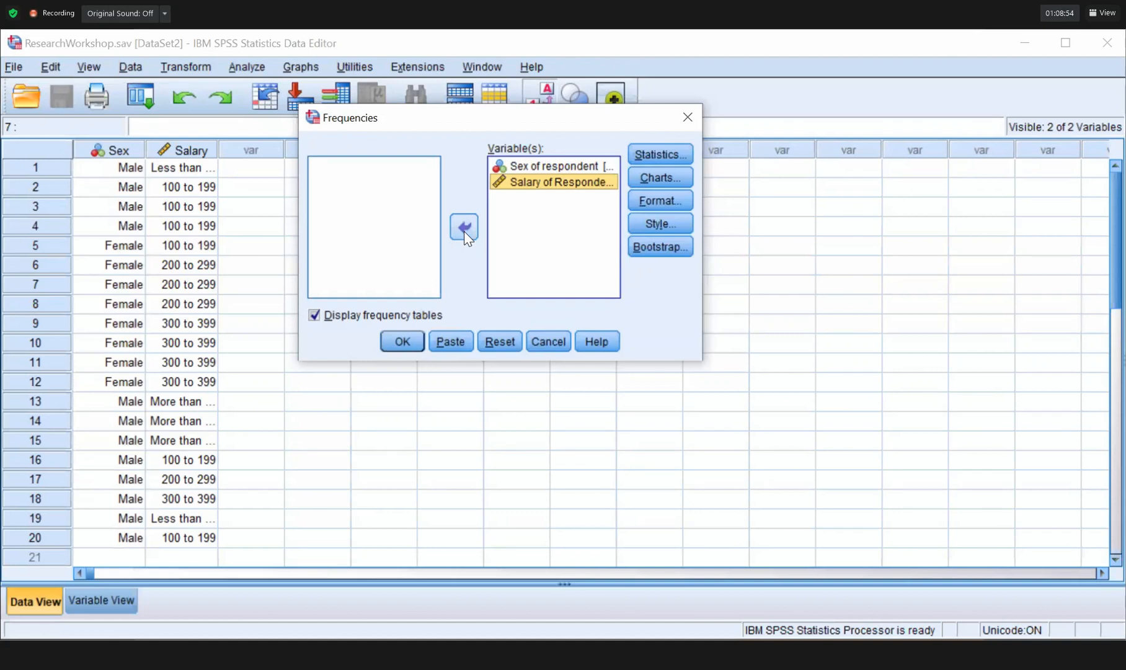
click(659, 158)
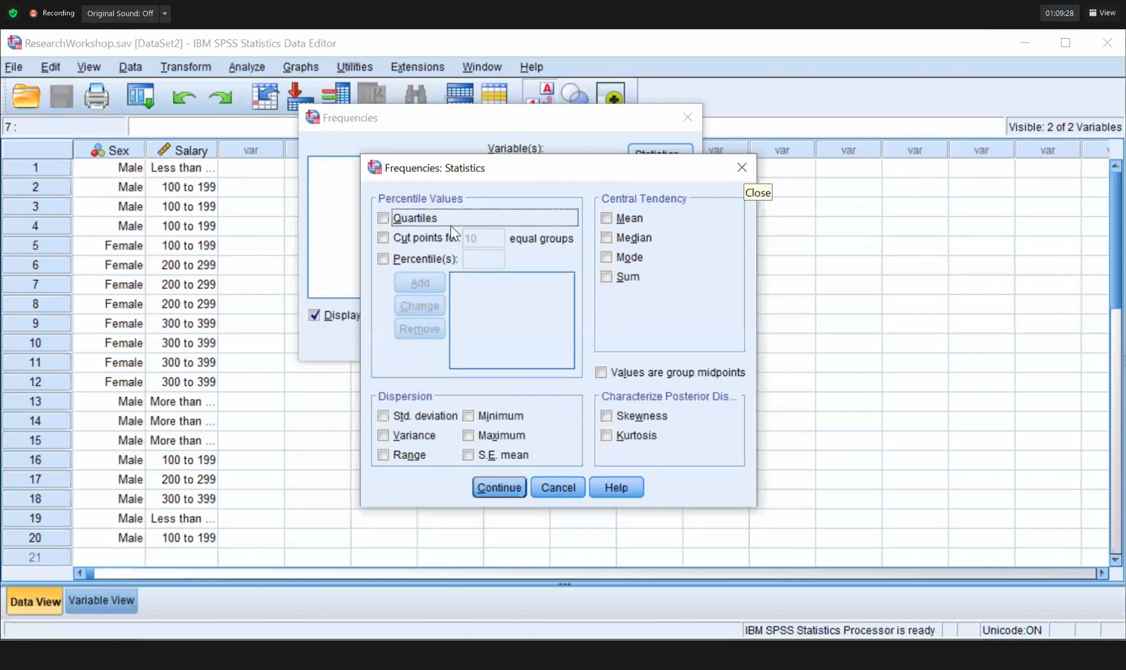
click(443, 194)
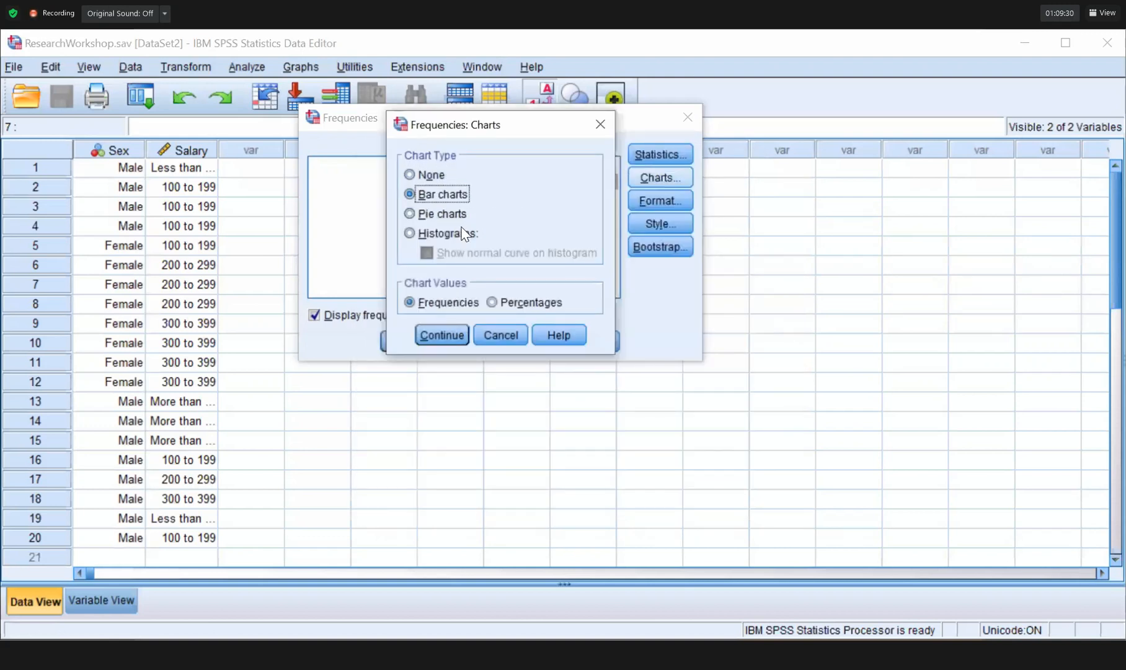
click(440, 339)
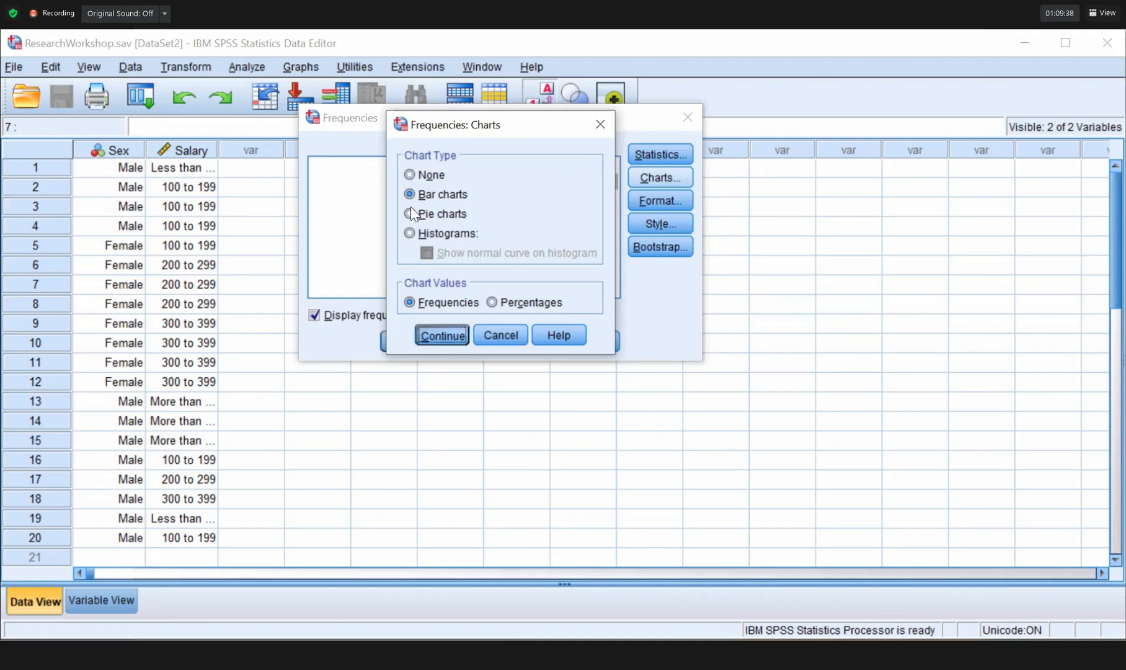
key(Return)
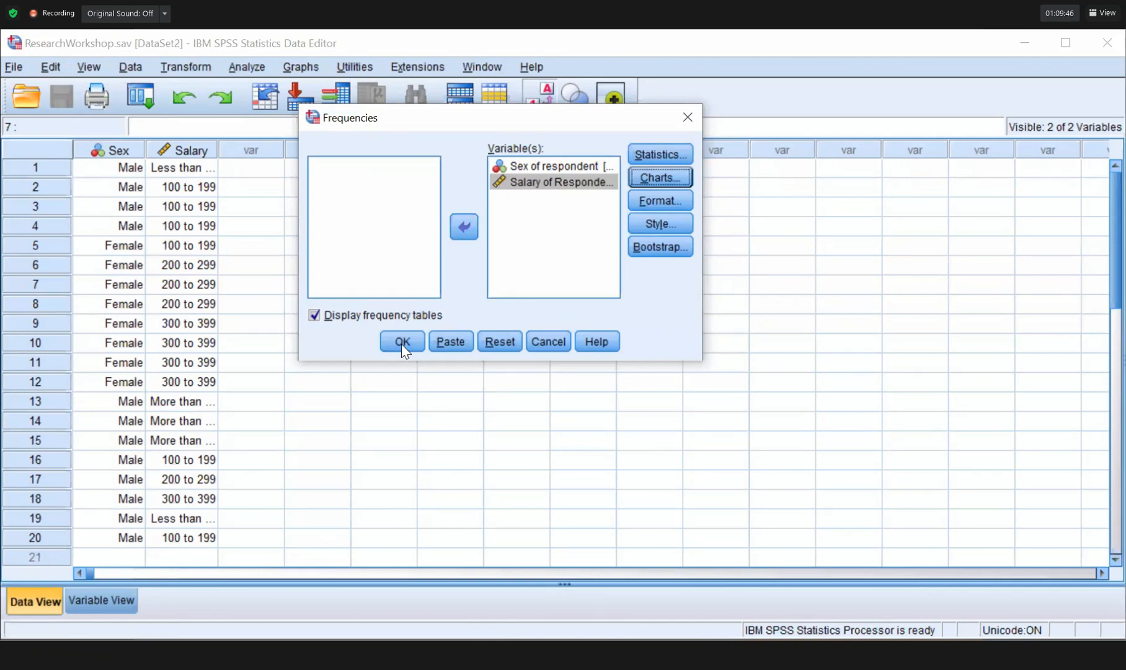
Run the Frequencies analysis and scroll the output down to the Sex of respondent bar chart.
click(402, 341)
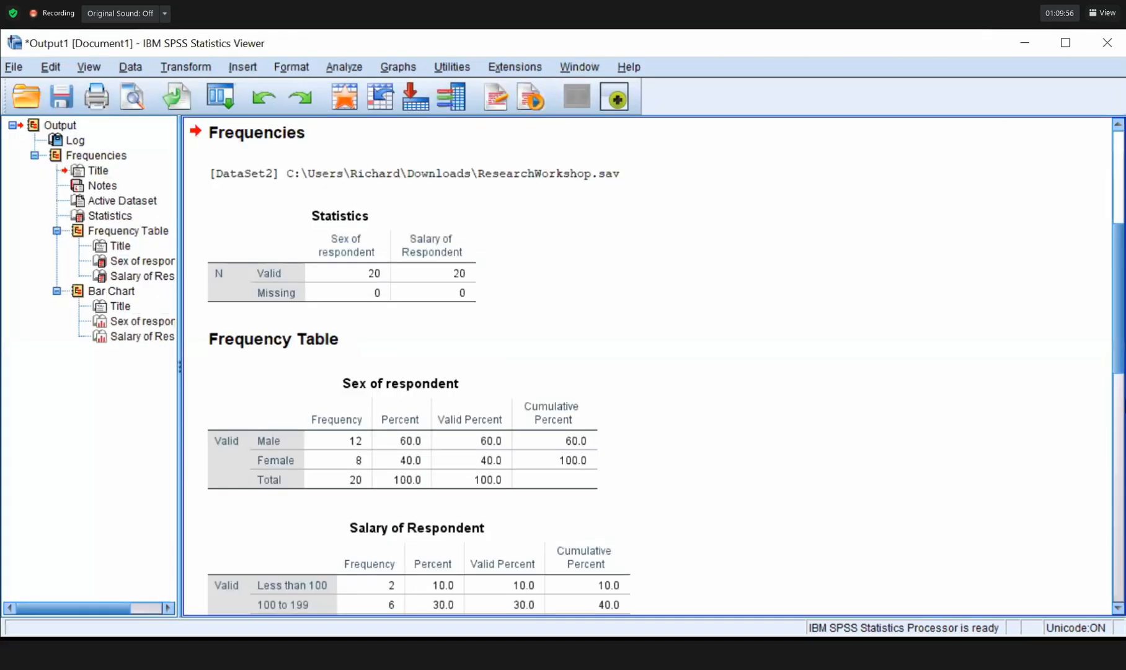
scroll(1123, 417, down, 3)
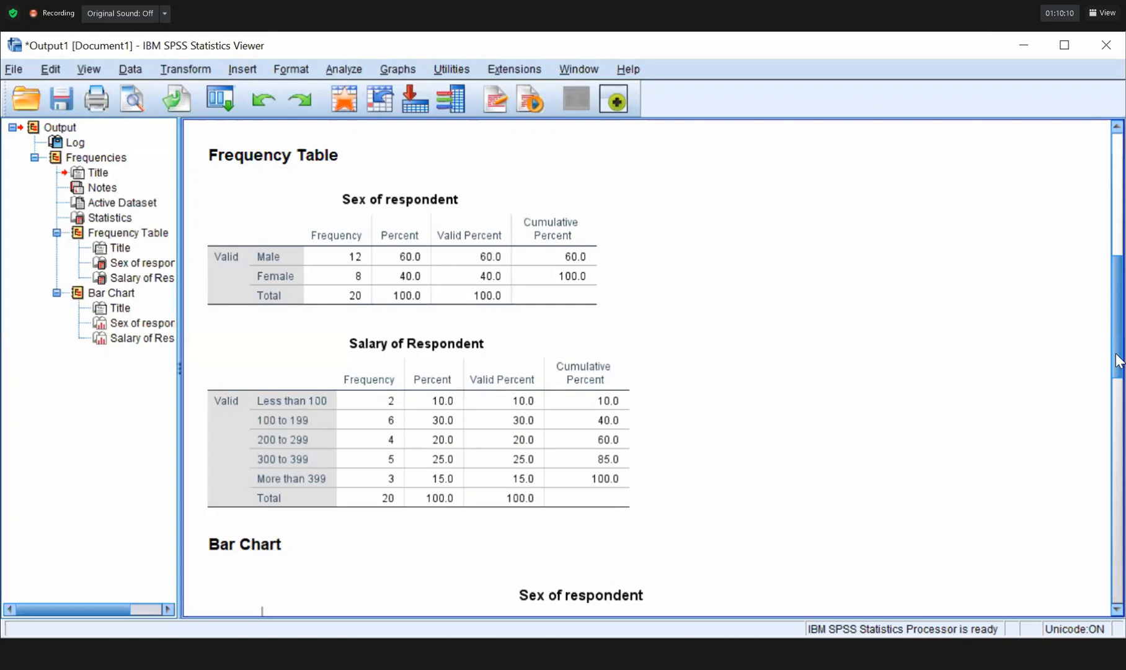
scroll(1121, 363, down, 1)
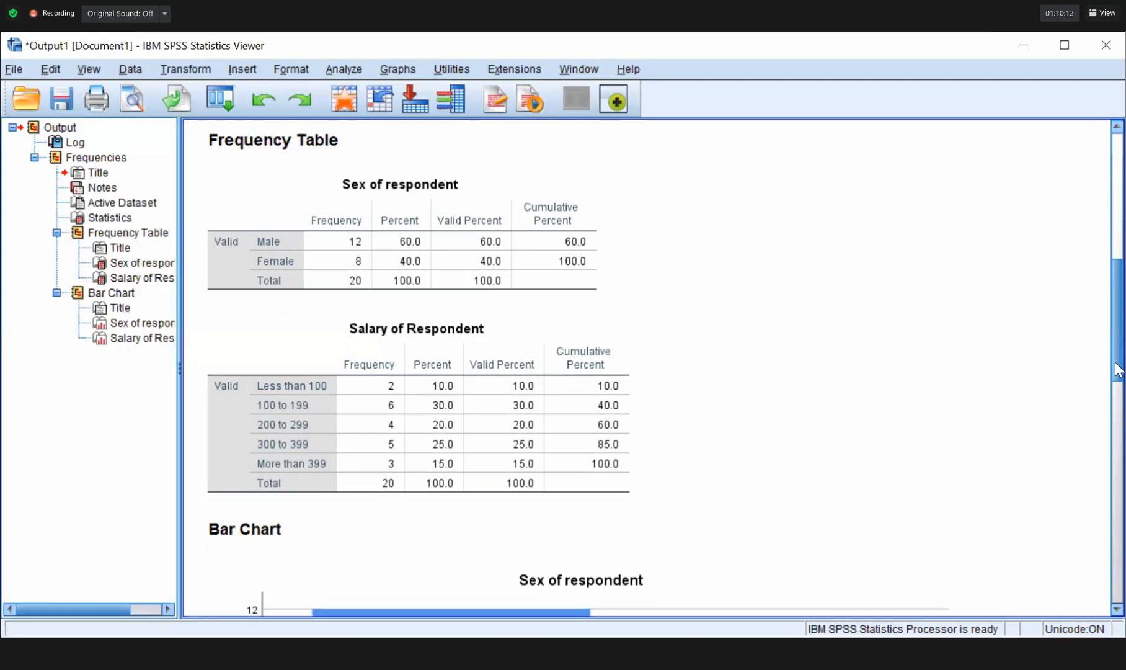
scroll(1120, 369, down, 5)
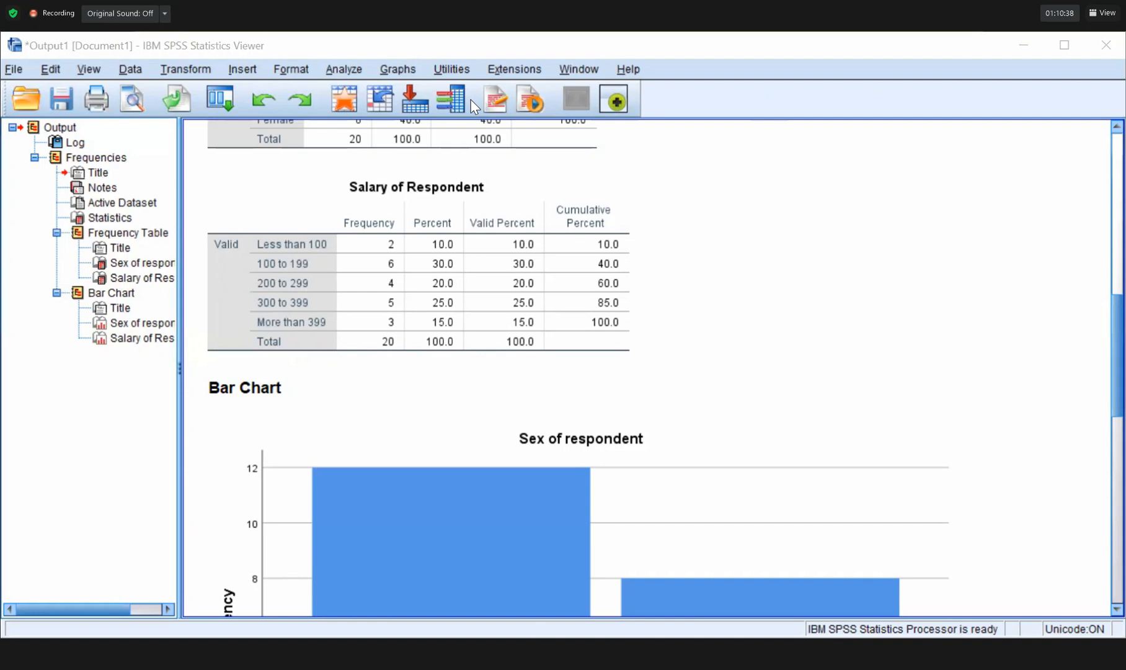
click(1118, 128)
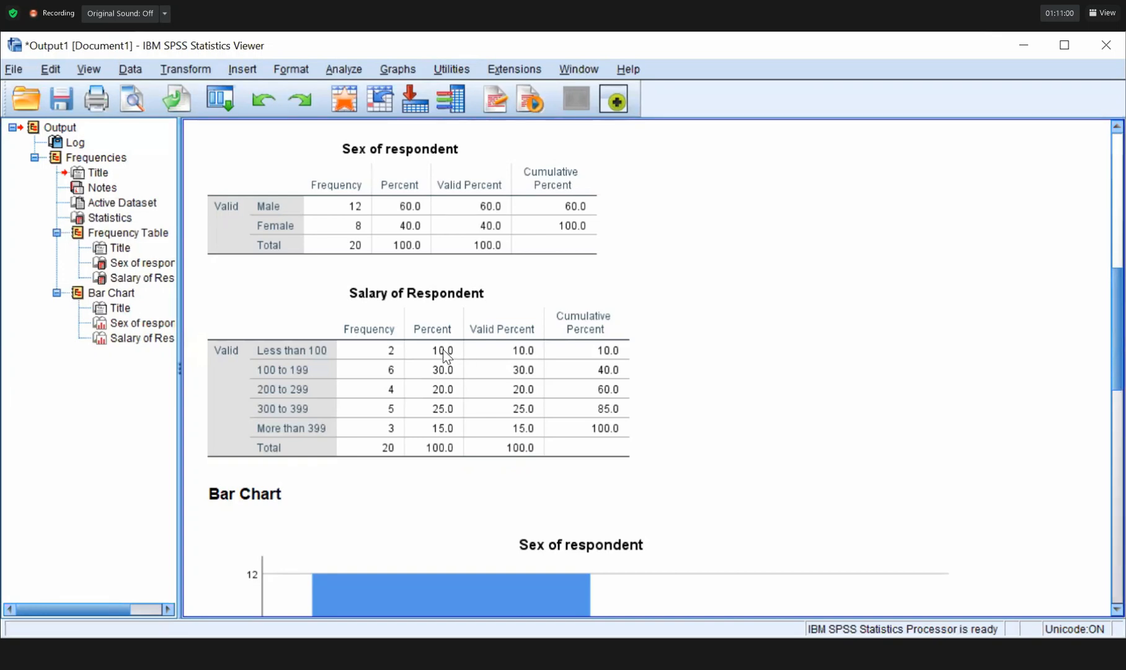
scroll(456, 360, down, 4)
scroll(447, 356, down, 4)
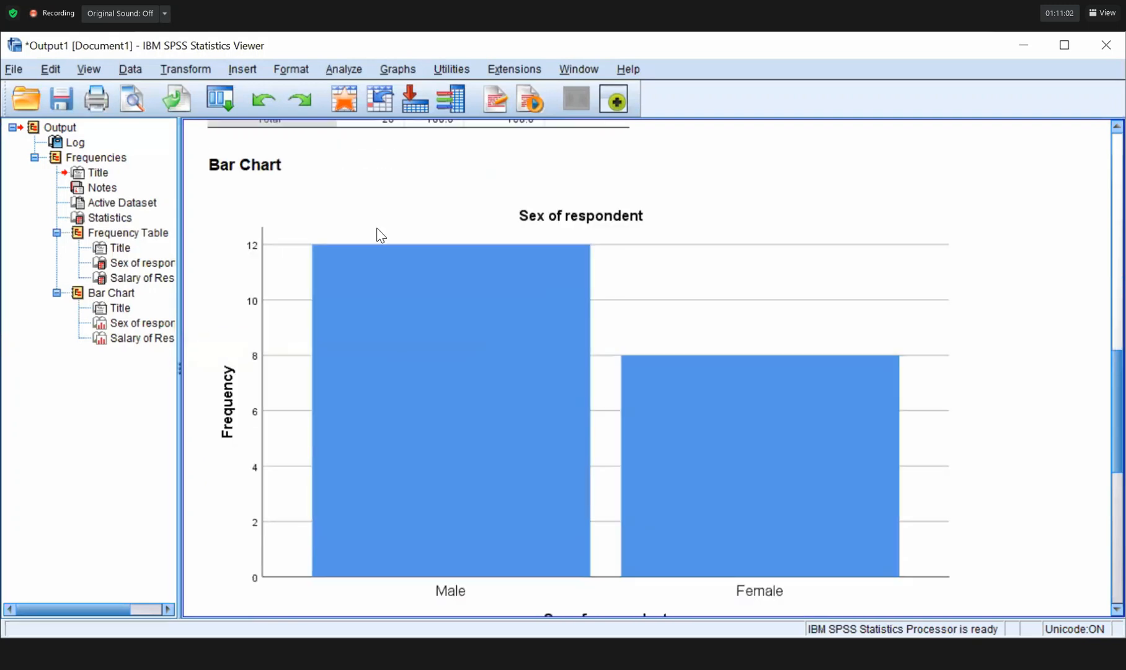
Open the Sex of respondent chart in the Chart Editor and bring up its bar Properties.
click(394, 346)
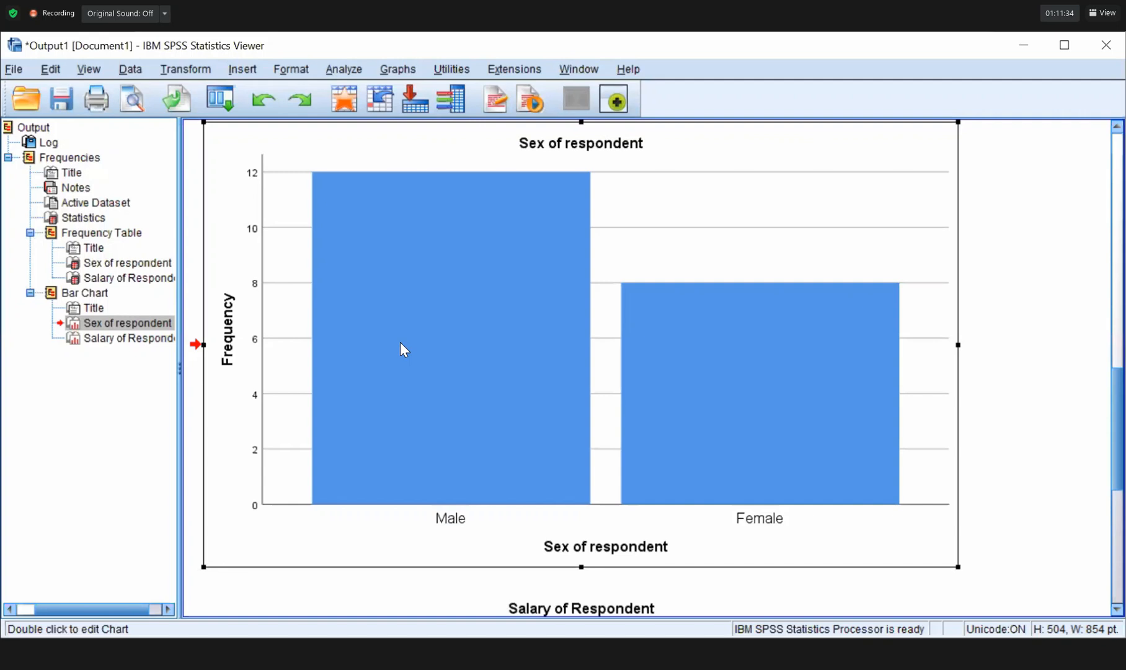
double_click(401, 343)
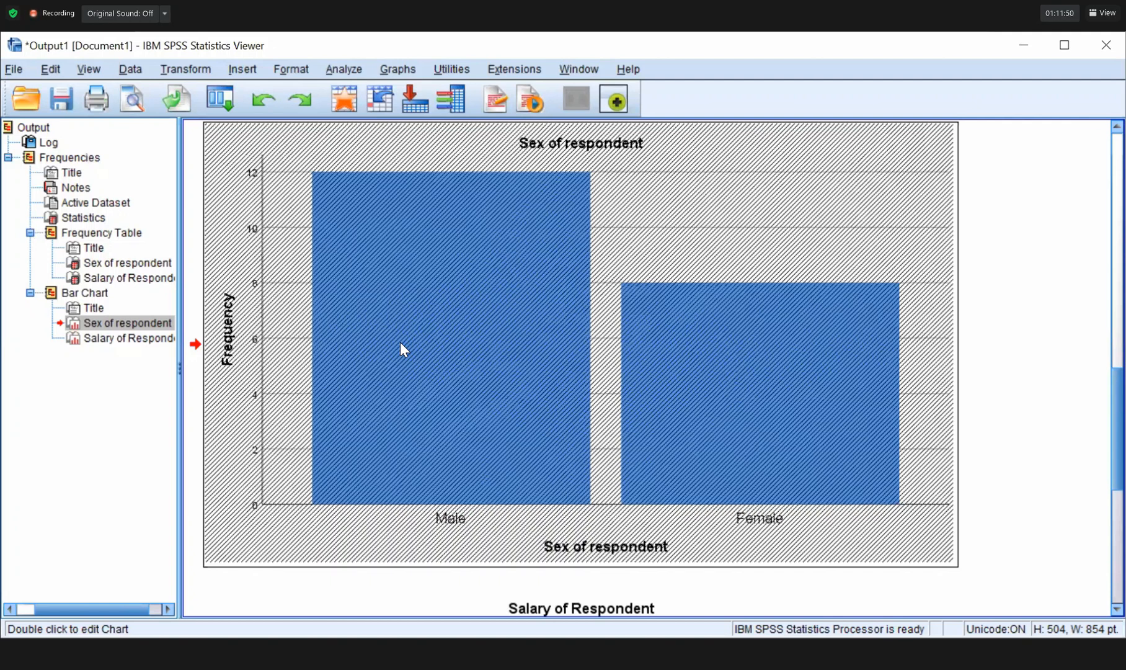
double_click(401, 342)
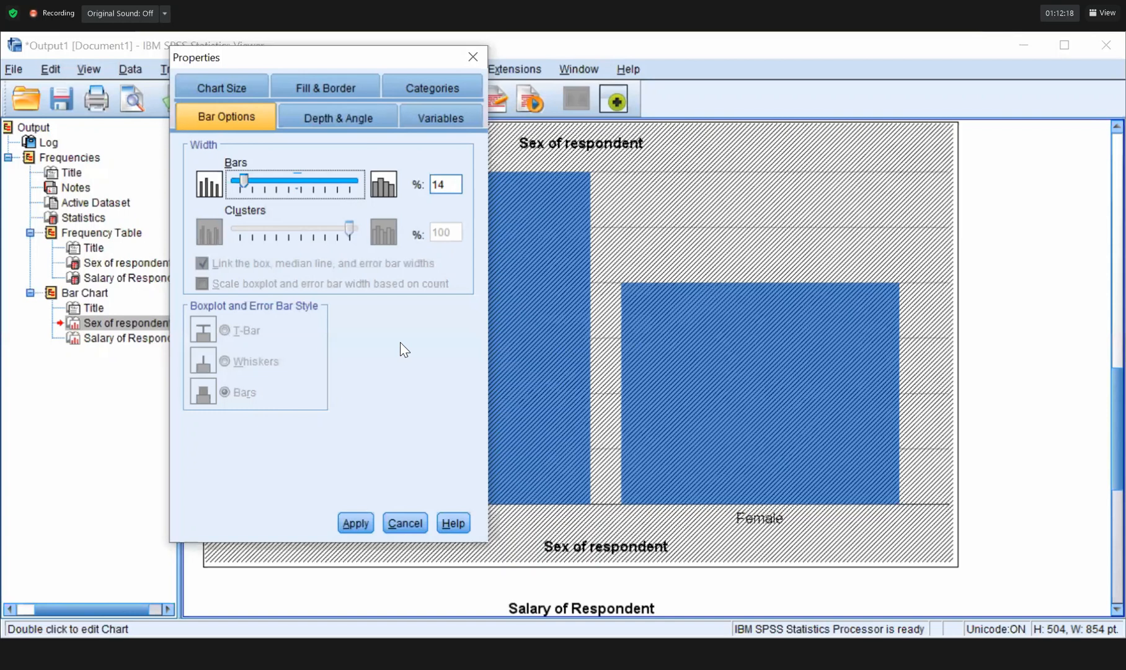
Apply a pink fill (254, 130, 180) to the bars under Fill & Border, then close Properties.
click(439, 76)
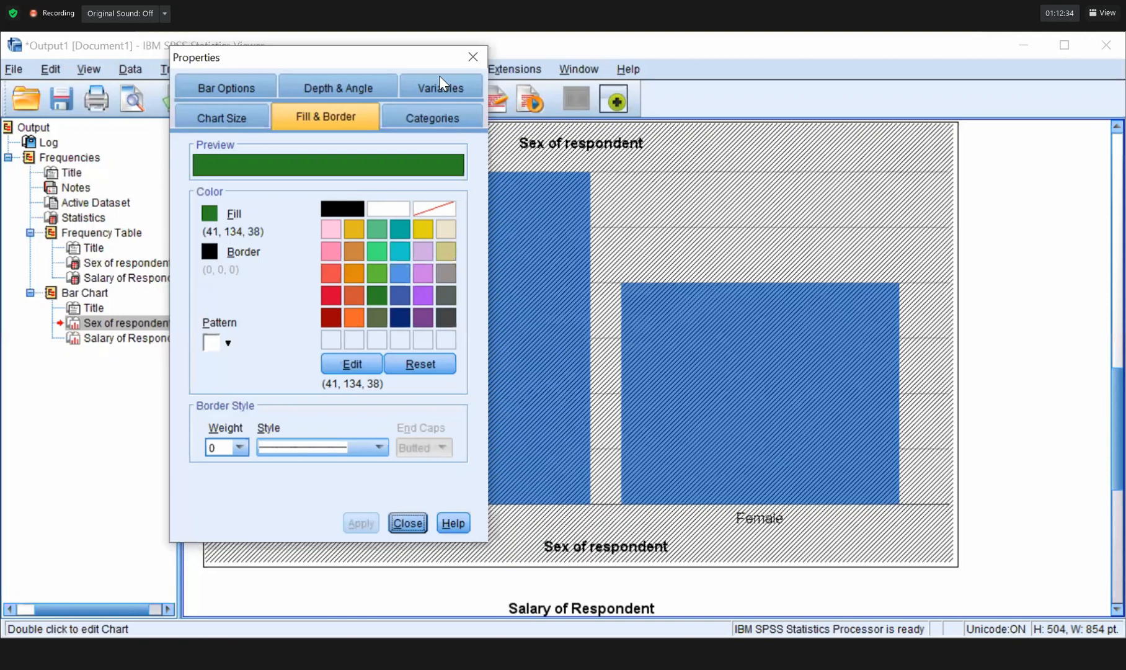
click(332, 252)
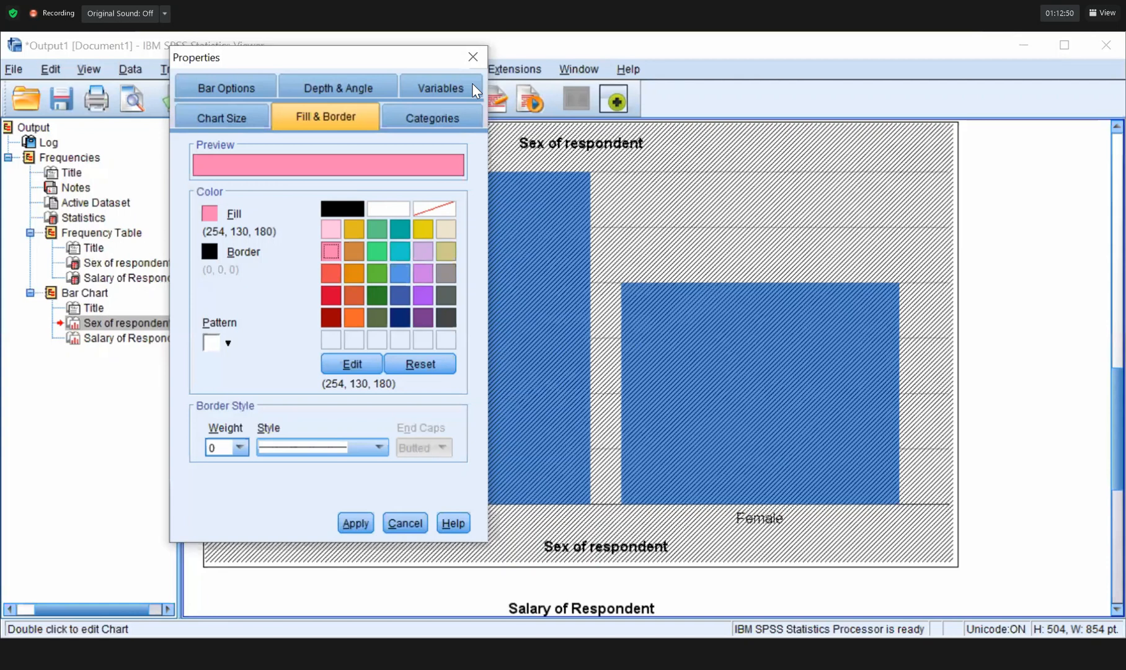
key(Return)
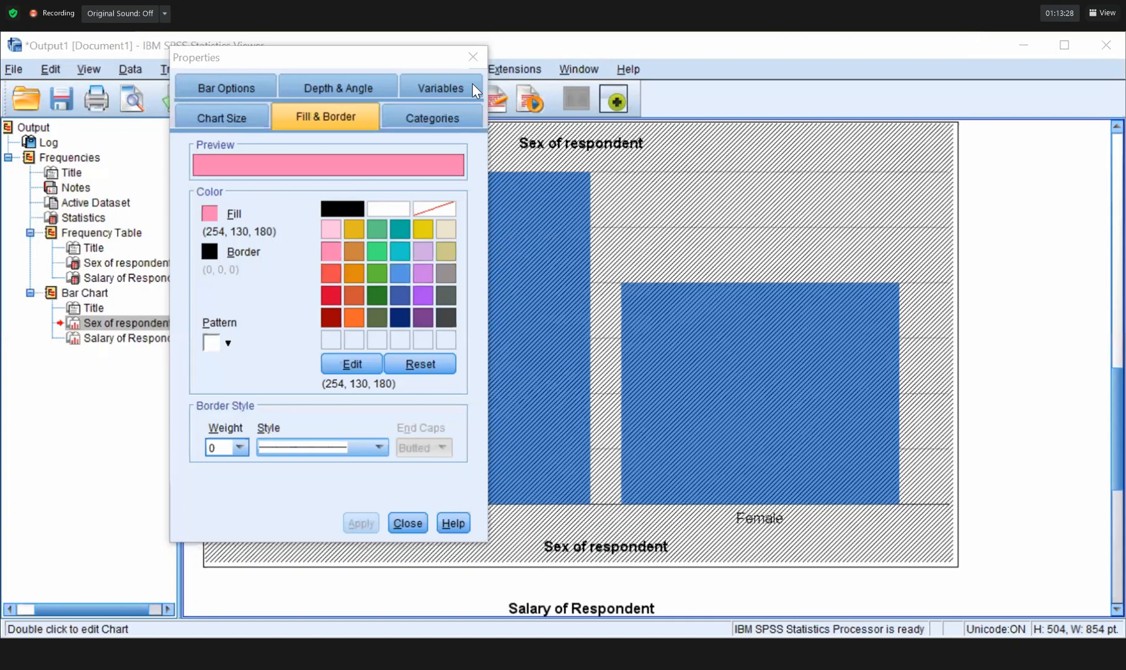
key(Escape)
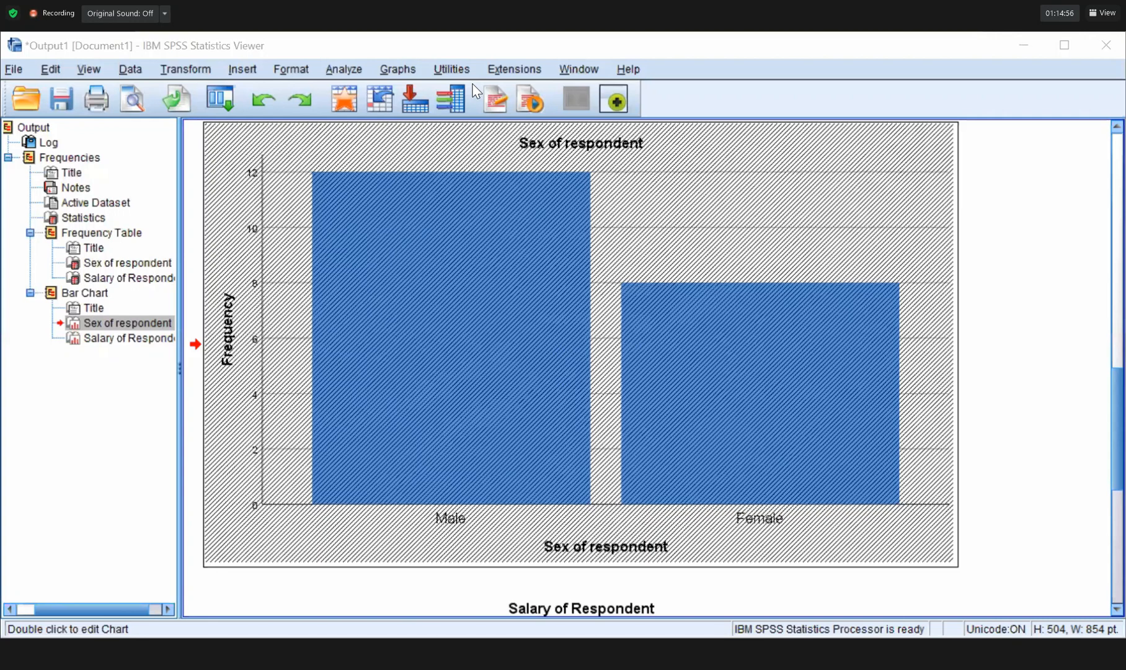
Dismiss the Windows Security and Adobe update notifications in Action Center.
key(super+a)
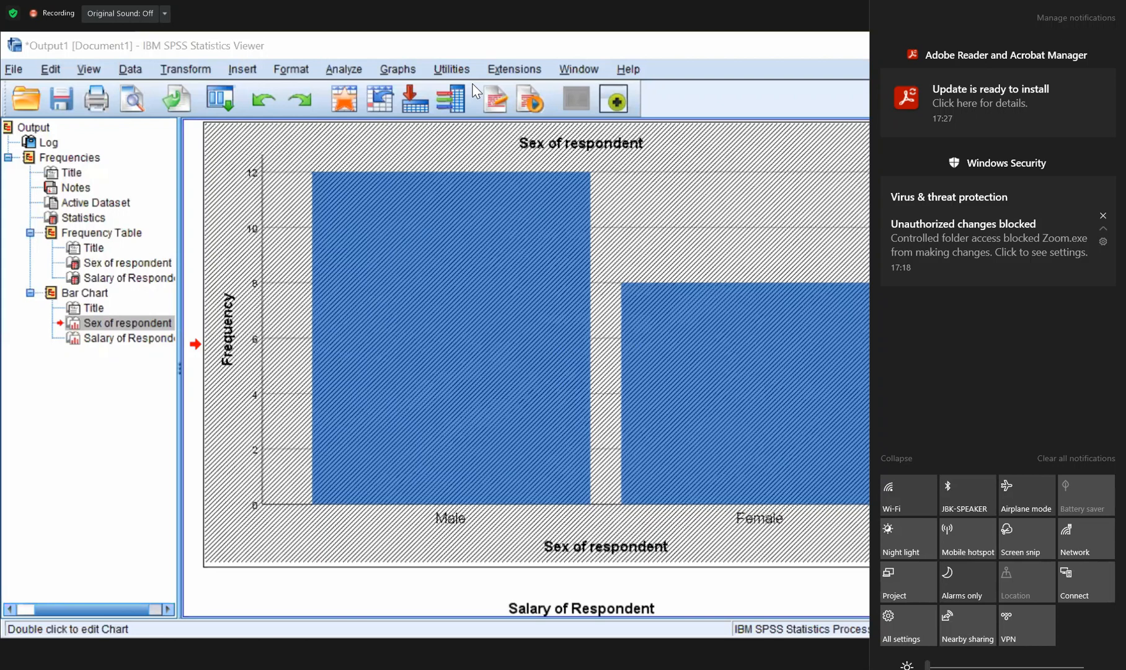
click(1103, 215)
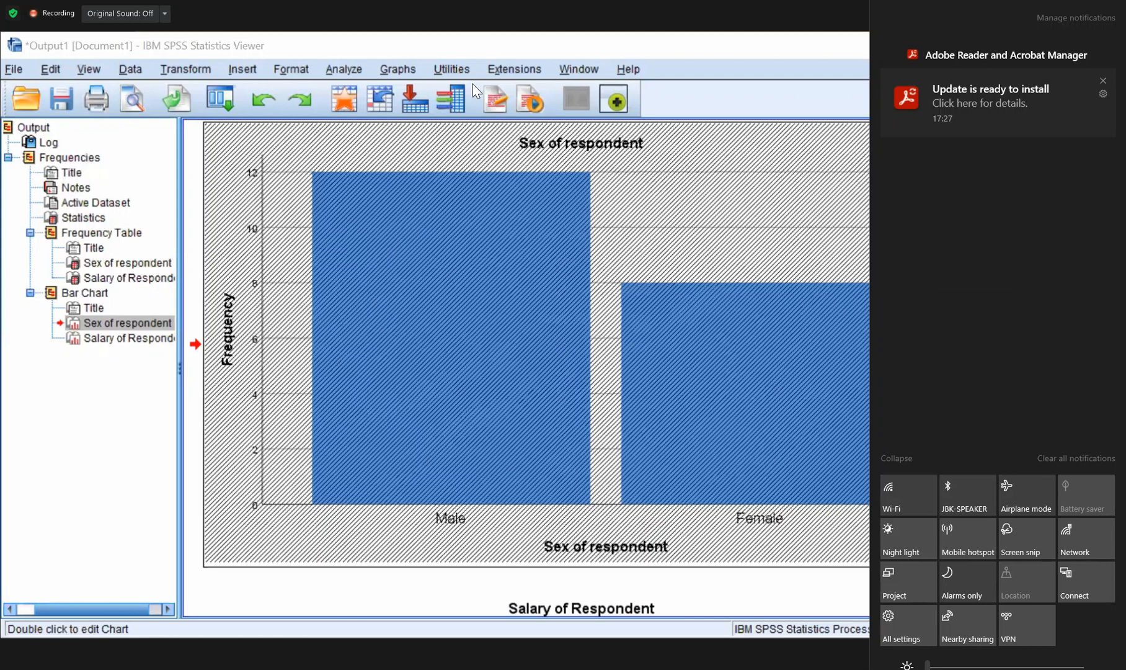
click(1104, 80)
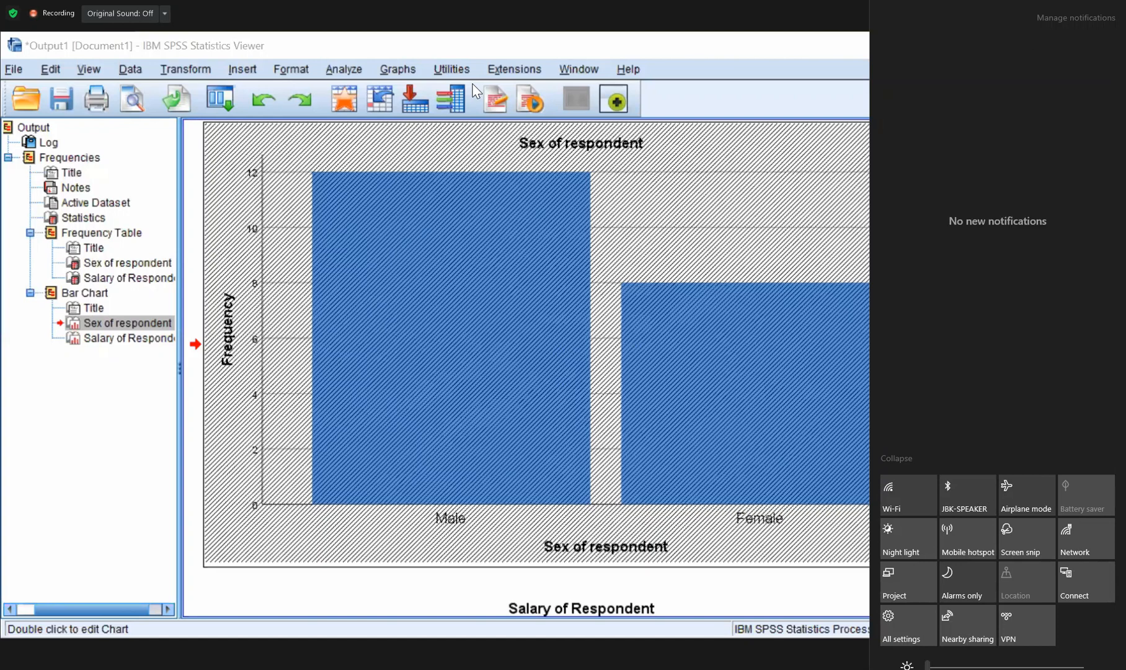
key(Escape)
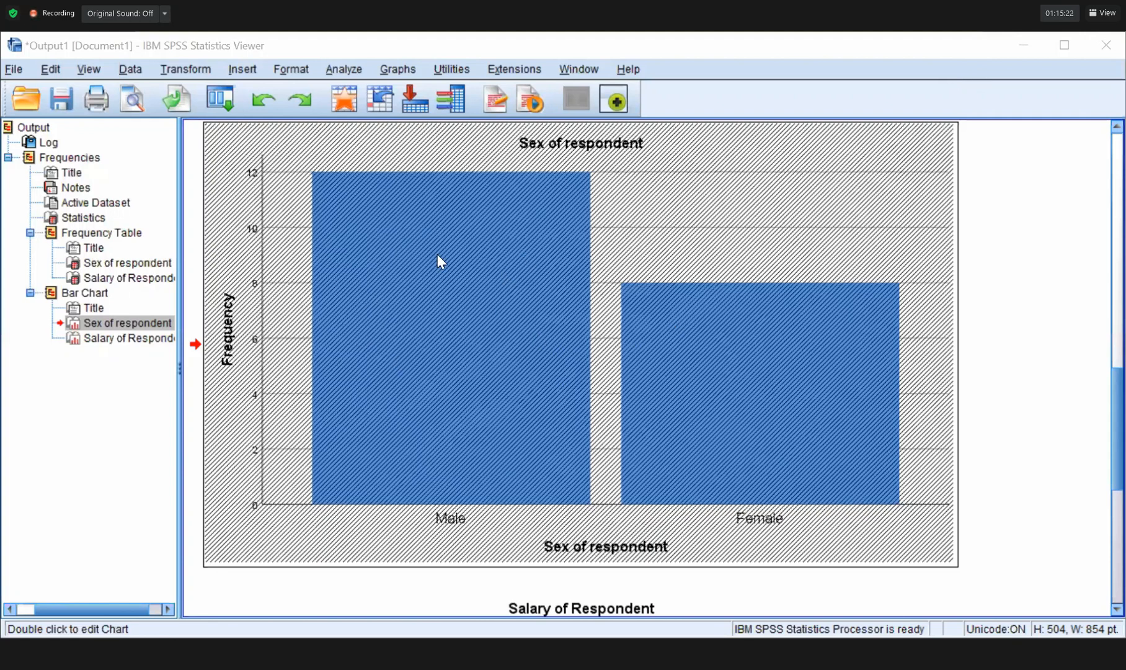
Briefly check the Start menu, hidden tray icons and battery flyout, then return to SPSS.
key(super)
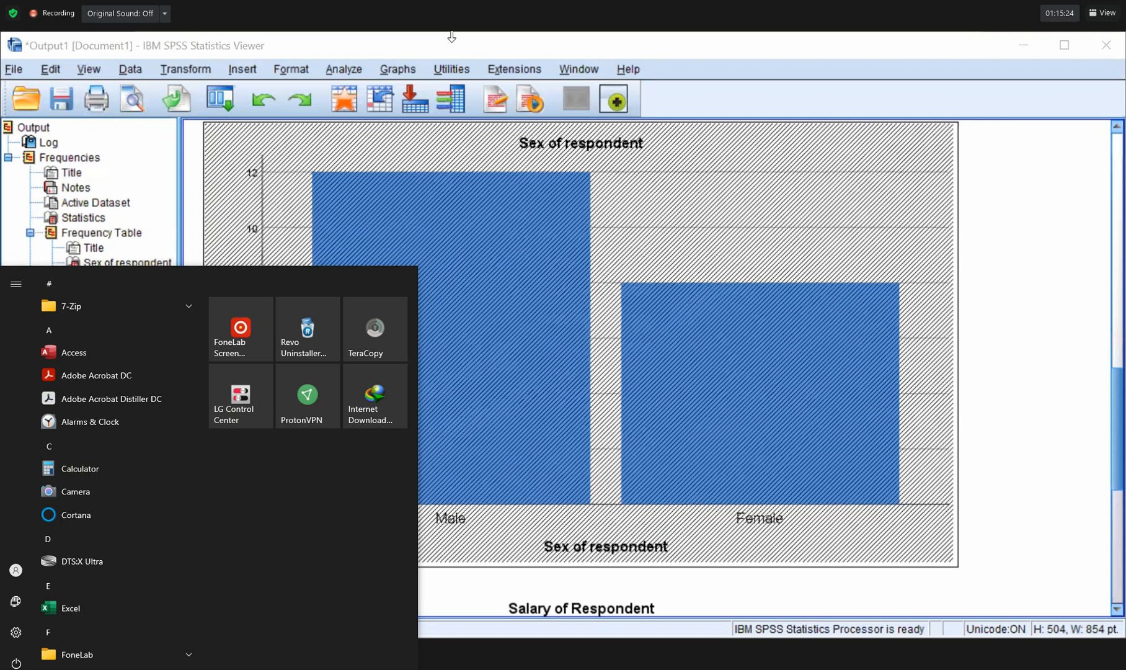
click(1089, 669)
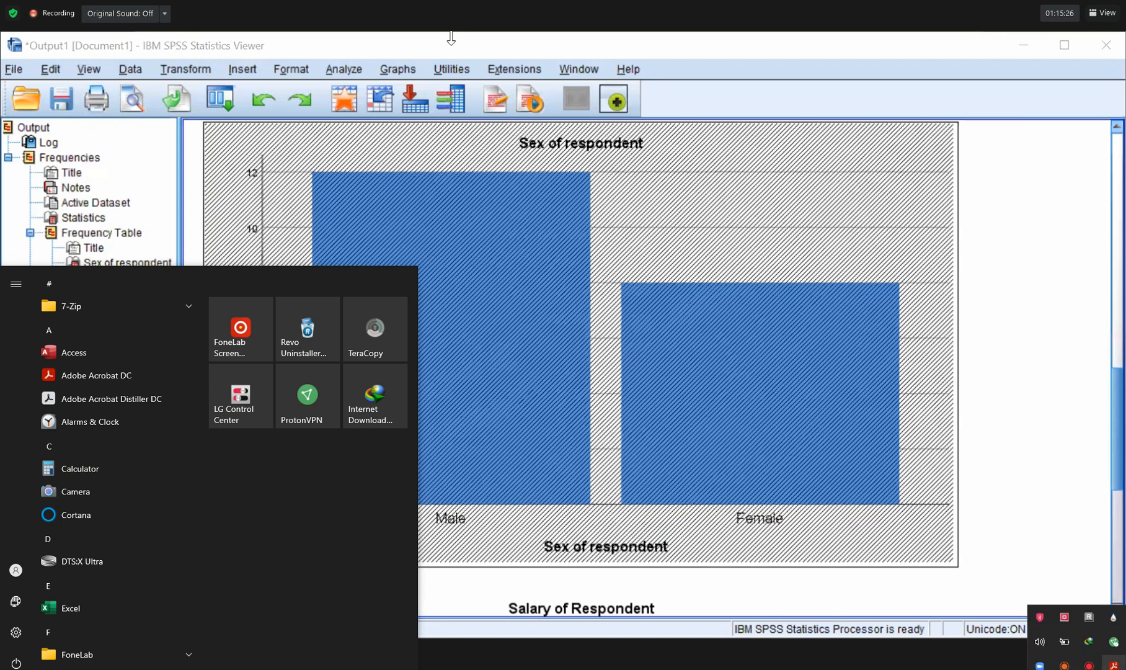
click(1064, 642)
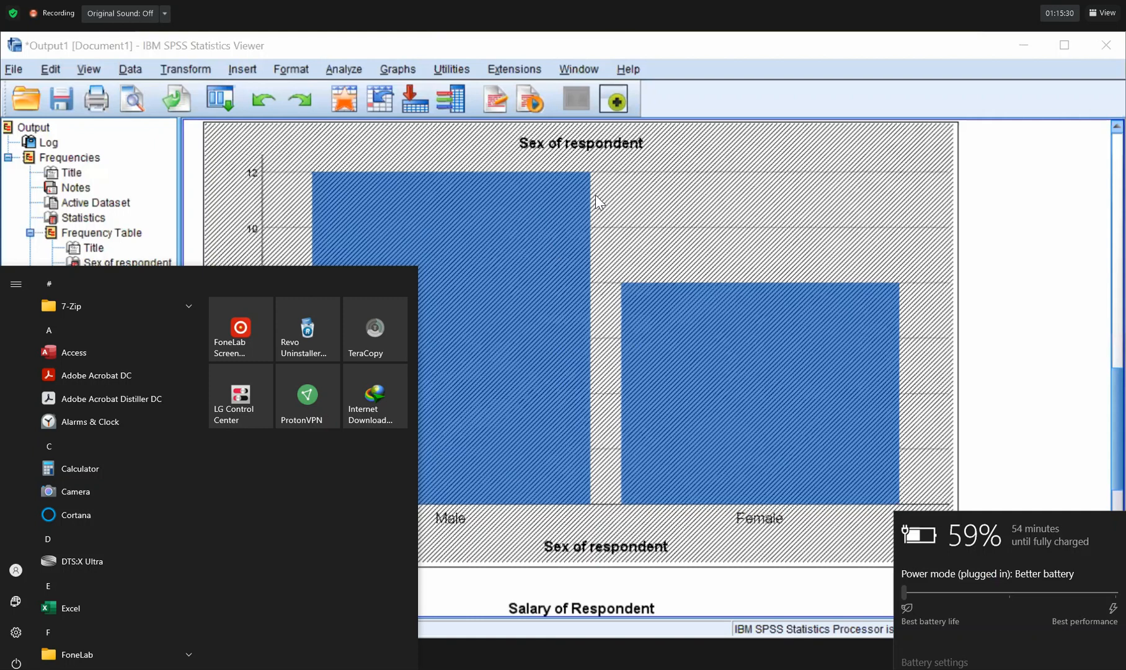
click(596, 290)
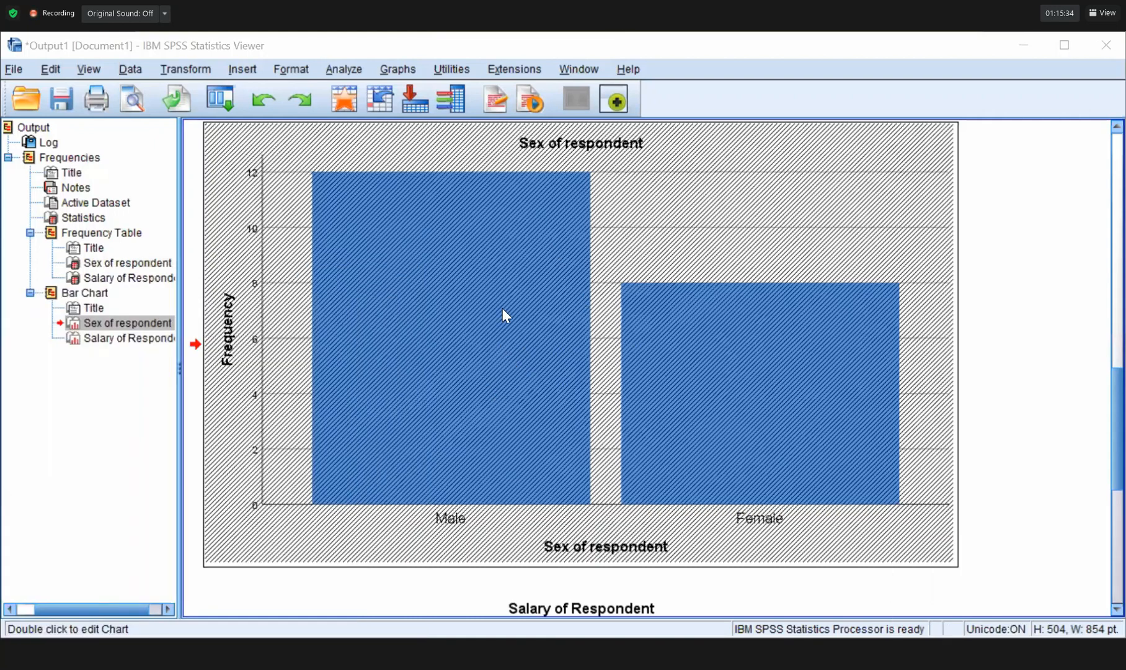
key(super)
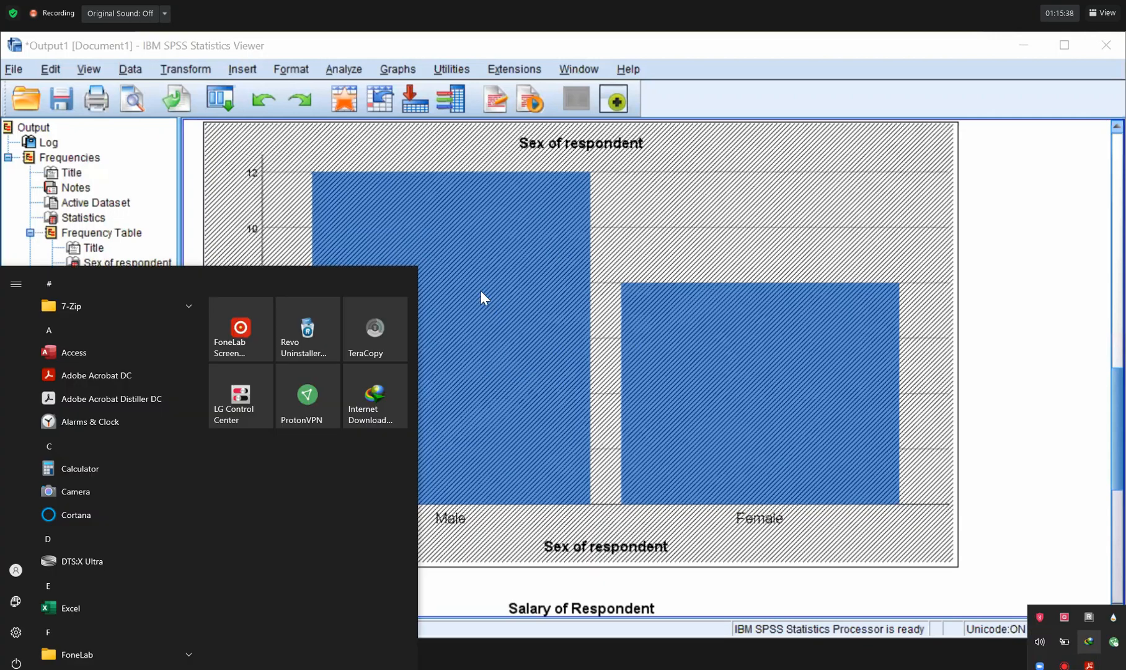
key(Escape)
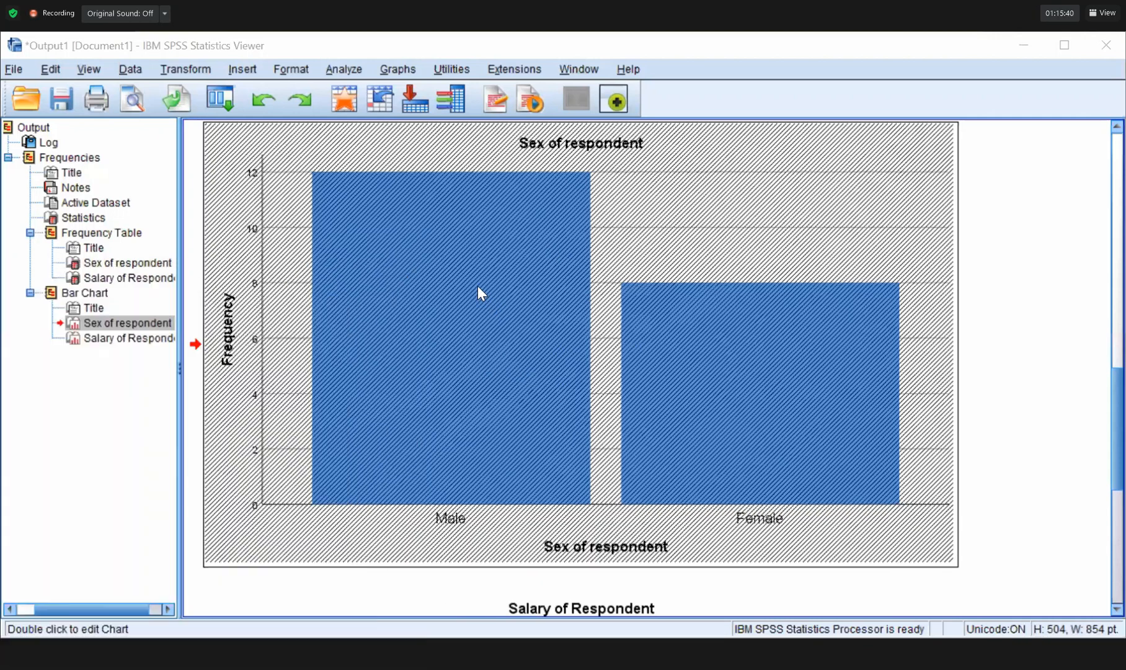
Refresh the Sex of respondent chart so it shows solid pink Male and green Female bars.
click(478, 286)
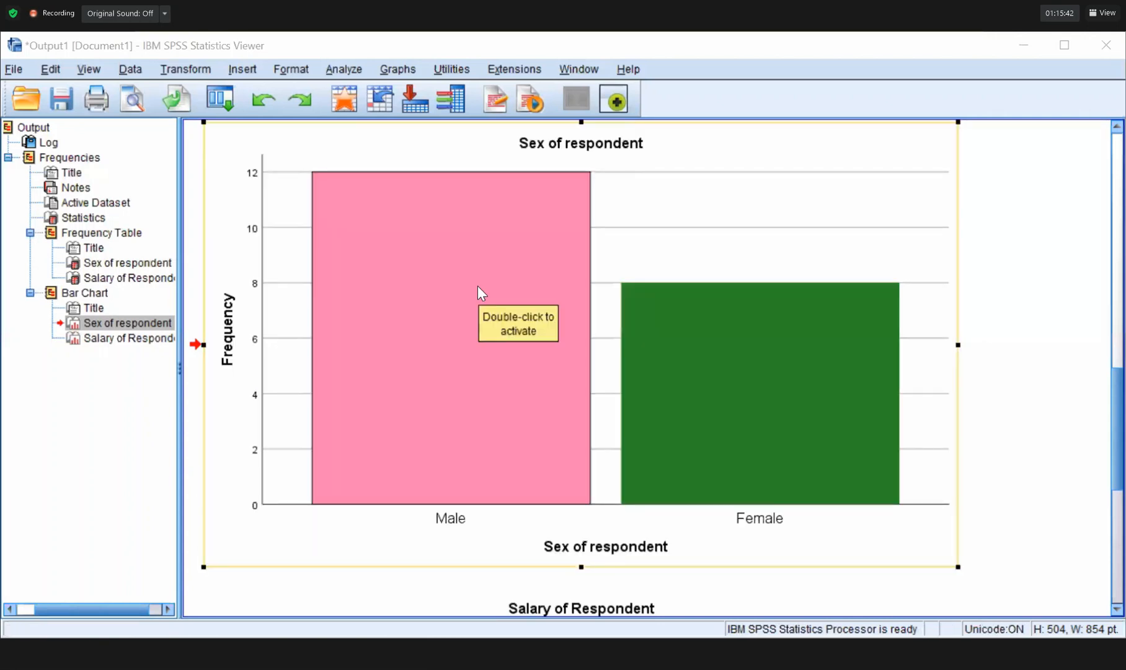
key(super)
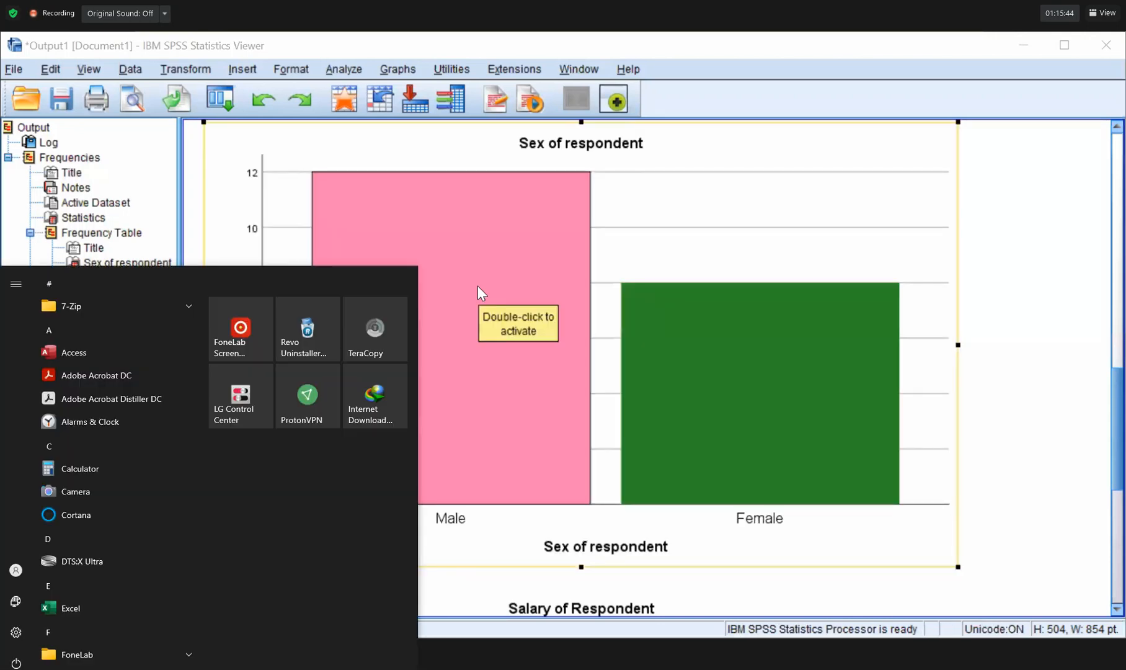
key(super+b)
key(Return)
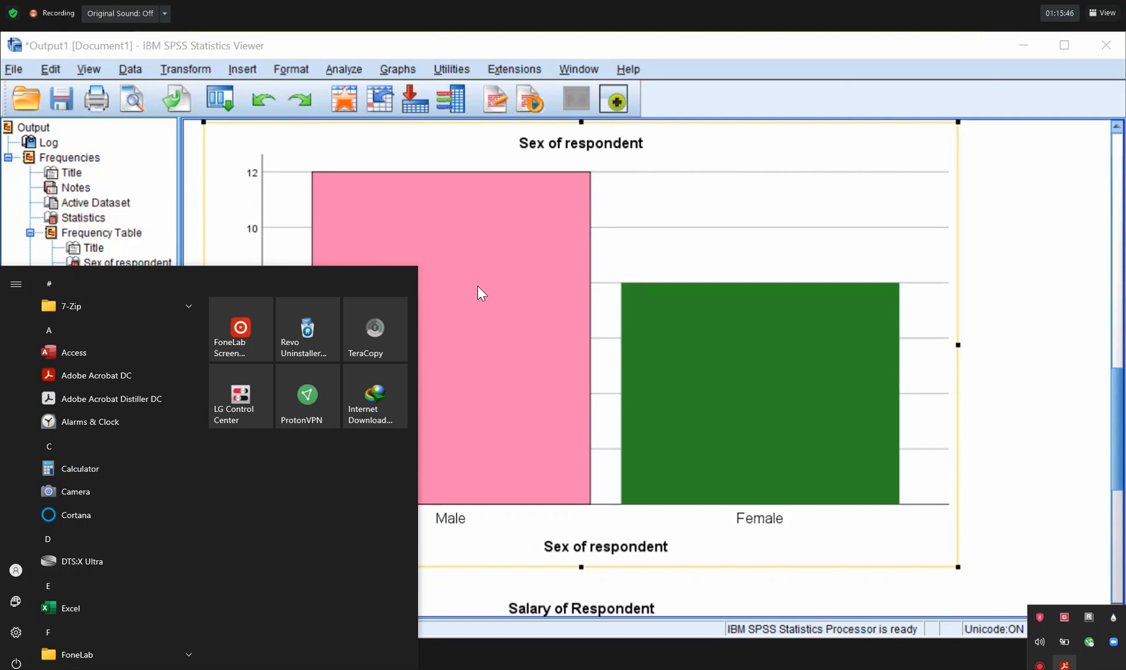
click(423, 319)
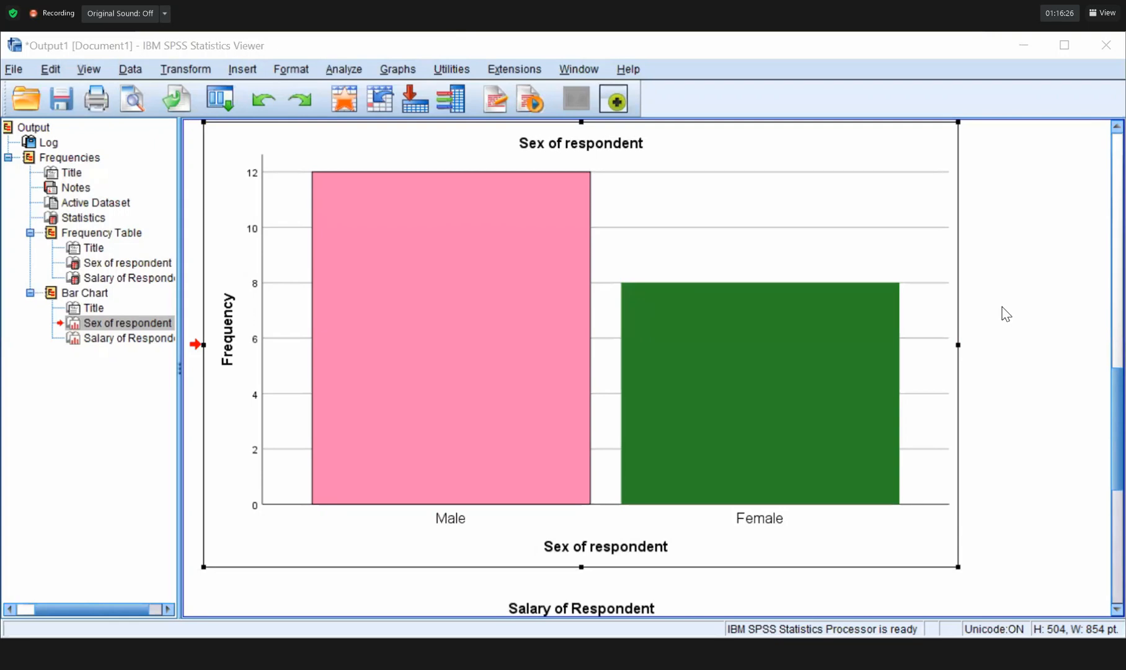
click(472, 34)
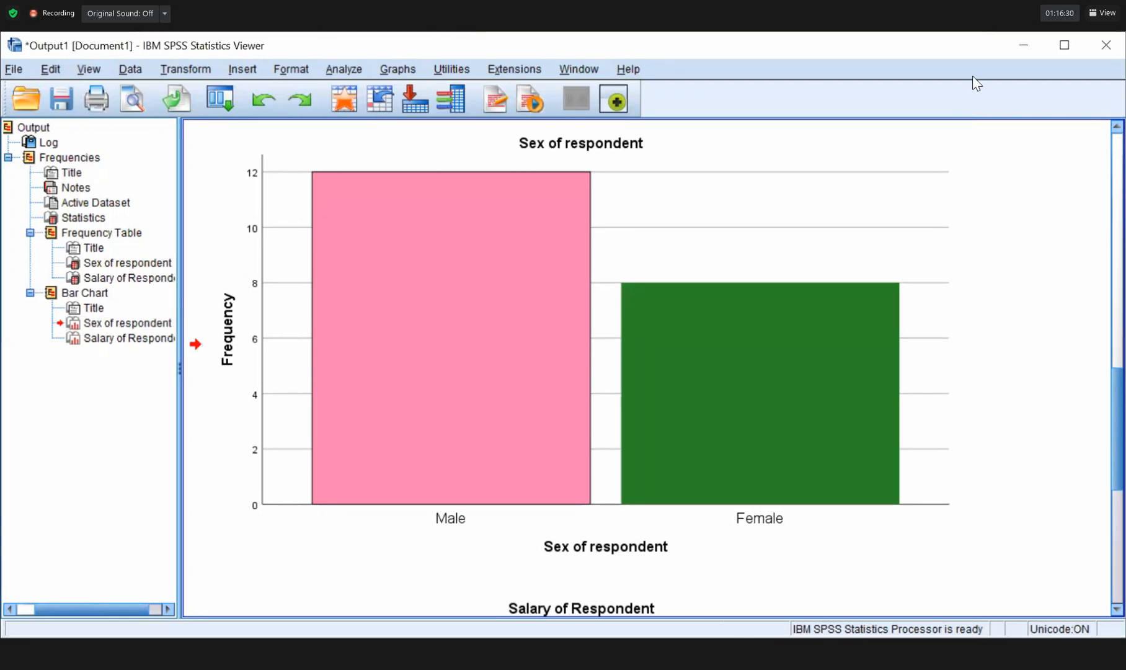
click(439, 131)
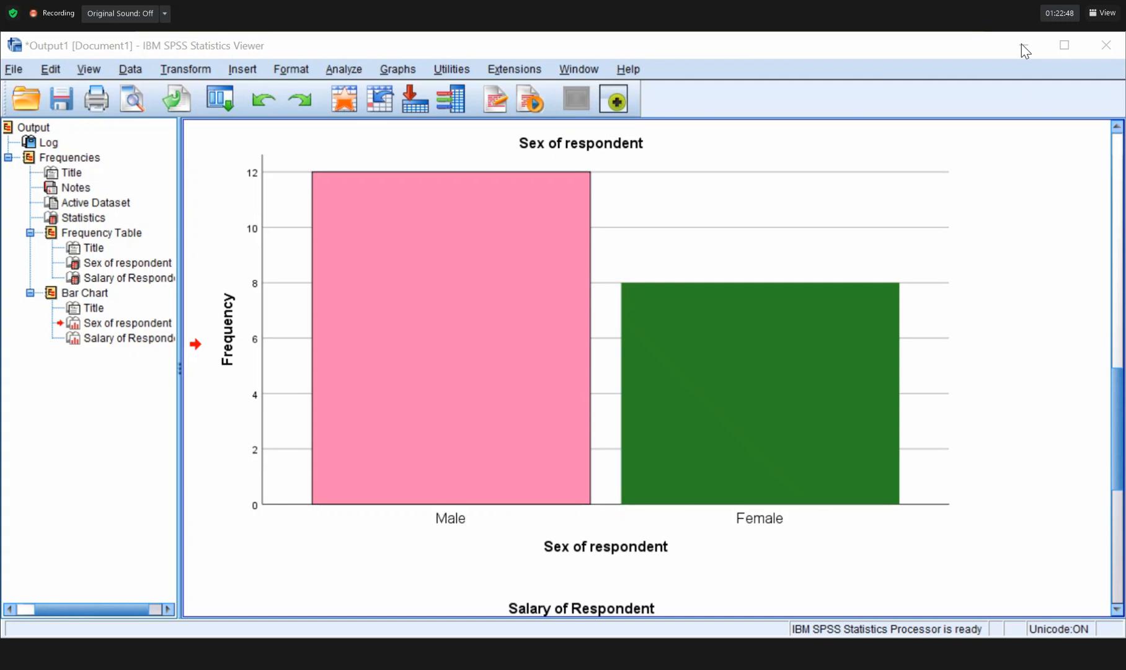
Switch from the SPSS output to the 'Introduction to the SPSS interface' slide with Alt+Tab.
key(alt+Tab)
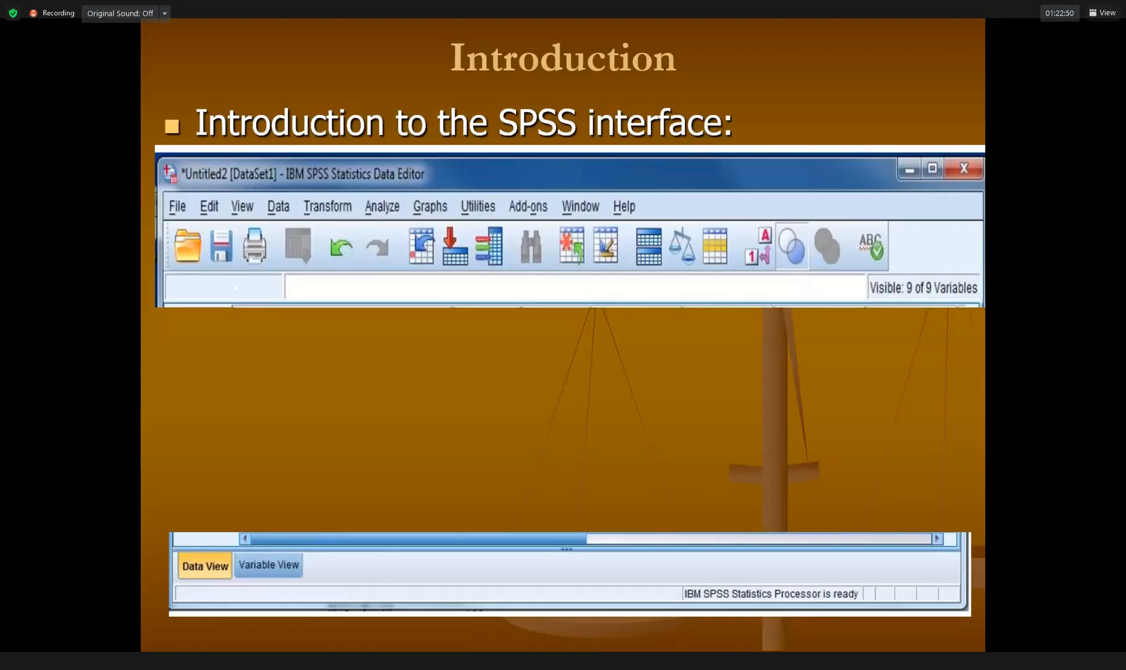
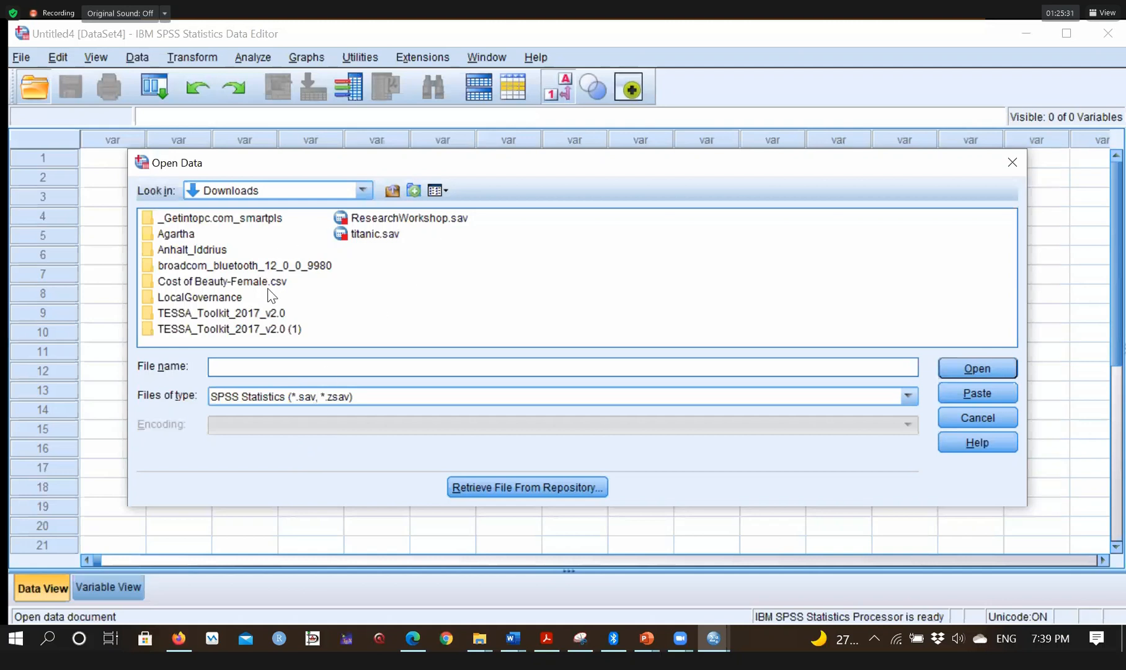
Try opening Inventory.xlsx from Downloads as an Excel file; SPSS reports that all sheets appear empty.
click(909, 396)
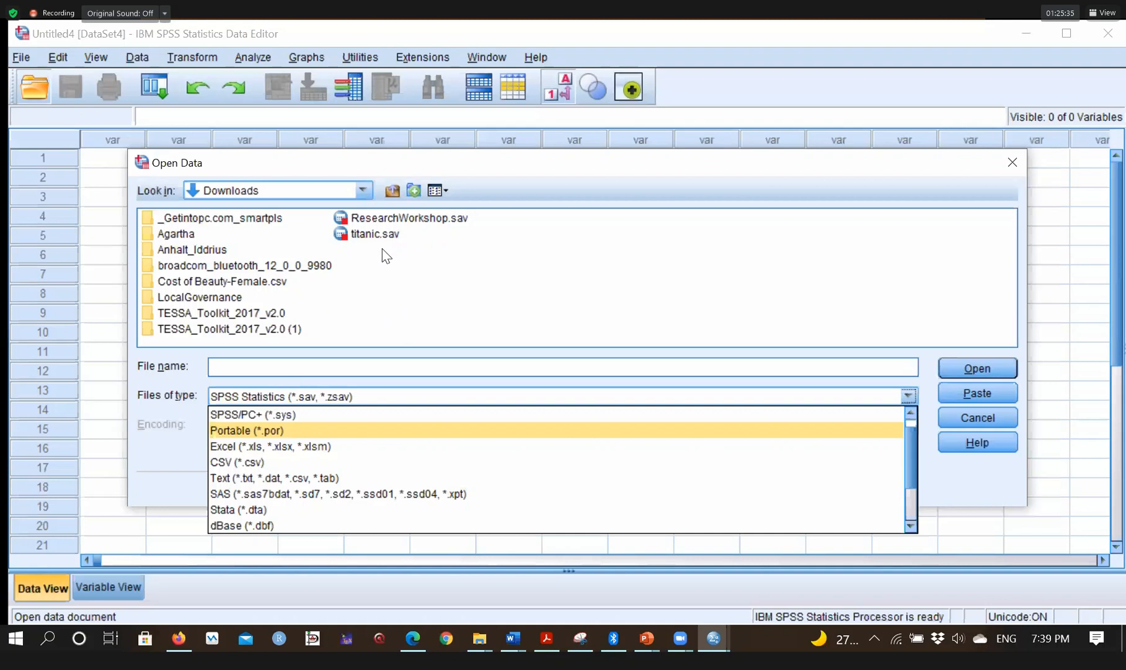
key(Down)
key(Return)
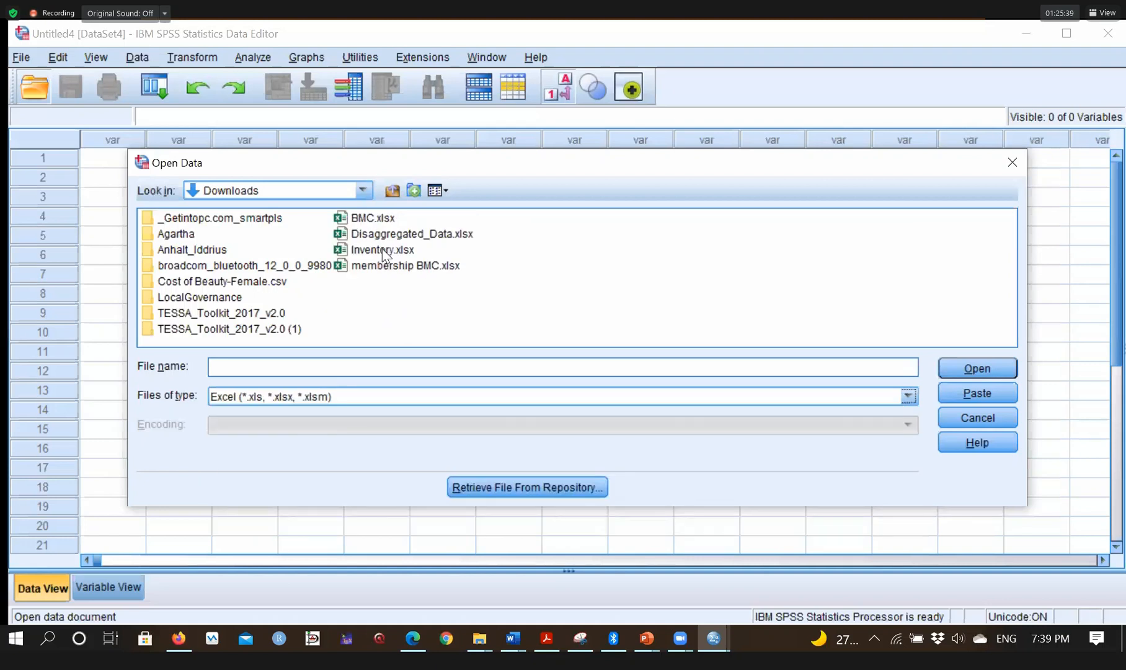
click(386, 251)
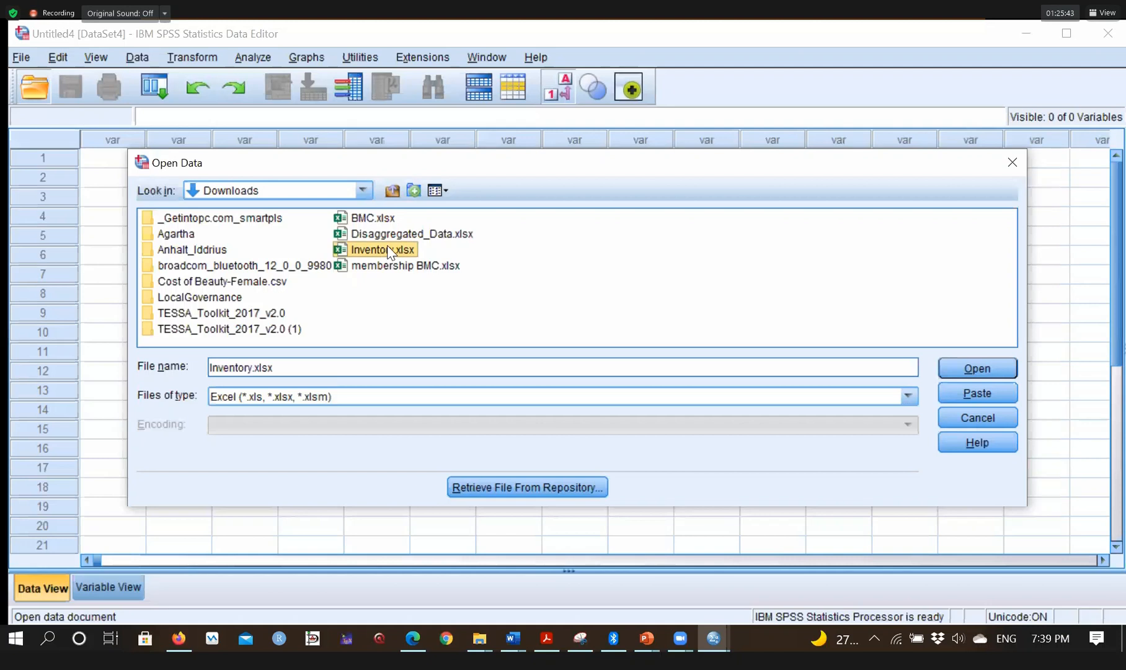
click(985, 366)
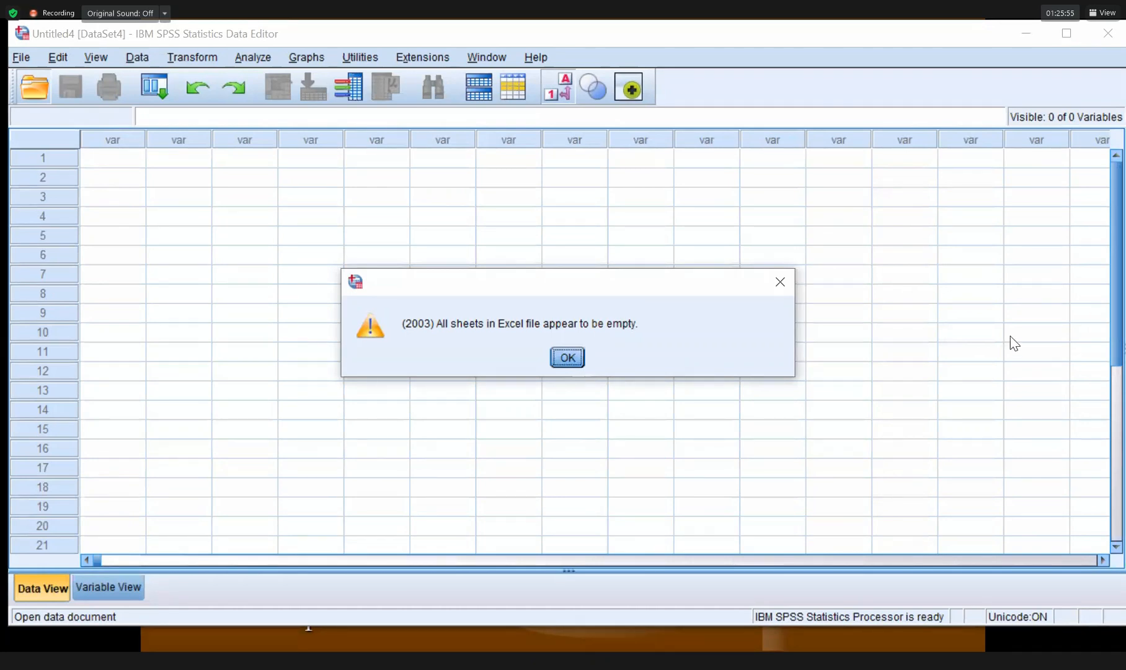
Dismiss the empty-sheets warning and browse the Cost of Beauty-Female.csv folder for Excel workbooks.
click(568, 359)
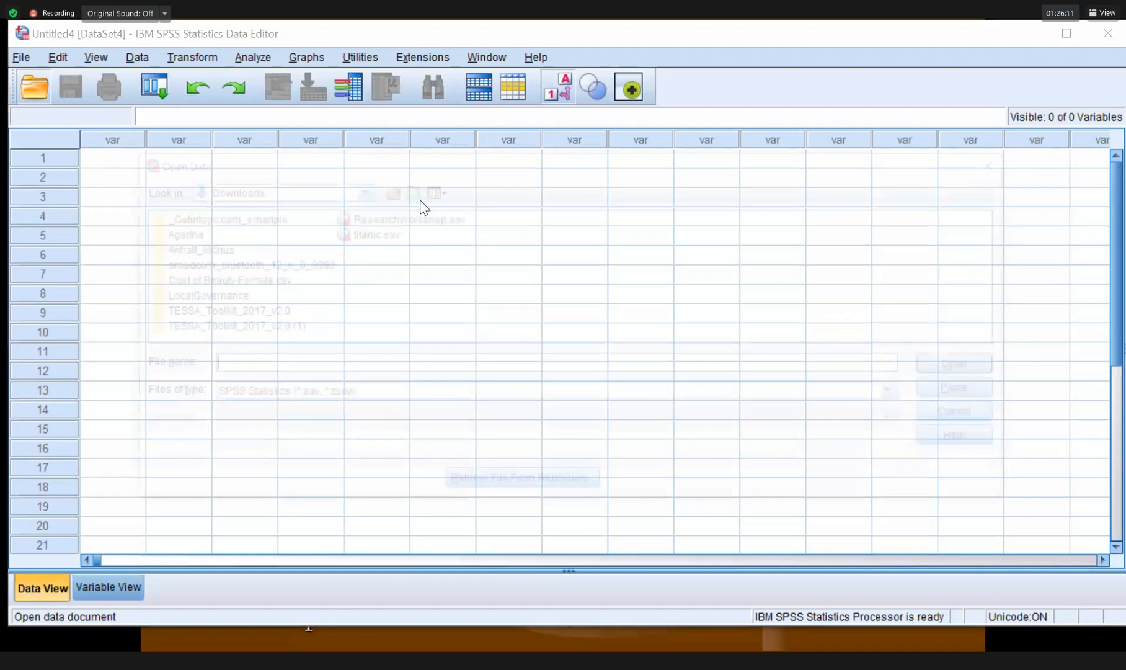
double_click(193, 282)
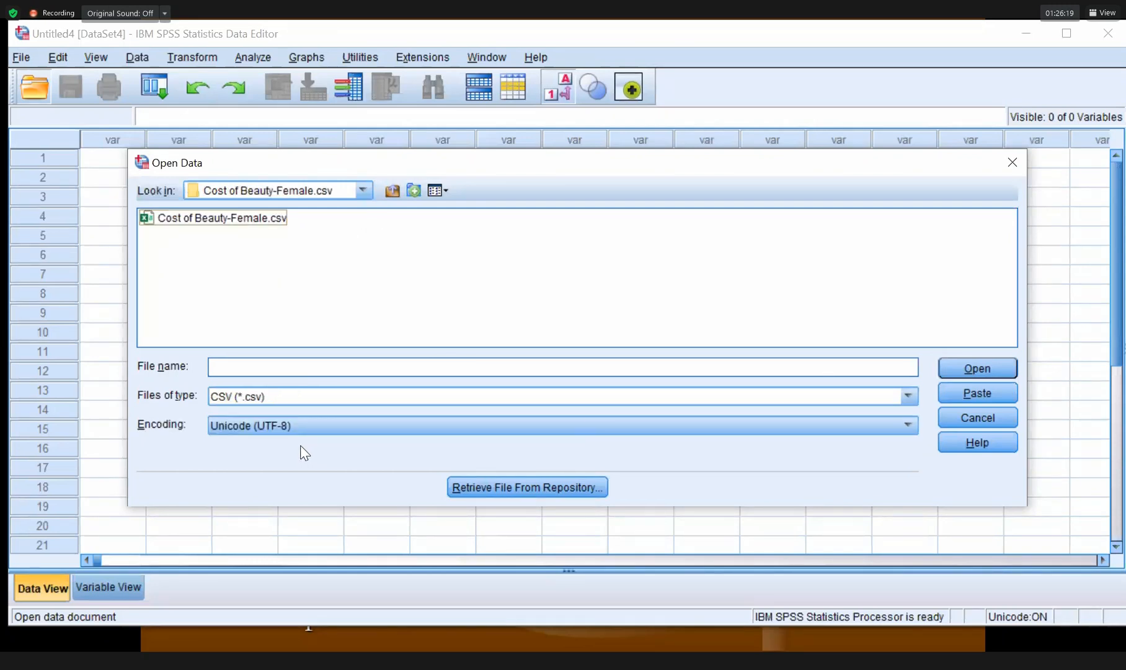
key(Up)
key(Return)
click(292, 221)
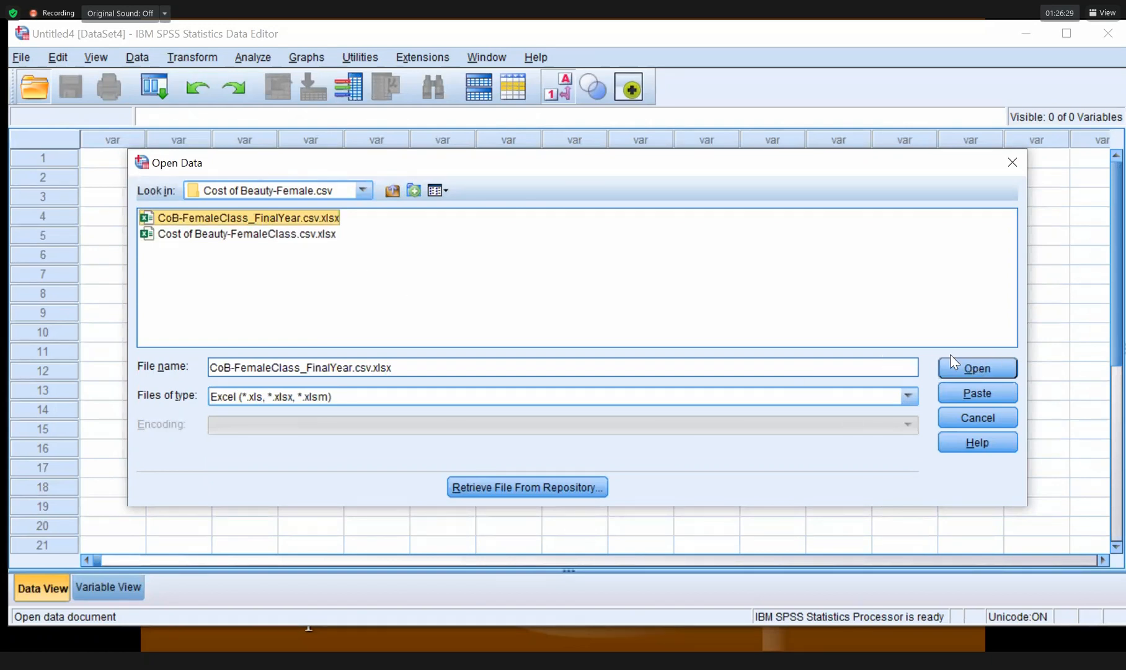
Import Sheet1 of CoB-FemaleClass_FinalYear.csv.xlsx as a new dataset with 70 variables.
click(960, 371)
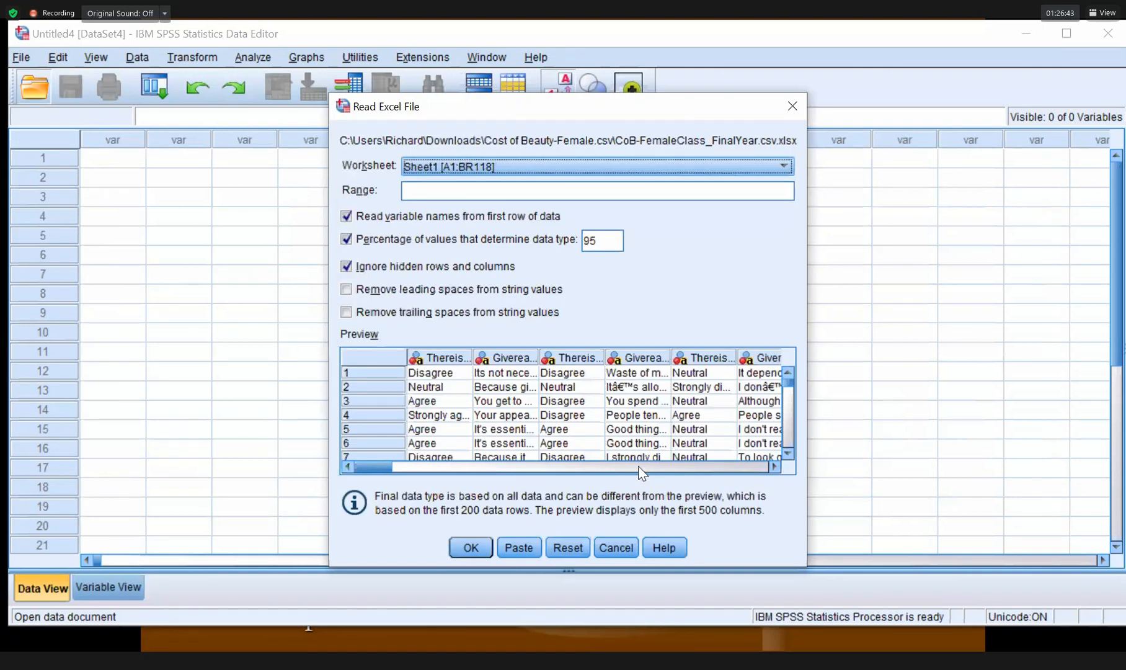
click(738, 467)
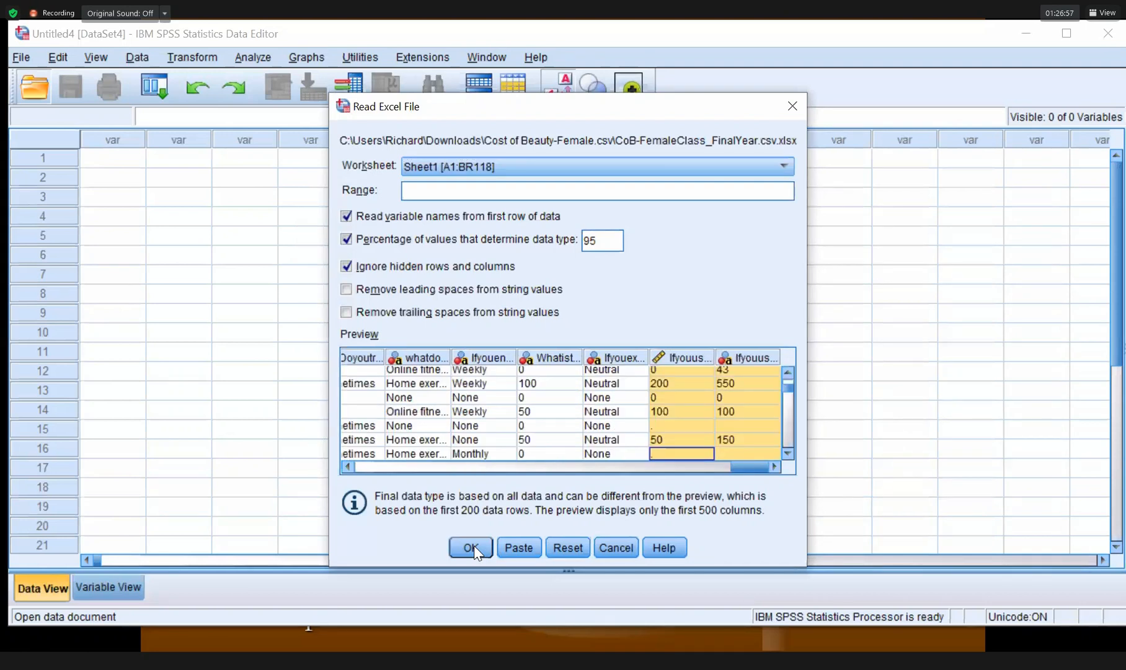
click(474, 546)
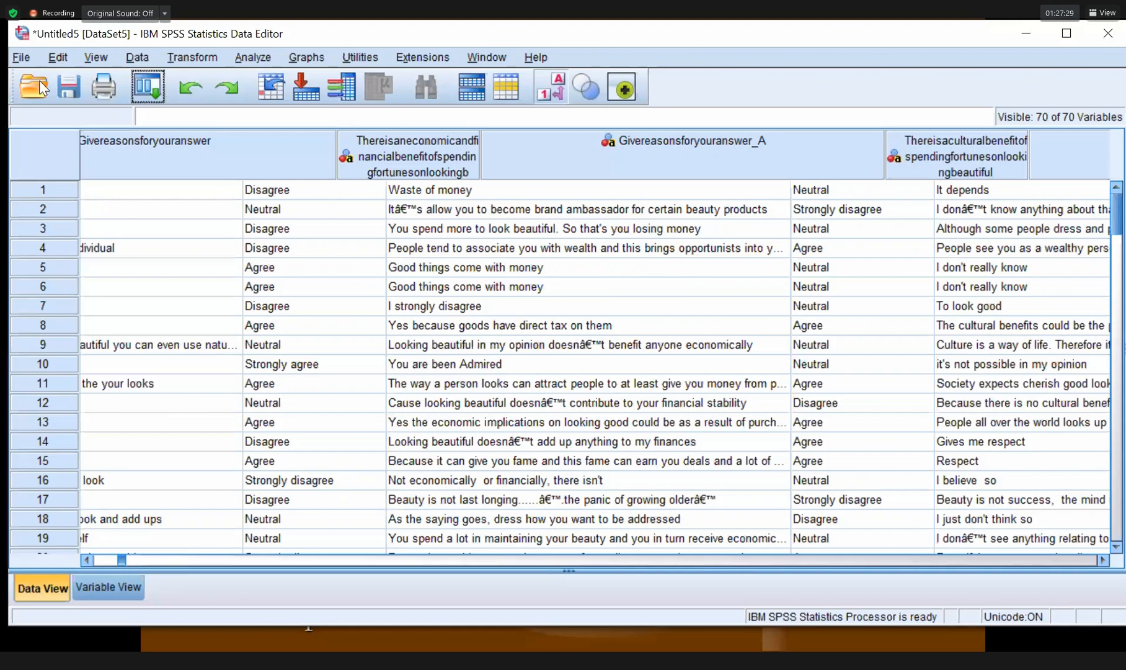
Inspect the imported variables in Variable View, return to Data View, then bring up the Start menu.
key(ctrl+t)
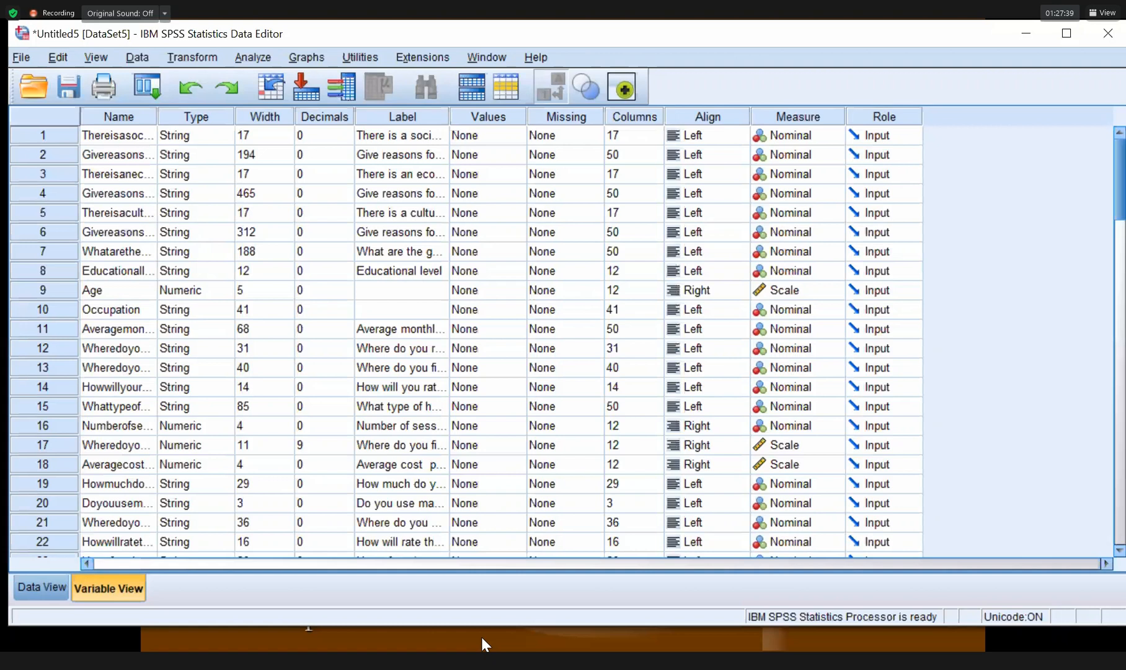
click(41, 588)
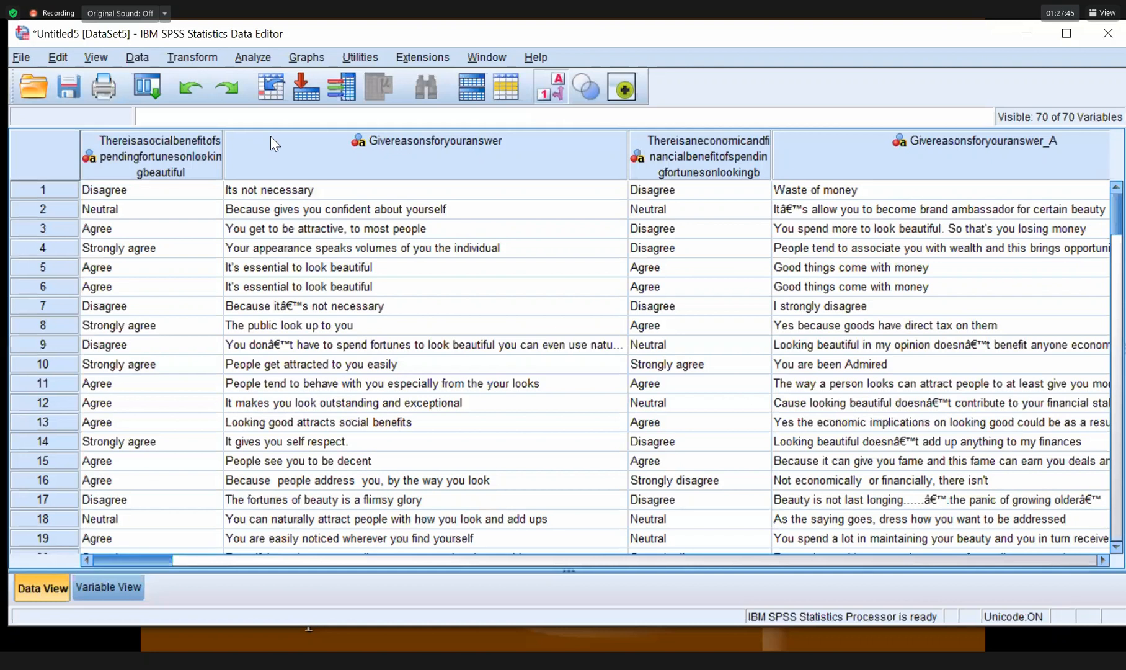
key(super)
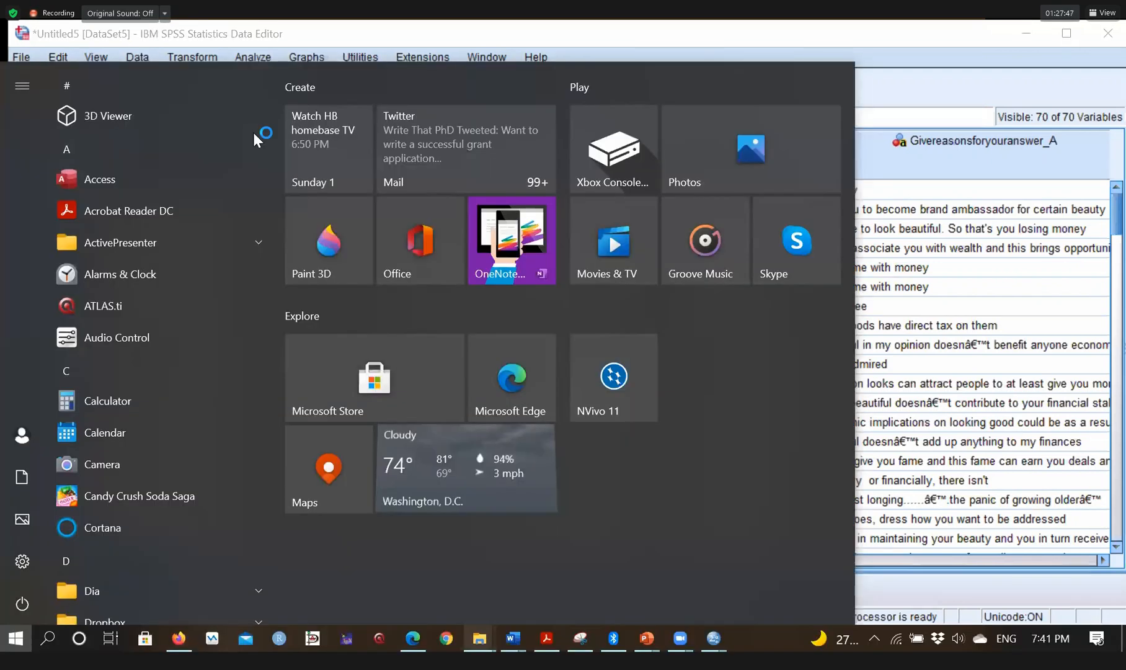
Open CoB-FemaleClass_FinalYear.csv from the Downloads Cost of Beauty-Female.csv folder in Excel.
click(479, 639)
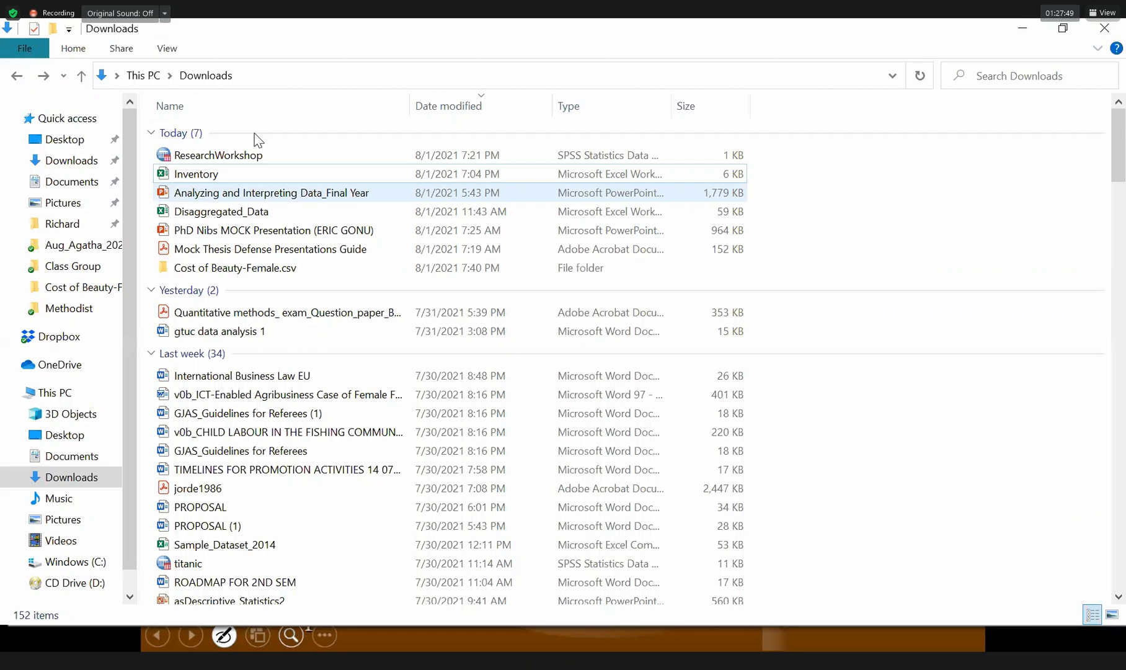
double_click(237, 267)
click(258, 137)
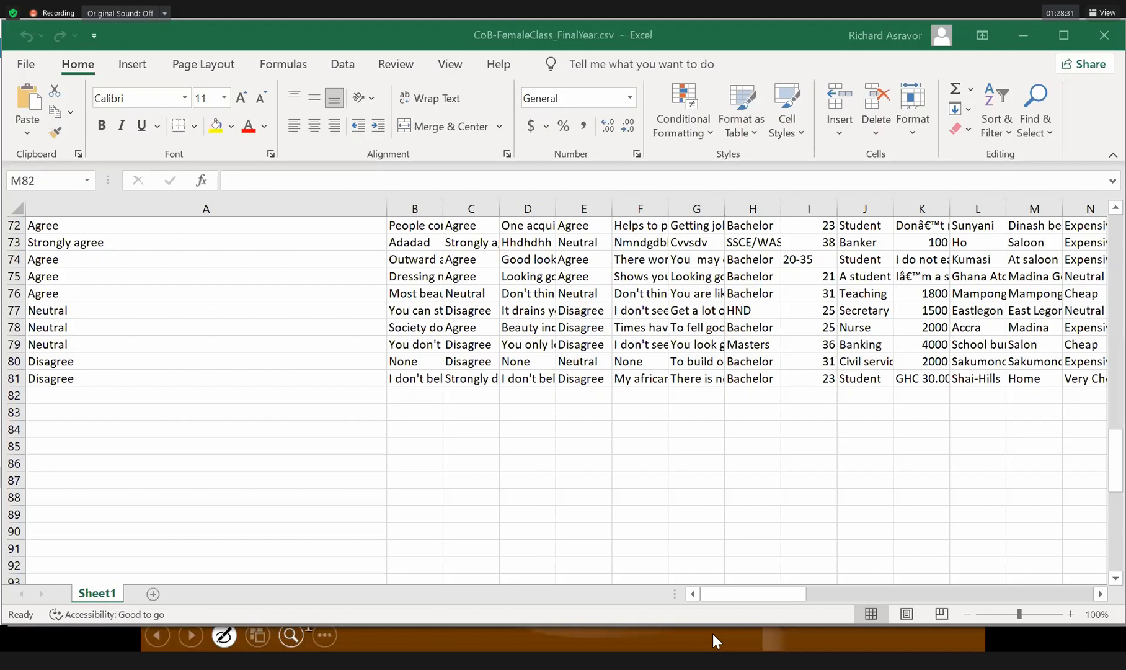
Check the SPSS data editor, then return to the Excel workbook.
key(super)
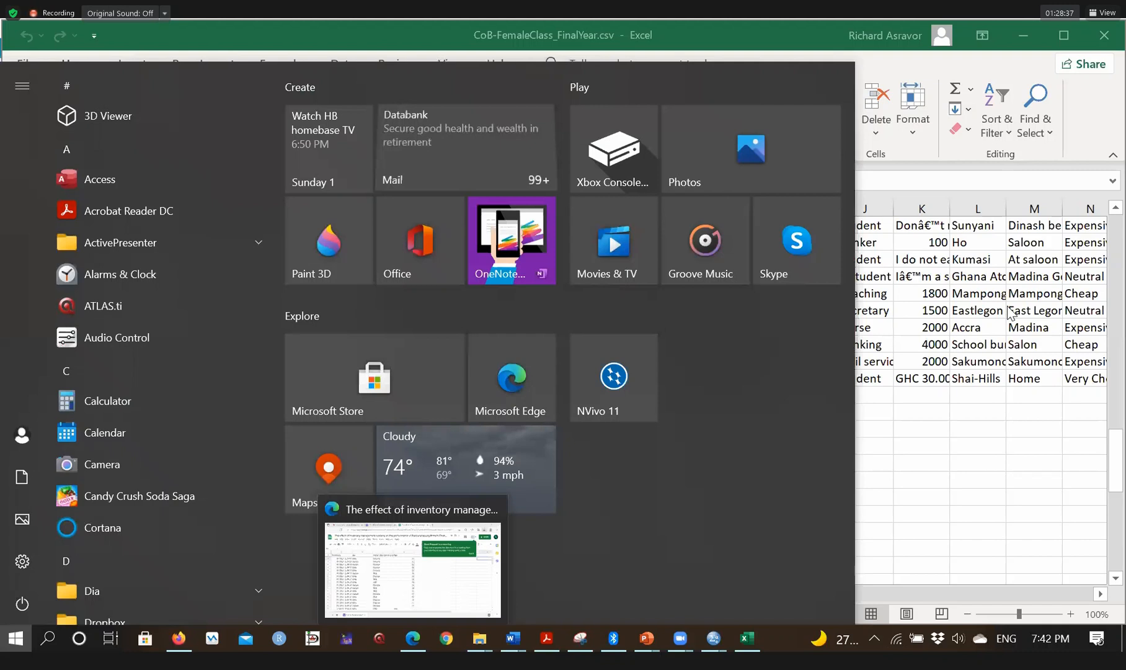
key(alt+Tab)
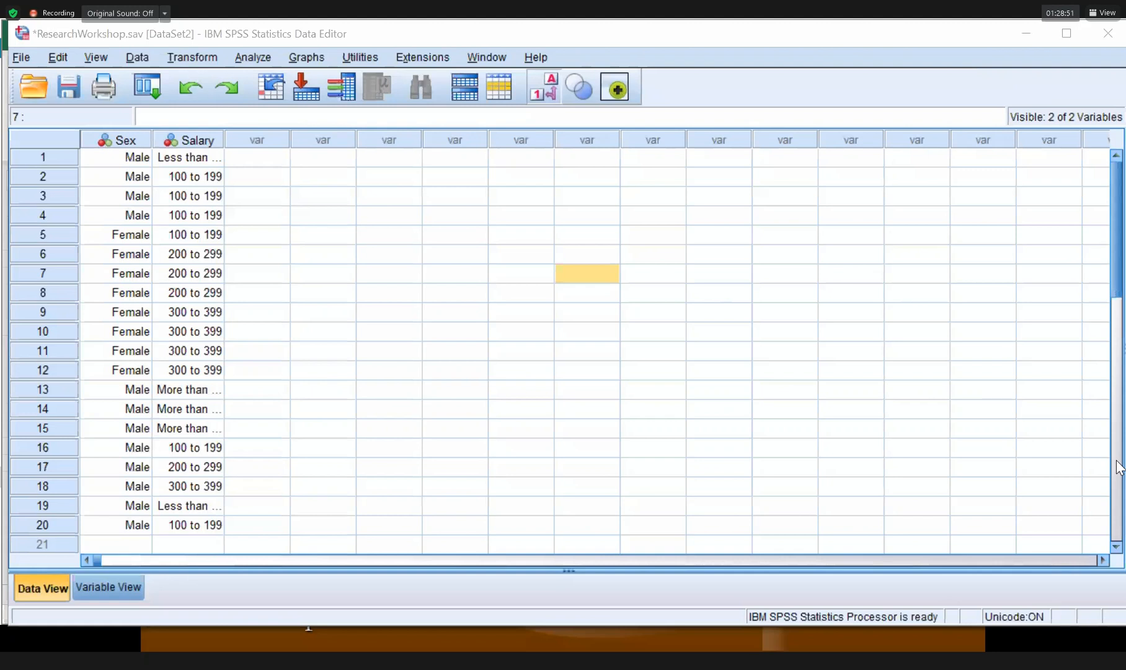
key(alt+Tab)
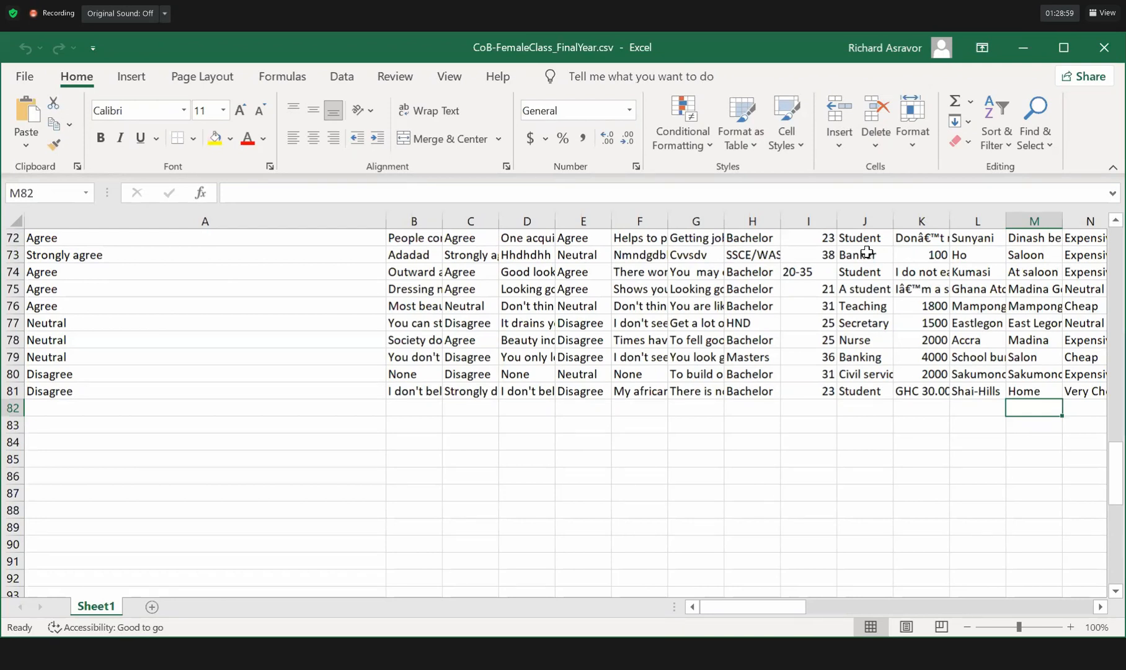
Copy the whole survey table A1:BR81 and bring up the empty Untitled4 SPSS editor.
scroll(836, 496, up, 20)
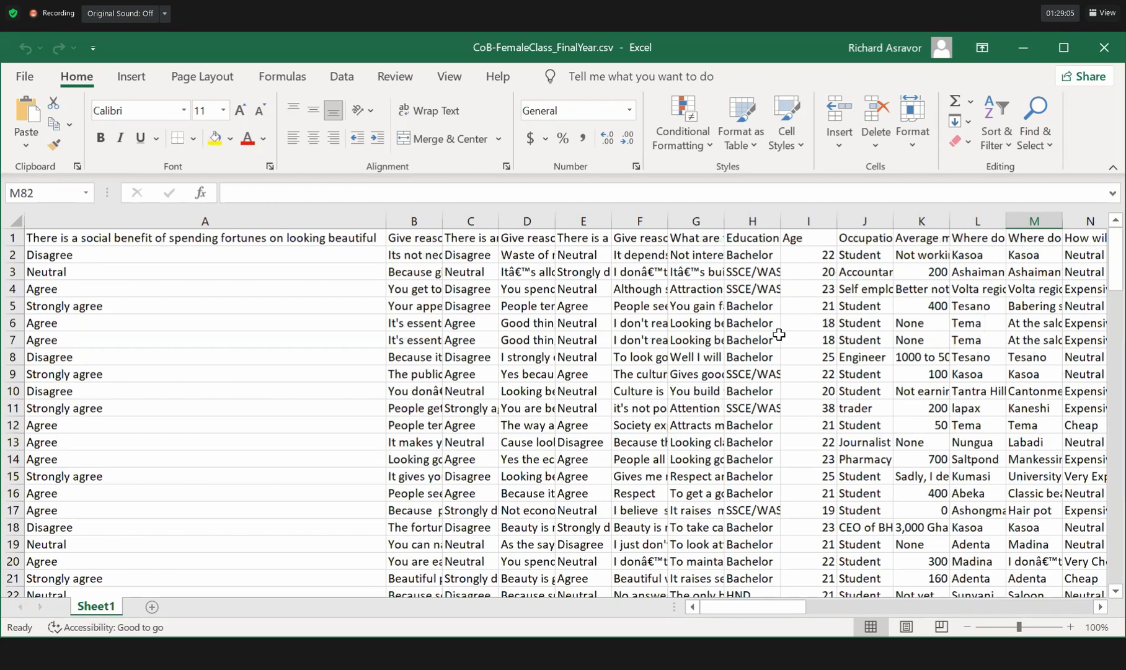
key(ctrl+Home)
key(shift+Right)
key(shift+Right)
key(shift+Right)
key(shift+Right)
key(shift+Right)
key(shift+Right)
key(shift+Right)
key(shift+Right)
key(shift+Right)
key(shift+Right)
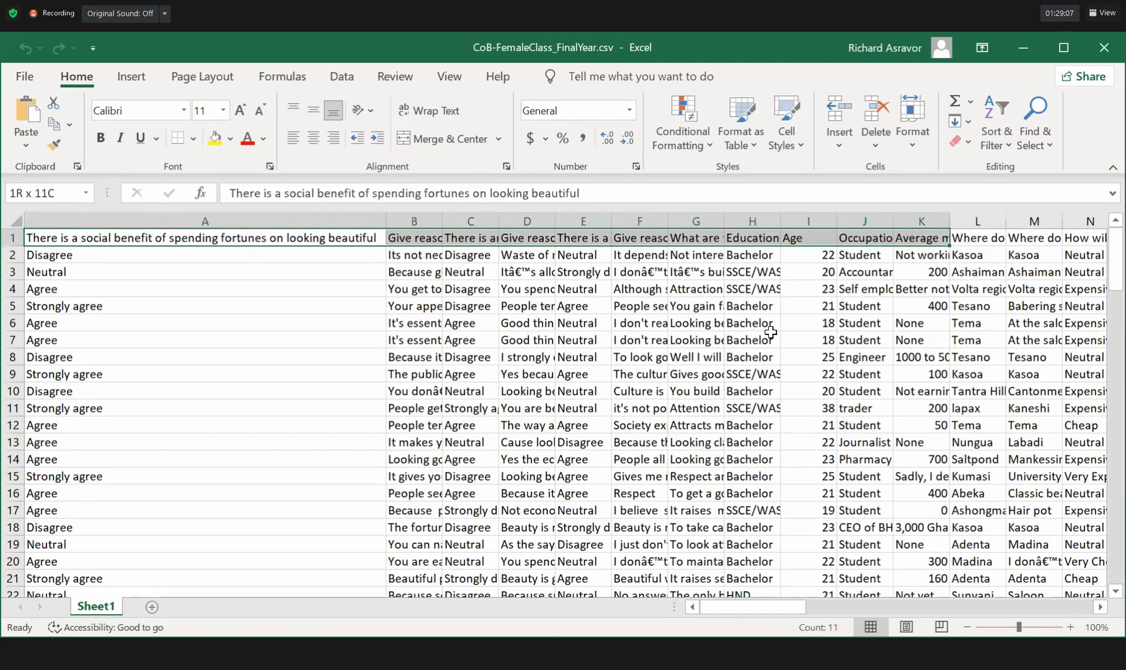
key(ctrl+shift+Right)
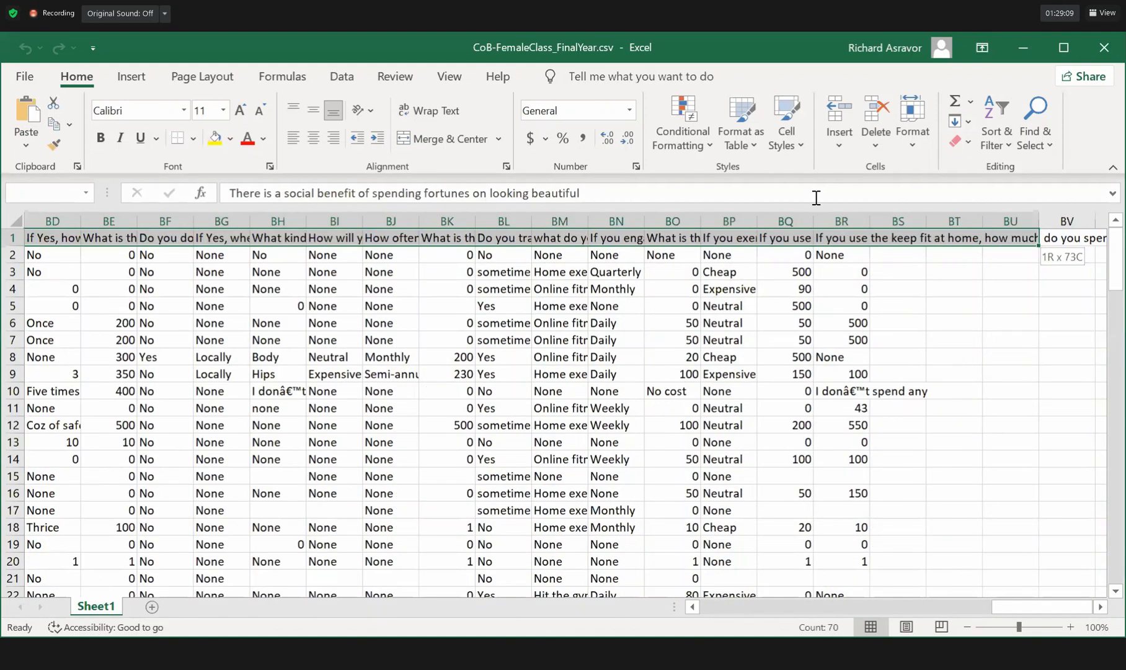
key(ctrl+shift+End)
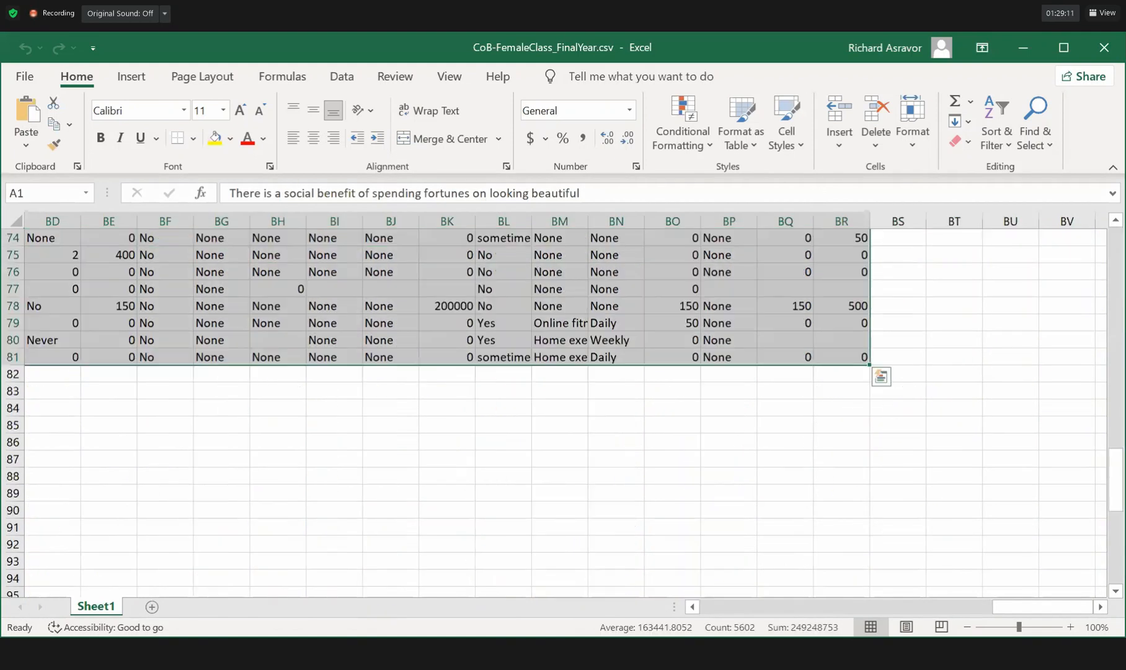
right_click(774, 288)
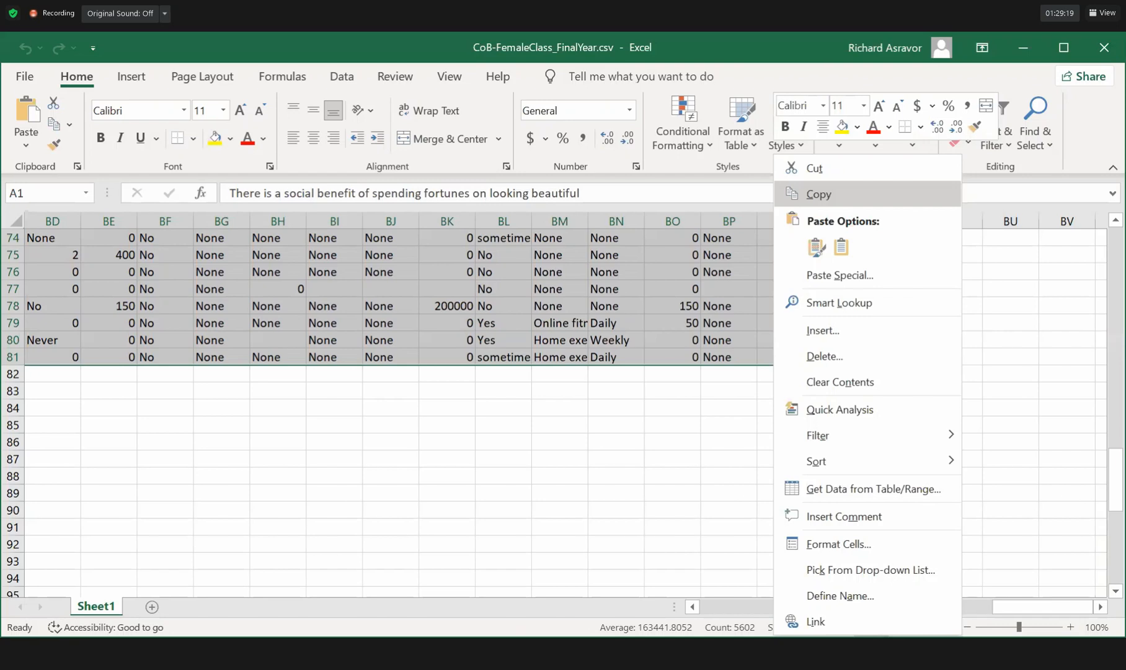
click(818, 194)
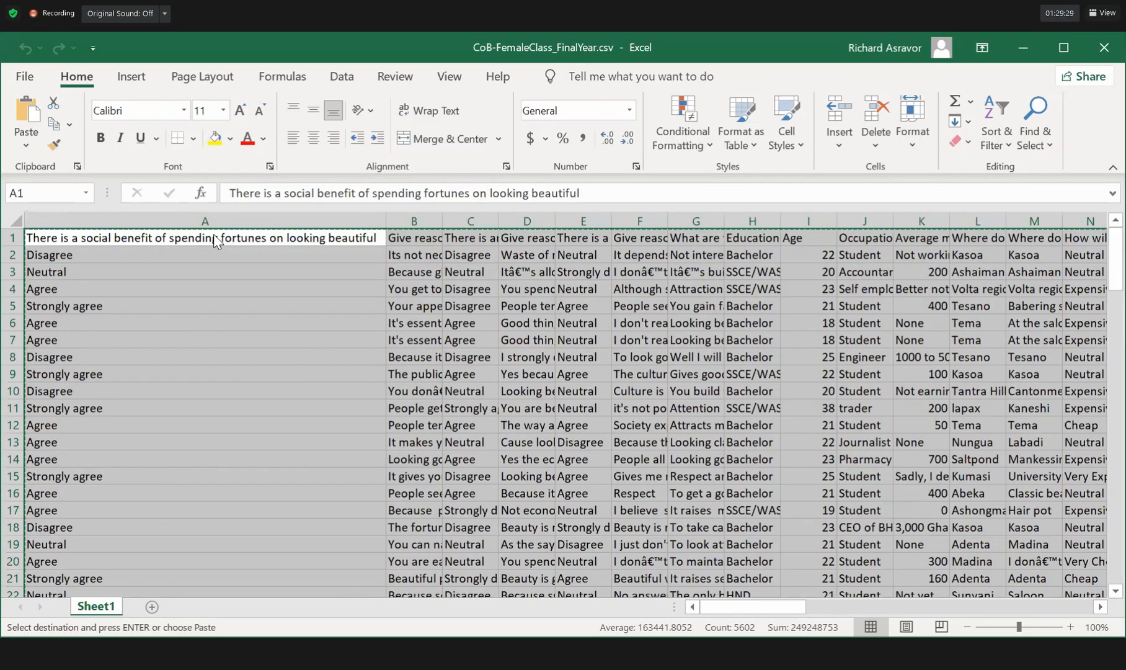
key(alt+Tab)
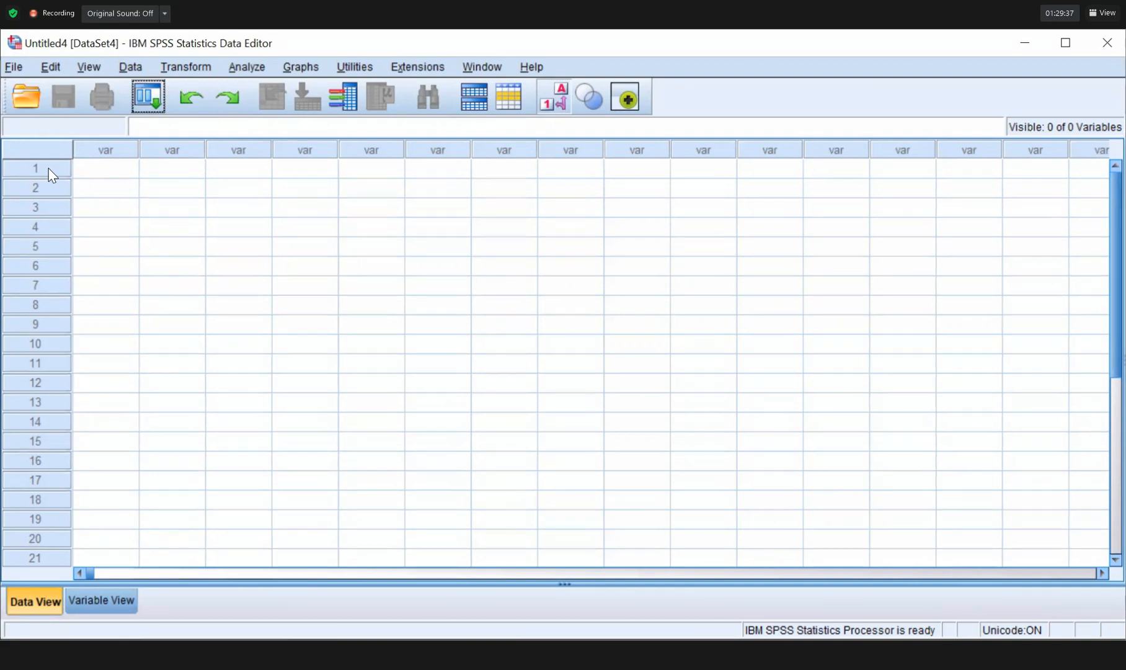
Paste the survey data into Untitled4's first cell, turning the headings into the 70 variable names.
click(106, 173)
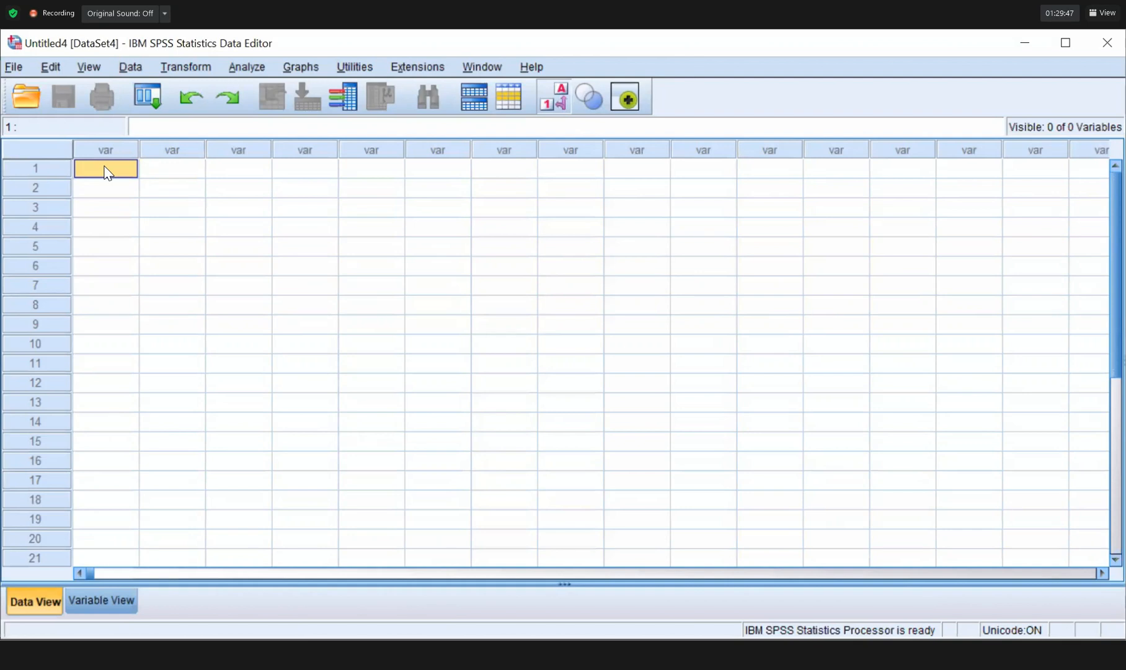
right_click(105, 168)
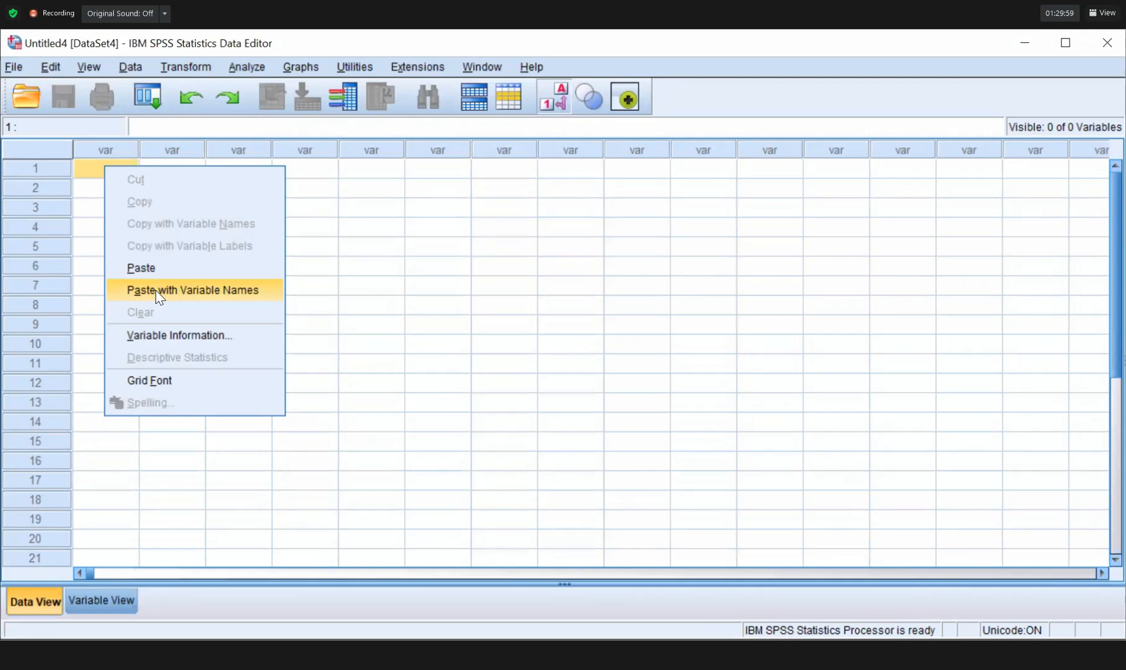
click(153, 290)
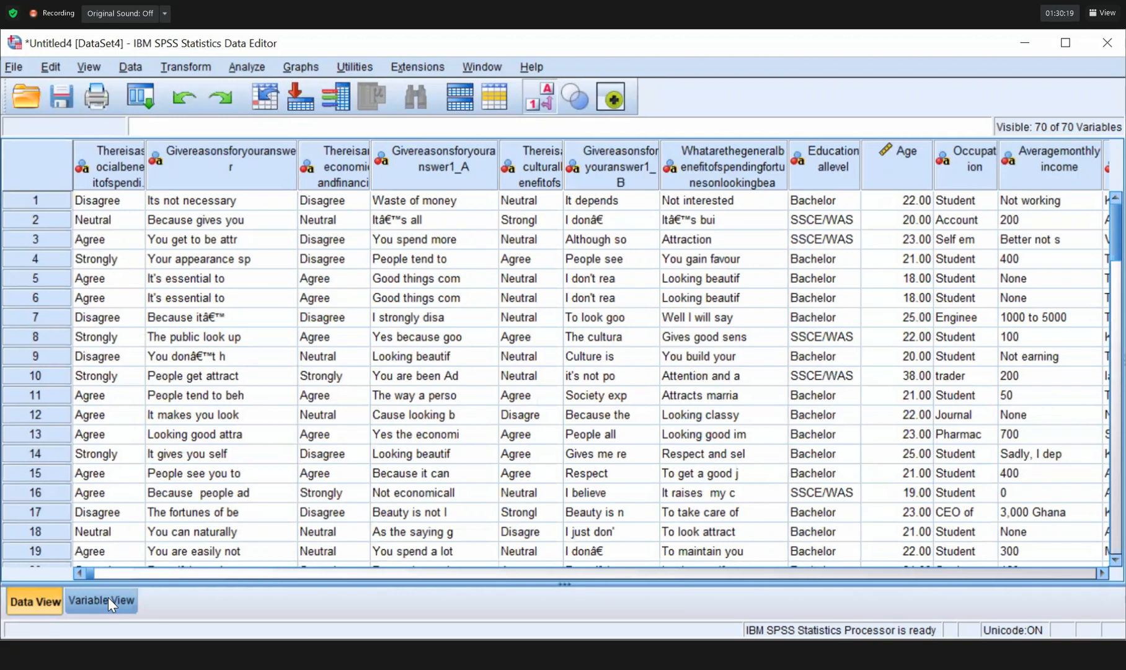
Review the variable definitions in Variable View, then browse the Analyze > Descriptive Statistics menu.
click(109, 598)
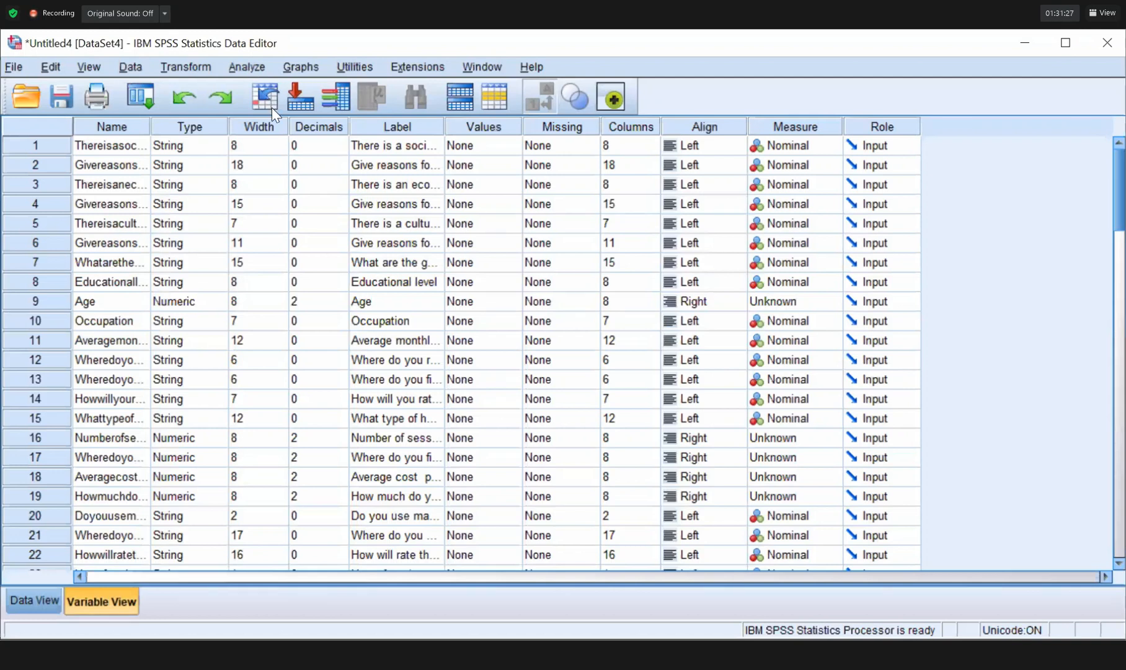
key(alt+a)
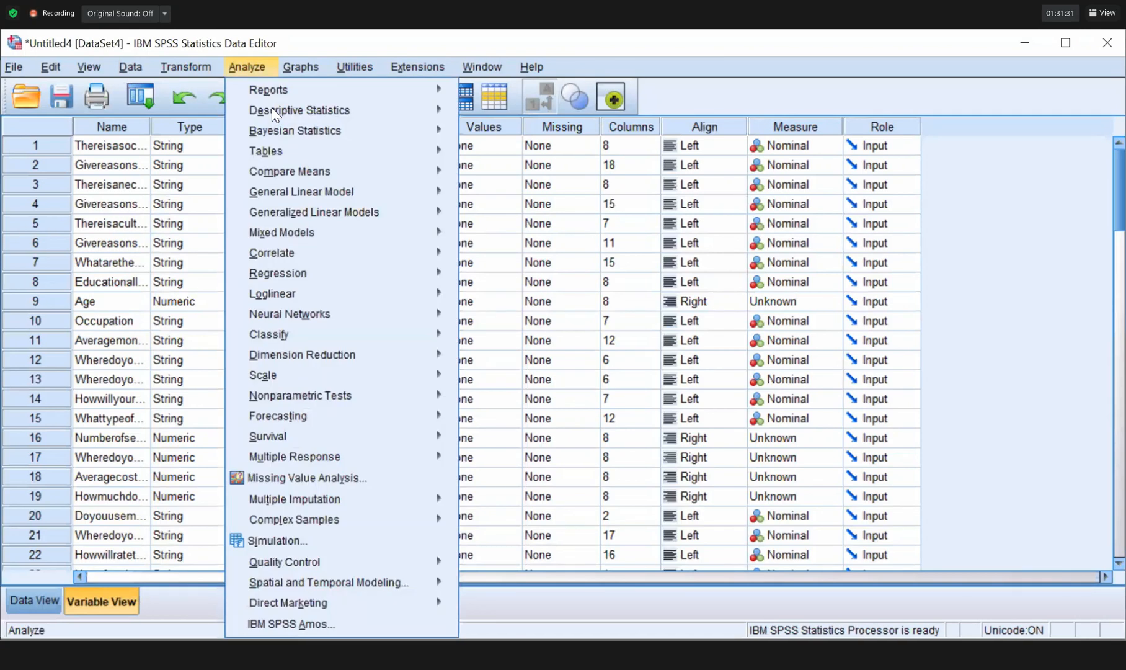
click(272, 109)
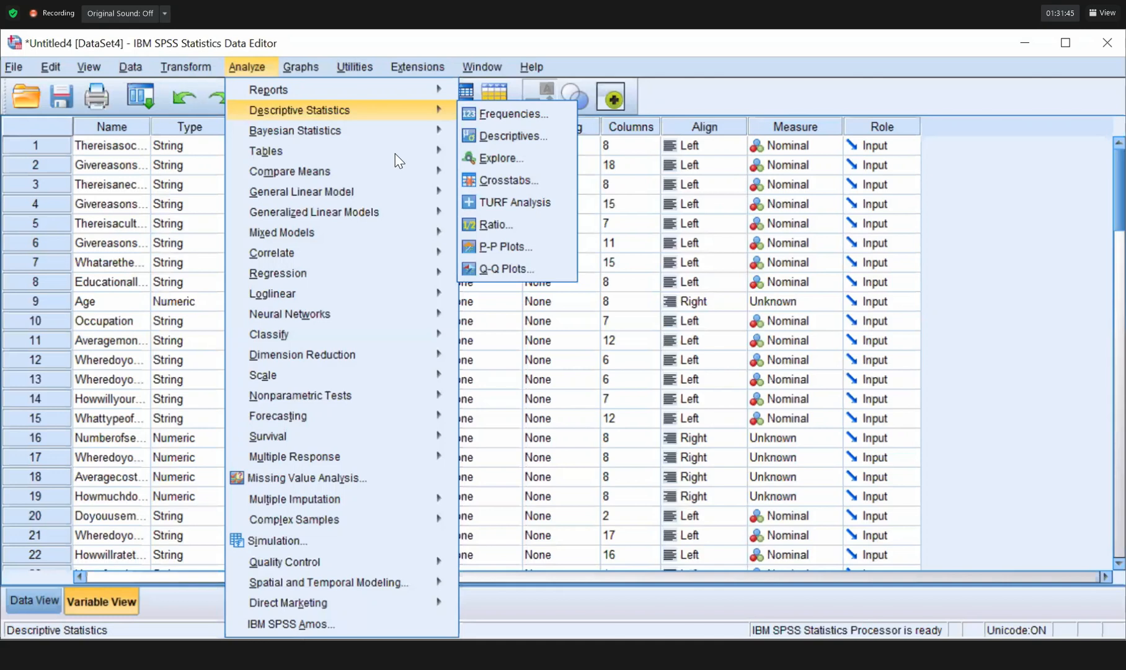
click(1107, 346)
Bring the Output Viewer forward and scroll up to the Sex of respondent bar chart.
click(1121, 322)
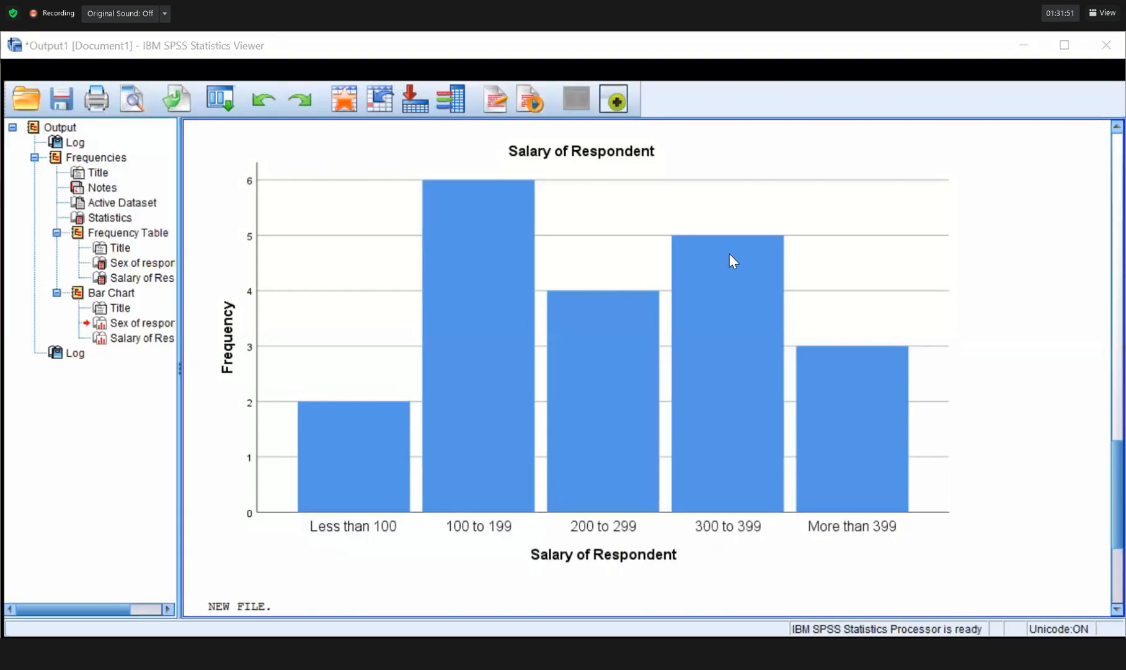
scroll(729, 253, up, 1)
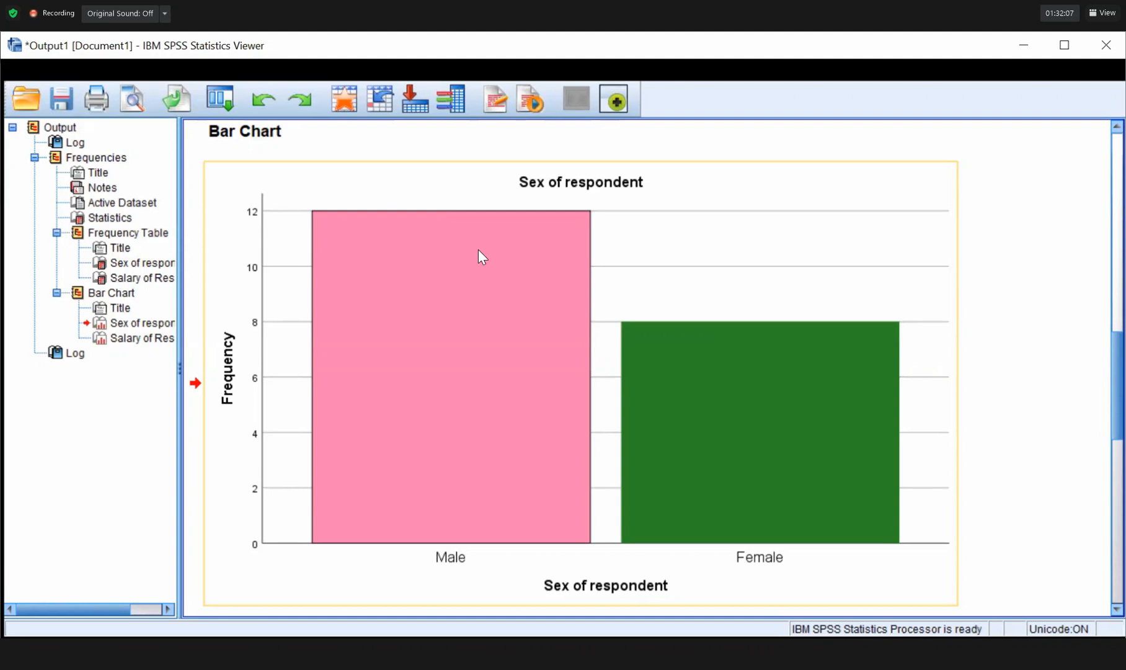
Copy the Sex of respondent bar chart from the Output Viewer.
right_click(711, 211)
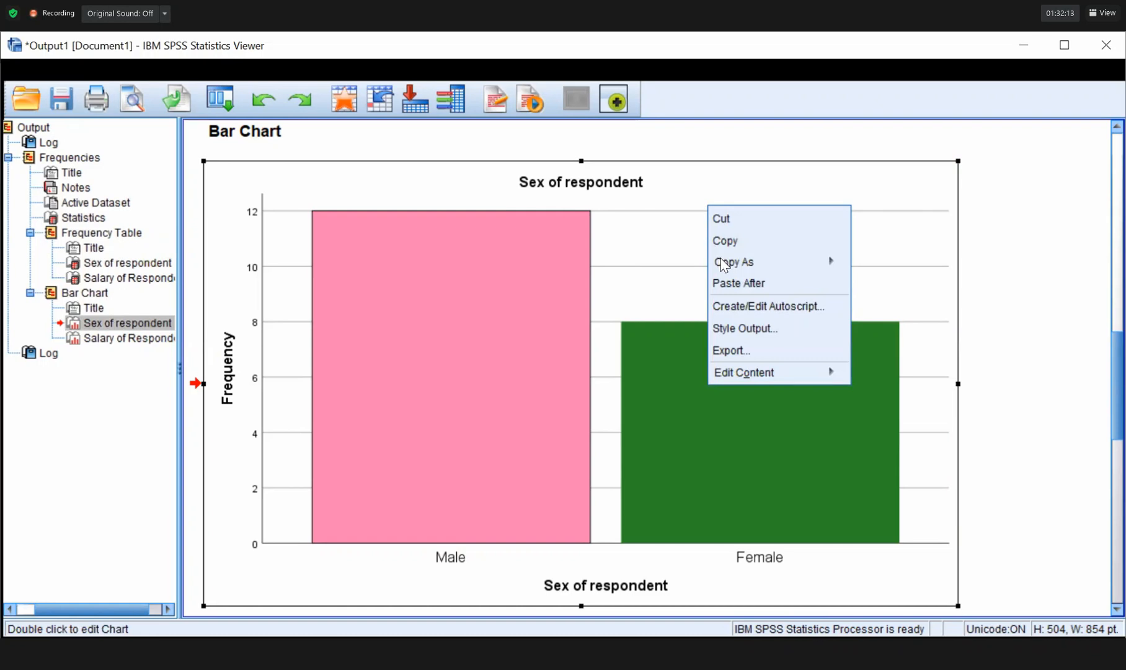
mouse_move(730, 262)
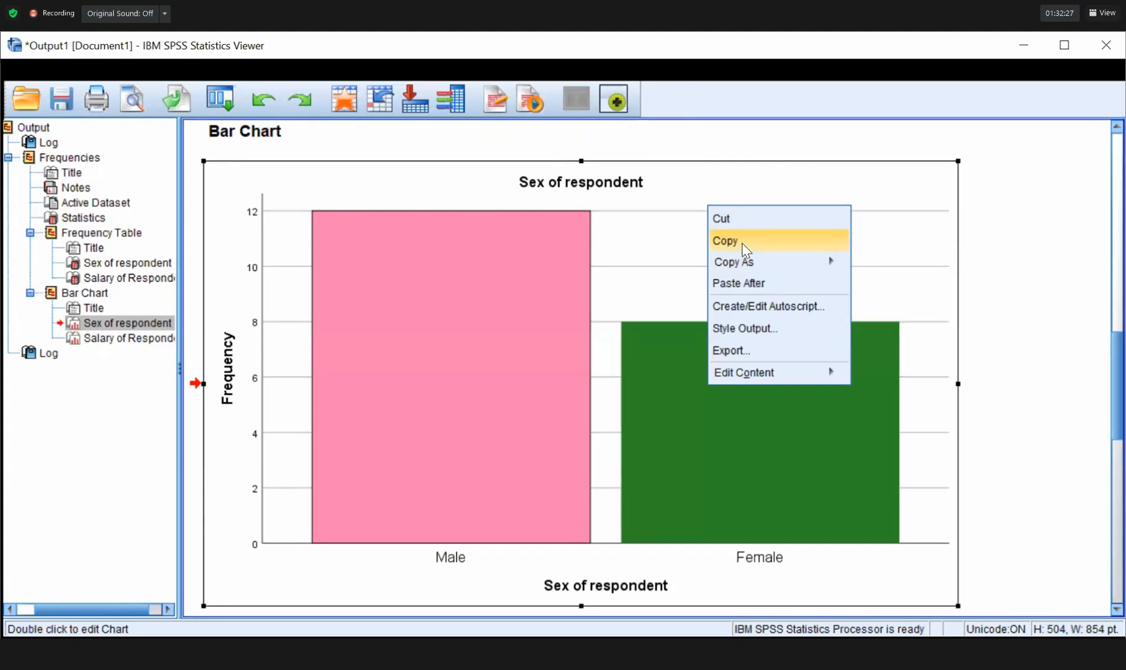
click(745, 249)
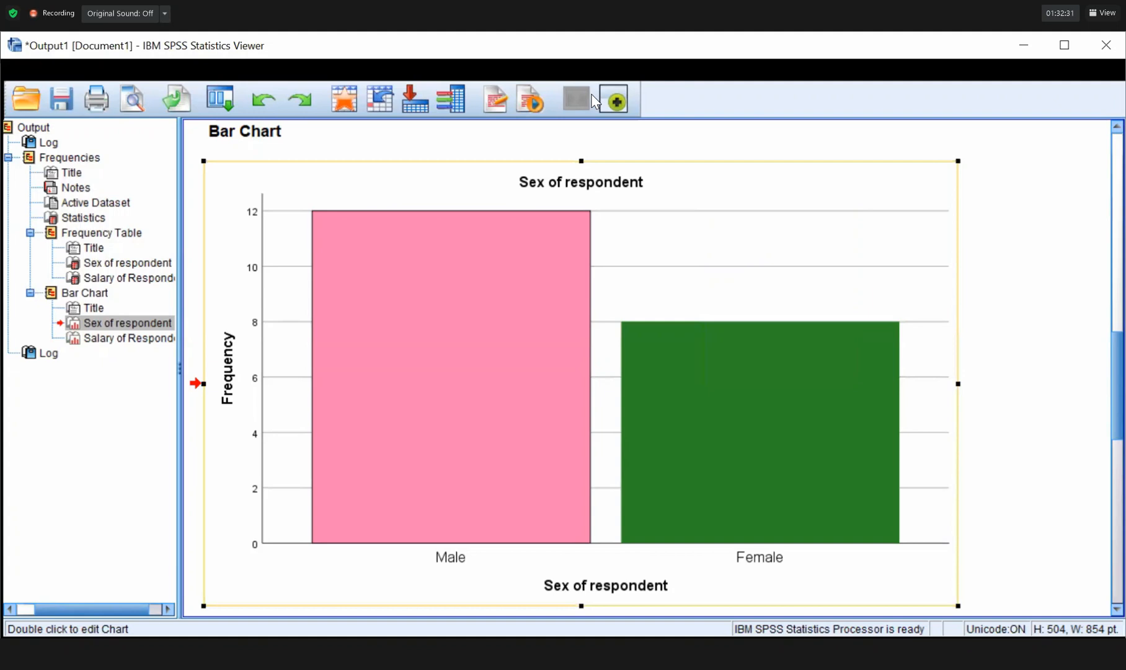
click(1039, 412)
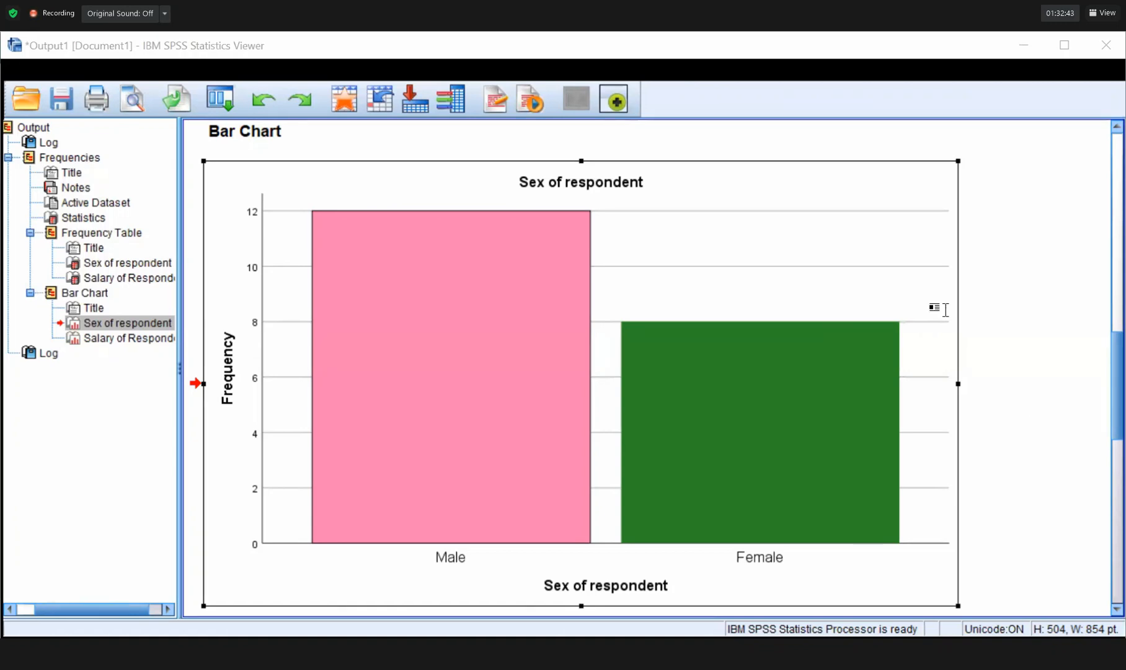
In Word, delete the conceptual framework diagram and paste the Sex of respondent chart in its place.
key(alt+Tab)
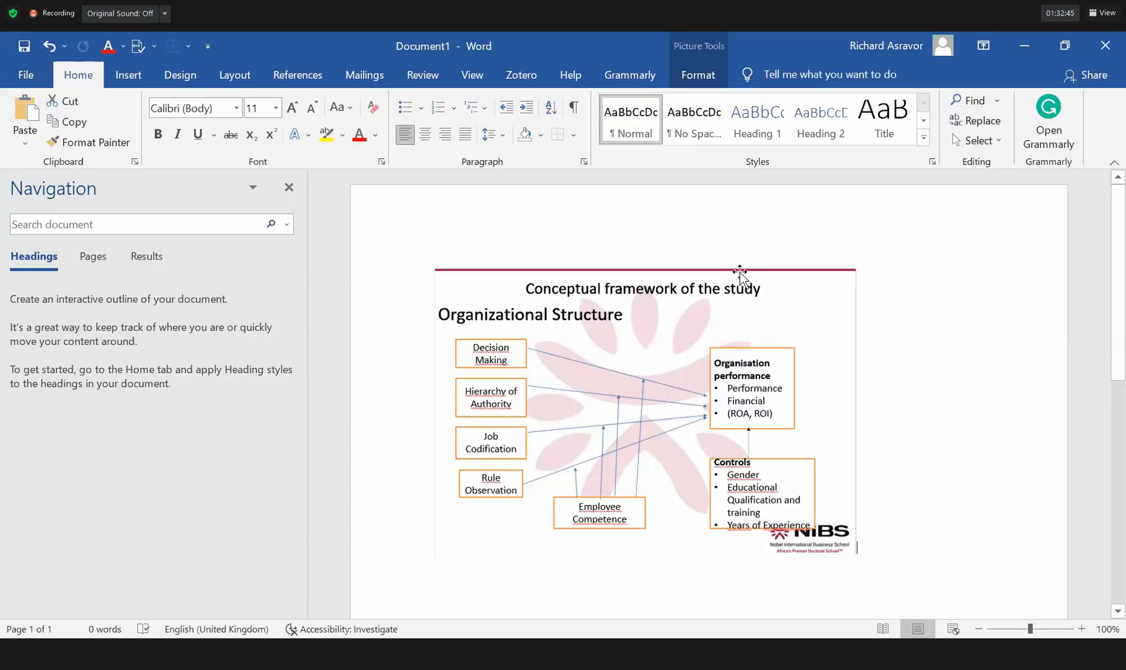
click(740, 271)
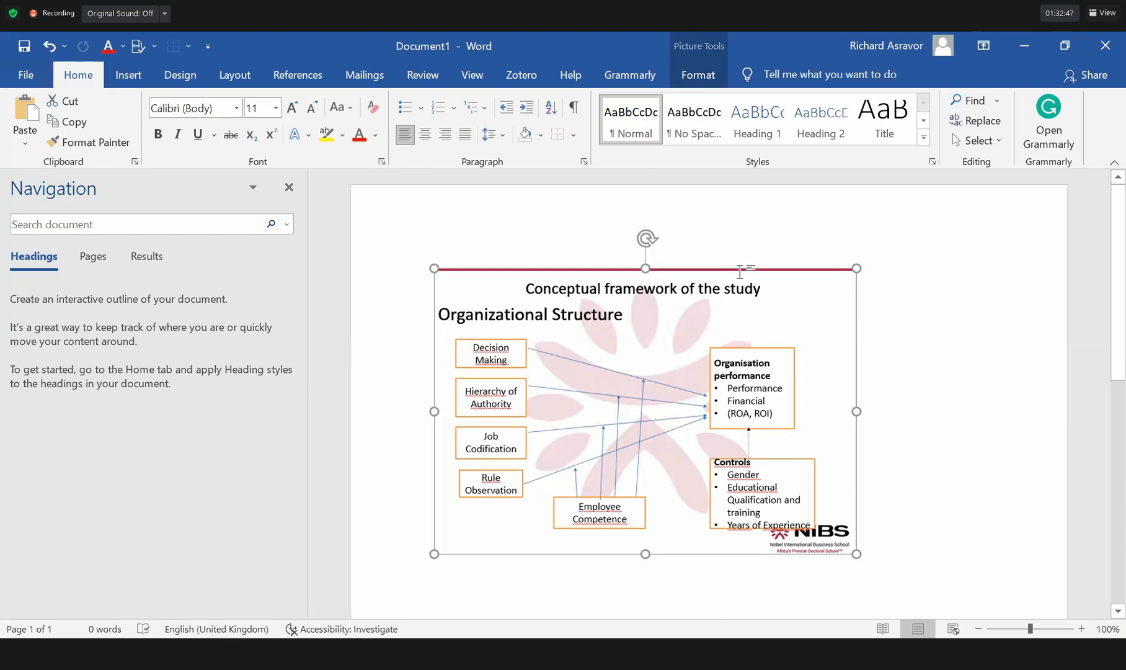
key(Delete)
key(ctrl+v)
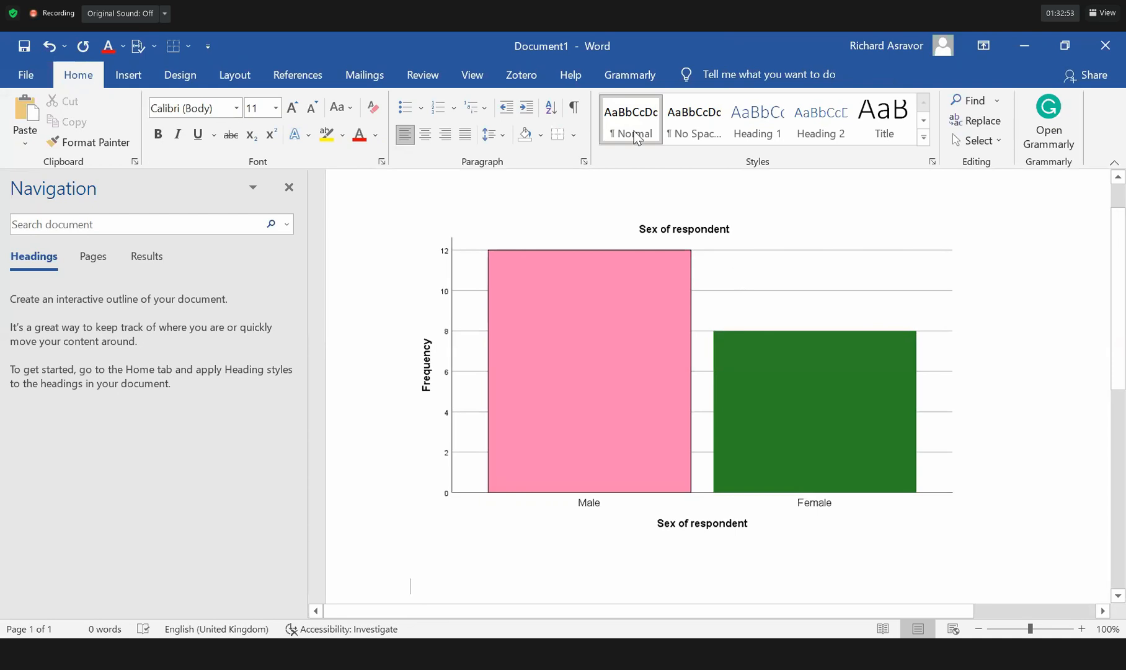
click(612, 337)
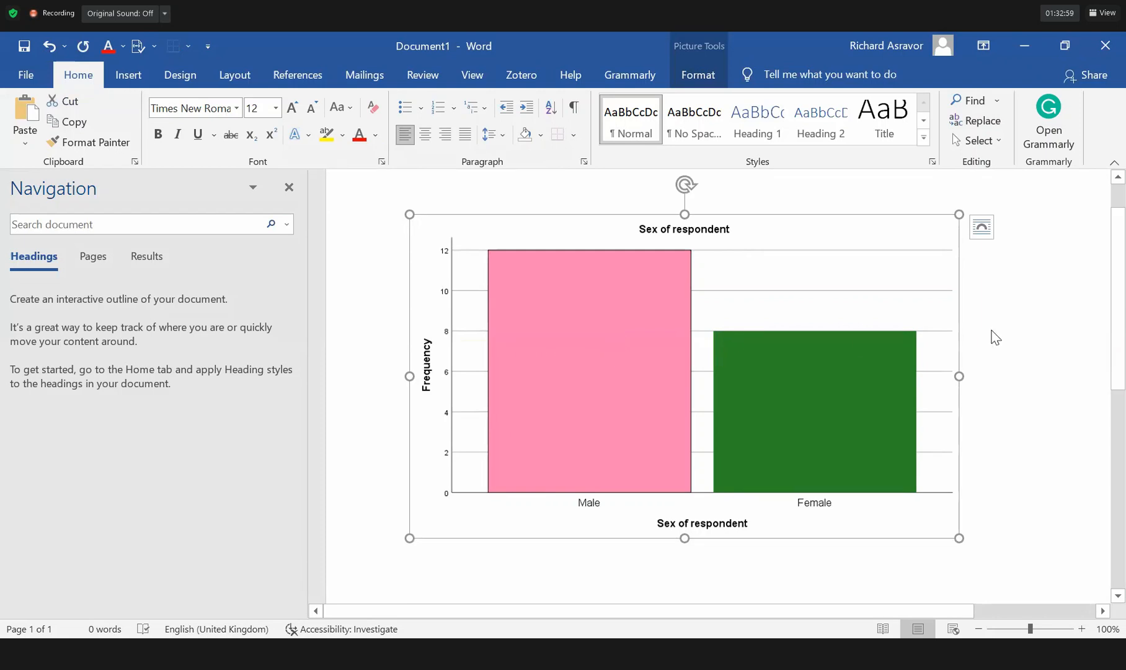
key(shift+F10)
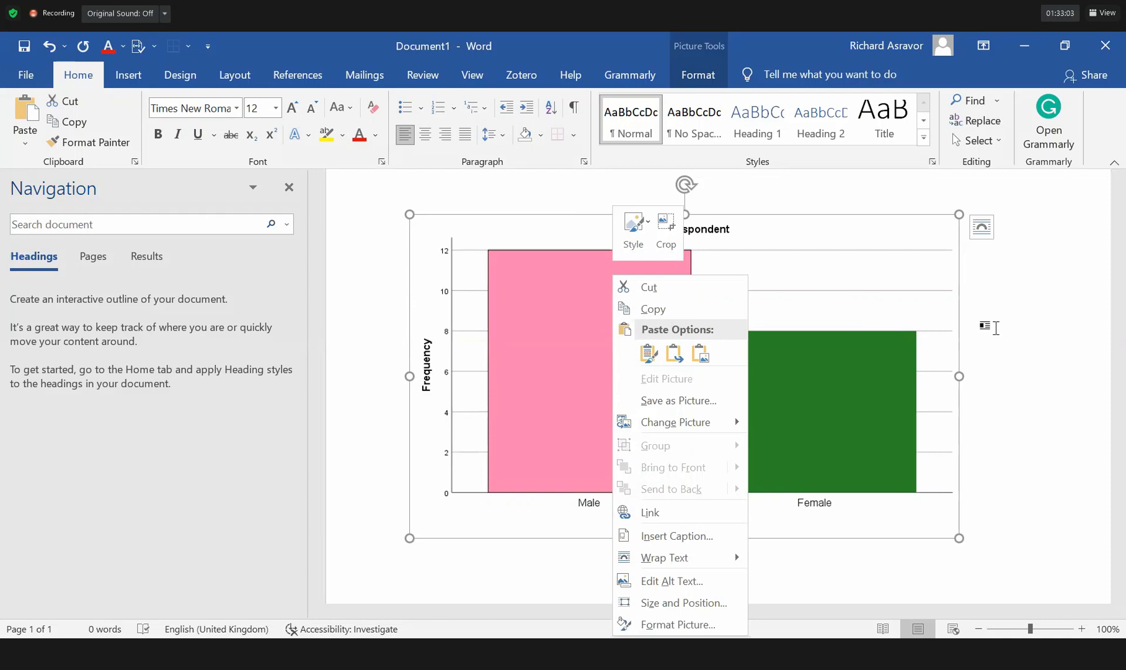
key(Escape)
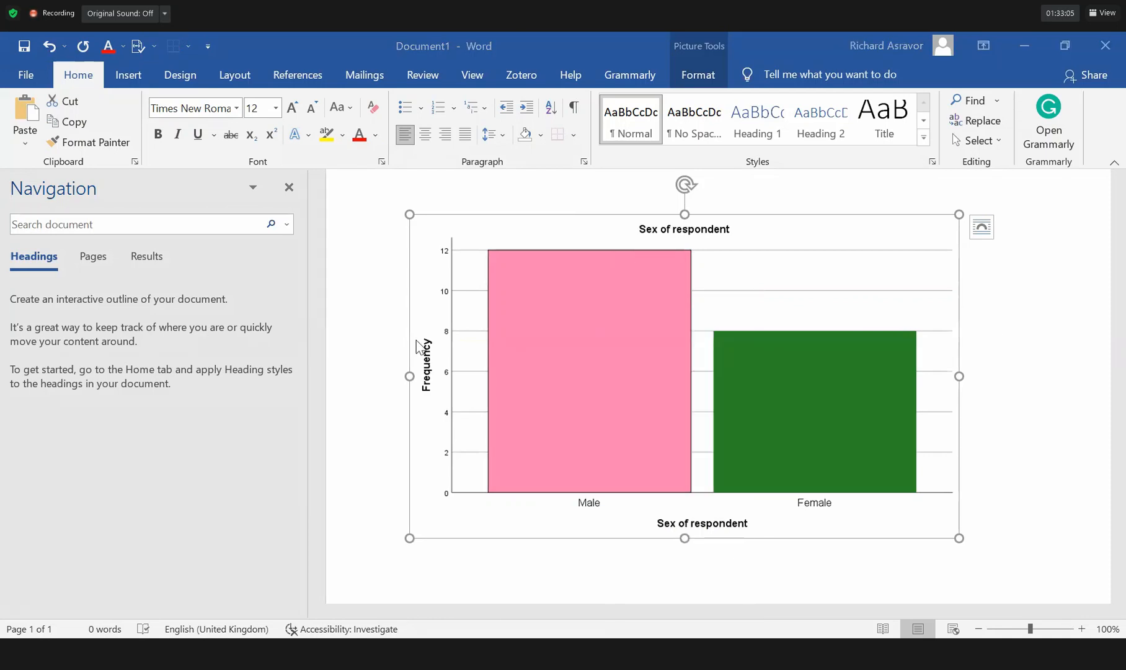
key(alt+Tab)
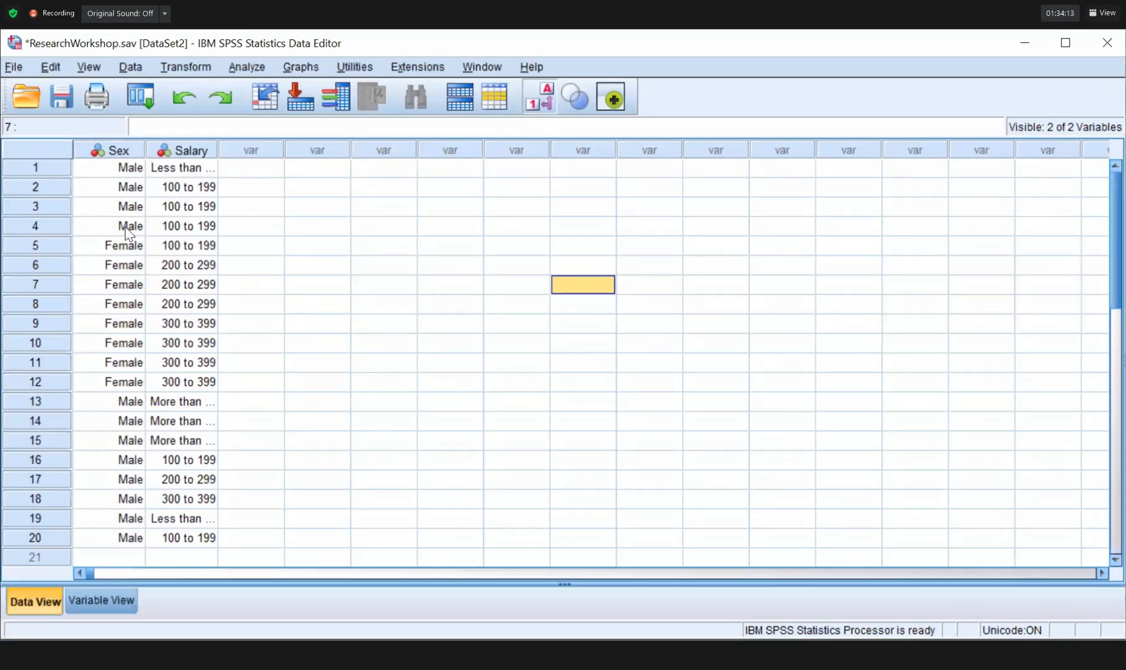
Open the Bivariate Correlations dialog via Analyze > Correlate > Bivariate.
click(246, 69)
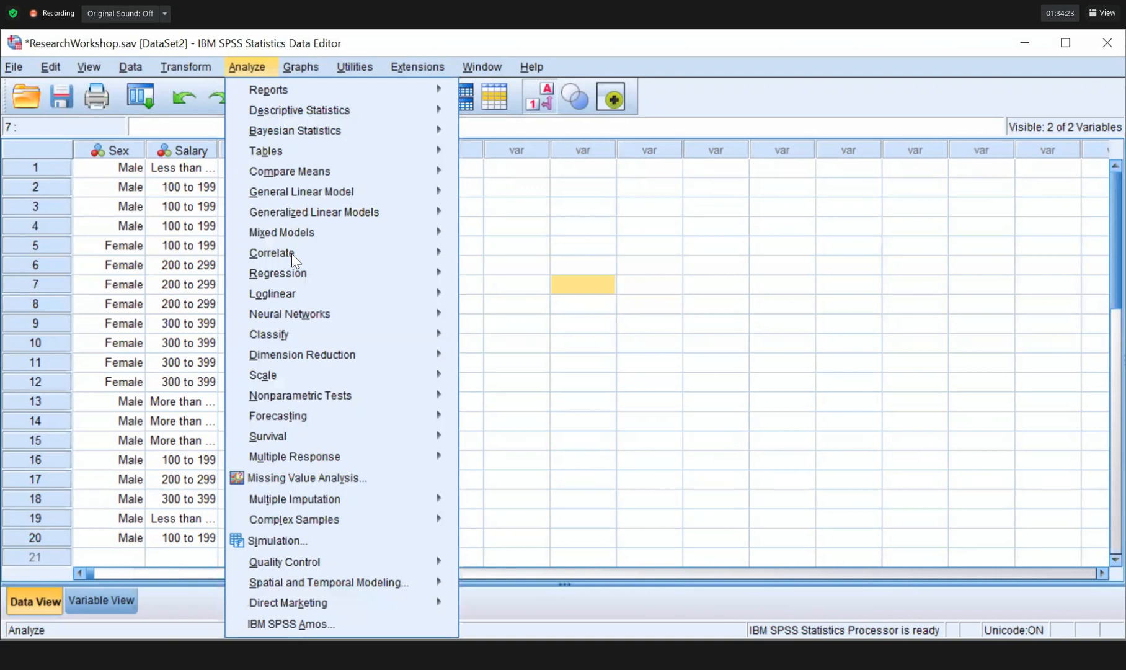
mouse_move(295, 260)
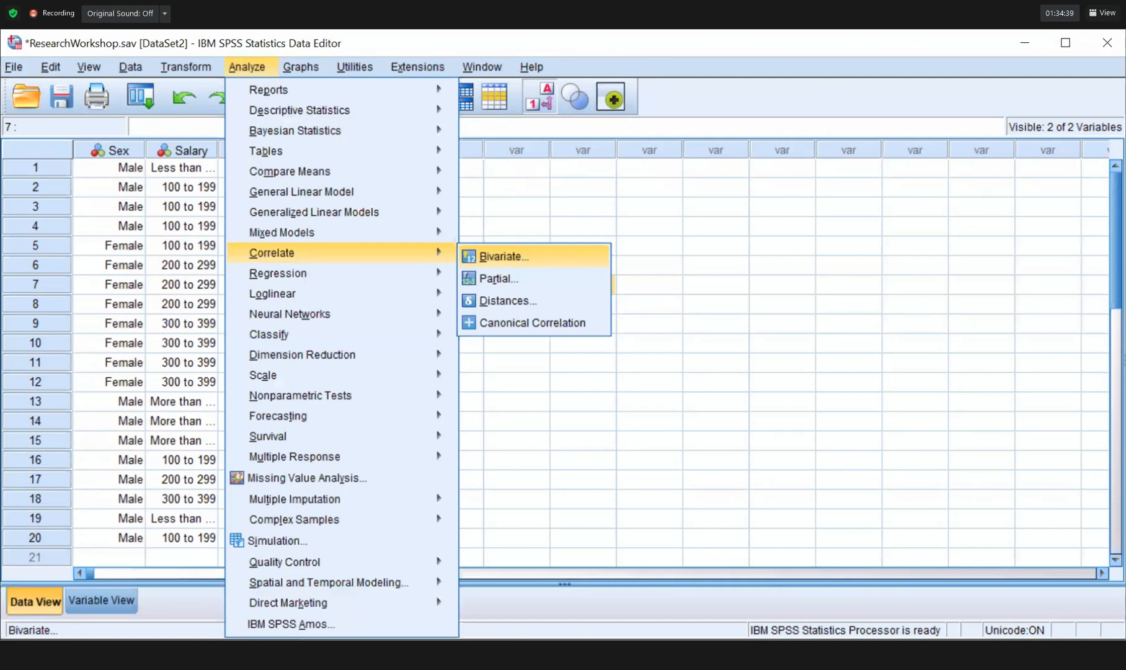
click(505, 256)
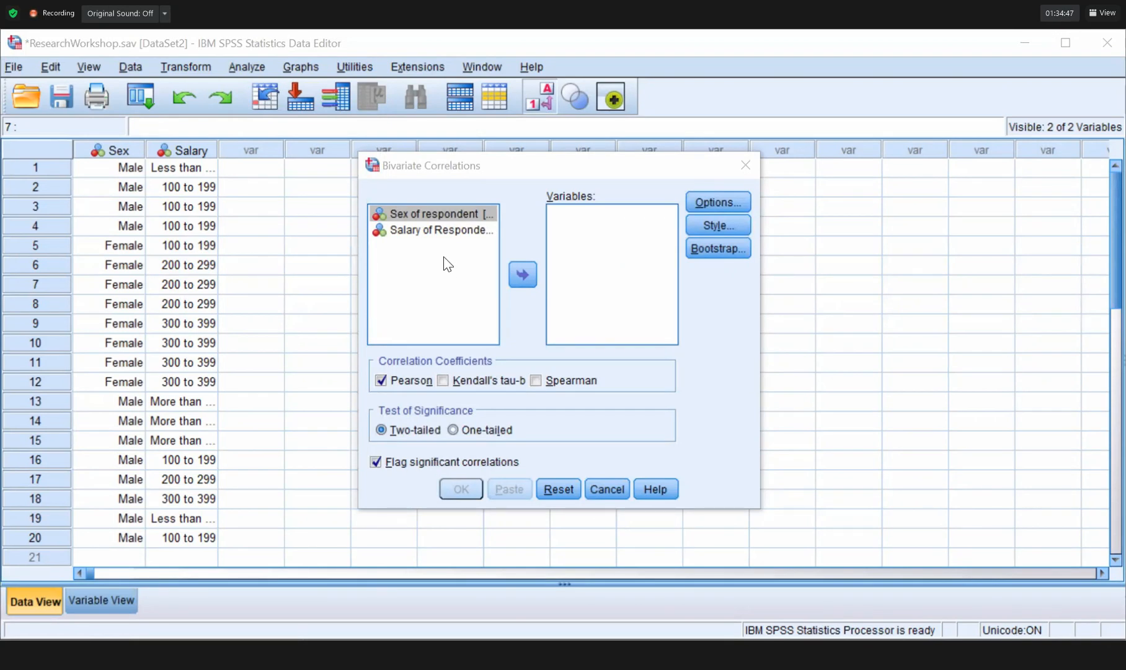
Add Sex of respondent to the Bivariate Correlations variables list.
double_click(462, 217)
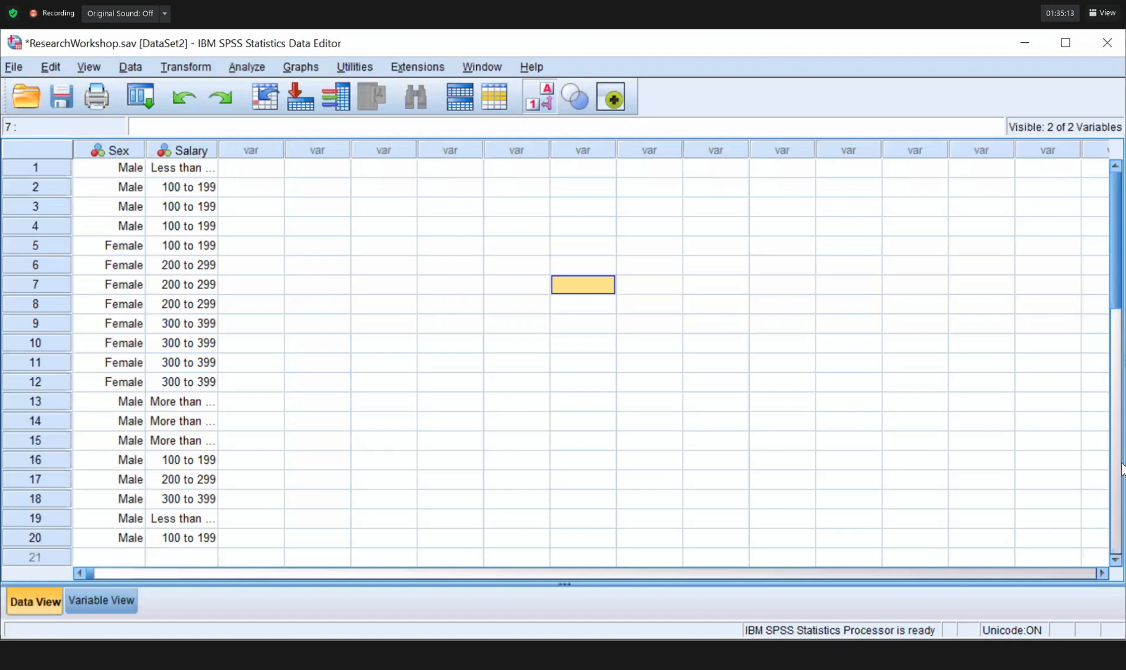
Review the bar charts and the Correlations table (Pearson r = .213, Sig. .367) in the Output Viewer.
key(alt+Tab)
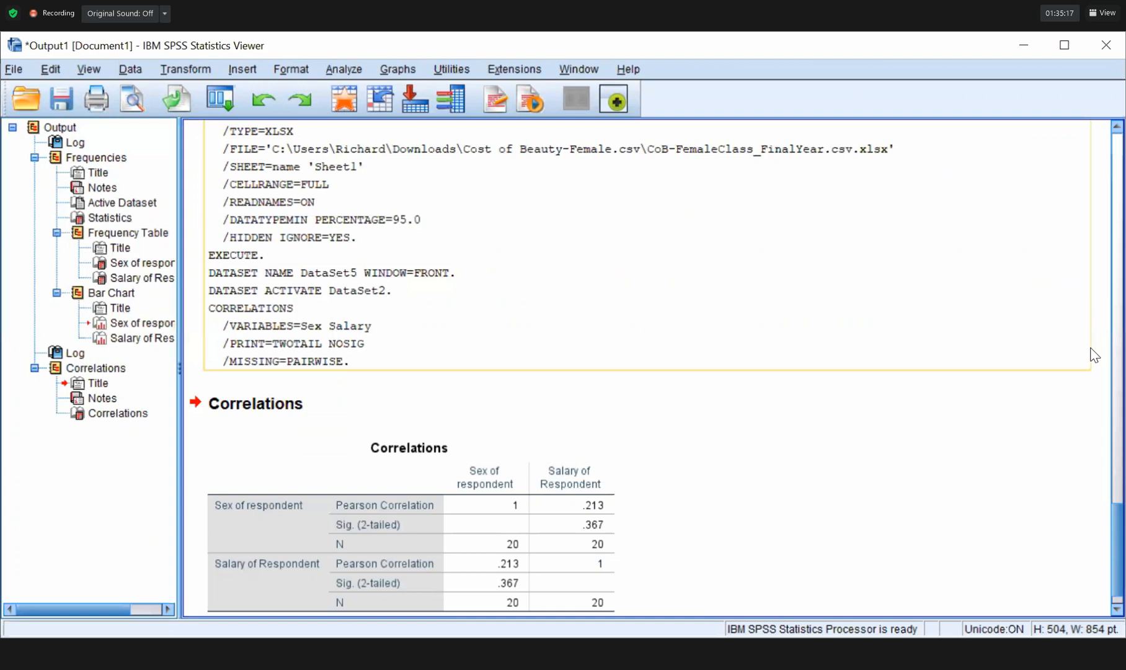
scroll(645, 366, up, 5)
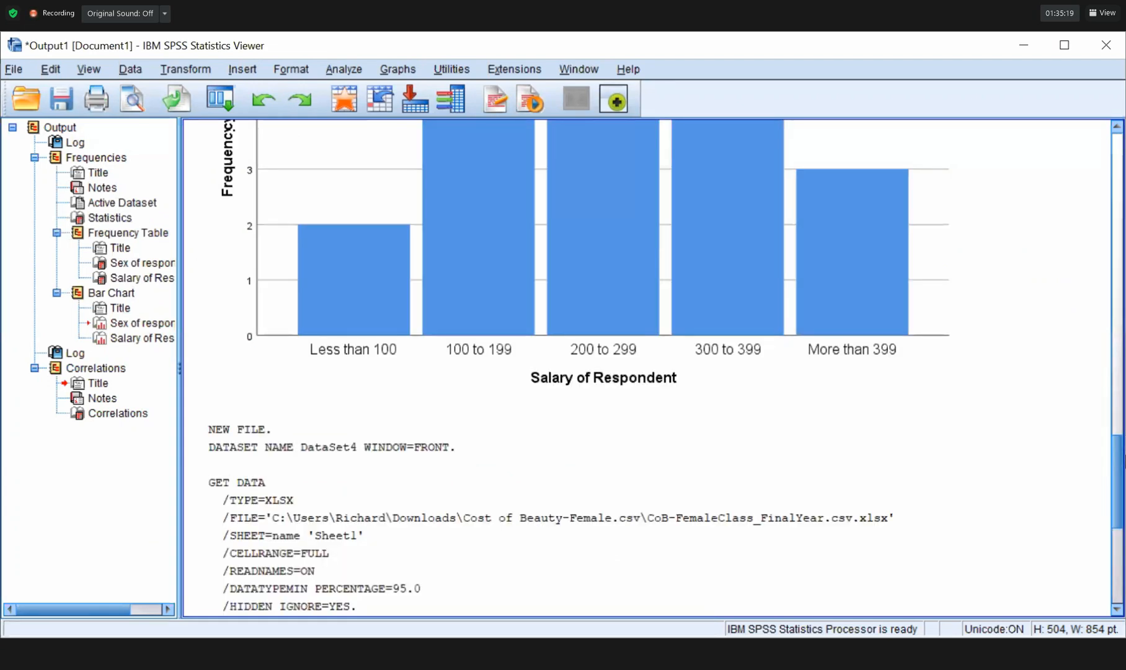
scroll(645, 366, up, 8)
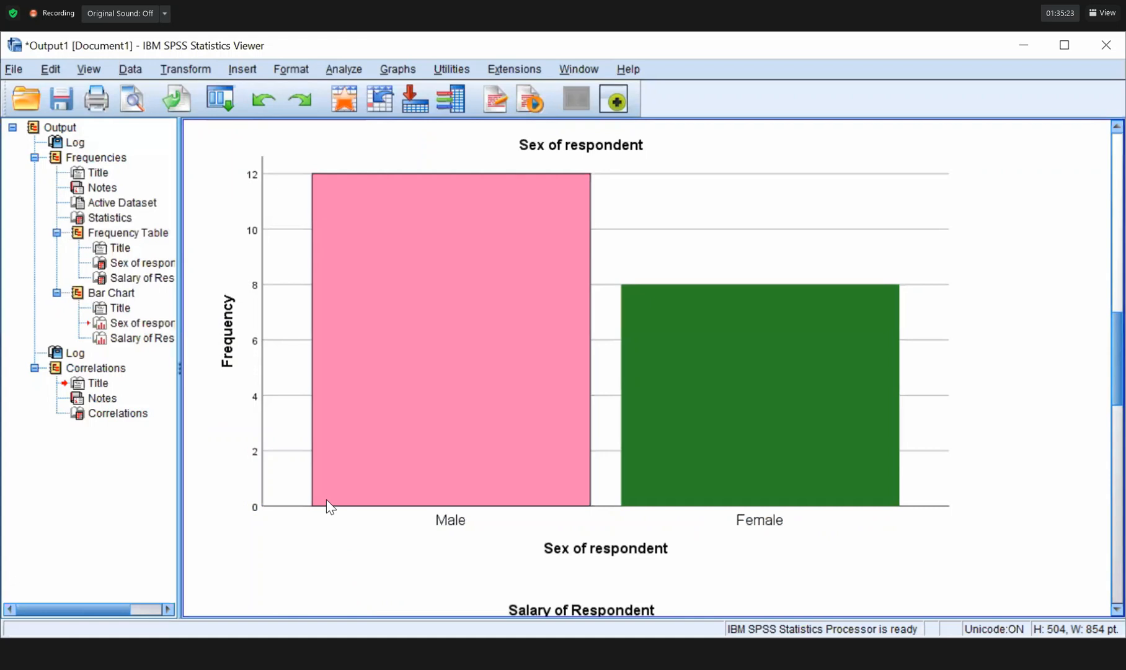
scroll(560, 435, down, 7)
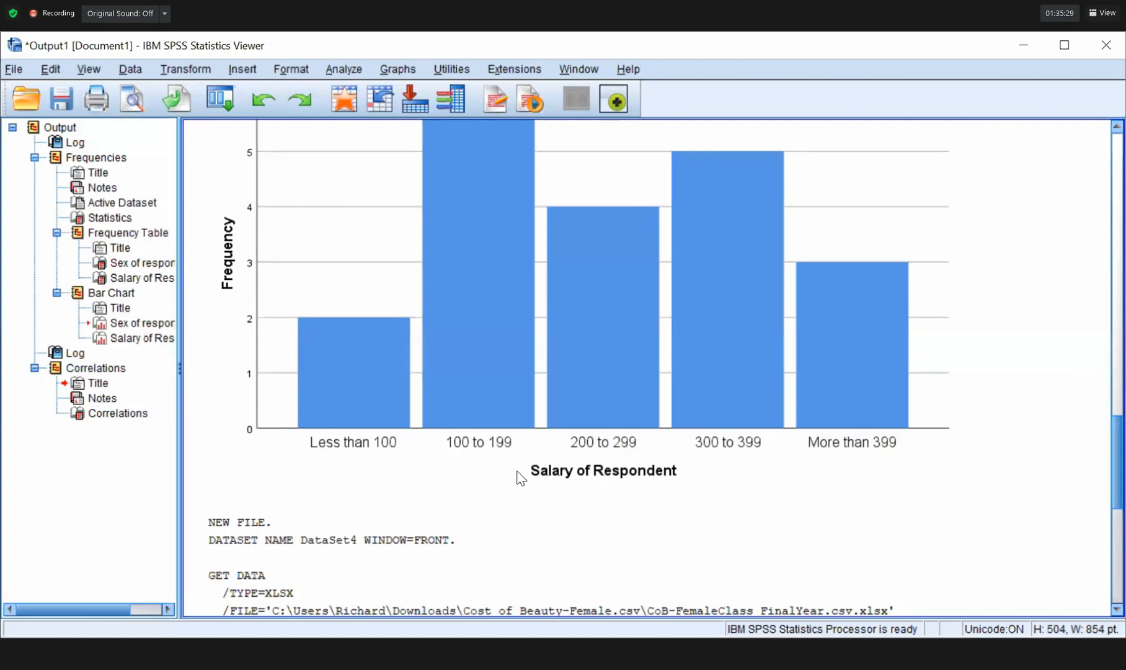
scroll(520, 477, down, 6)
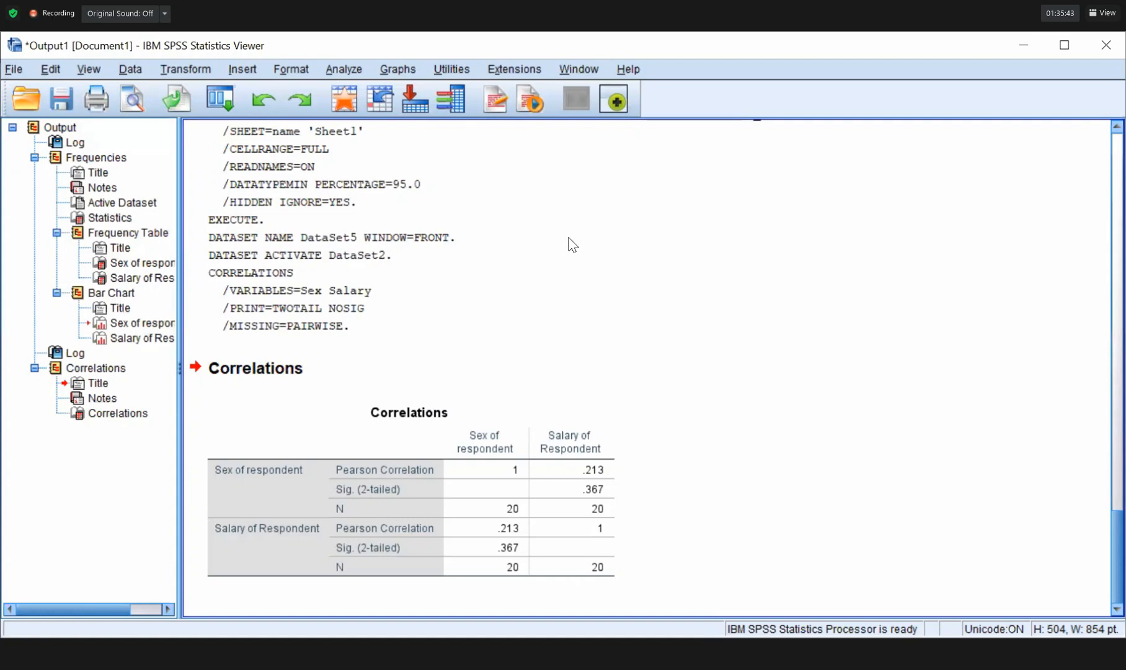
Reopen Bivariate Correlations, re-enter Salary then Sex, and run with both Pearson and Spearman.
key(alt+a)
key(c)
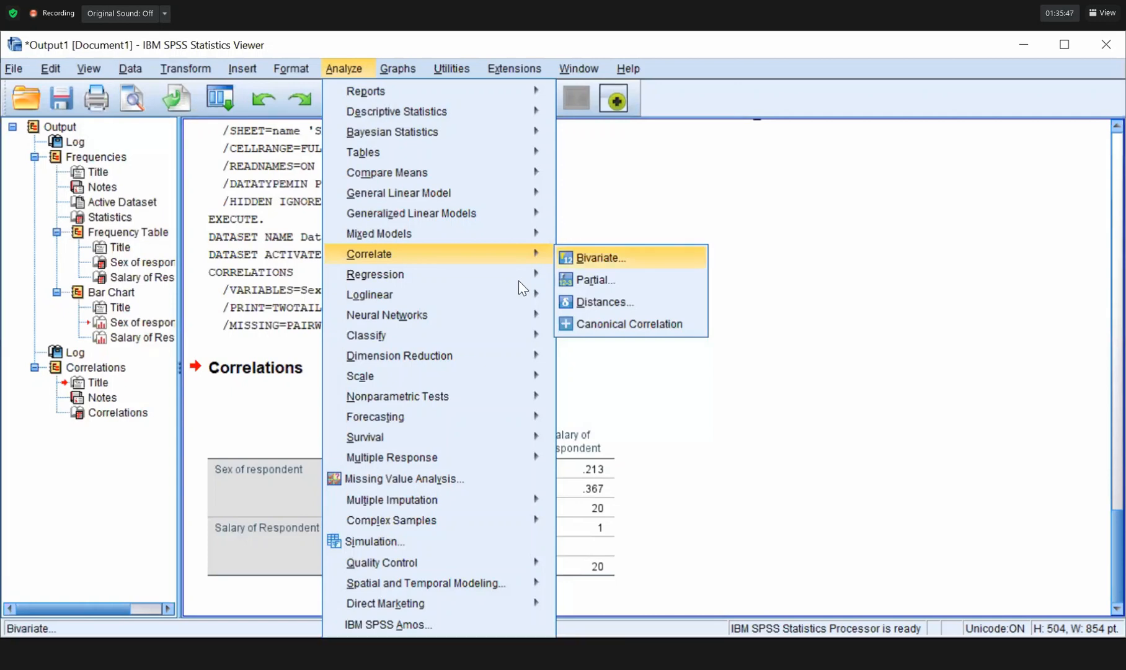
click(564, 268)
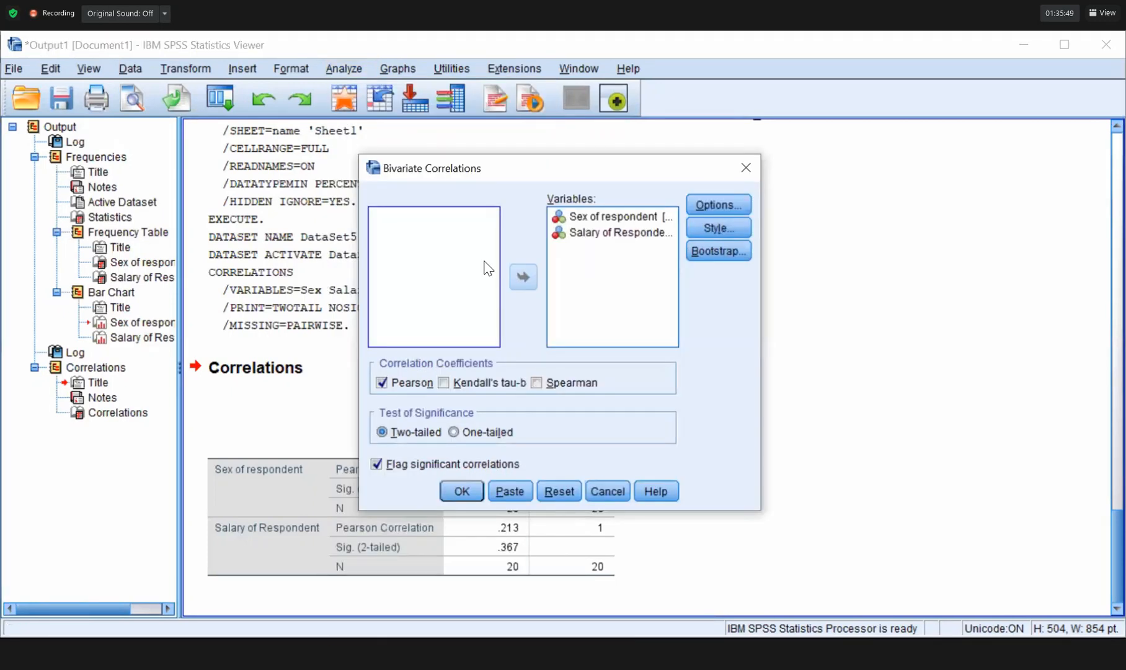
click(522, 277)
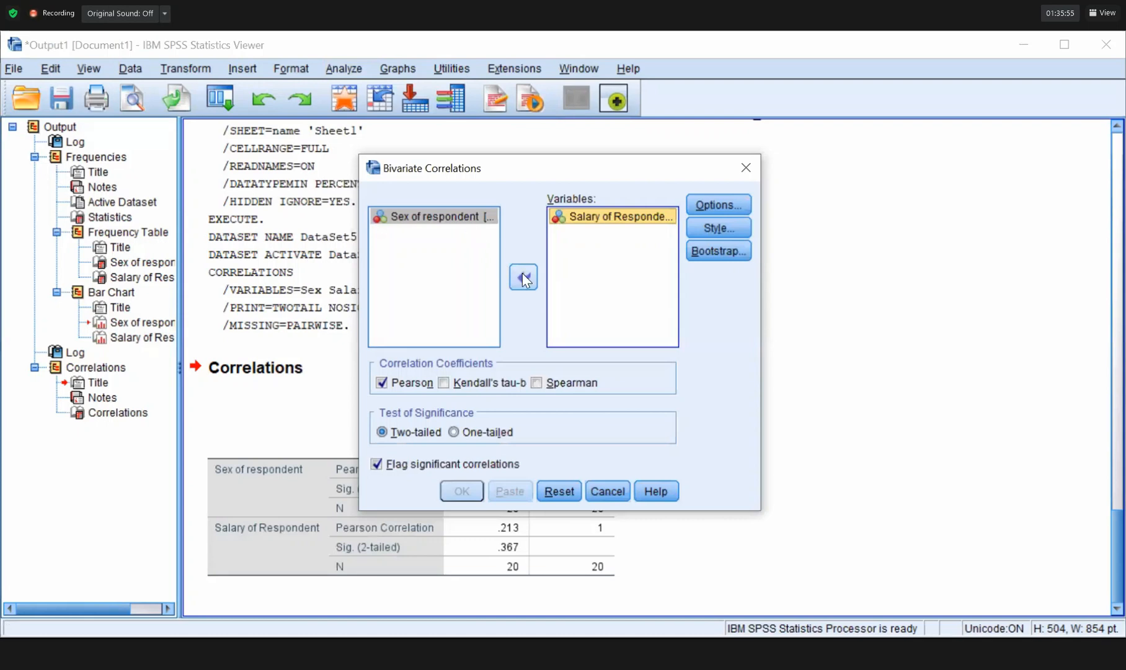
click(522, 274)
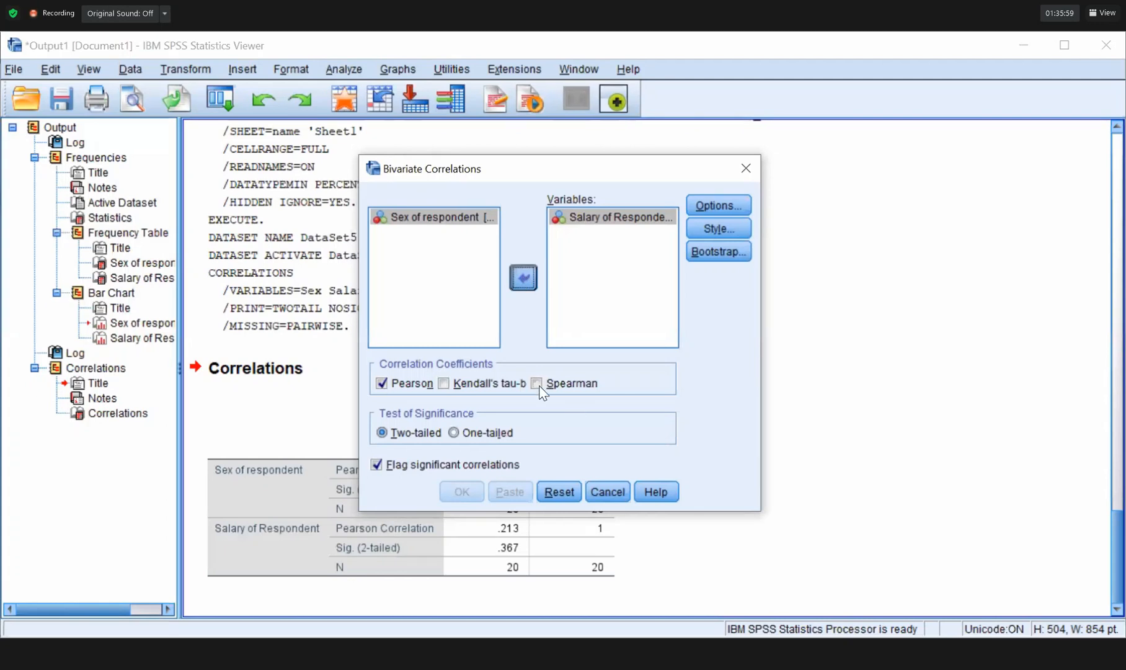
key(space)
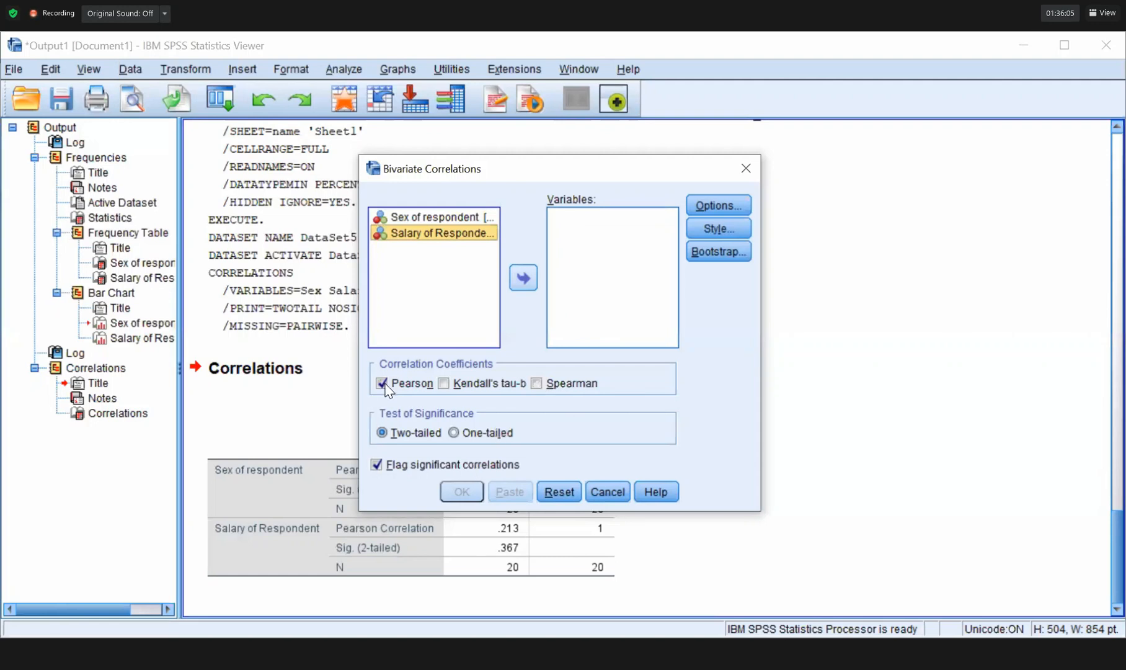
key(space)
key(space)
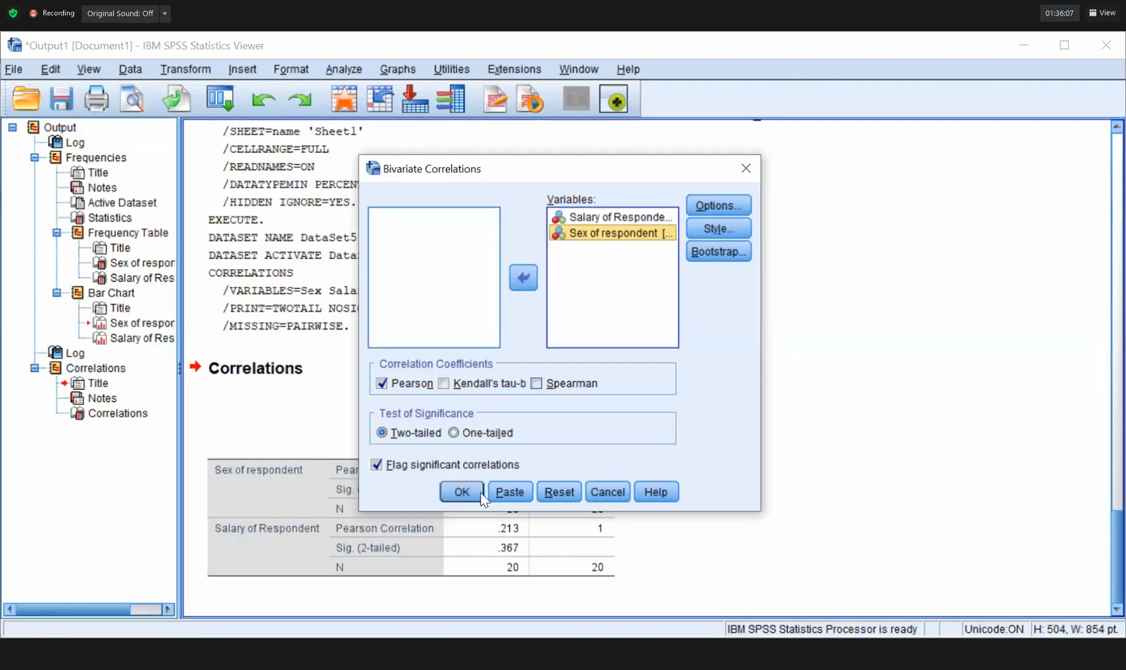
key(alt+s)
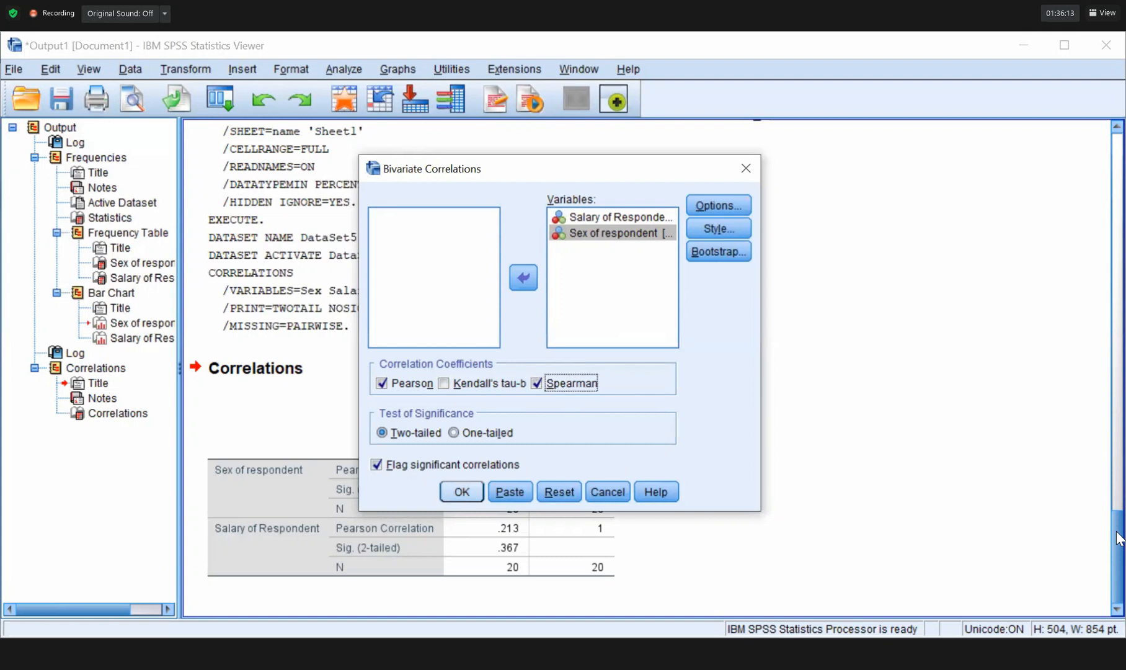
key(Return)
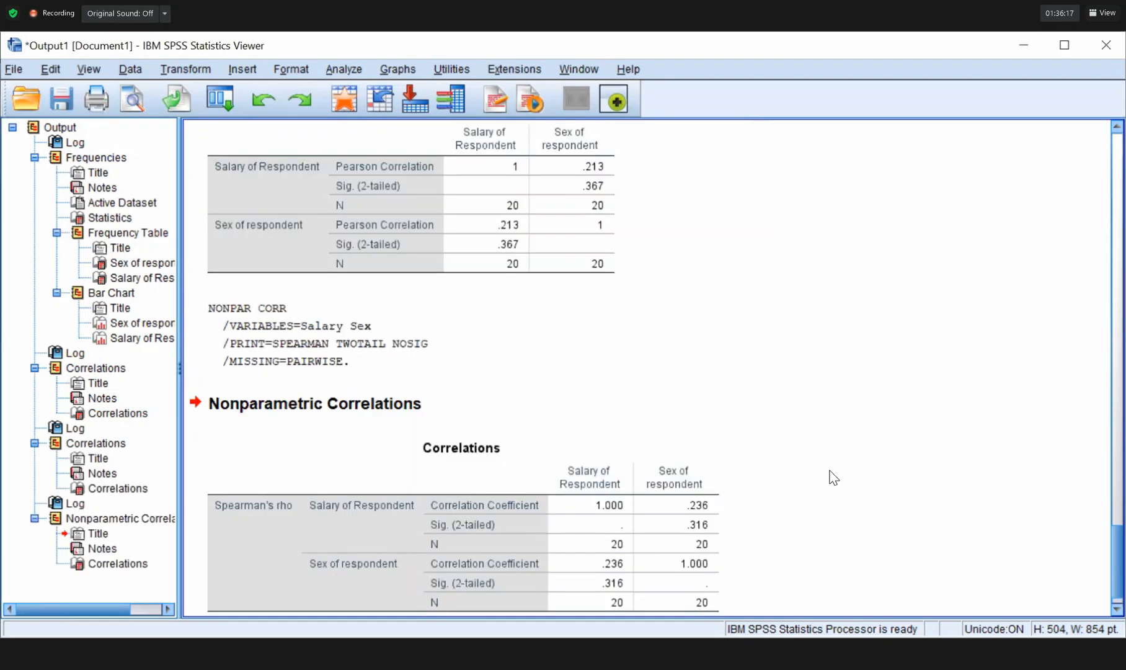
Select the Pearson Correlations table for salary and sex in the output.
scroll(296, 313, down, 1)
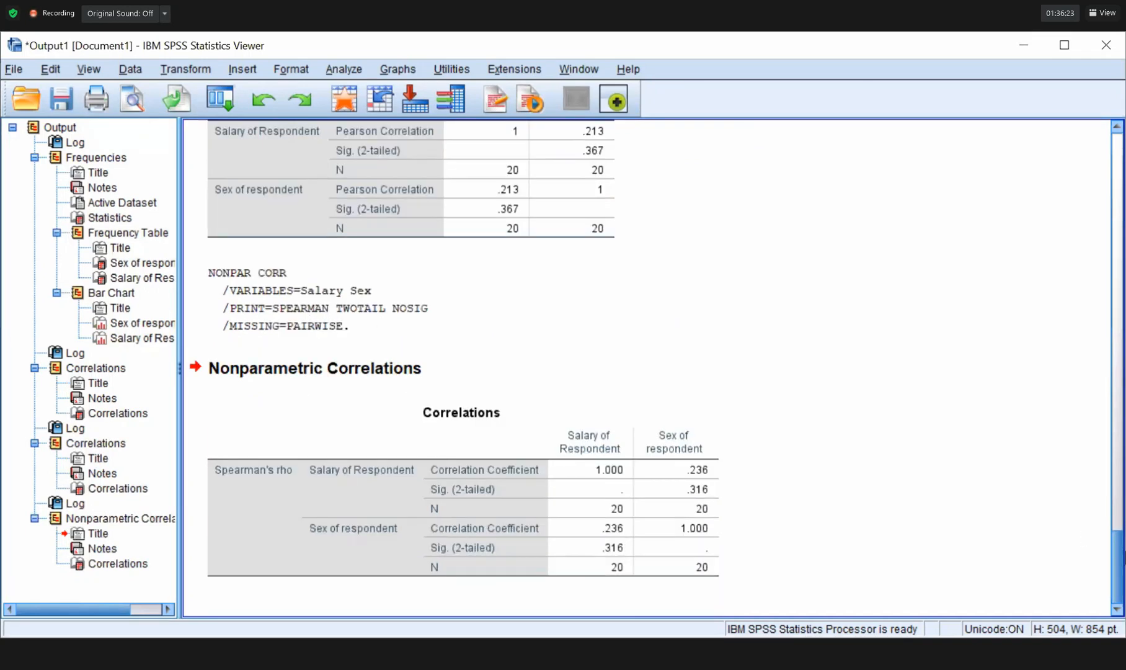
click(434, 307)
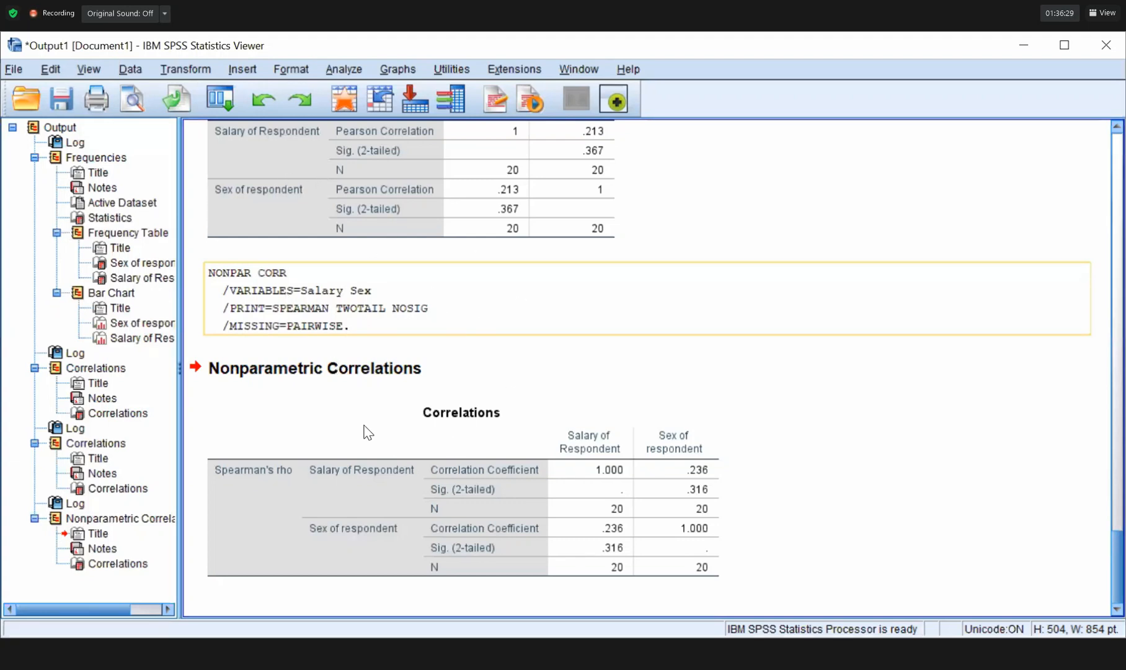
scroll(368, 433, up, 3)
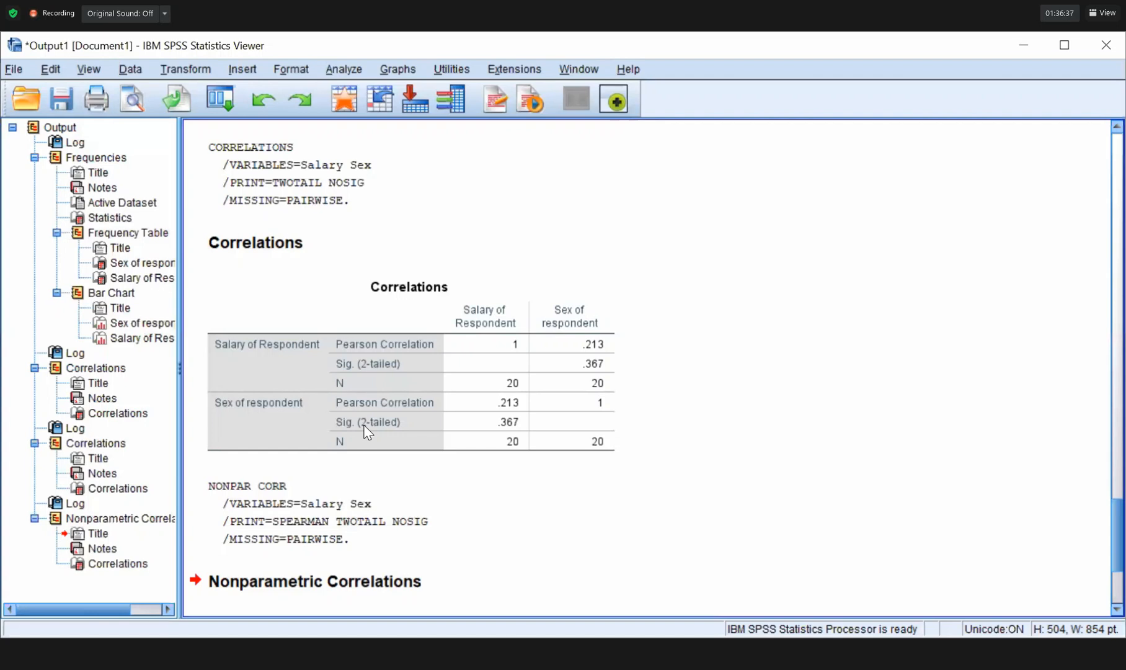
click(366, 429)
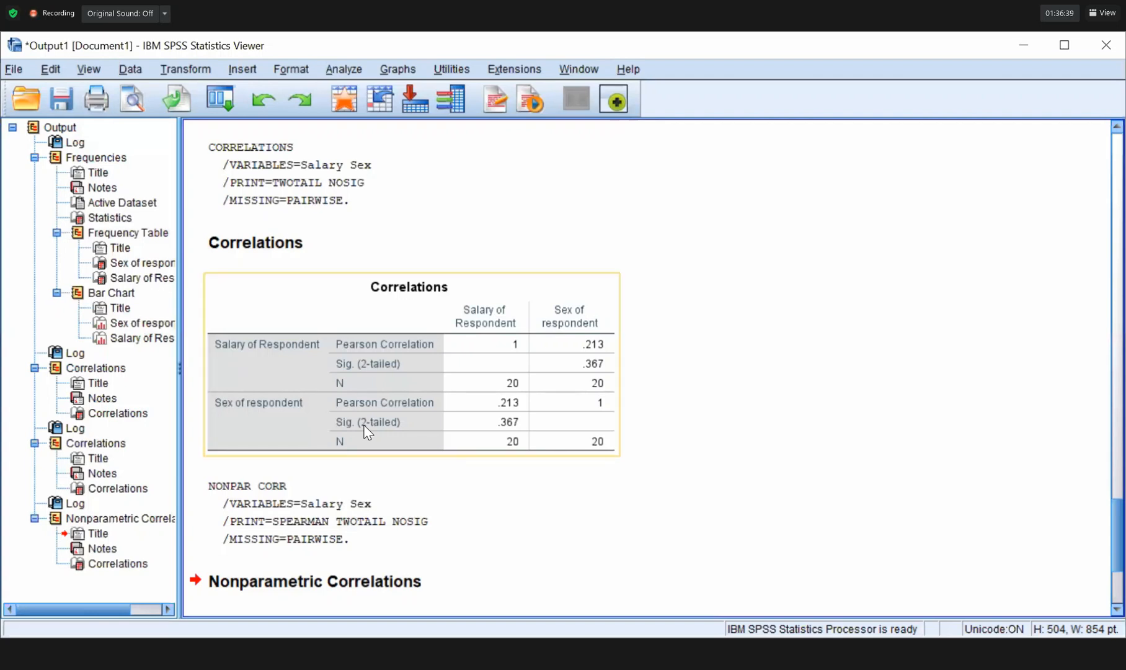